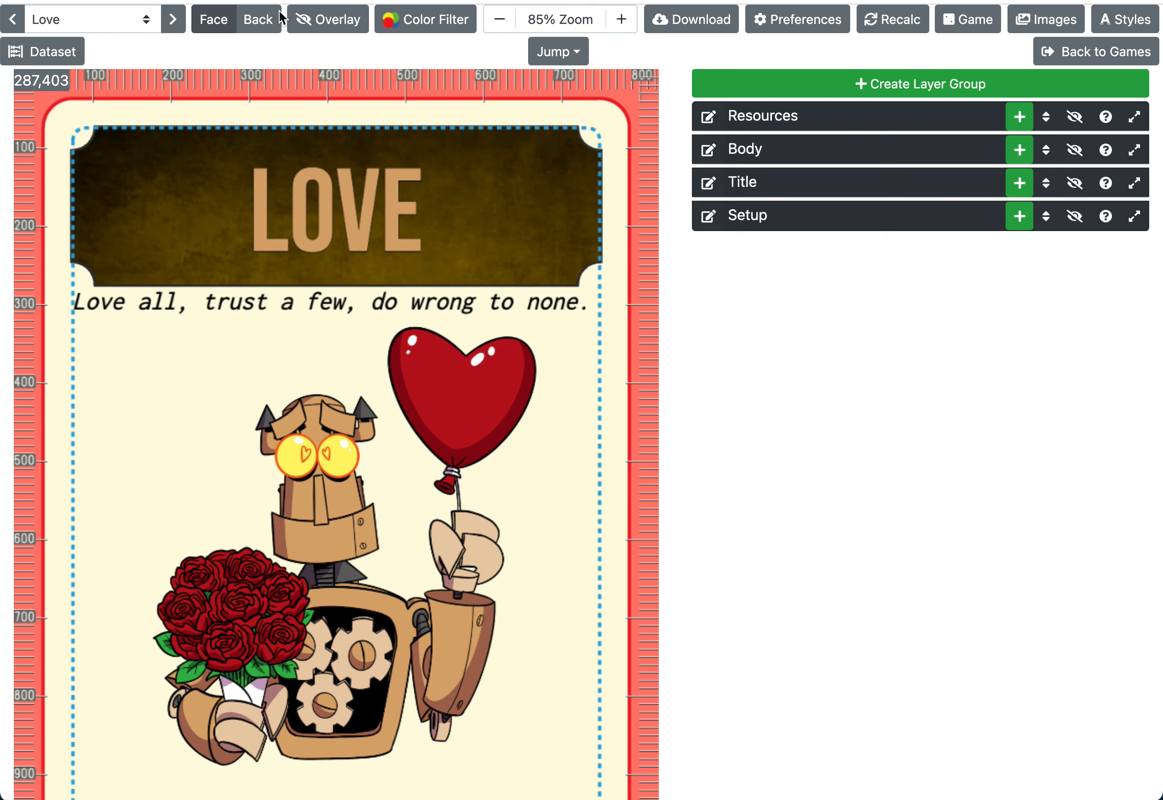
- Turn the toolbar labels off in the preferences
{"action": "left_click", "coordinate": [818, 23]}
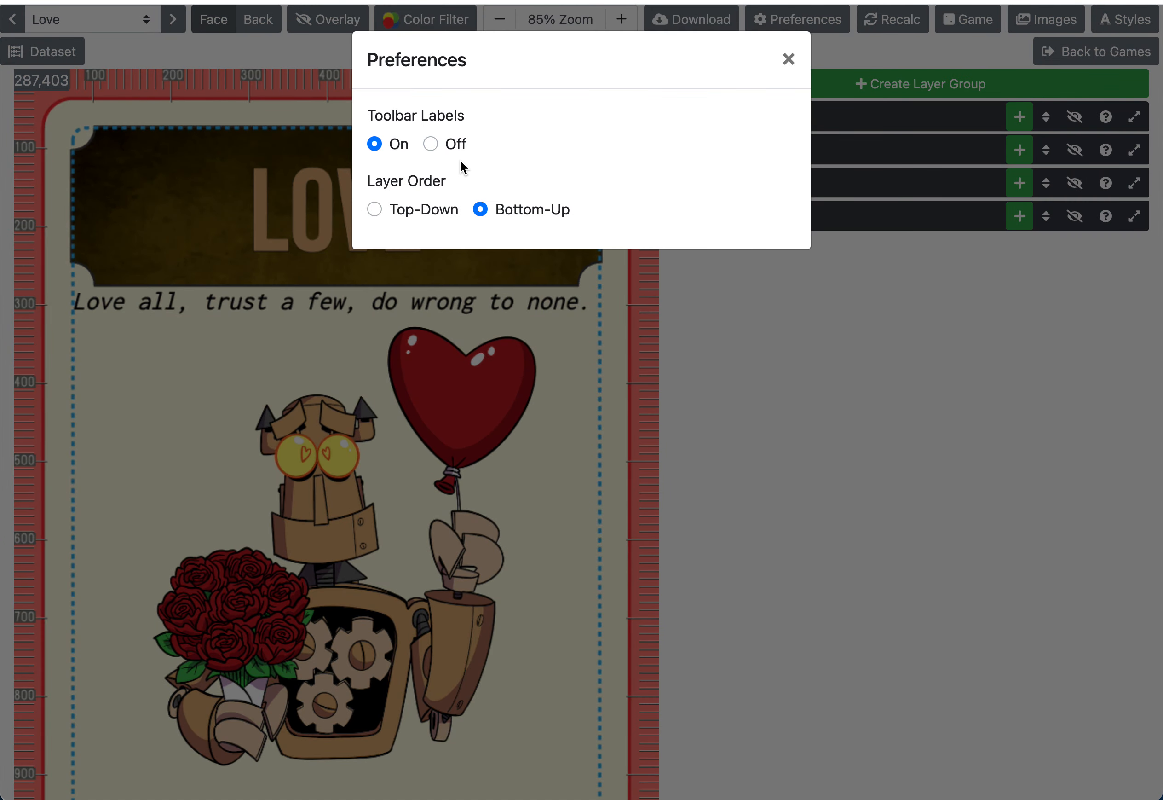
{"action": "left_click", "coordinate": [432, 146]}
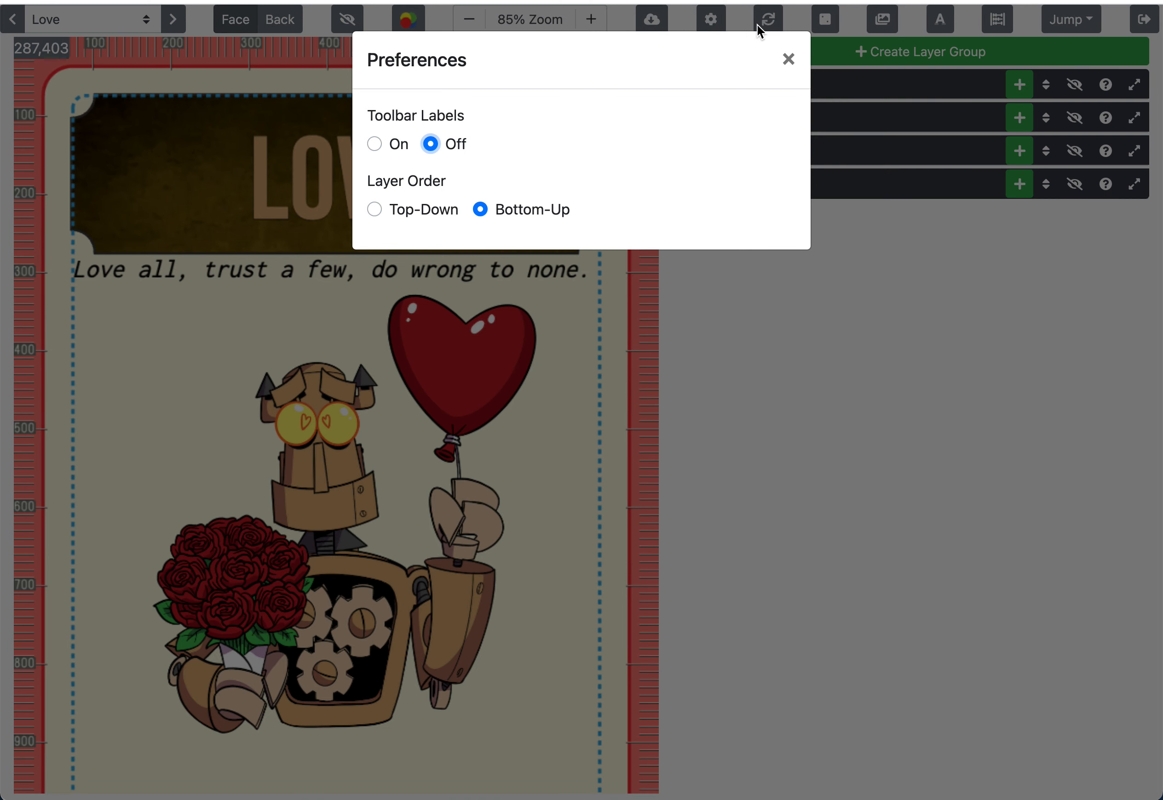
{"action": "left_click", "coordinate": [789, 59]}
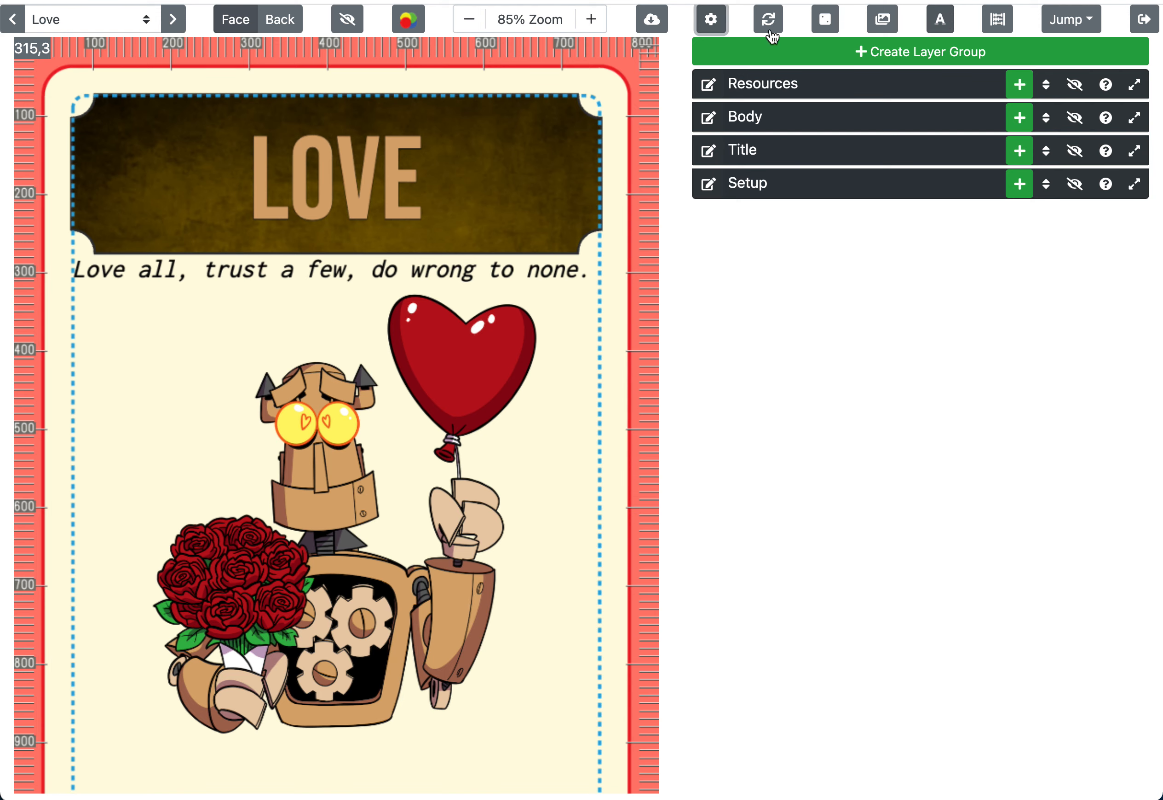
- Turn the toolbar labels back on in the preferences
{"action": "left_click", "coordinate": [711, 20]}
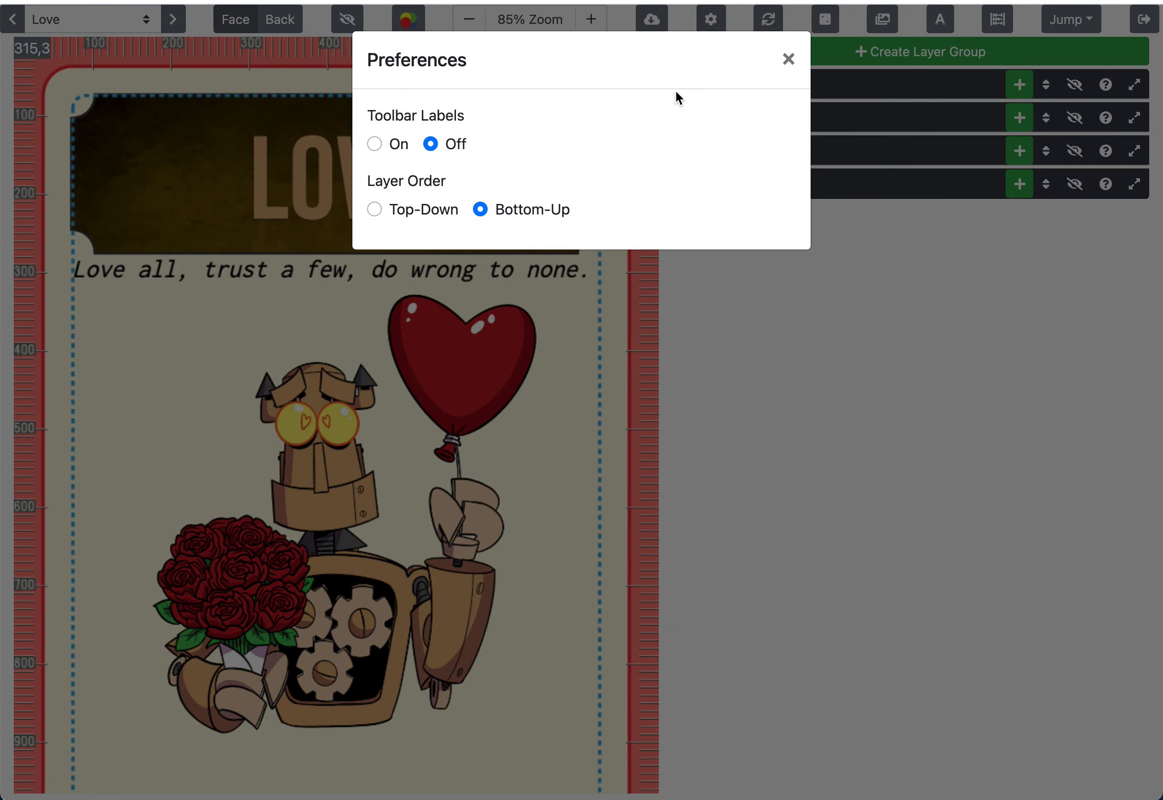
{"action": "left_click", "coordinate": [383, 144]}
{"action": "left_click", "coordinate": [788, 59]}
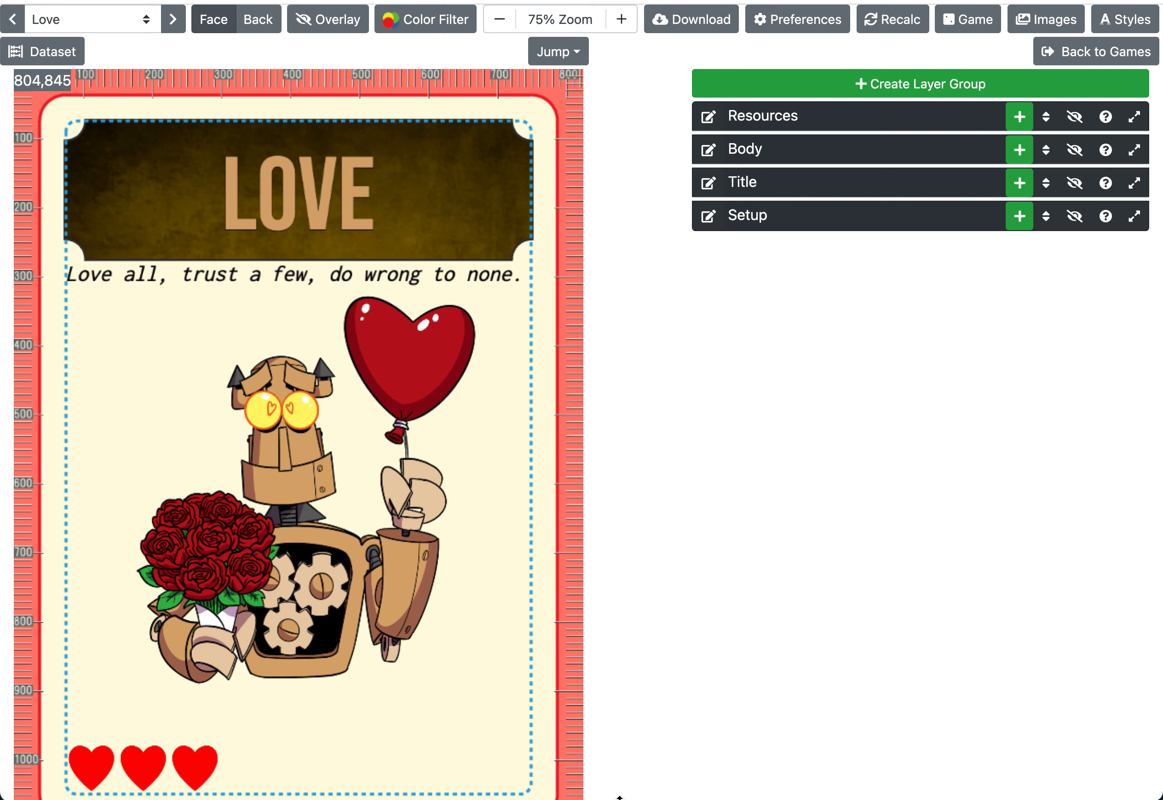
- Switch the Love card design to its back side
{"action": "key", "text": "super+r"}
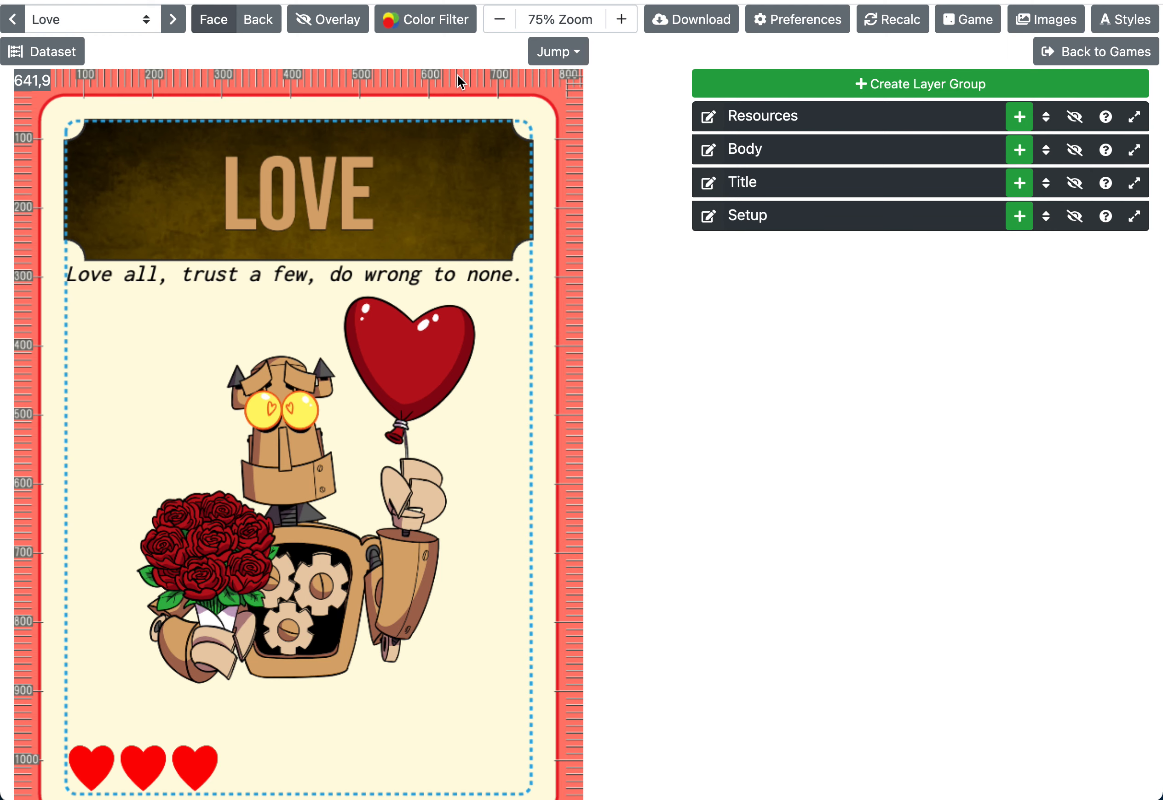
{"action": "left_click", "coordinate": [257, 20]}
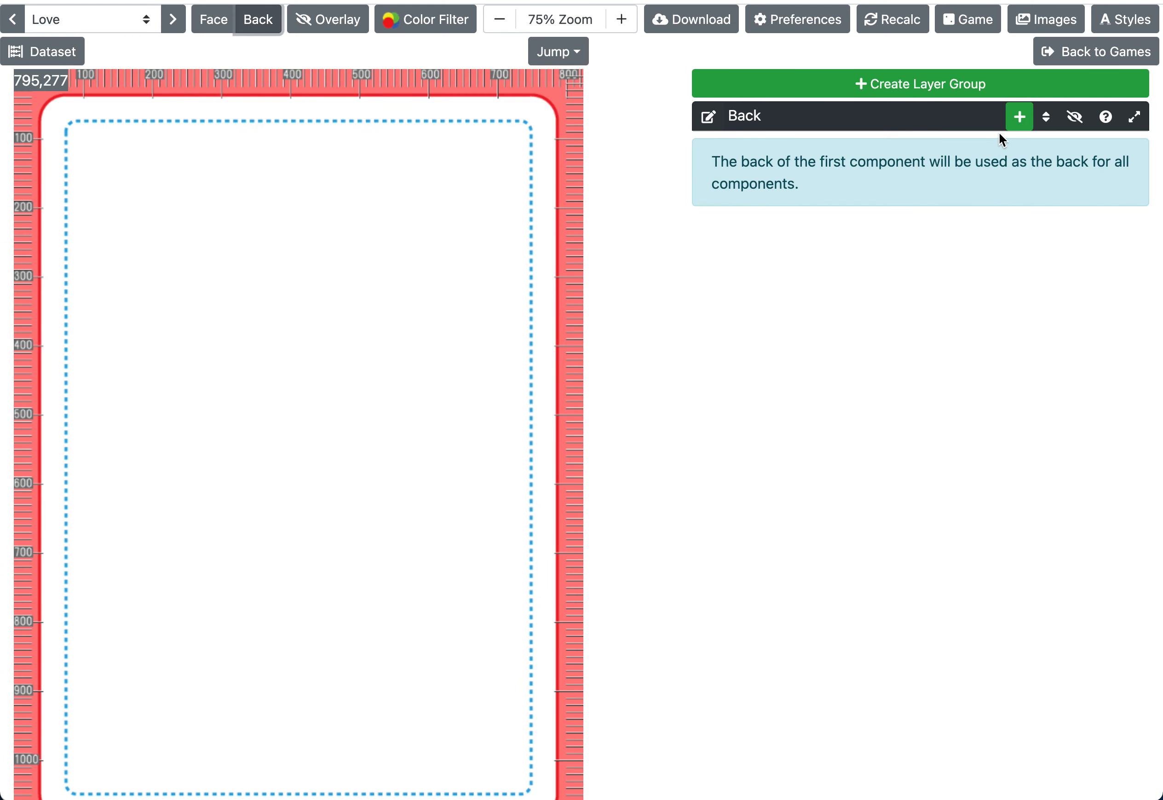
{"action": "left_click", "coordinate": [1019, 117]}
{"action": "left_click", "coordinate": [874, 245]}
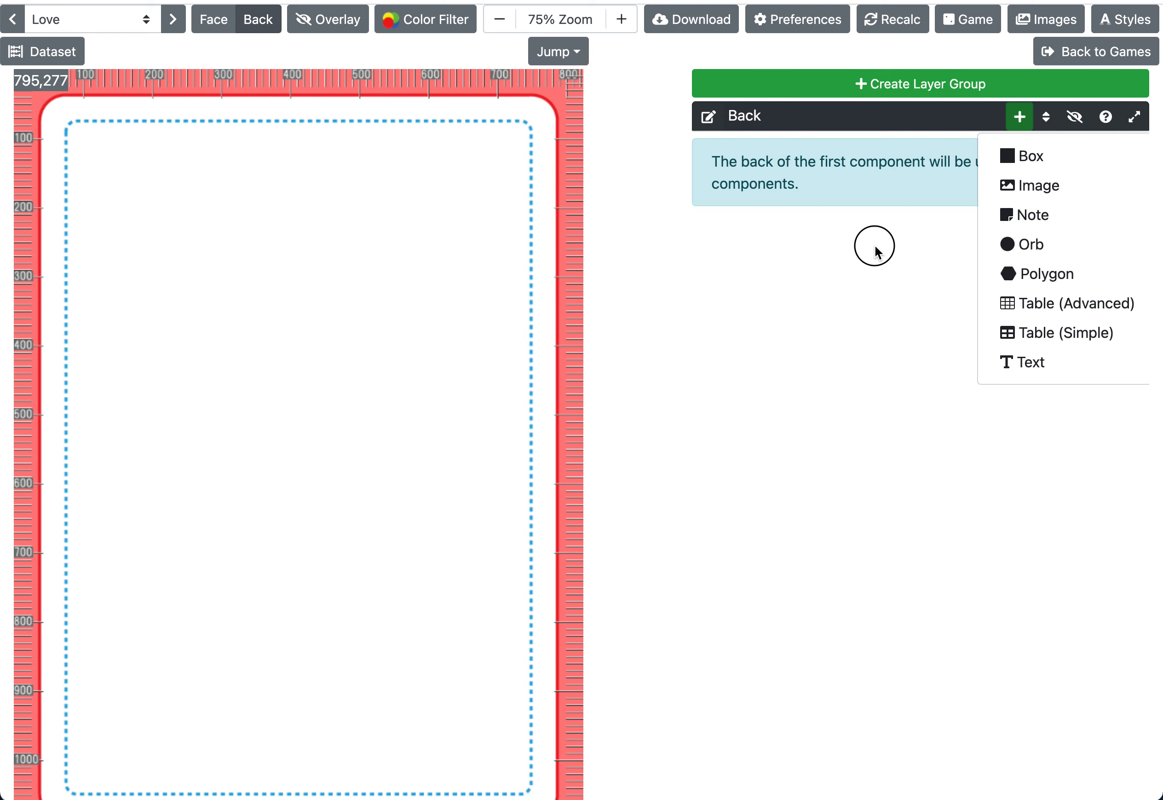
{"action": "left_click", "coordinate": [1024, 124]}
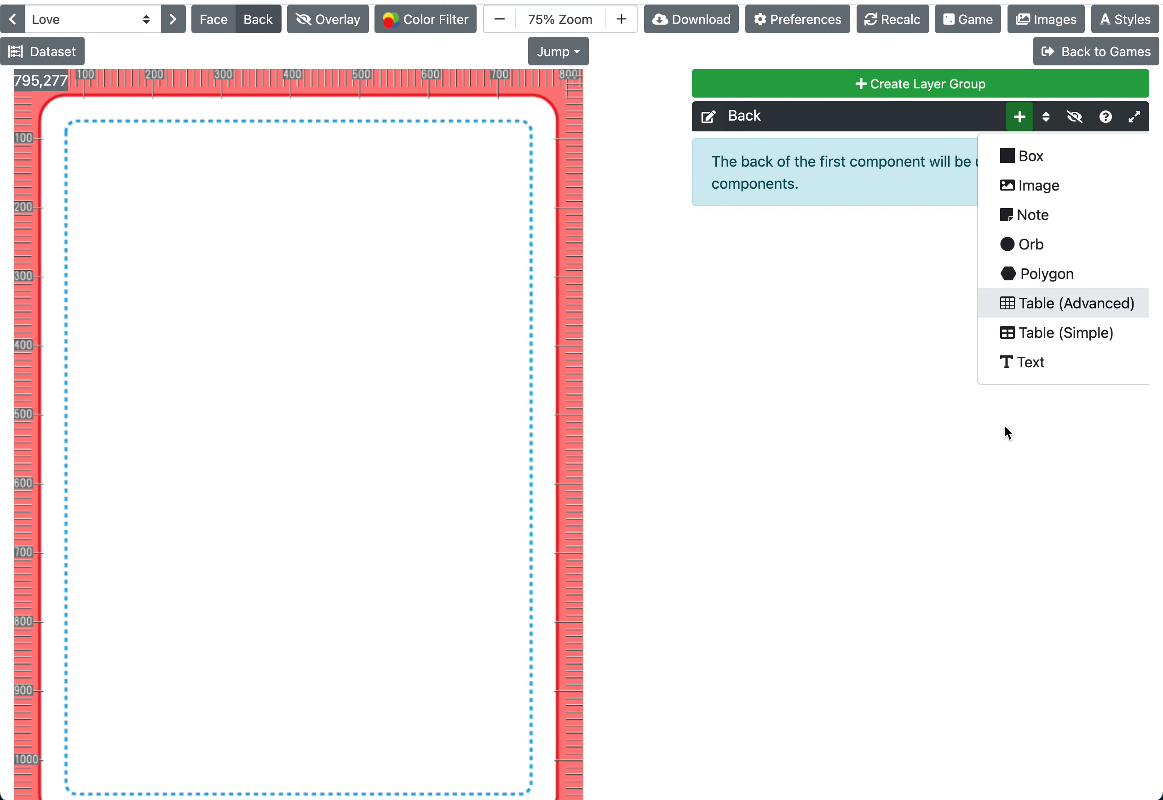
{"action": "left_click", "coordinate": [903, 273]}
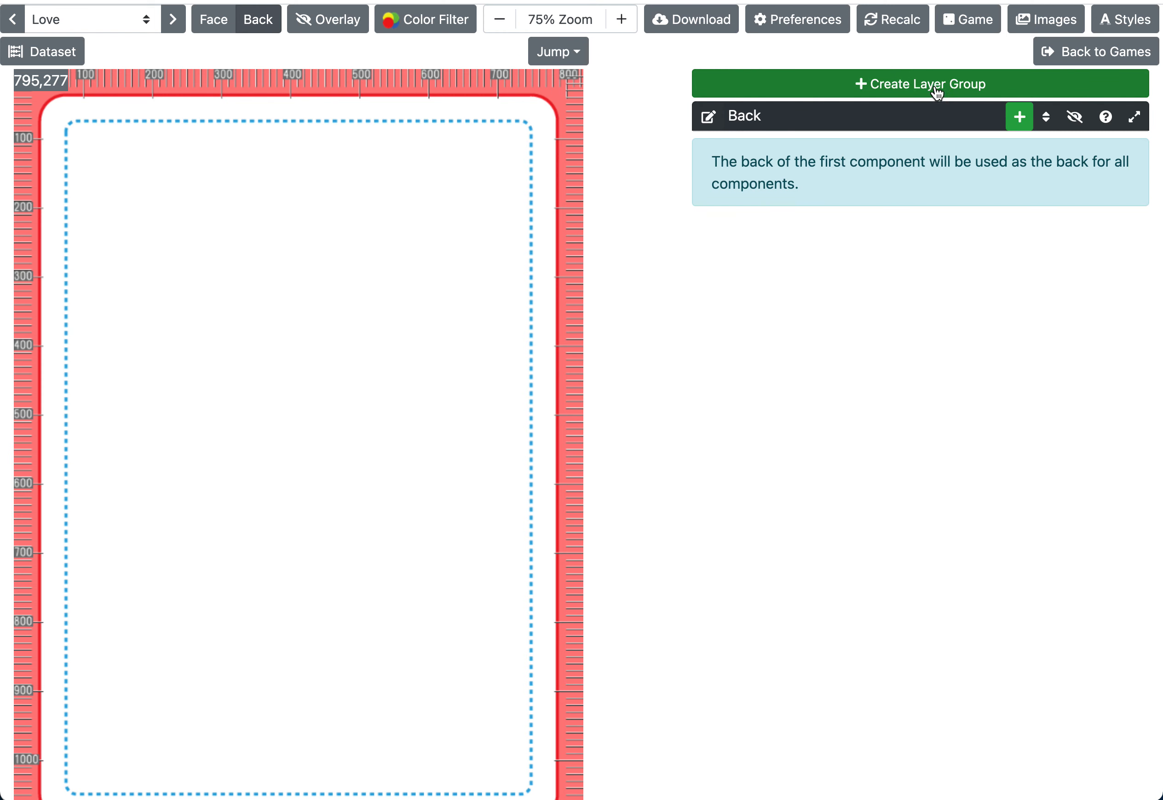
{"action": "left_click", "coordinate": [1019, 122]}
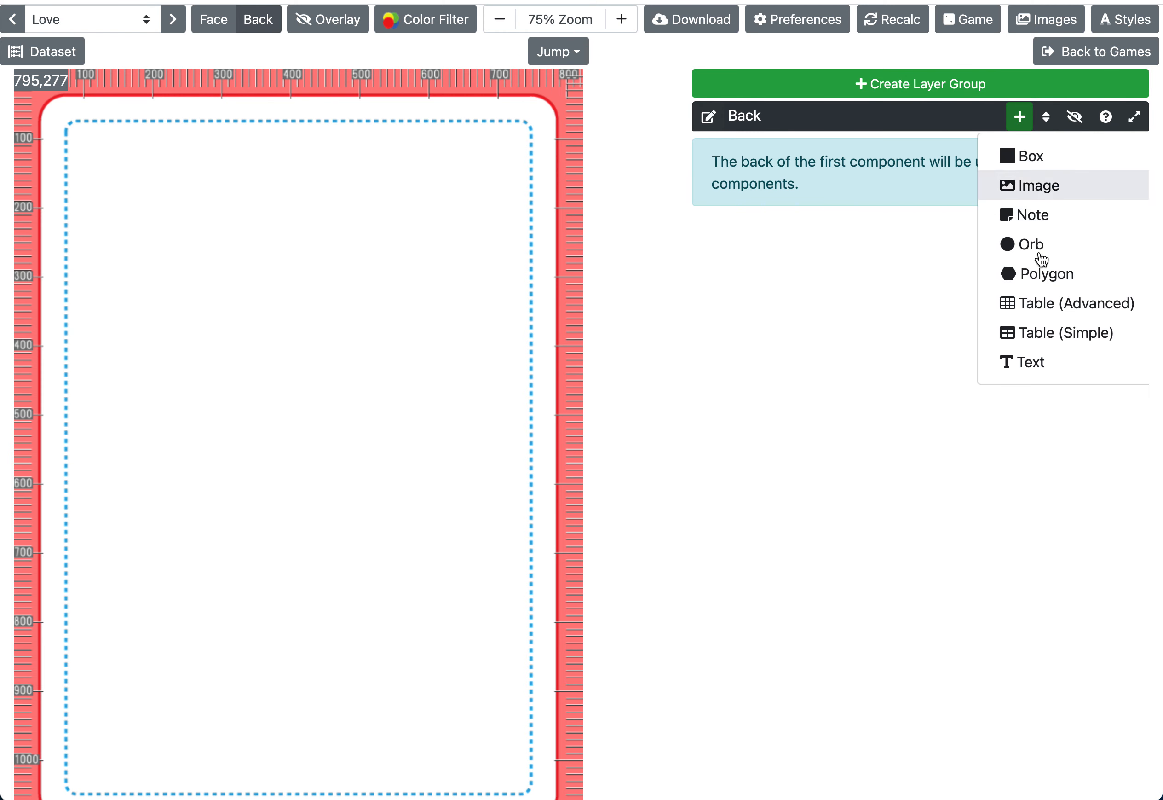
{"action": "left_click", "coordinate": [887, 332]}
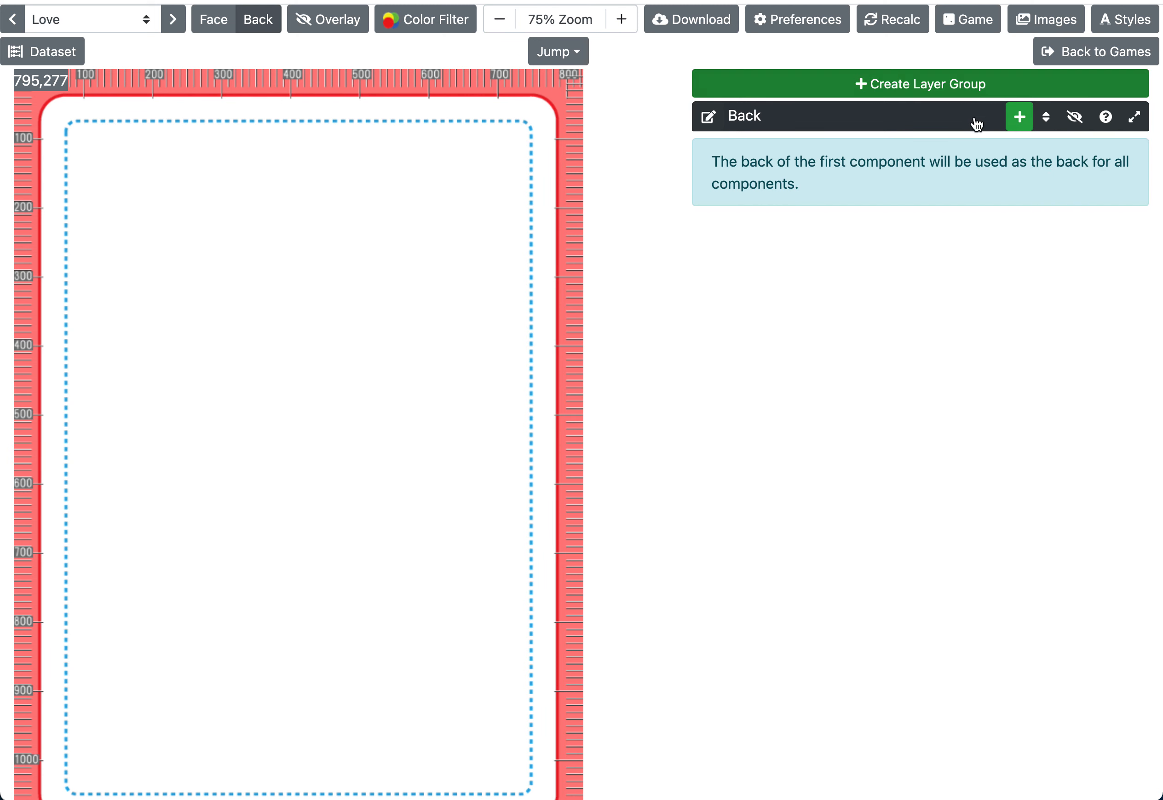
- Add a simple table to the Back layer group, showing its table cell settings and hiding its position settings
{"action": "left_click", "coordinate": [1021, 119]}
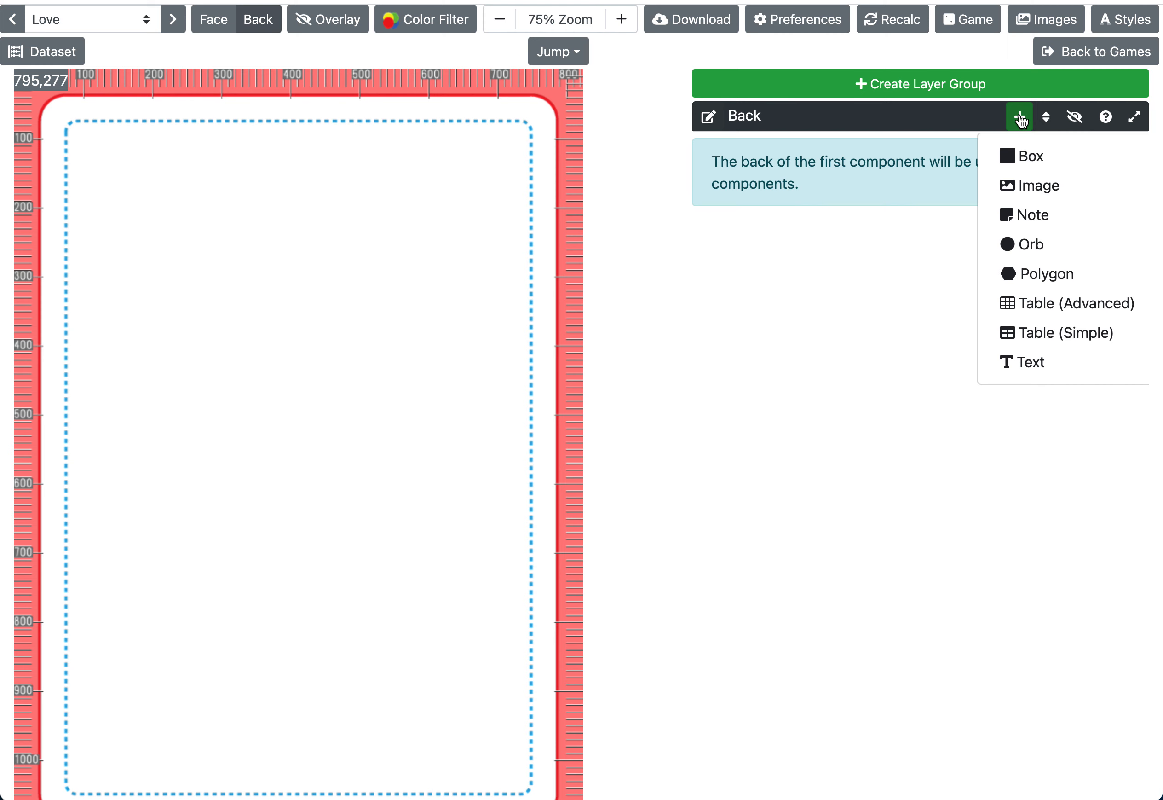
{"action": "left_click", "coordinate": [1069, 338]}
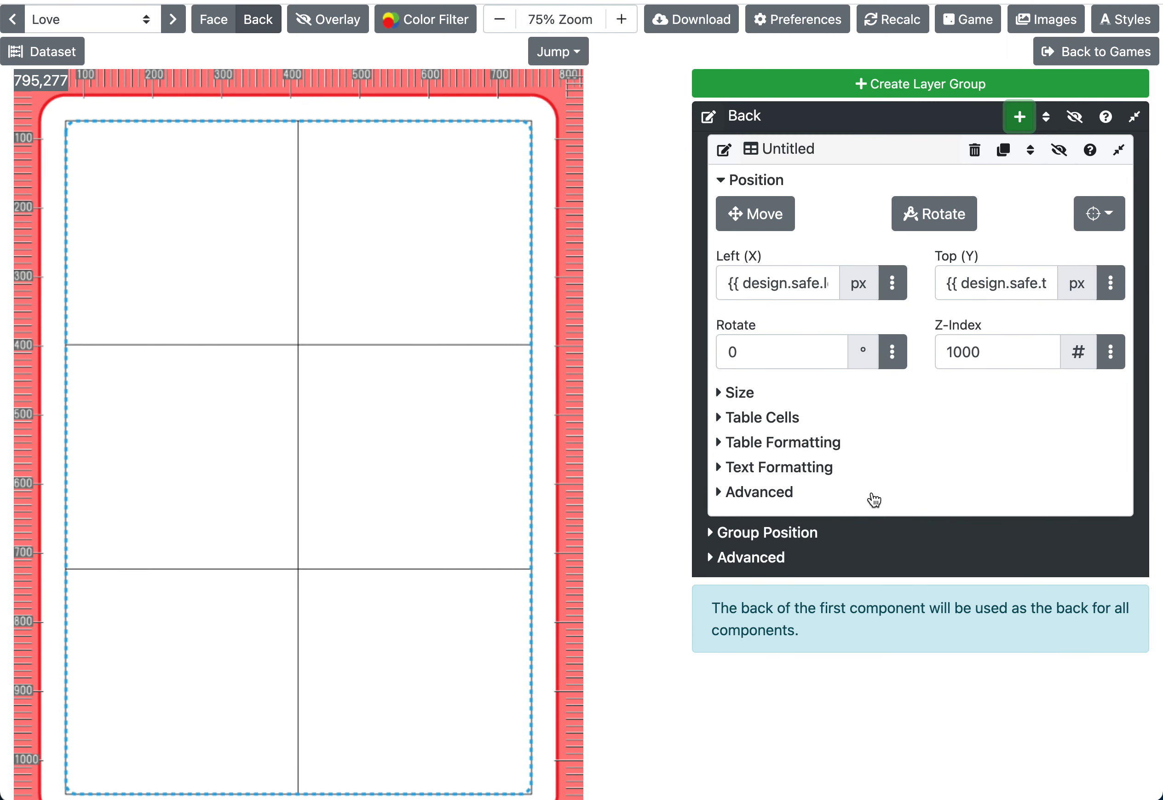
{"action": "left_click", "coordinate": [785, 419]}
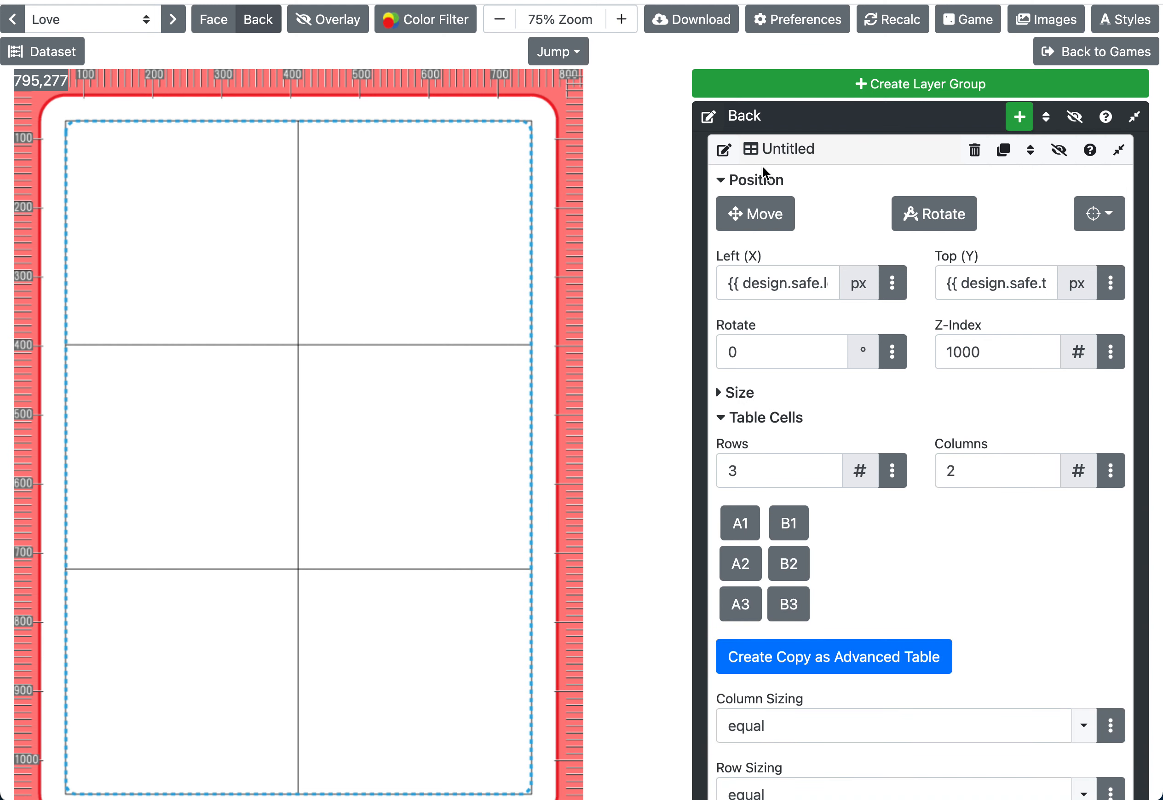
{"action": "left_click", "coordinate": [763, 178]}
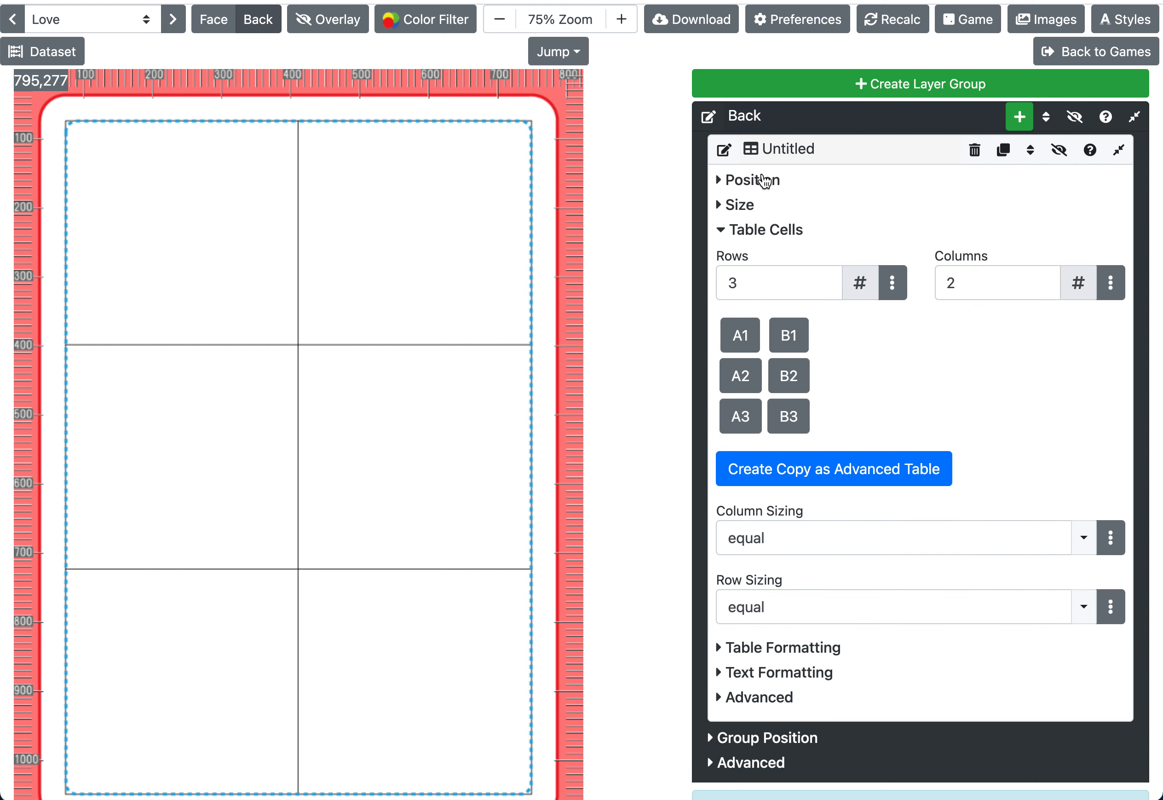
- Fill the table's first row with "a" in cell A1 and "b" in cell B1
{"action": "left_click", "coordinate": [741, 336]}
{"action": "left_click", "coordinate": [939, 323]}
{"action": "type", "text": "a"}
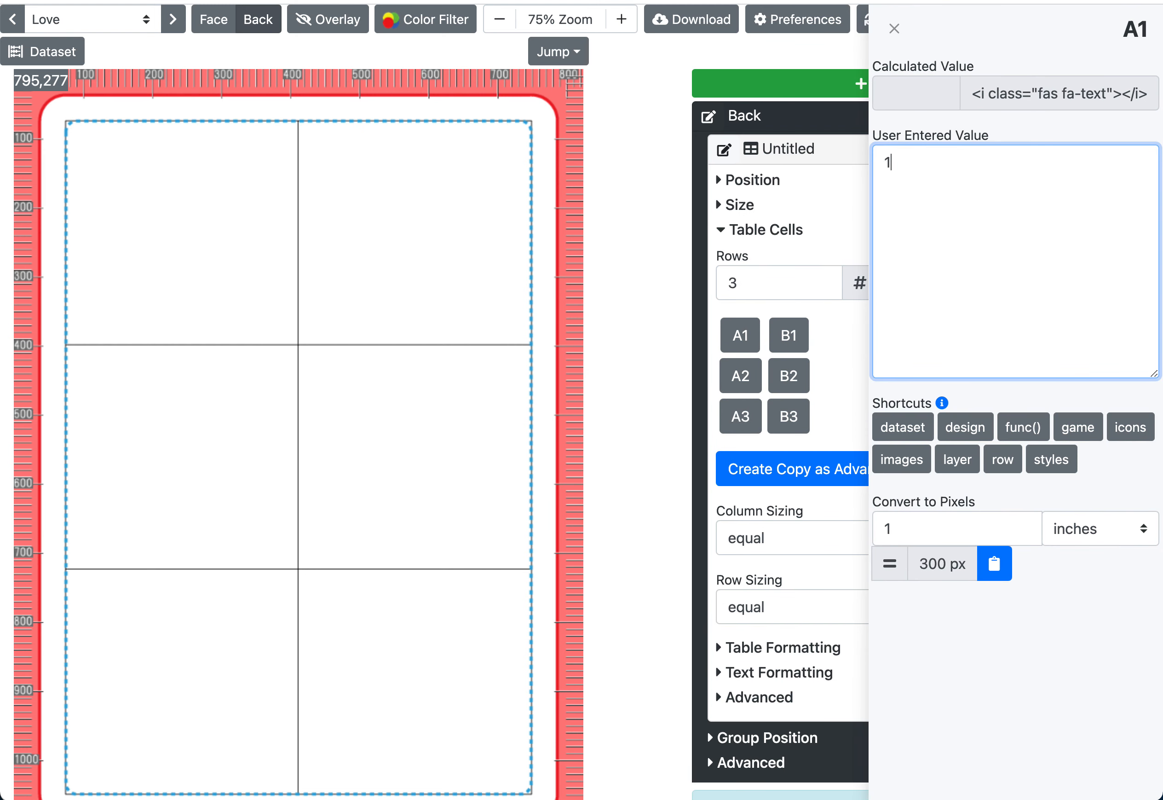
{"action": "key", "text": "Return"}
{"action": "key", "text": "BackSpace"}
{"action": "left_click", "coordinate": [789, 335]}
{"action": "left_click", "coordinate": [937, 291]}
{"action": "type", "text": "b"}
- Fill the table's second row with "c" in cell A2 and "d" in cell B2
{"action": "left_click", "coordinate": [738, 375]}
{"action": "left_click", "coordinate": [969, 268]}
{"action": "type", "text": "c"}
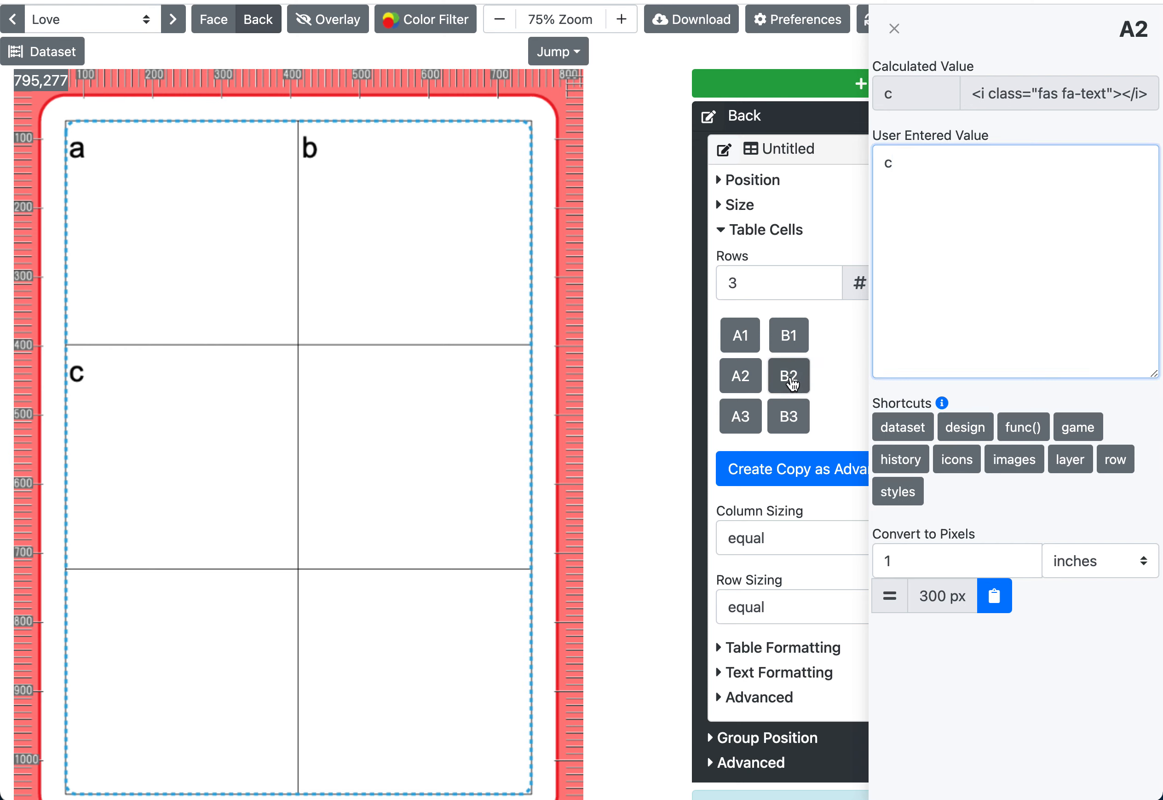
{"action": "left_click", "coordinate": [787, 375]}
{"action": "left_click", "coordinate": [959, 289]}
{"action": "type", "text": "d"}
- Fill the table's third row with "e" in cell A3 and "f" in cell B3, and close the cell editor
{"action": "left_click", "coordinate": [746, 431]}
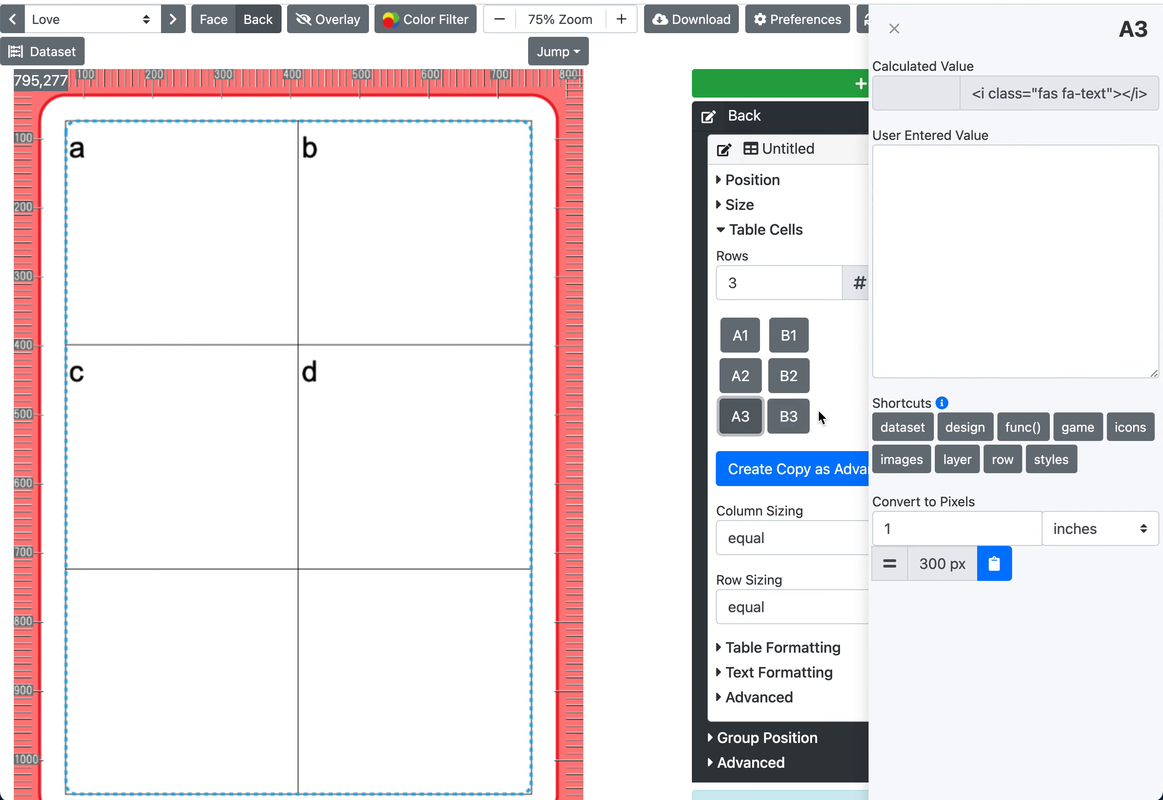
{"action": "left_click", "coordinate": [886, 293]}
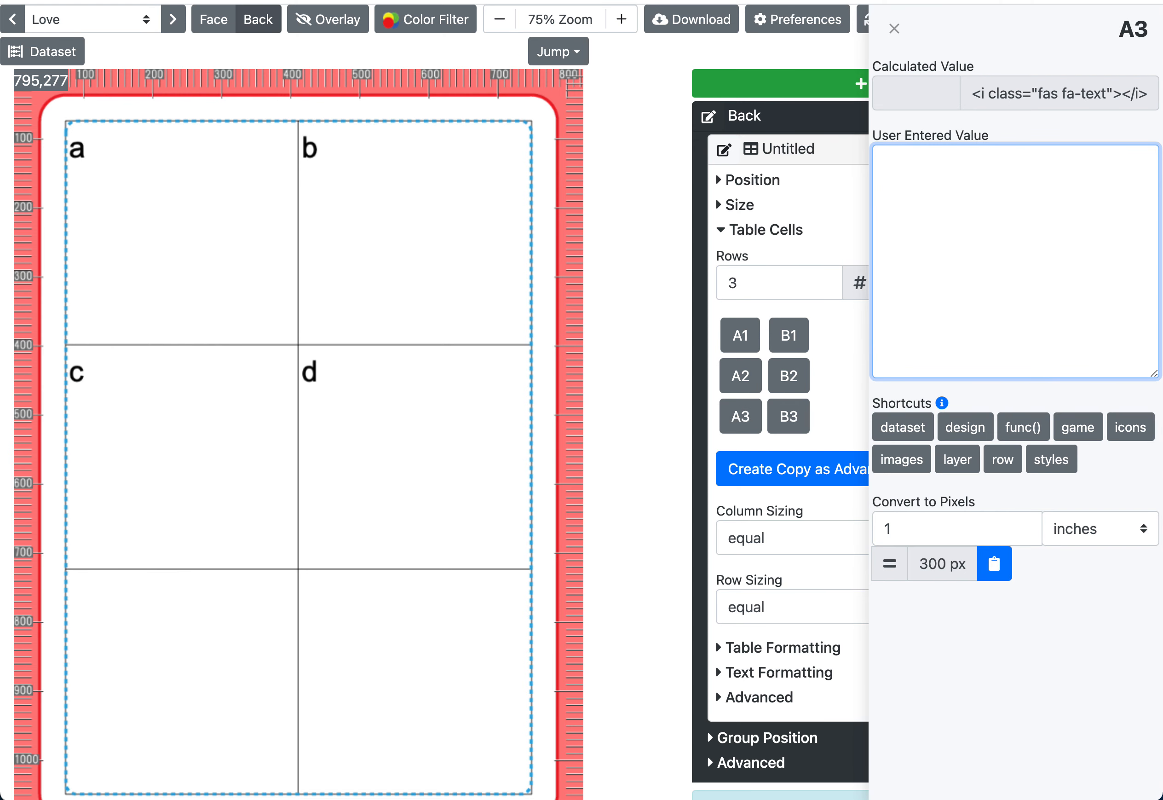
{"action": "type", "text": "e"}
{"action": "left_click", "coordinate": [789, 416]}
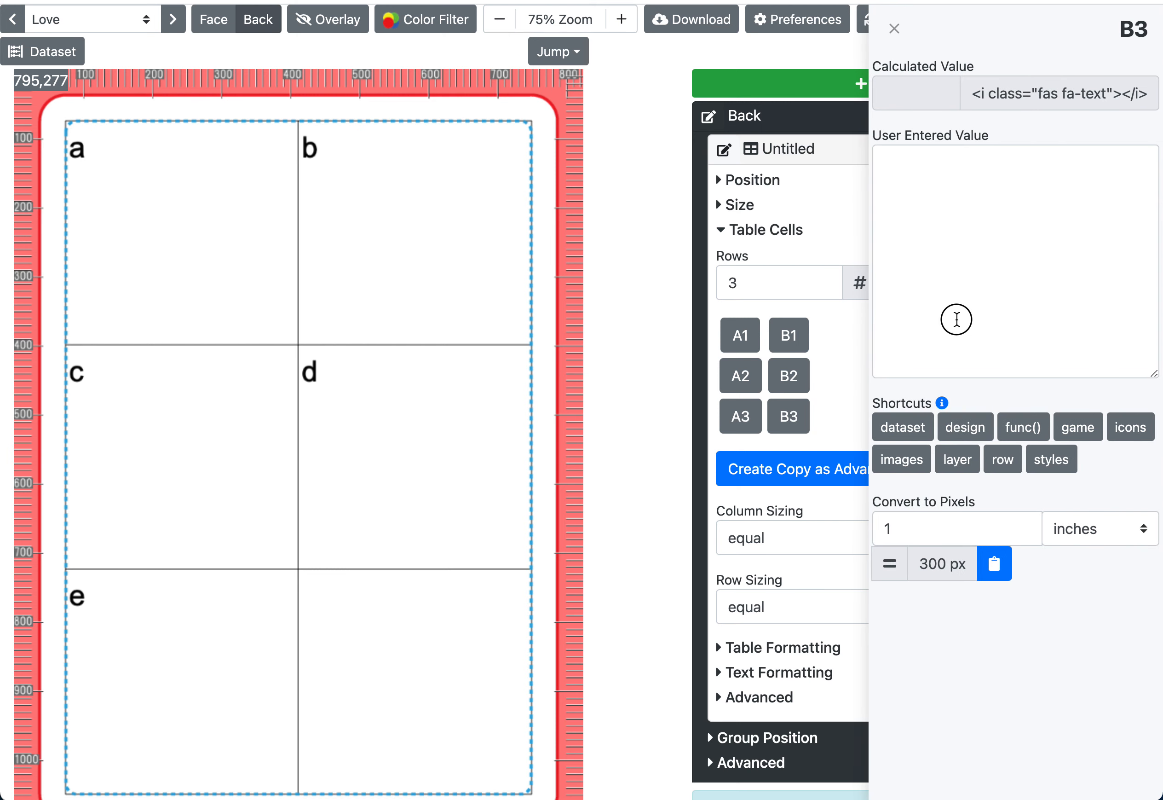
{"action": "left_click", "coordinate": [954, 319]}
{"action": "type", "text": "f"}
{"action": "left_click", "coordinate": [862, 382]}
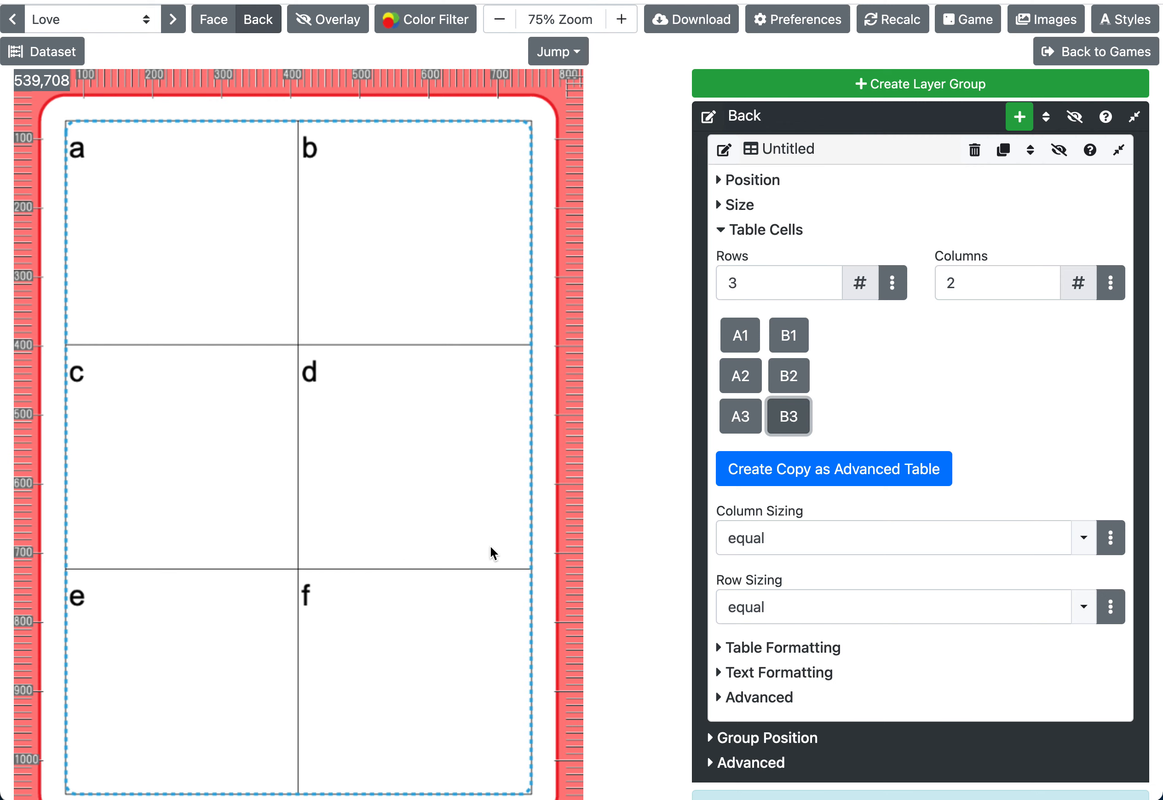
- Append the heart icon code <heart /> after the letter in cell A1, and close the cell editor
{"action": "left_click", "coordinate": [748, 349]}
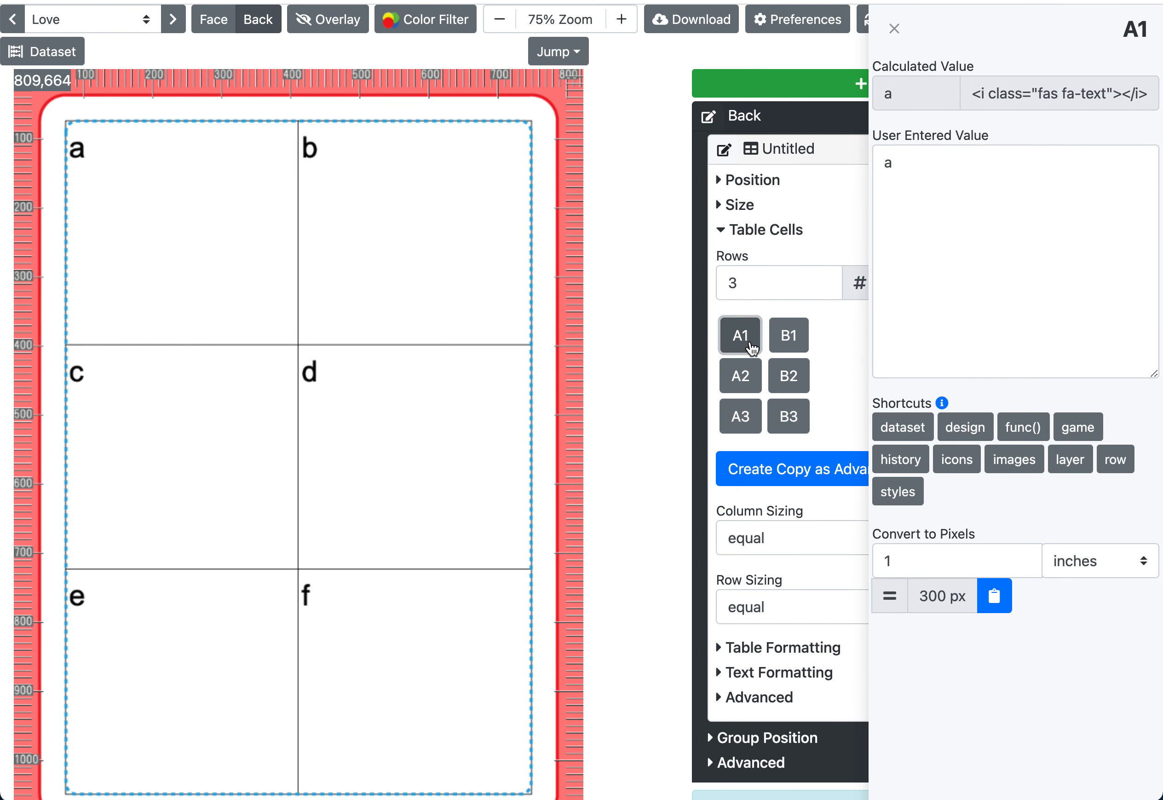
{"action": "left_click", "coordinate": [913, 314]}
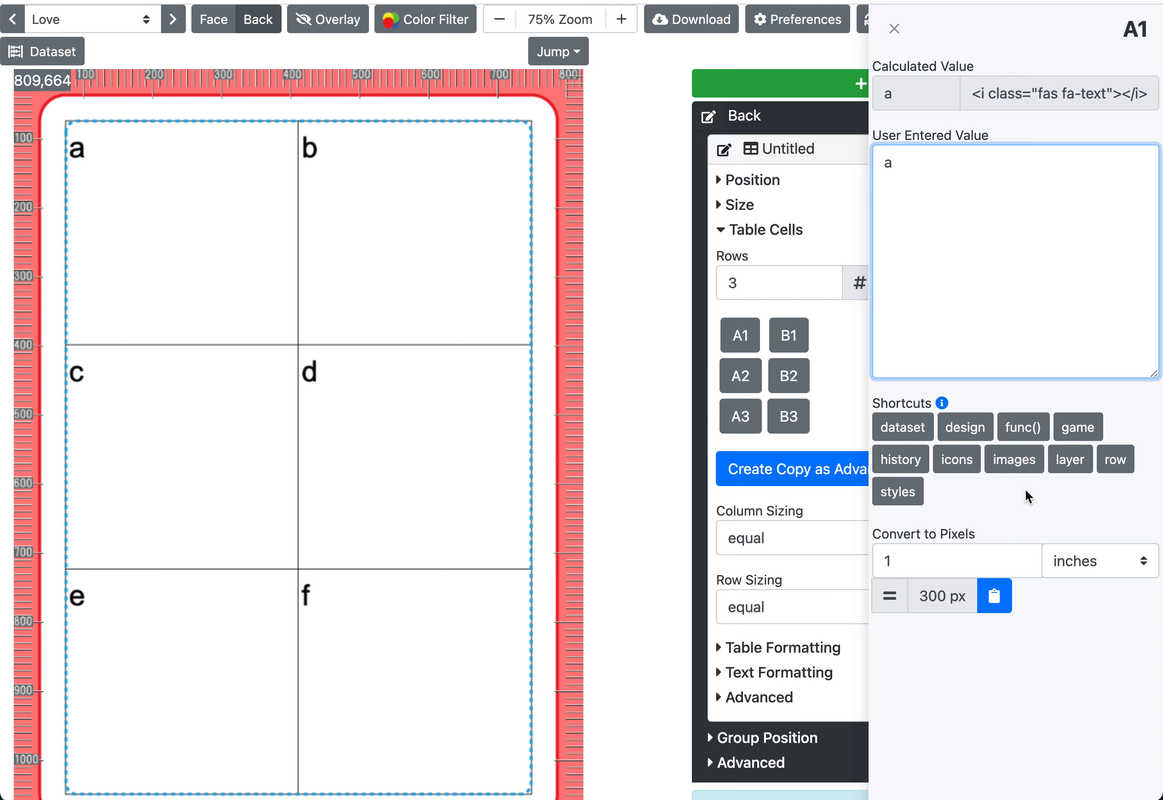
{"action": "left_click", "coordinate": [957, 459]}
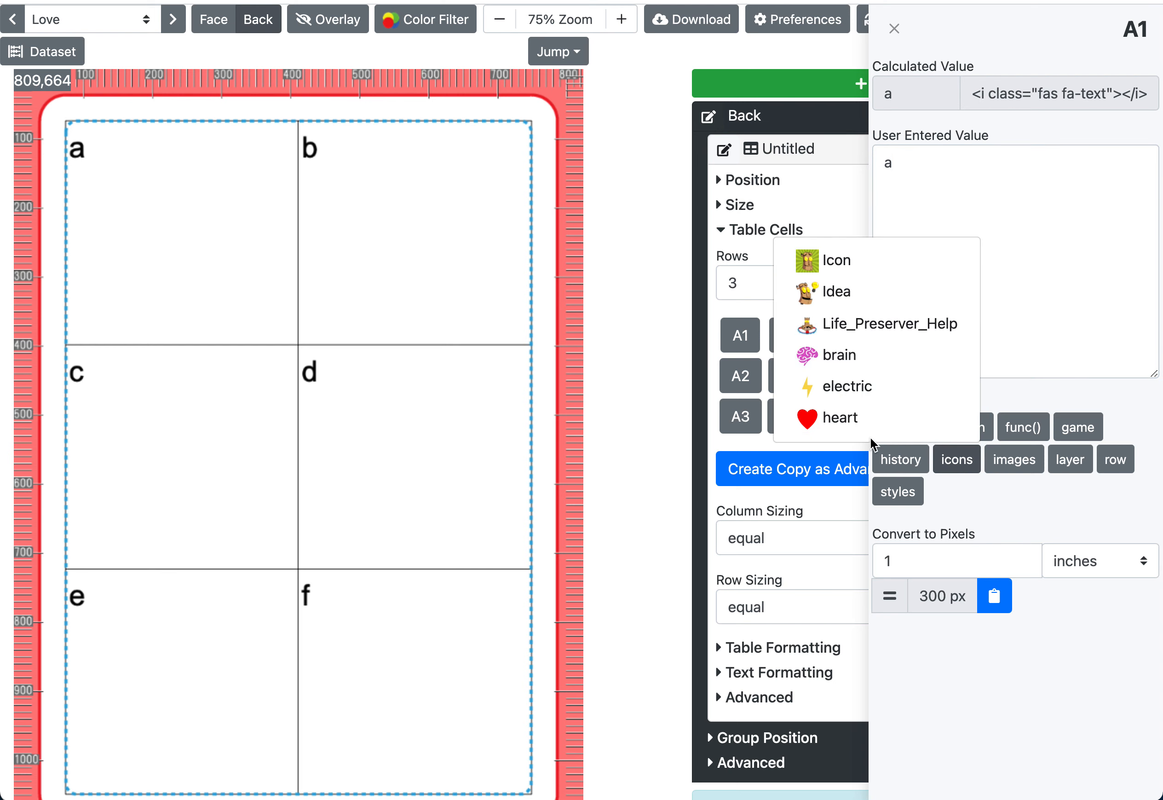
{"action": "left_click", "coordinate": [877, 416]}
{"action": "left_click", "coordinate": [1007, 263]}
{"action": "key", "text": "ctrl+v"}
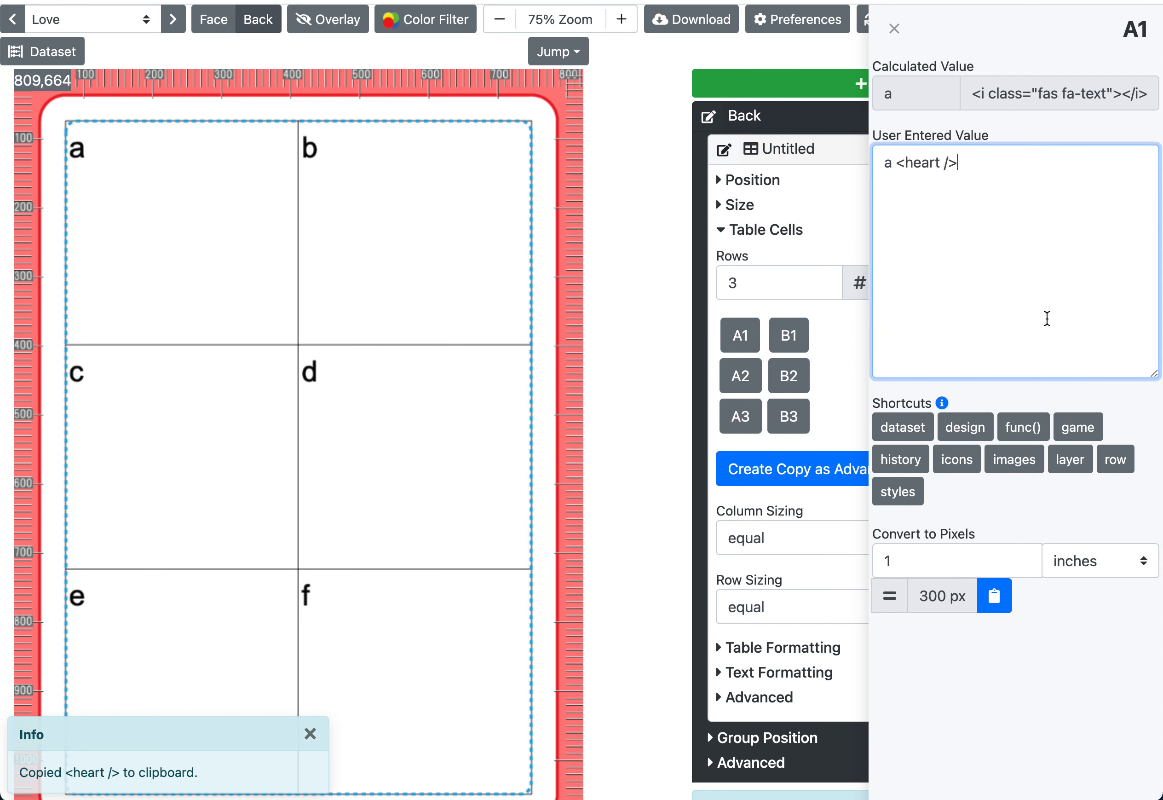
{"action": "left_click", "coordinate": [996, 135]}
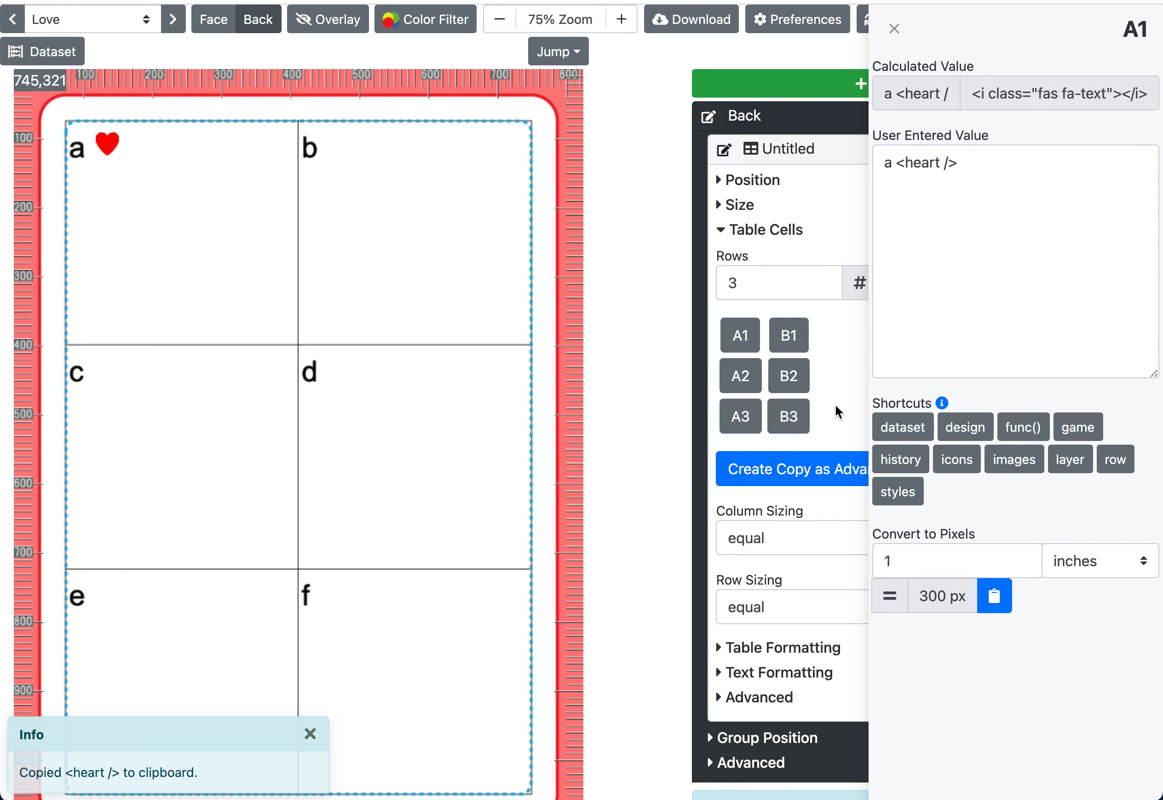
{"action": "left_click", "coordinate": [841, 428]}
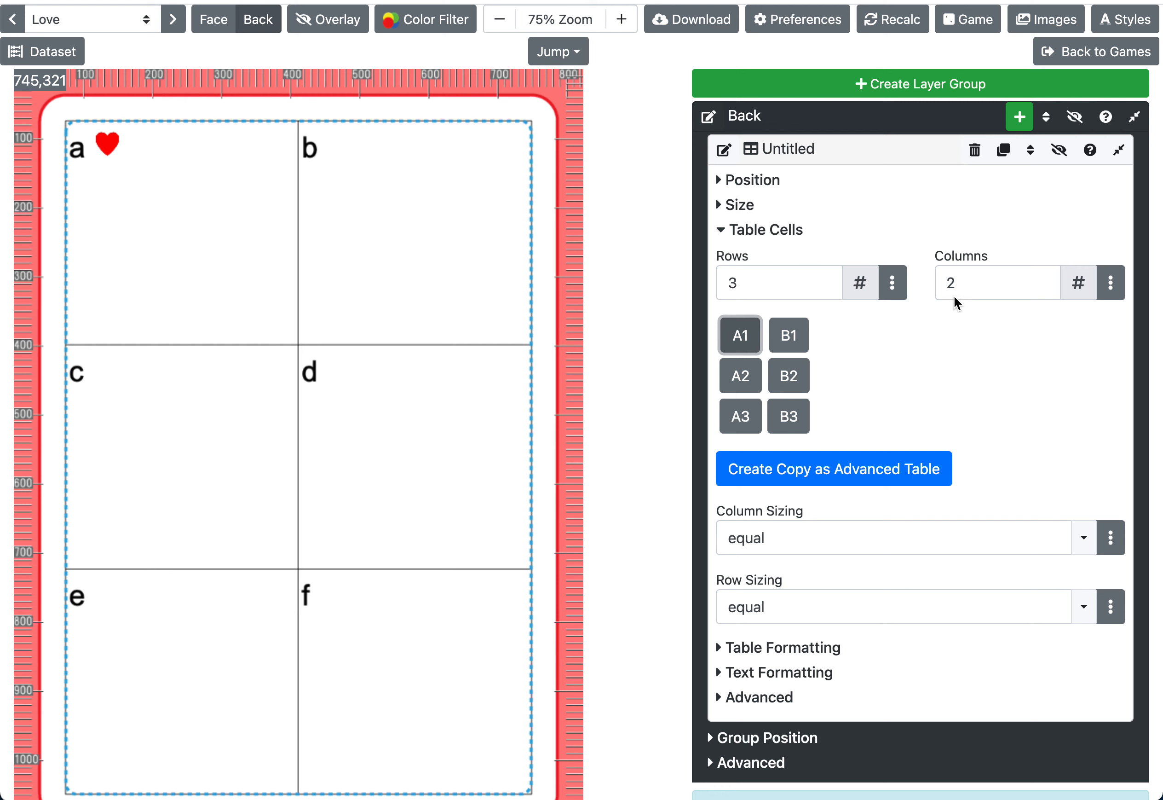
{"action": "left_click", "coordinate": [1020, 118]}
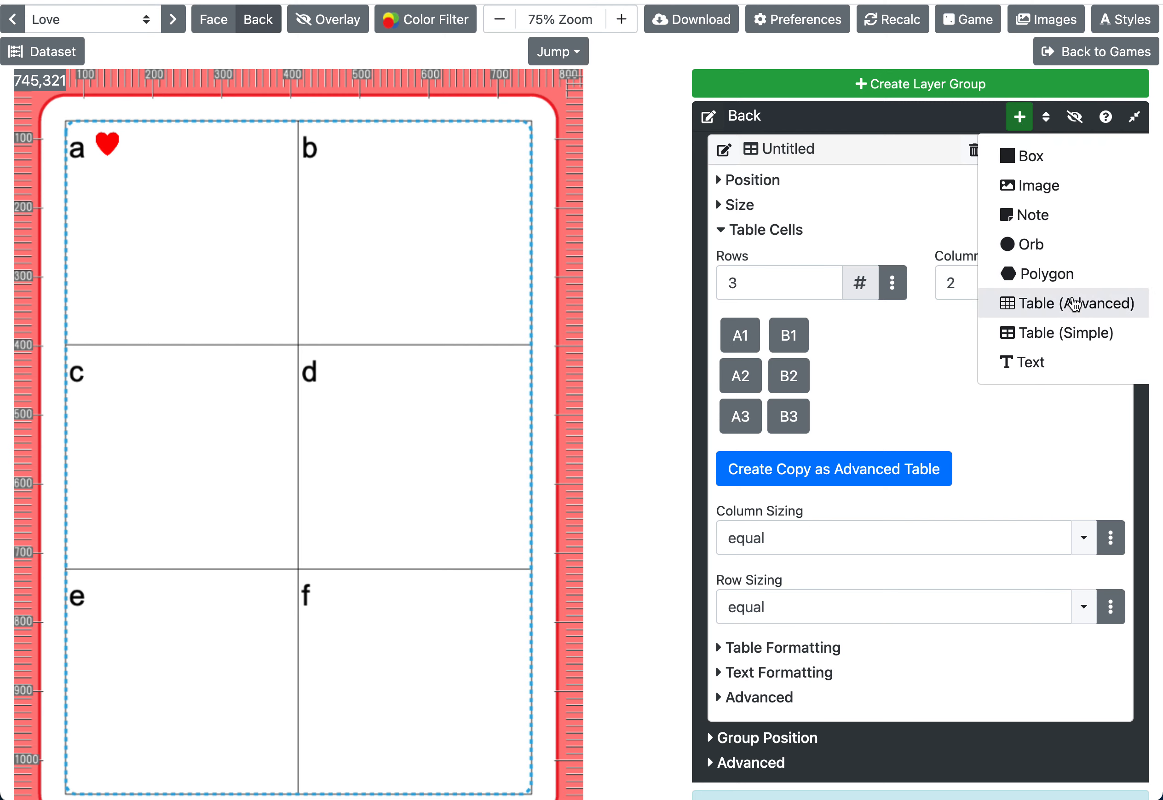
{"action": "left_click", "coordinate": [945, 386]}
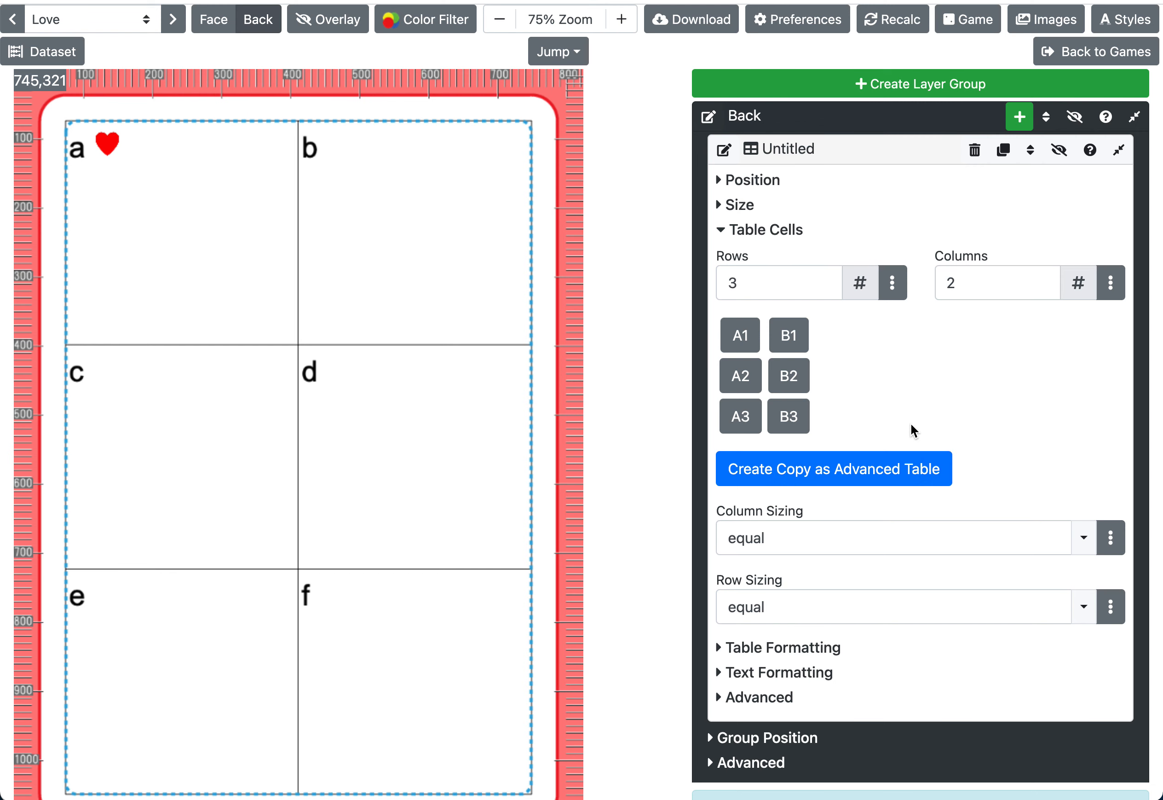
- Create a copy of the simple table as an advanced table and look through the layers in the Back group
{"action": "left_click", "coordinate": [901, 480]}
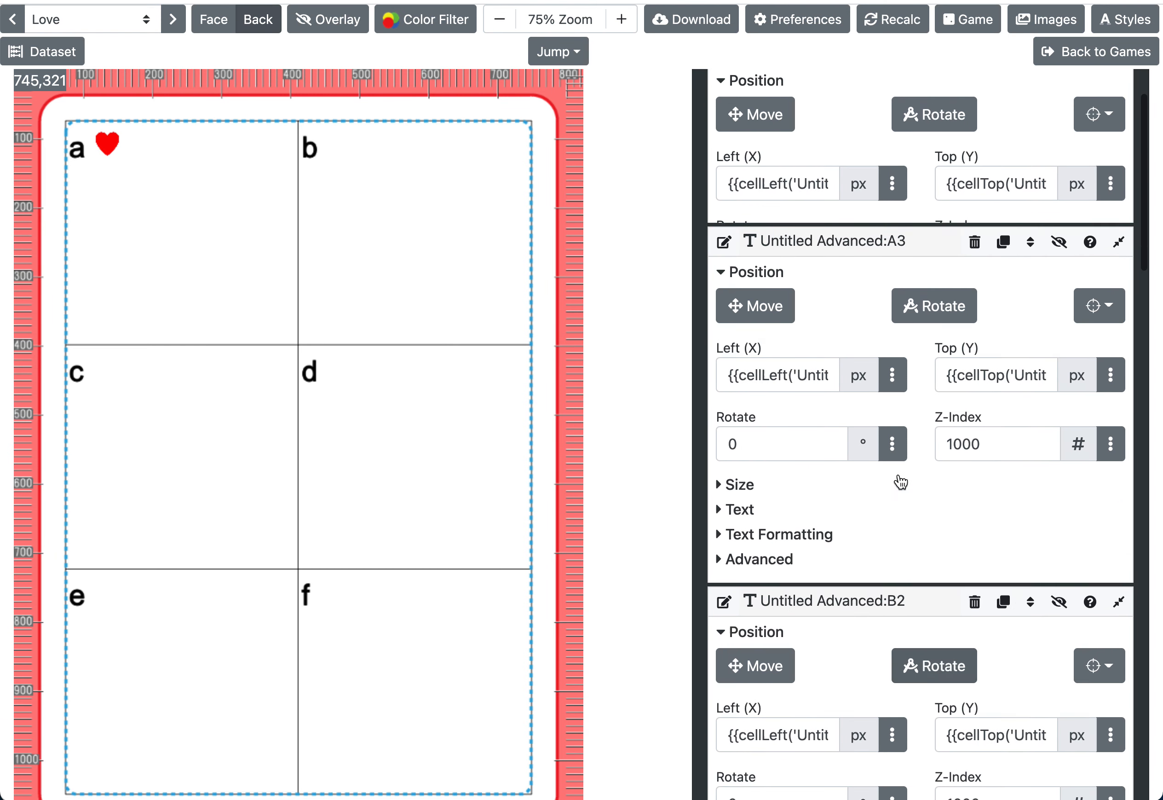
{"action": "scroll", "coordinate": [899, 481], "scroll_direction": "up", "scroll_amount": 5}
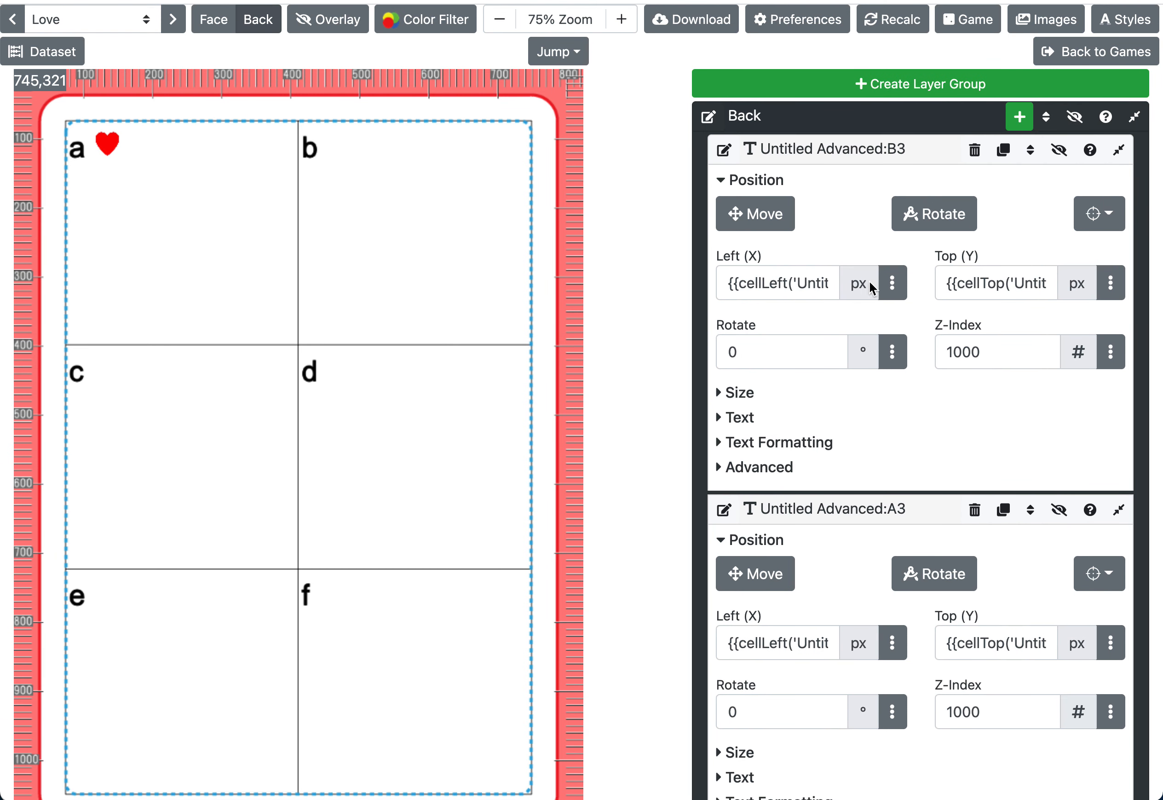
{"action": "scroll", "coordinate": [877, 310], "scroll_direction": "down", "scroll_amount": 10}
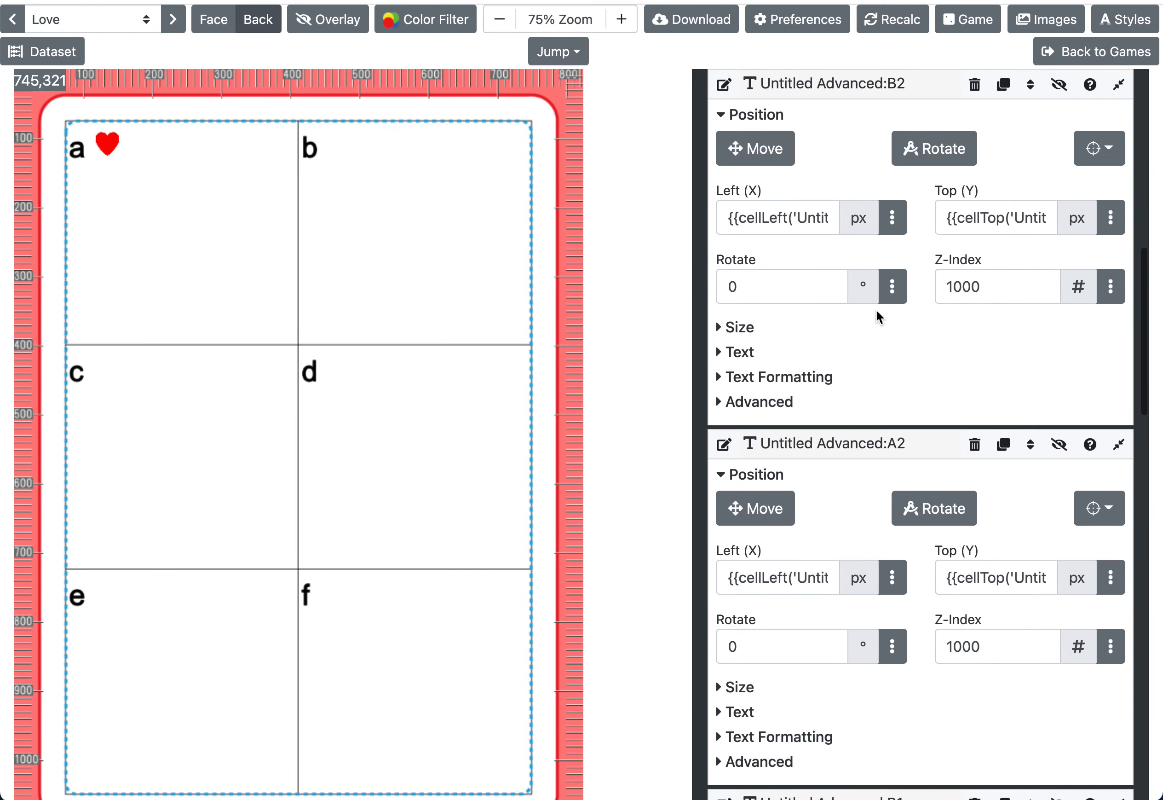
{"action": "scroll", "coordinate": [877, 310], "scroll_direction": "down", "scroll_amount": 20}
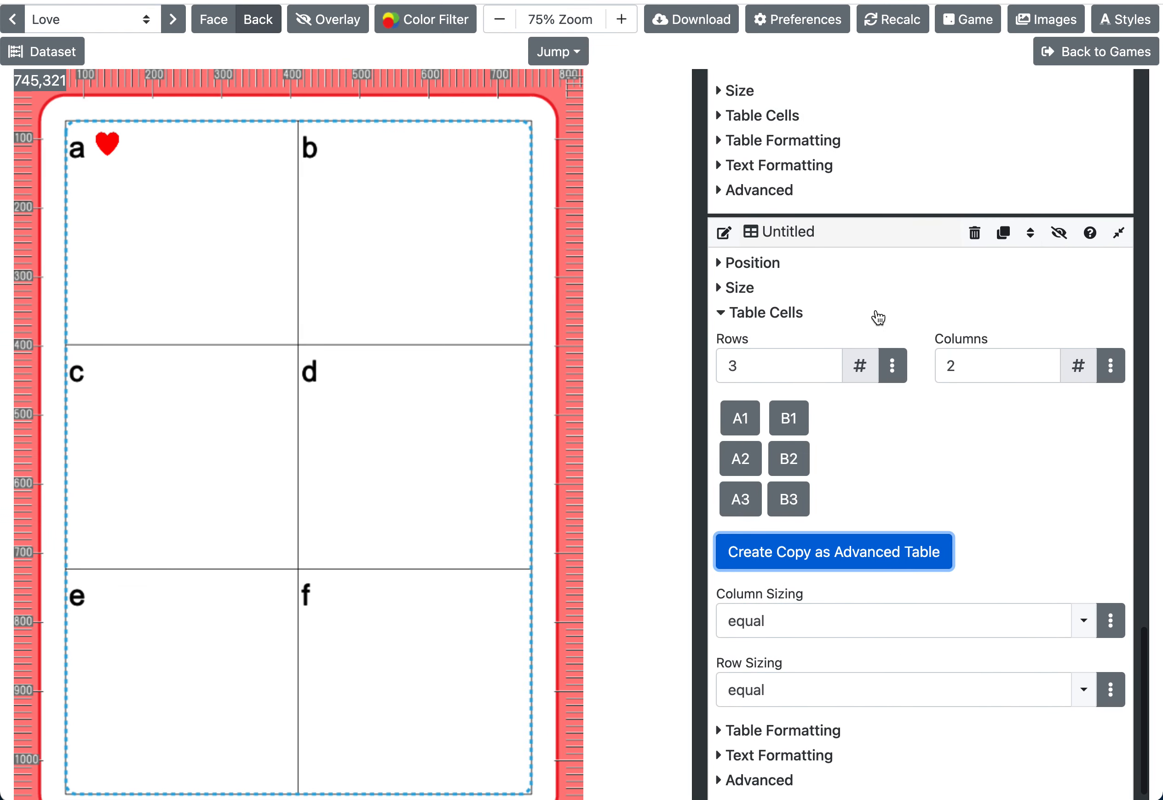
{"action": "scroll", "coordinate": [877, 312], "scroll_direction": "down", "scroll_amount": 5}
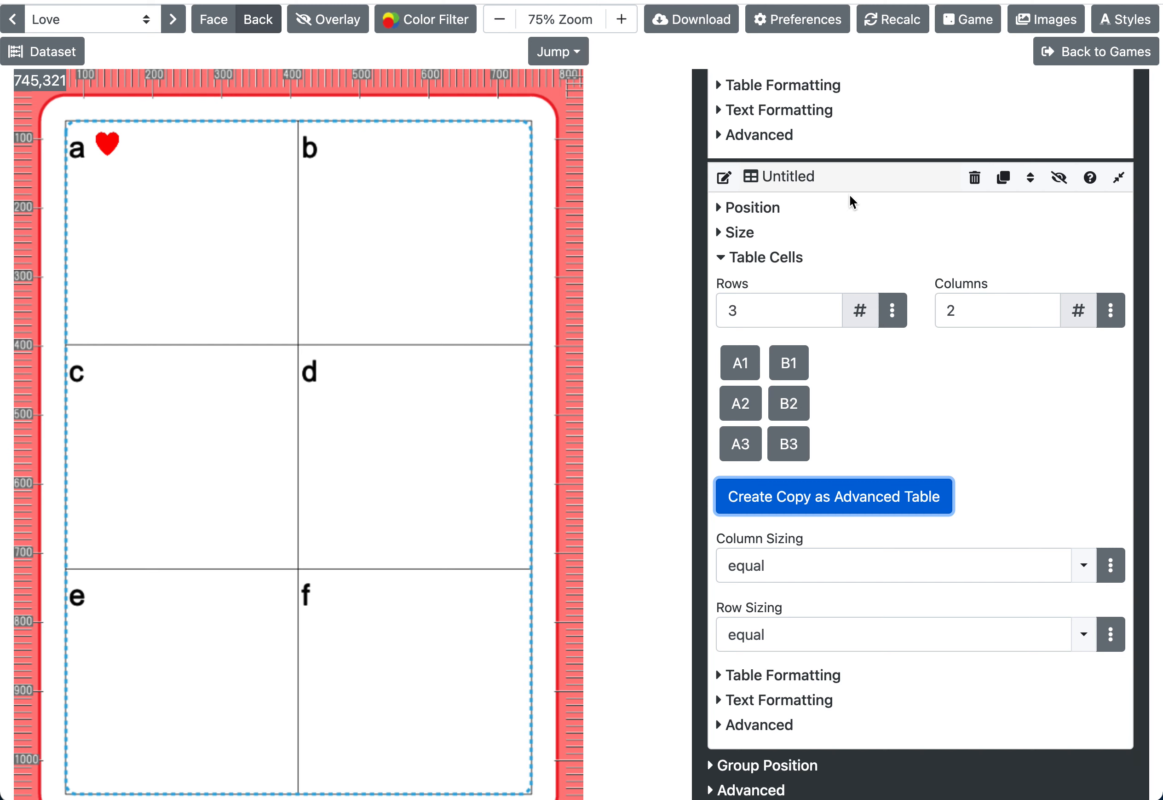
- Delete the original simple table layer, listed below the advanced table's layers in the Back group
{"action": "left_click", "coordinate": [1059, 175]}
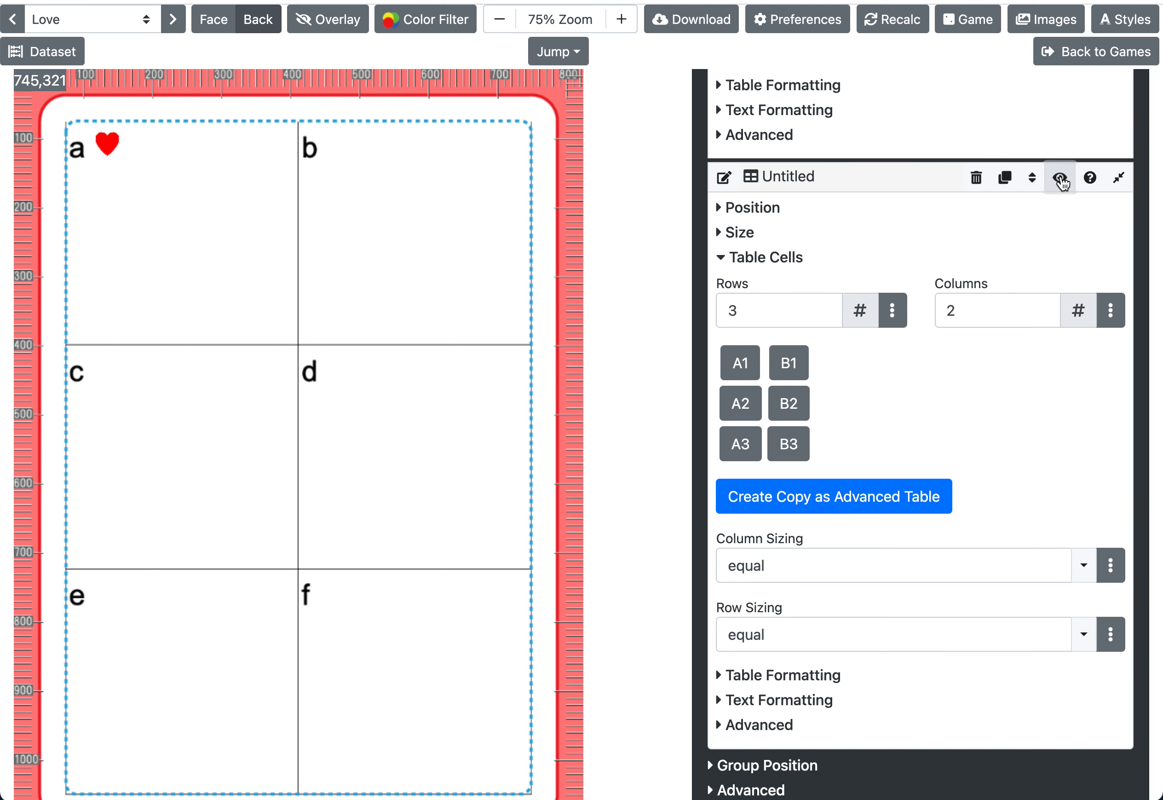
{"action": "scroll", "coordinate": [945, 247], "scroll_direction": "up", "scroll_amount": 1}
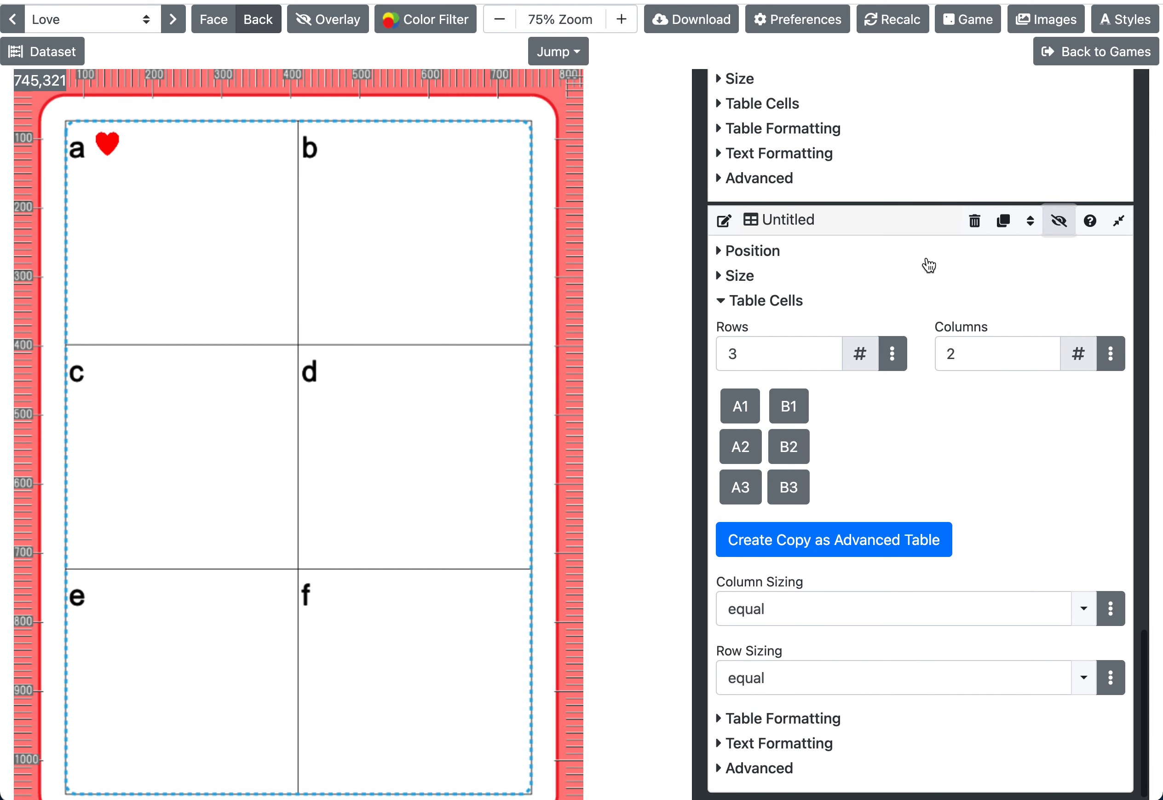
{"action": "scroll", "coordinate": [928, 264], "scroll_direction": "down", "scroll_amount": 3}
{"action": "scroll", "coordinate": [929, 263], "scroll_direction": "up", "scroll_amount": 4}
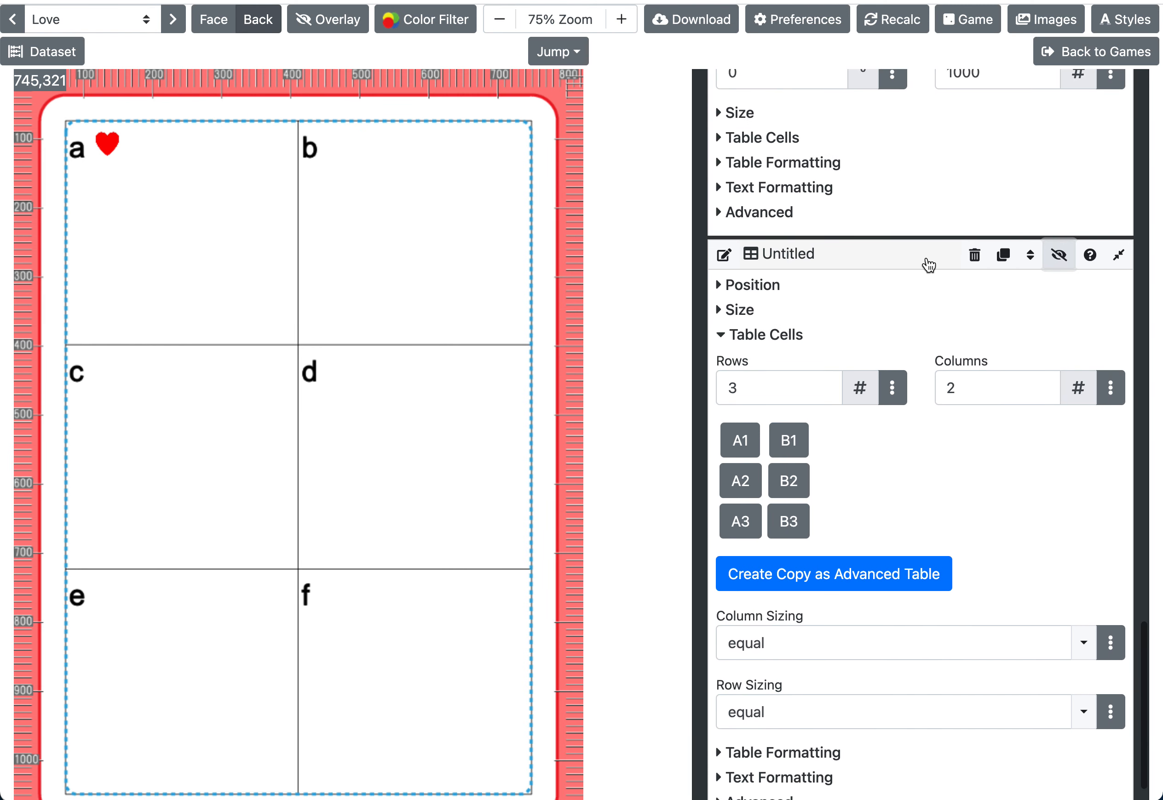
{"action": "scroll", "coordinate": [927, 259], "scroll_direction": "up", "scroll_amount": 1}
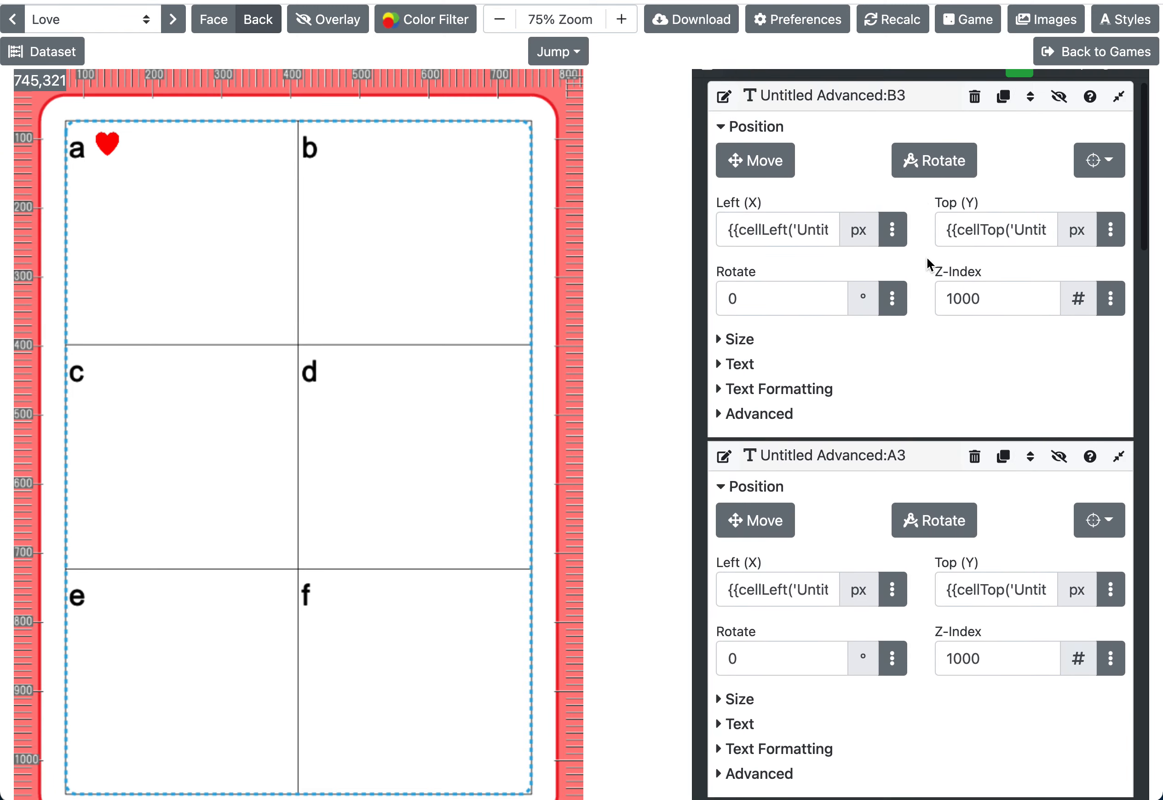
{"action": "scroll", "coordinate": [927, 258], "scroll_direction": "down", "scroll_amount": 15}
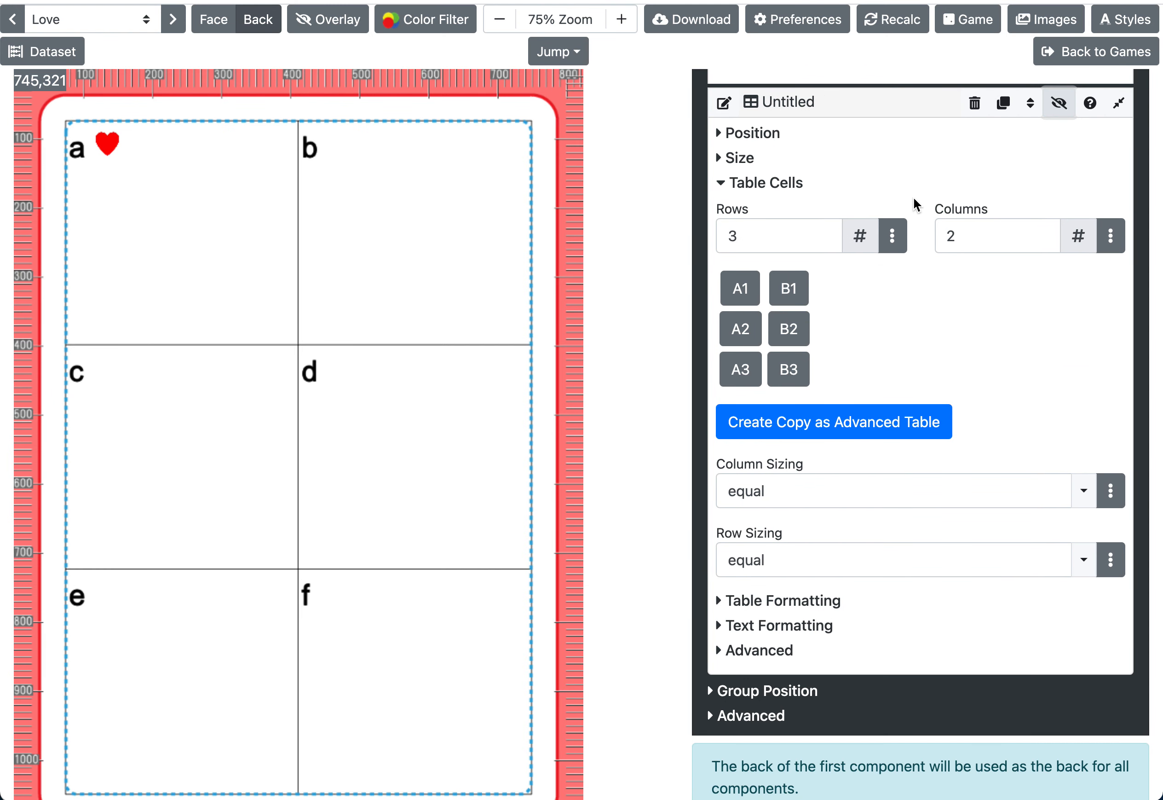
{"action": "left_click", "coordinate": [973, 104]}
{"action": "left_click", "coordinate": [743, 91]}
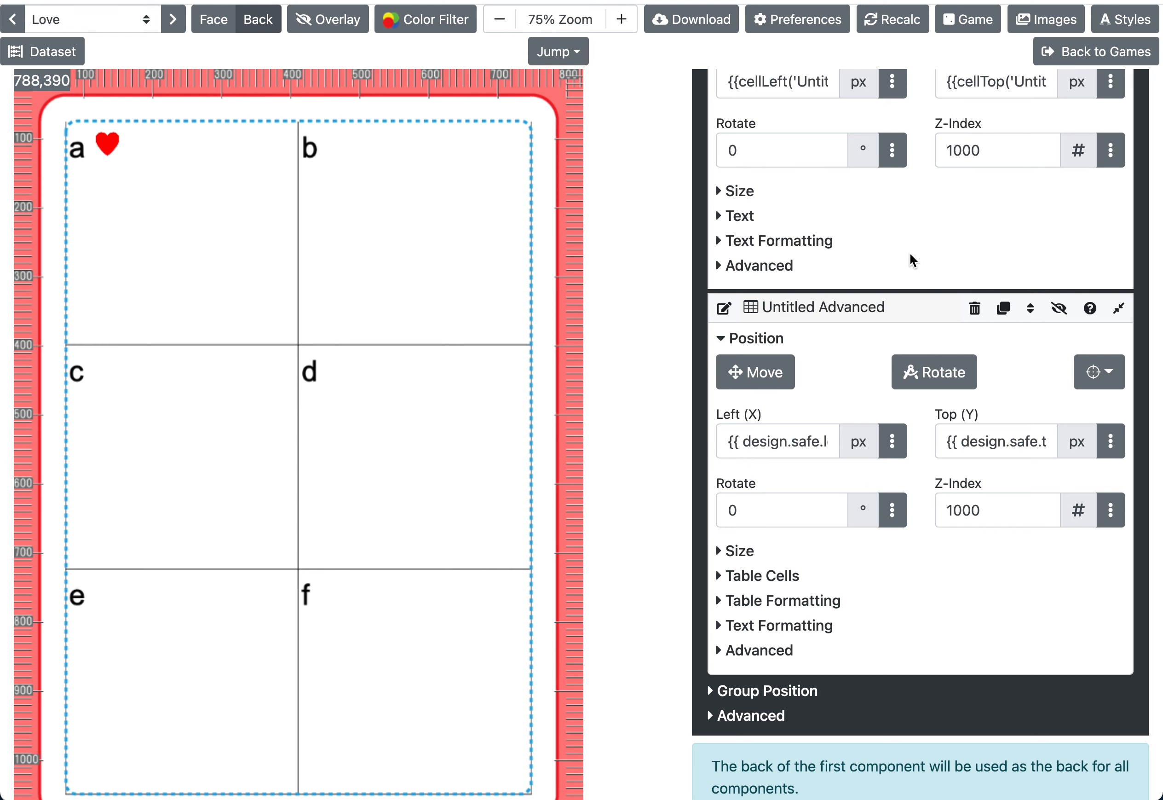
- Examine the position formulas of the A1 and B1 cell text layers, including B1's full Left (X) expression
{"action": "scroll", "coordinate": [911, 256], "scroll_direction": "up", "scroll_amount": 2}
{"action": "scroll", "coordinate": [910, 256], "scroll_direction": "down", "scroll_amount": 1}
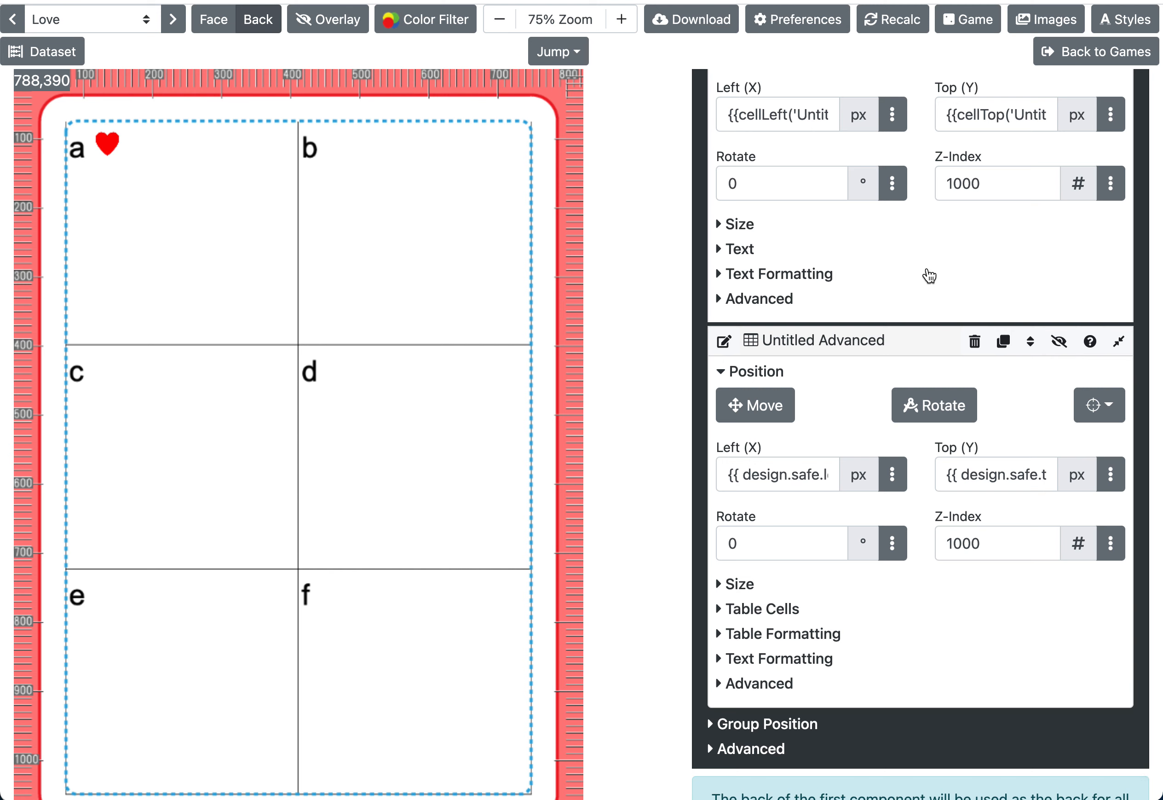
{"action": "left_click_drag", "start_coordinate": [755, 114], "coordinate": [806, 125]}
{"action": "left_click", "coordinate": [772, 117]}
{"action": "scroll", "coordinate": [780, 172], "scroll_direction": "up", "scroll_amount": 5}
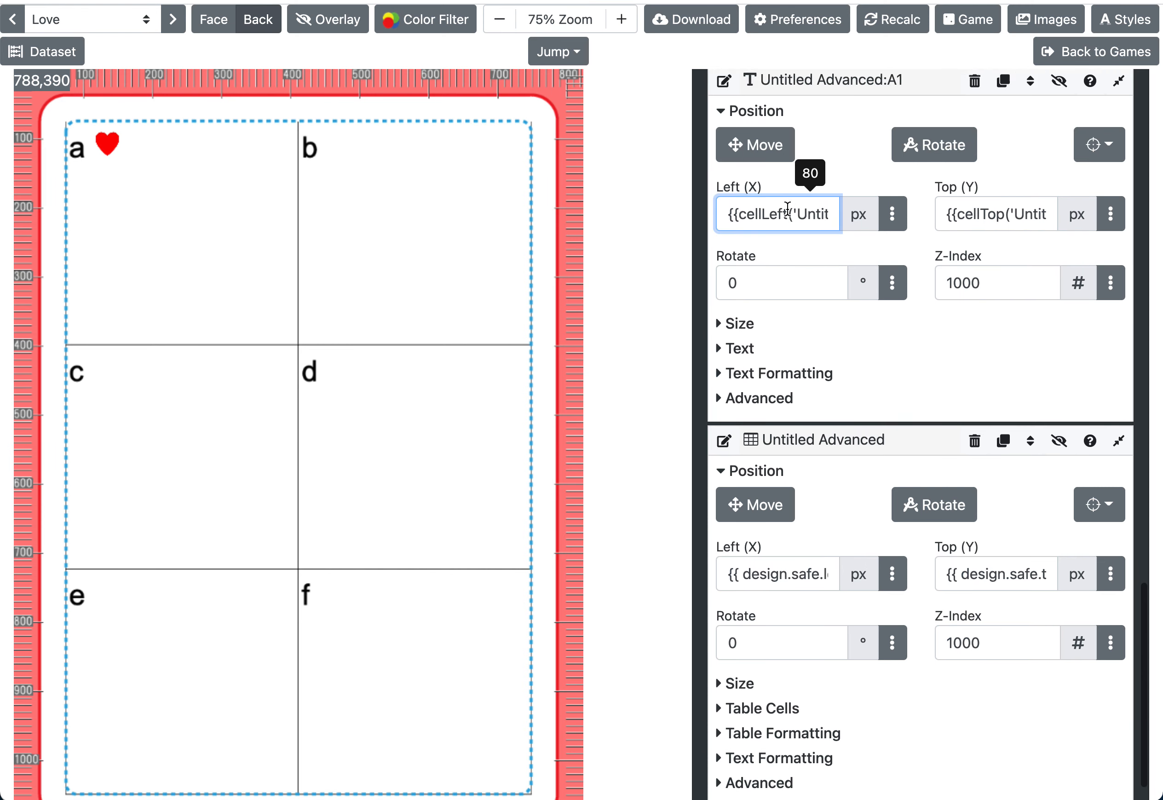
{"action": "scroll", "coordinate": [808, 345], "scroll_direction": "up", "scroll_amount": 10}
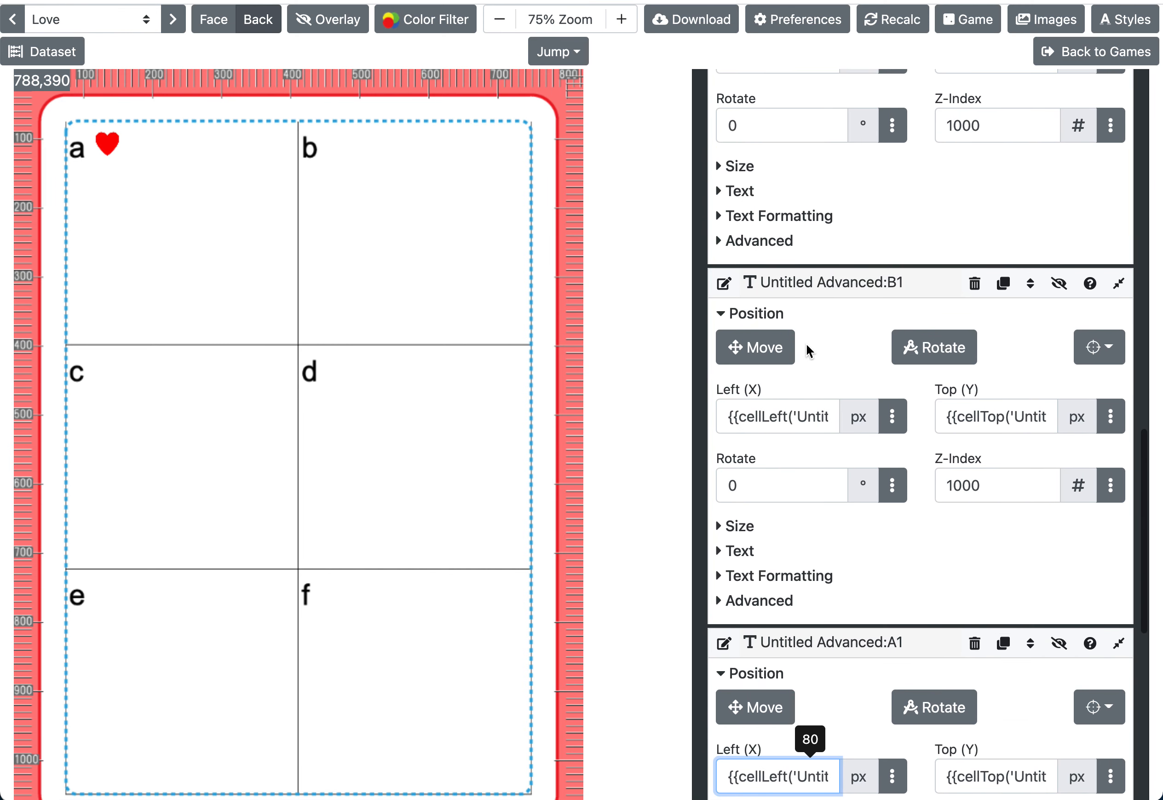
{"action": "left_click_drag", "start_coordinate": [755, 416], "coordinate": [826, 417]}
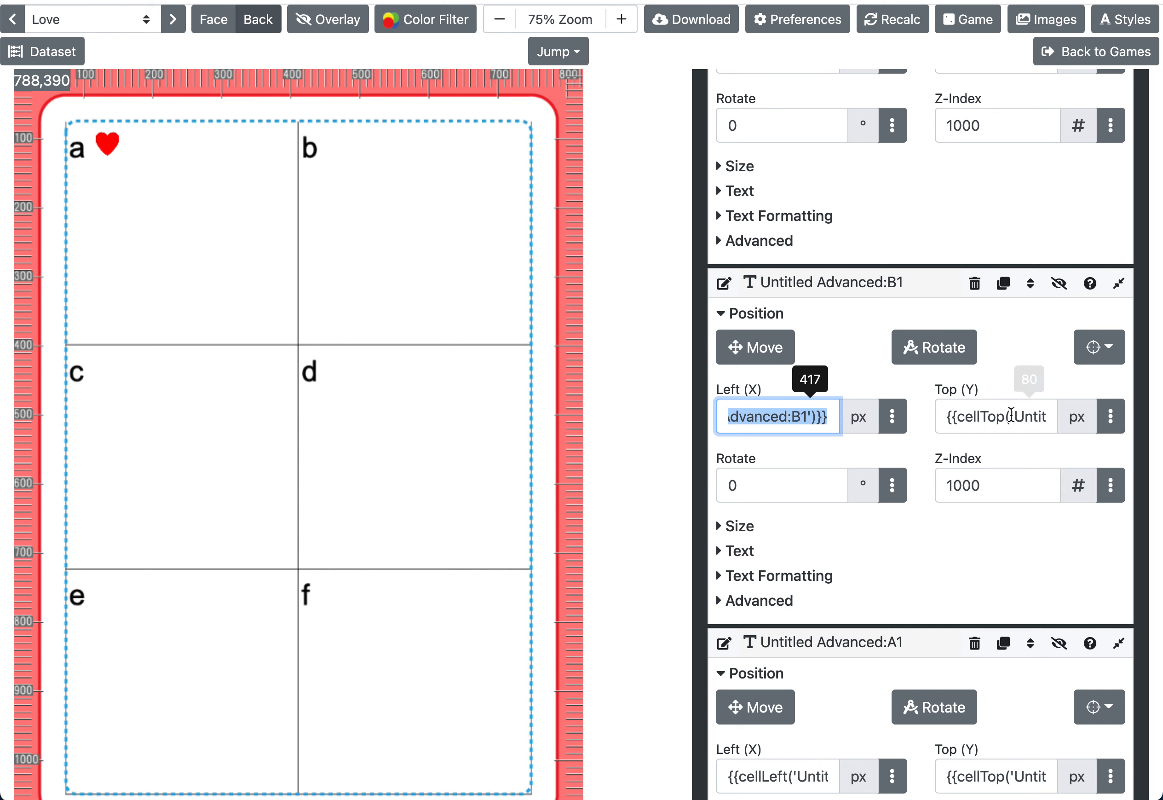
{"action": "left_click", "coordinate": [976, 417]}
{"action": "left_click", "coordinate": [894, 423]}
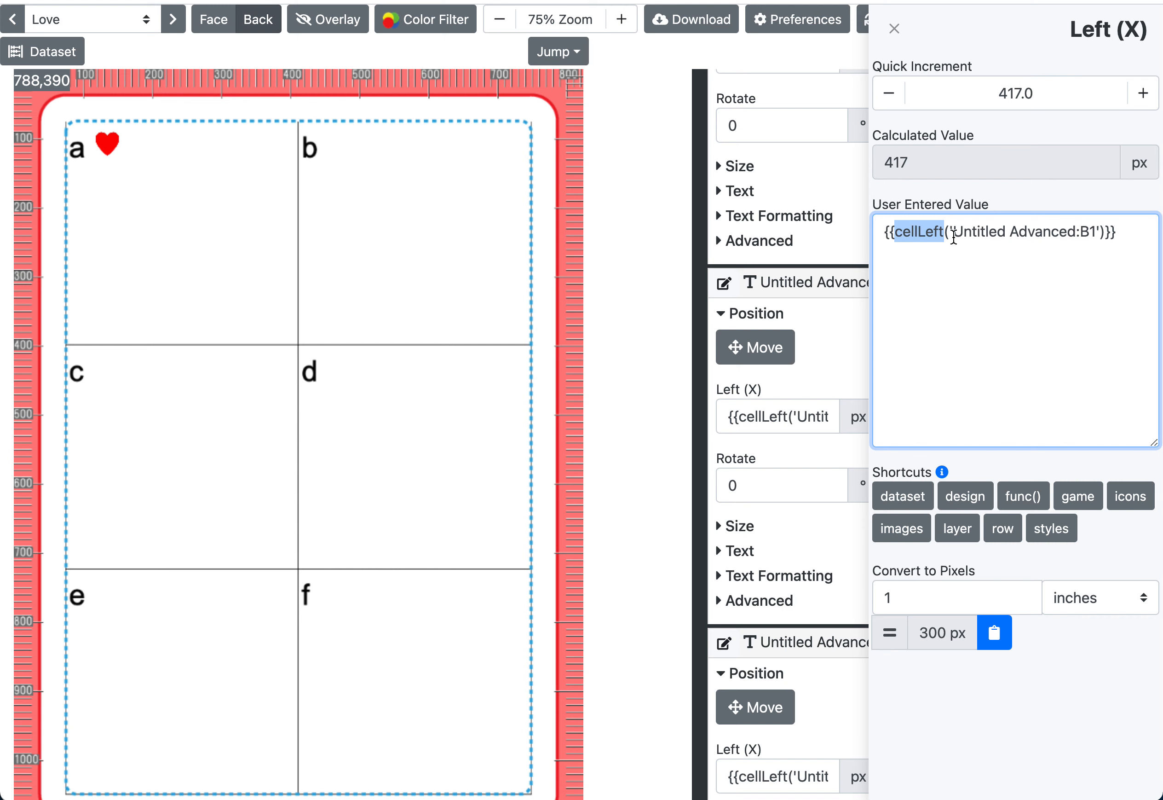
{"action": "left_click", "coordinate": [895, 29]}
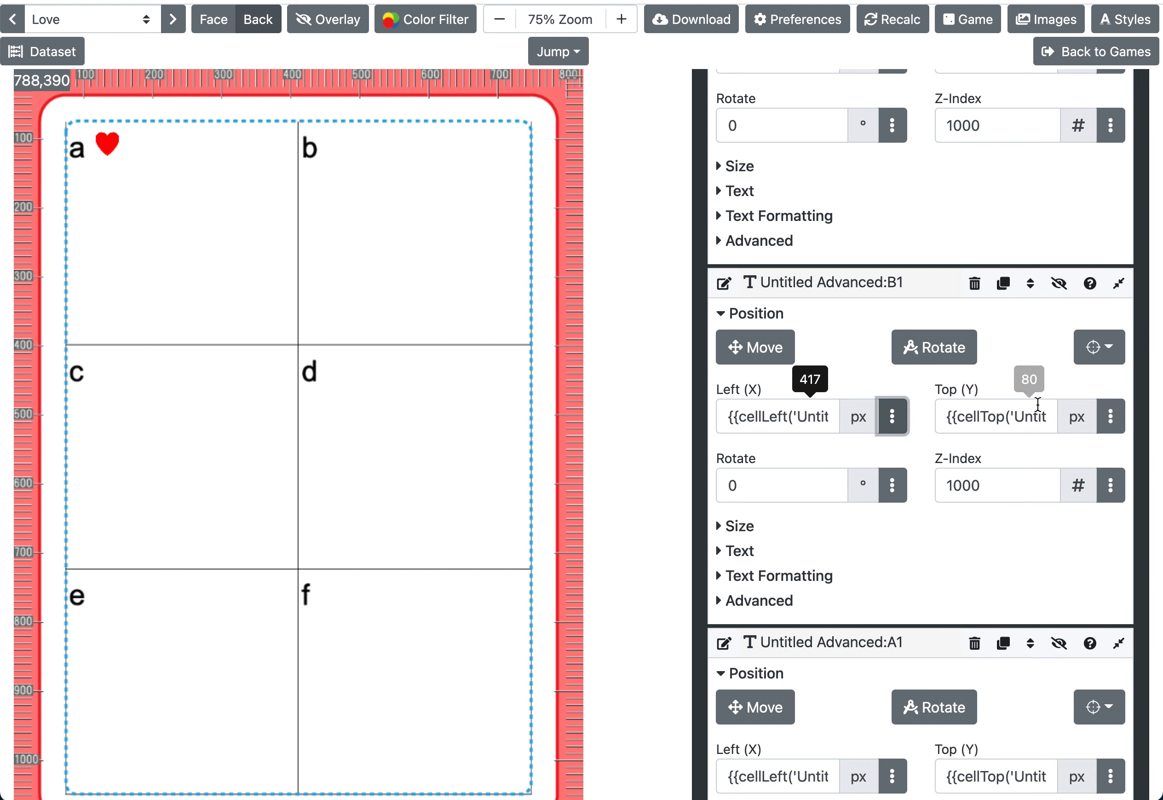
- Set the advanced table's horizontal text alignment to center
{"action": "scroll", "coordinate": [963, 476], "scroll_direction": "down", "scroll_amount": 2}
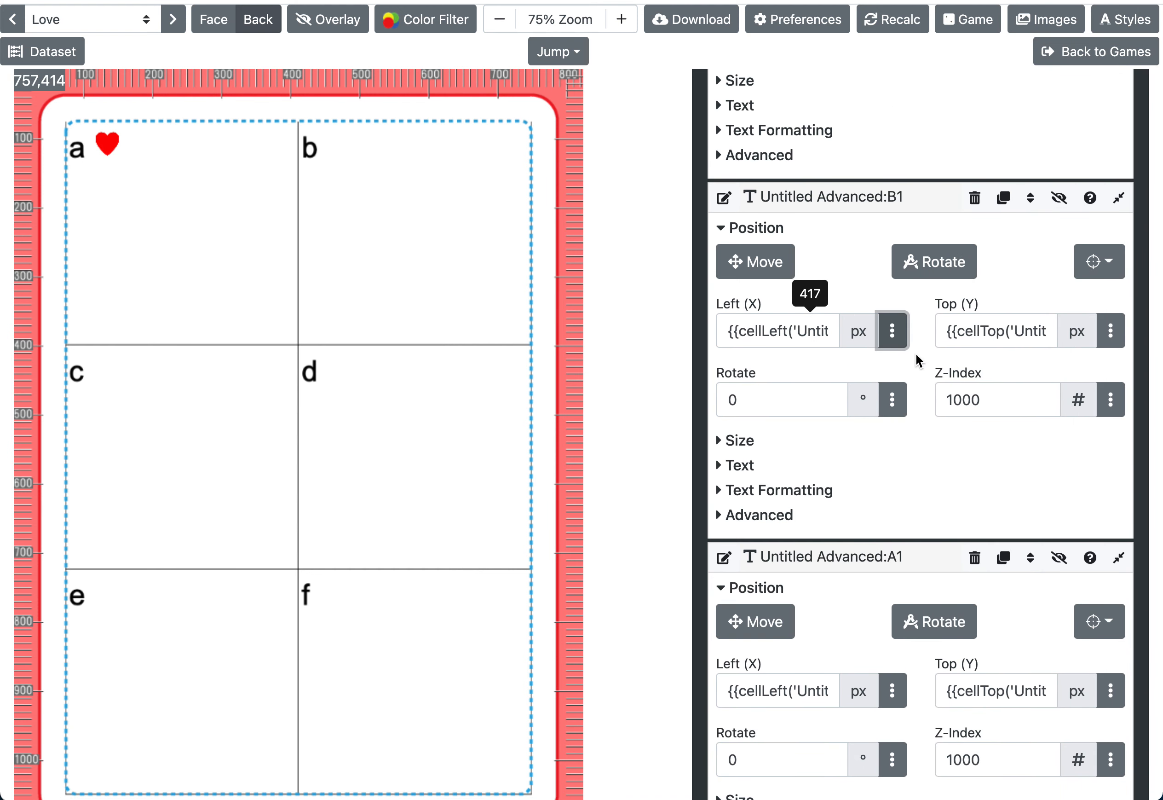
{"action": "scroll", "coordinate": [917, 354], "scroll_direction": "down", "scroll_amount": 5}
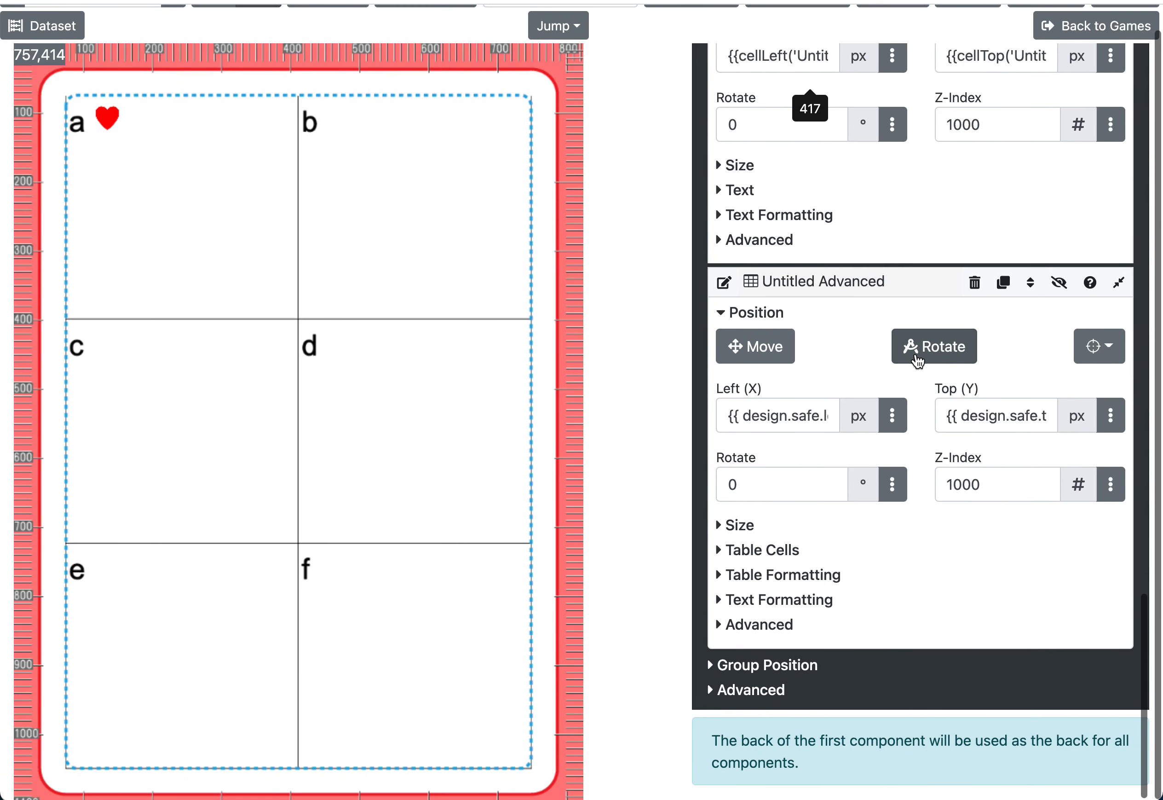
{"action": "left_click", "coordinate": [799, 603]}
{"action": "scroll", "coordinate": [797, 606], "scroll_direction": "down", "scroll_amount": 5}
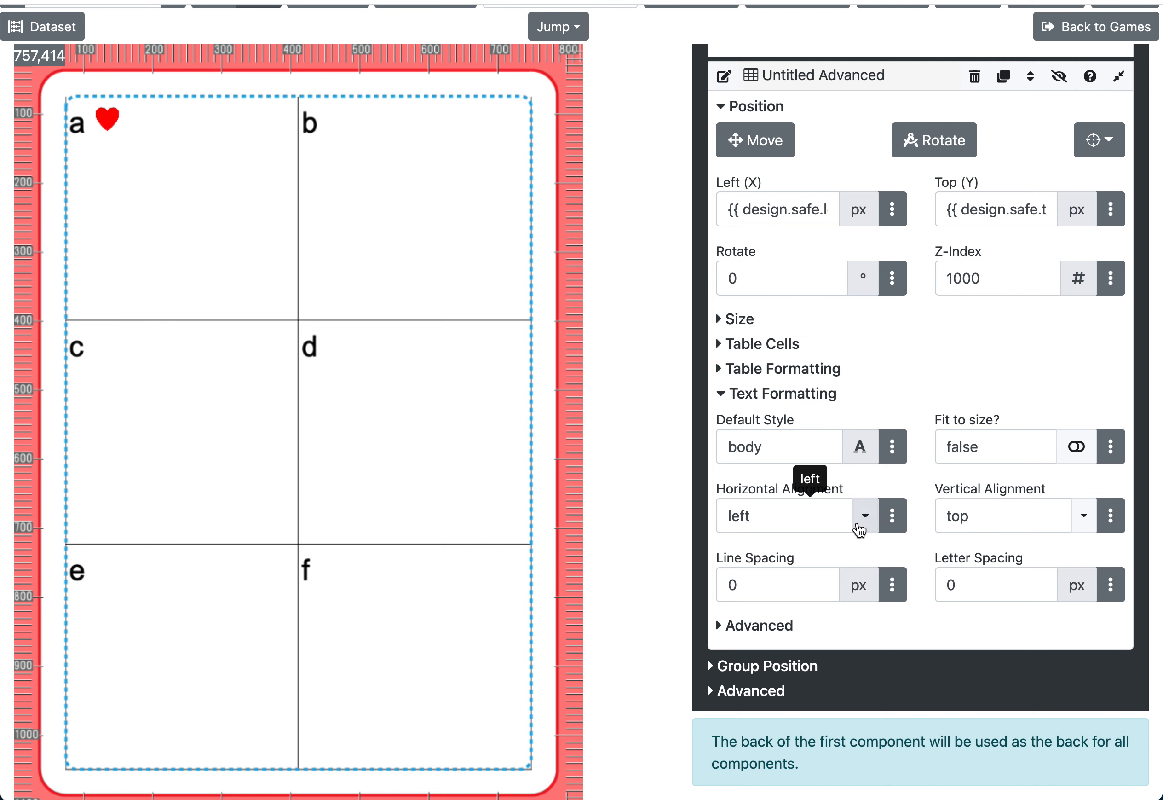
{"action": "left_click", "coordinate": [862, 526]}
{"action": "left_click", "coordinate": [896, 615]}
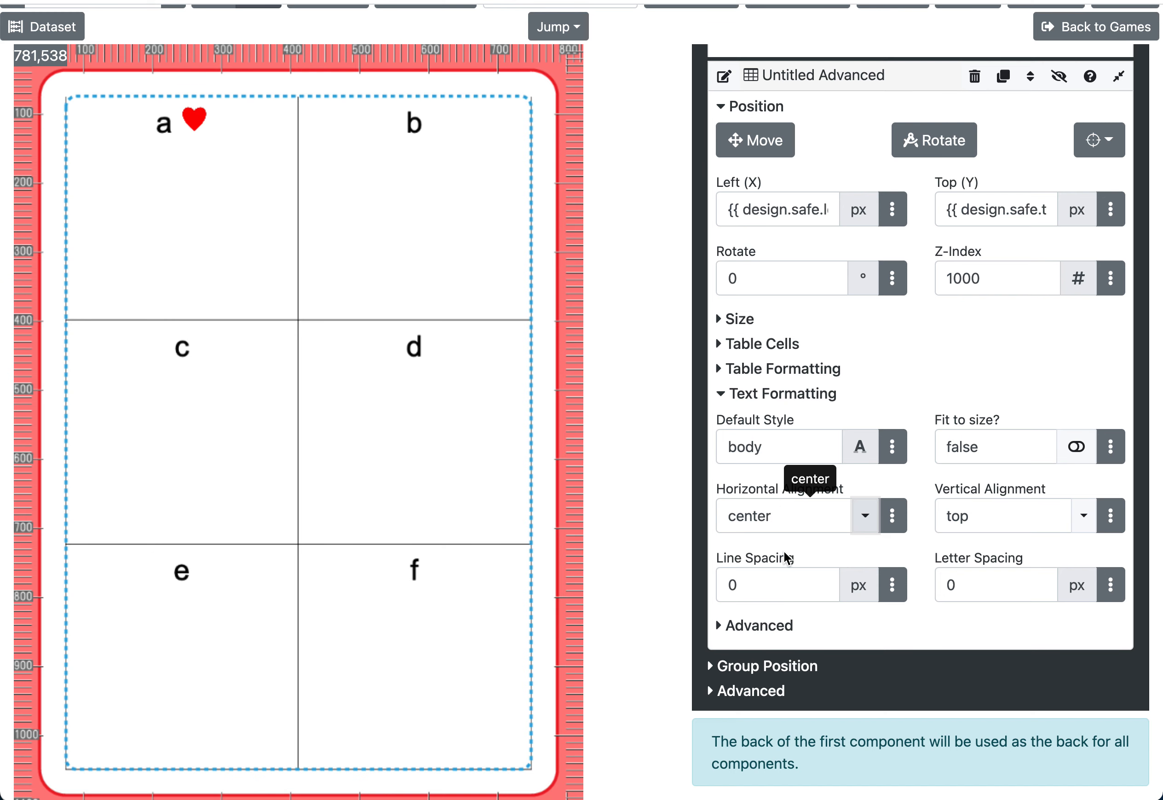
- Inspect the text formatting of the A1 cell text layer, including the full Default Style expression
{"action": "scroll", "coordinate": [784, 558], "scroll_direction": "up", "scroll_amount": 5}
{"action": "scroll", "coordinate": [808, 420], "scroll_direction": "up", "scroll_amount": 2}
{"action": "left_click", "coordinate": [804, 405]}
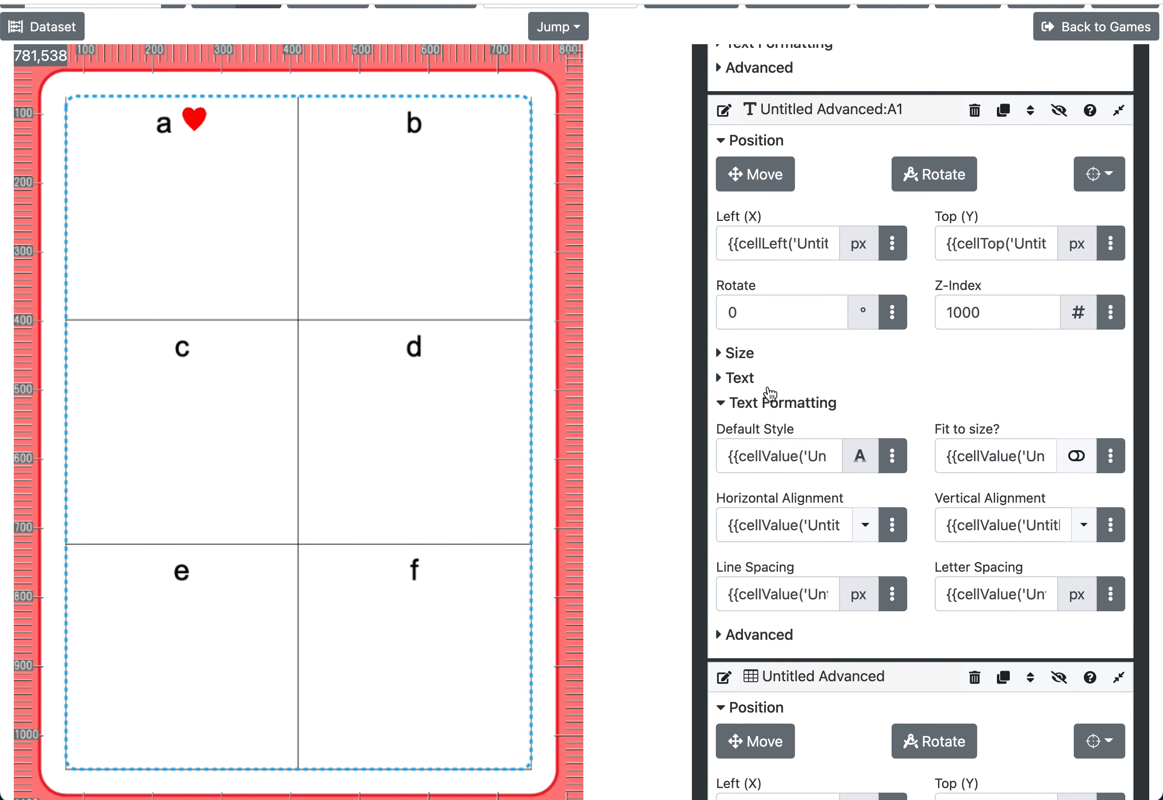
{"action": "scroll", "coordinate": [768, 393], "scroll_direction": "down", "scroll_amount": 2}
{"action": "left_click", "coordinate": [760, 359]}
{"action": "triple_click", "coordinate": [760, 359]}
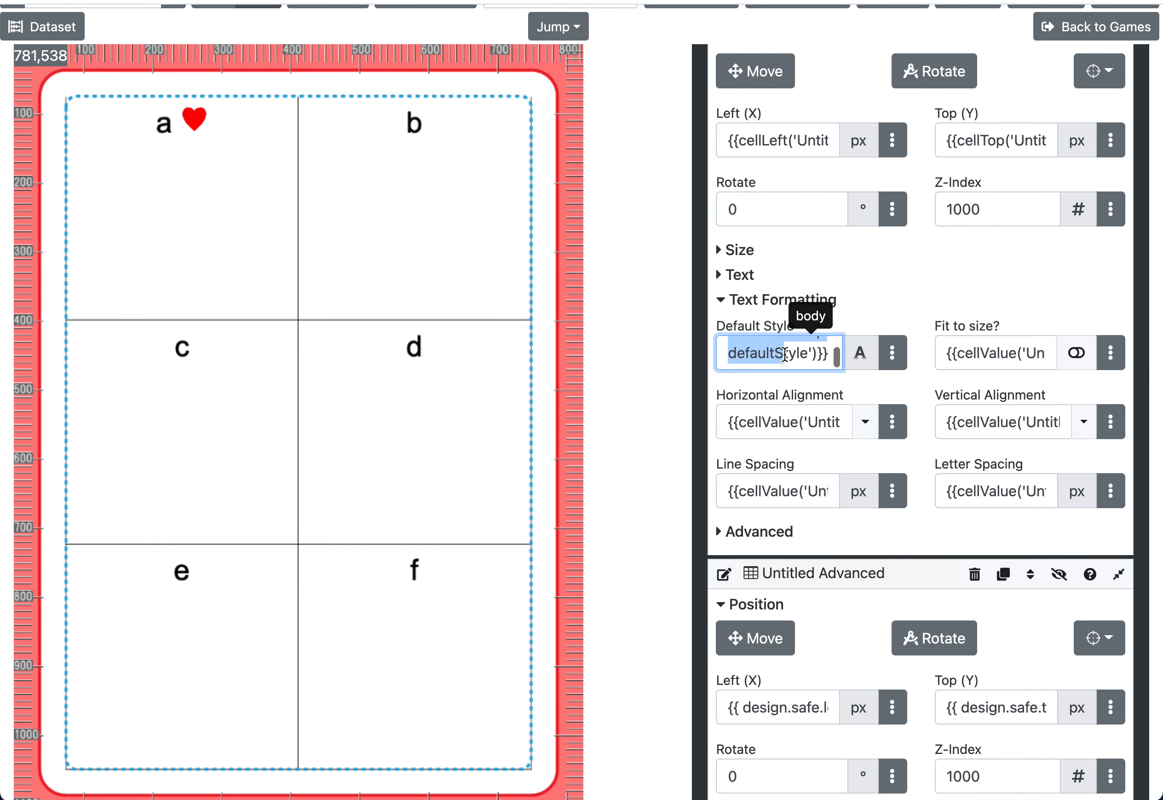
{"action": "left_click", "coordinate": [892, 352]}
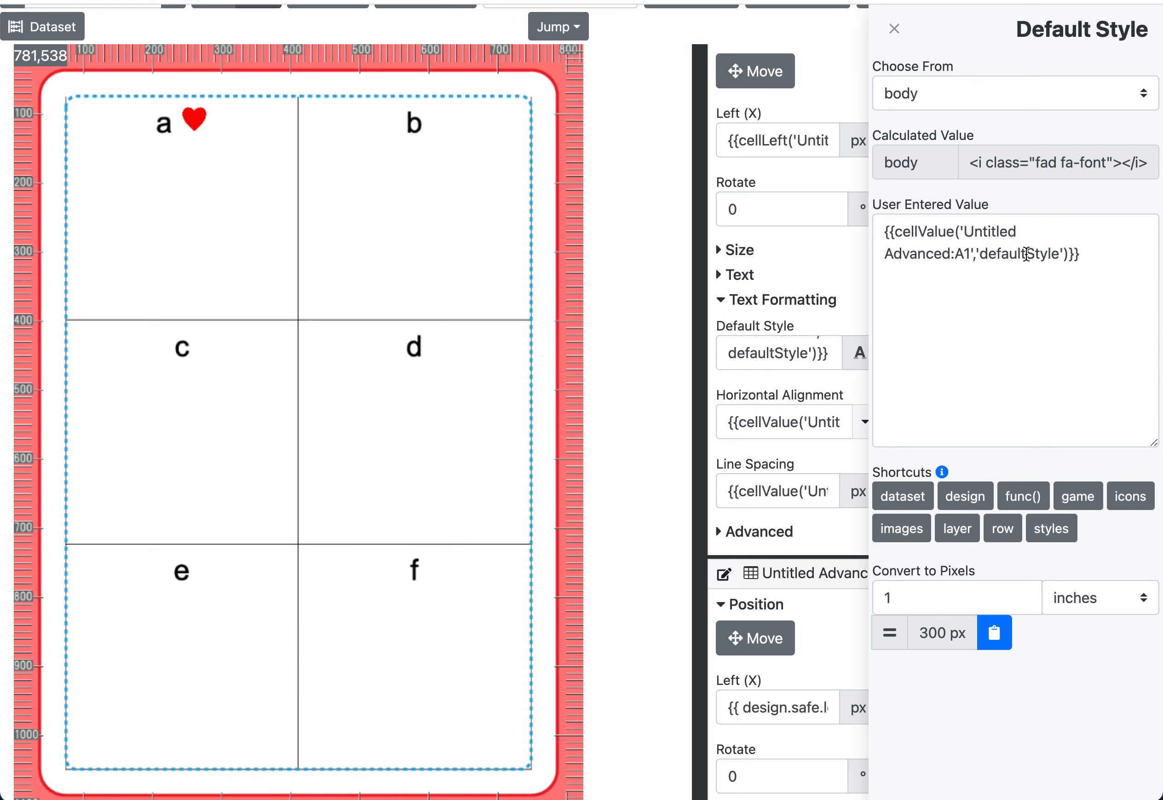
{"action": "left_click", "coordinate": [895, 29]}
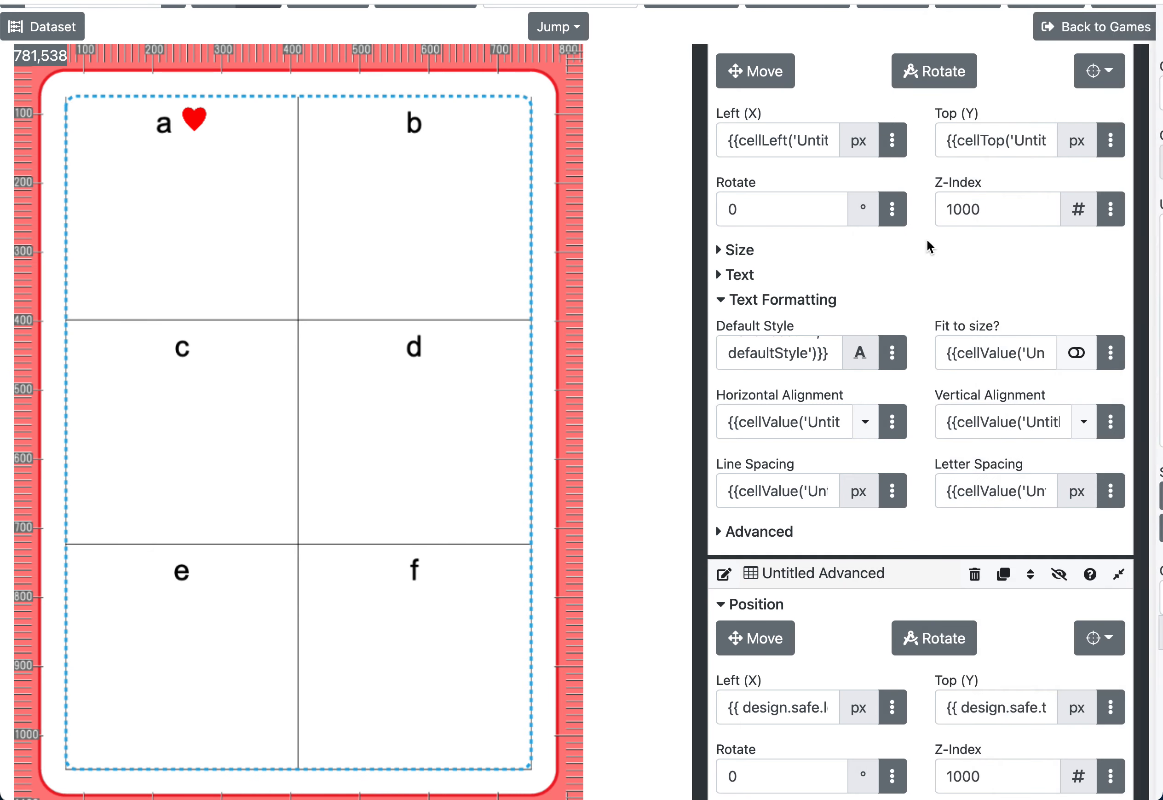
- Compare the advanced table's horizontal alignment setting with the expression used for it in the A1 cell text layer
{"action": "scroll", "coordinate": [887, 483], "scroll_direction": "down", "scroll_amount": 8}
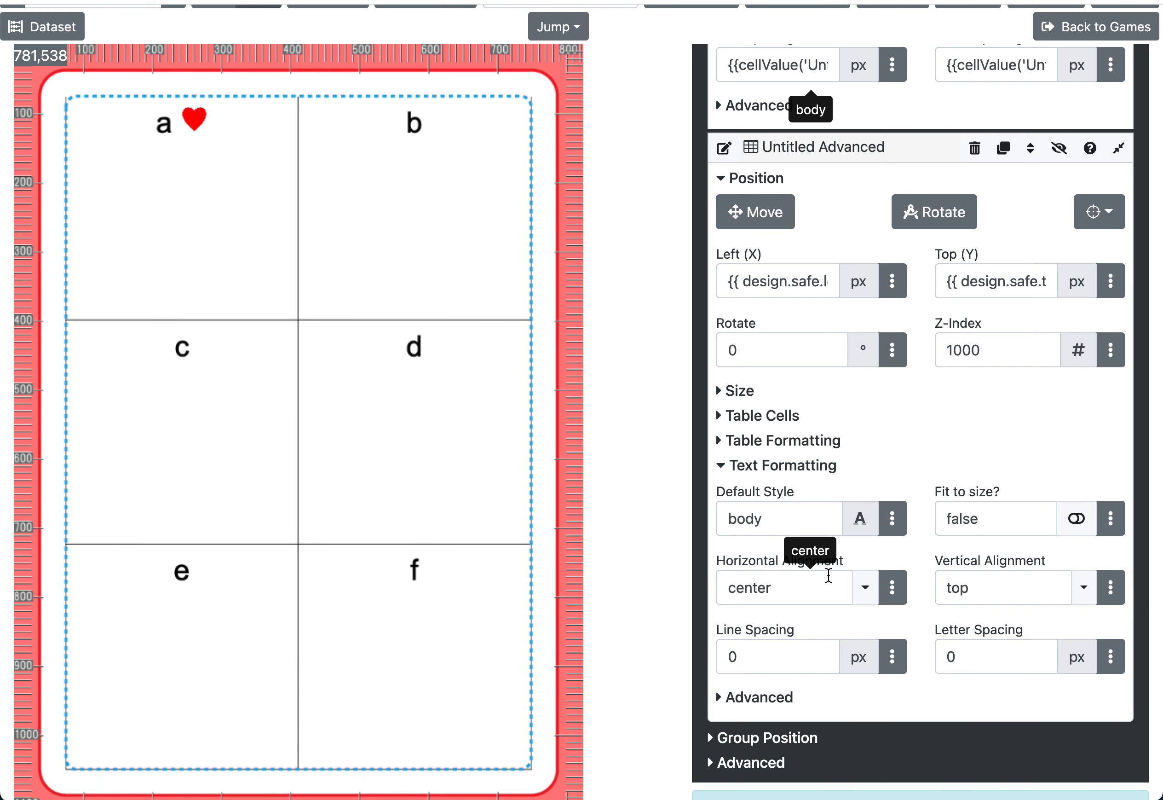
{"action": "scroll", "coordinate": [827, 575], "scroll_direction": "up", "scroll_amount": 6}
{"action": "scroll", "coordinate": [828, 575], "scroll_direction": "up", "scroll_amount": 1}
{"action": "left_click", "coordinate": [892, 329]}
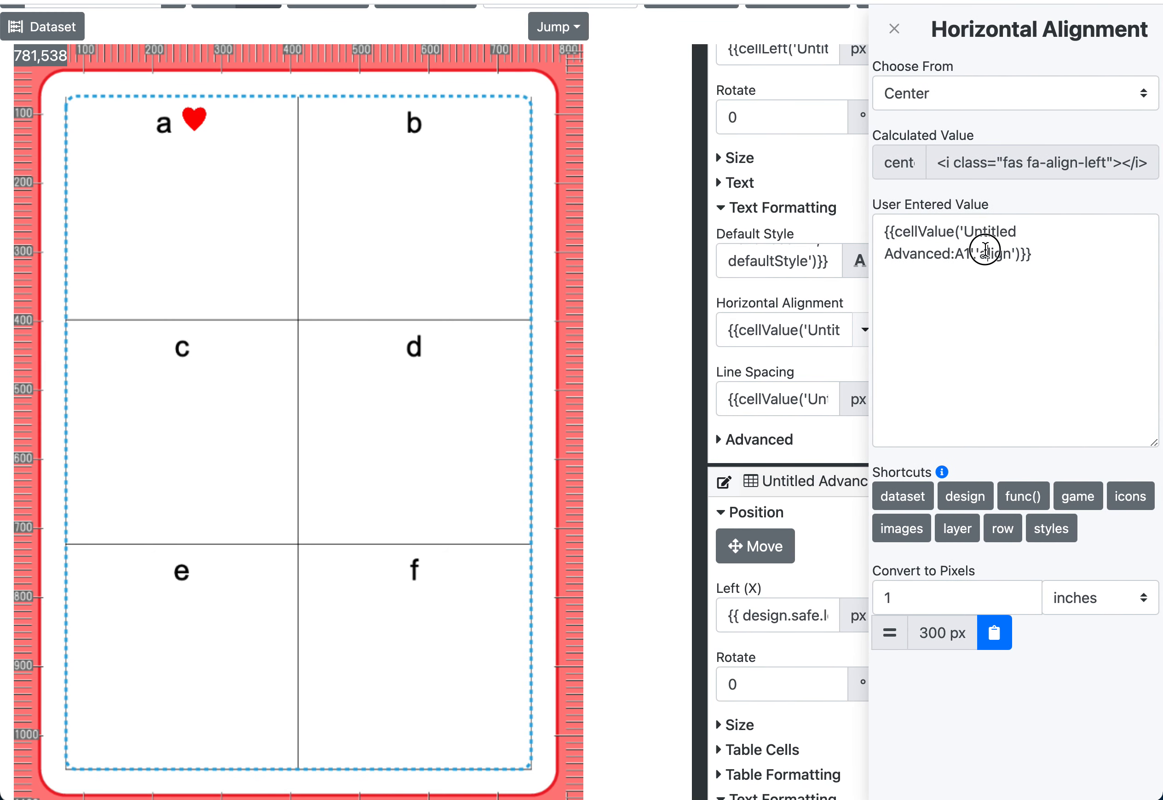
{"action": "double_click", "coordinate": [988, 252]}
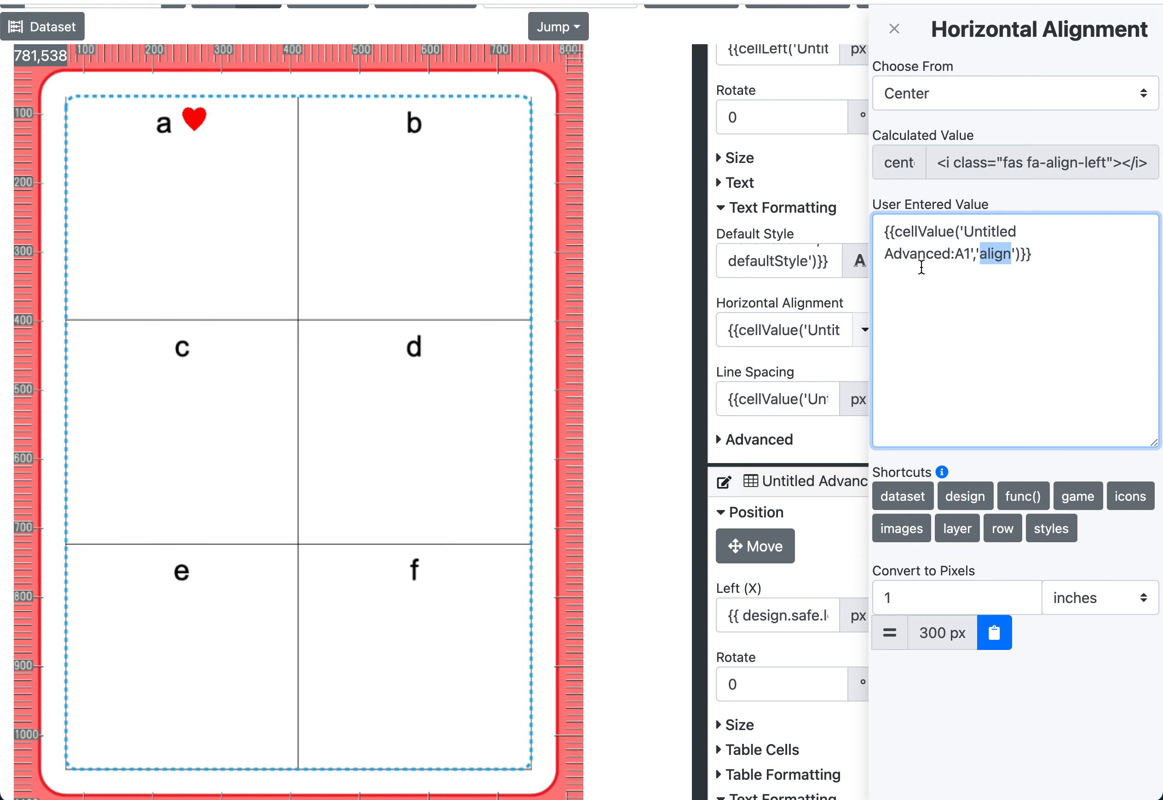
{"action": "left_click", "coordinate": [894, 28]}
{"action": "scroll", "coordinate": [901, 527], "scroll_direction": "down", "scroll_amount": 5}
{"action": "scroll", "coordinate": [901, 523], "scroll_direction": "down", "scroll_amount": 1}
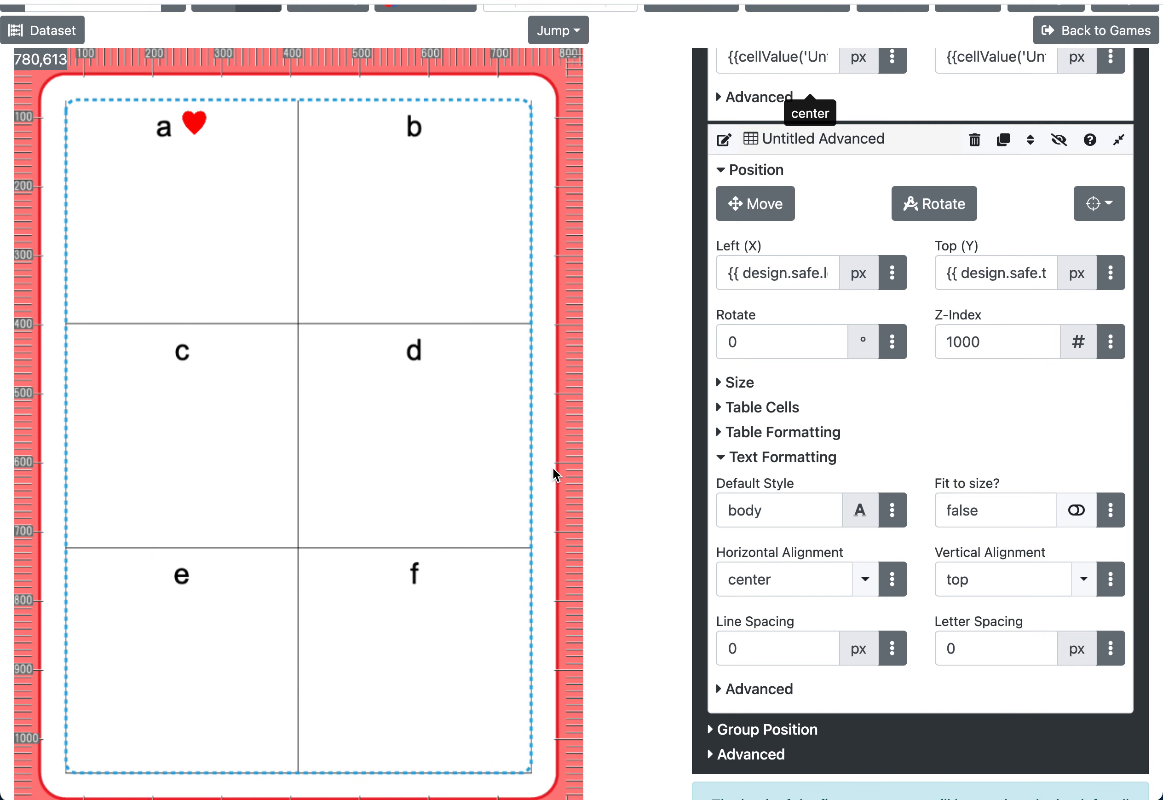
- Override the horizontal alignment of the A1 cell text layer with left
{"action": "scroll", "coordinate": [553, 468], "scroll_direction": "up", "scroll_amount": 1}
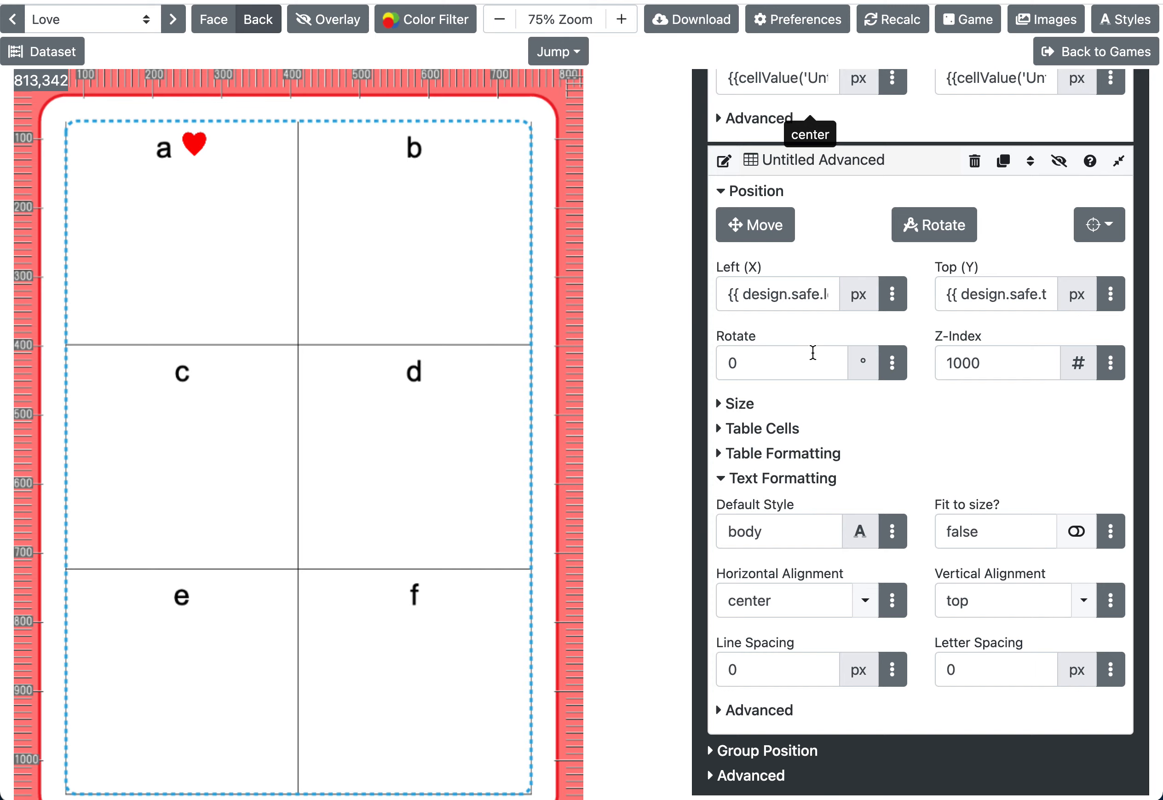
{"action": "scroll", "coordinate": [811, 355], "scroll_direction": "up", "scroll_amount": 5}
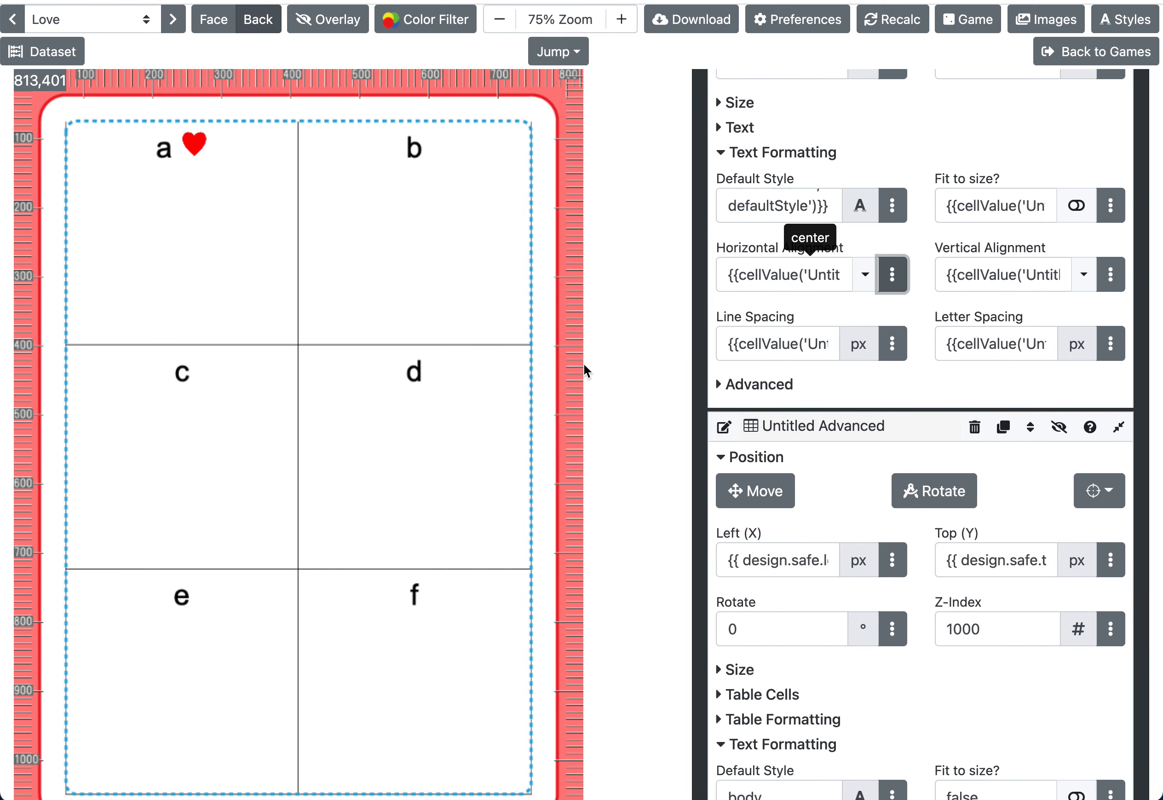
{"action": "scroll", "coordinate": [815, 395], "scroll_direction": "up", "scroll_amount": 3}
{"action": "scroll", "coordinate": [813, 398], "scroll_direction": "up", "scroll_amount": 3}
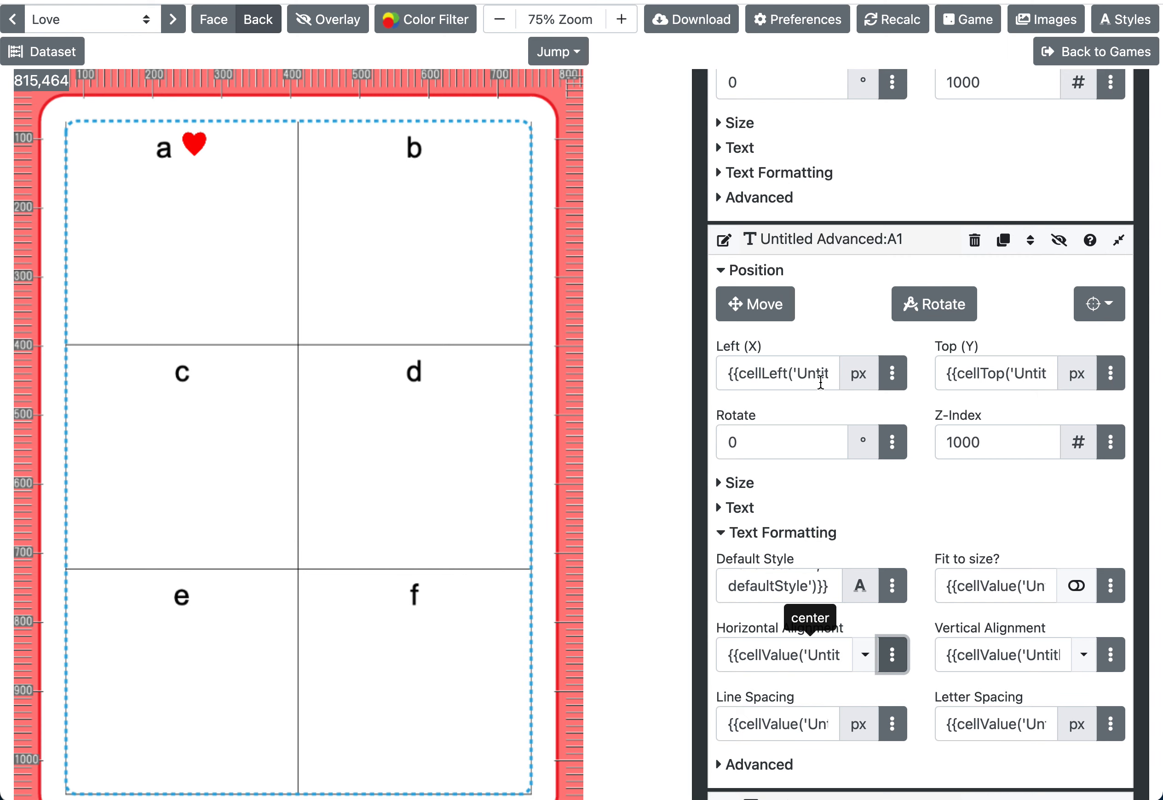
{"action": "scroll", "coordinate": [820, 387], "scroll_direction": "down", "scroll_amount": 3}
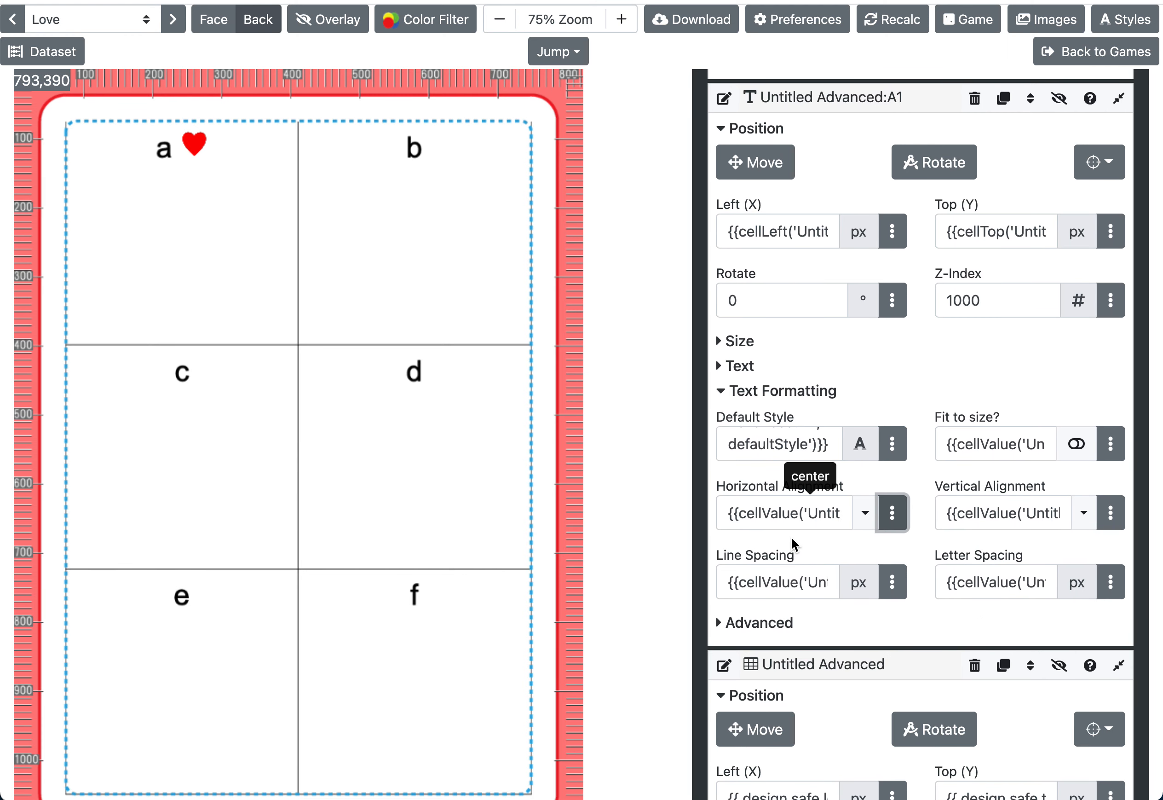
{"action": "left_click", "coordinate": [866, 514]}
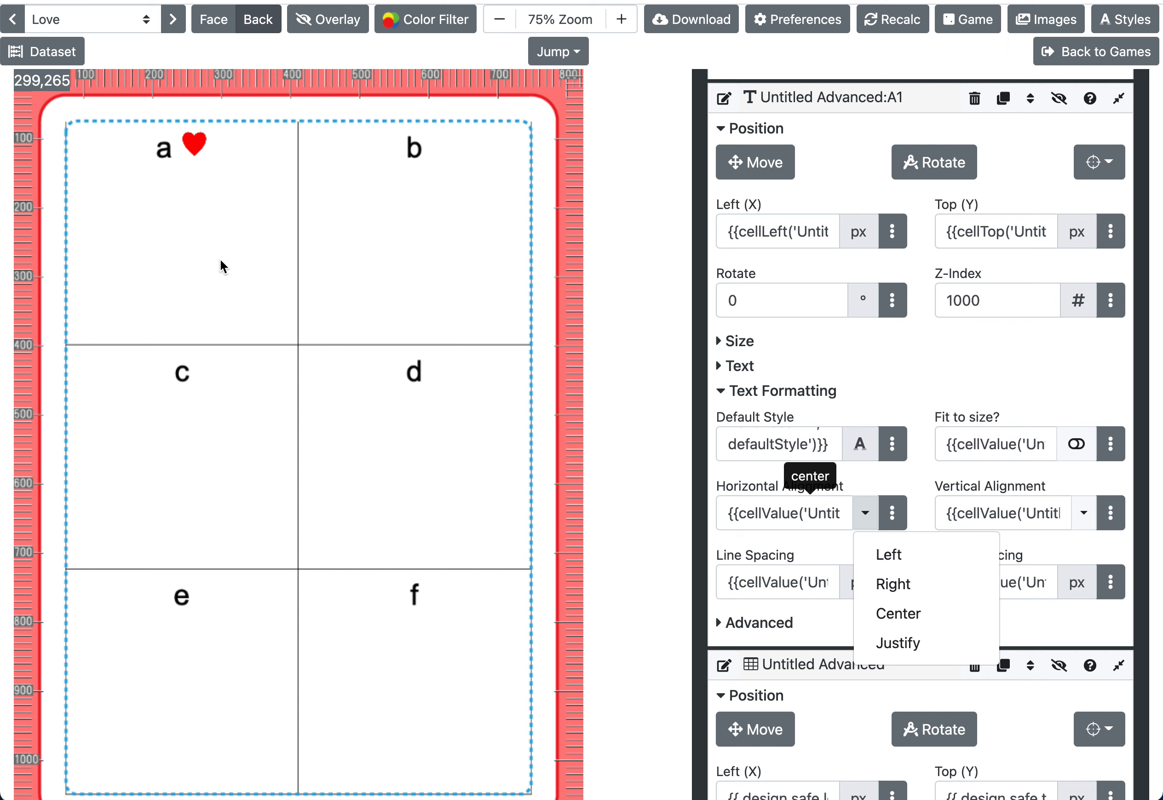
{"action": "left_click", "coordinate": [889, 554]}
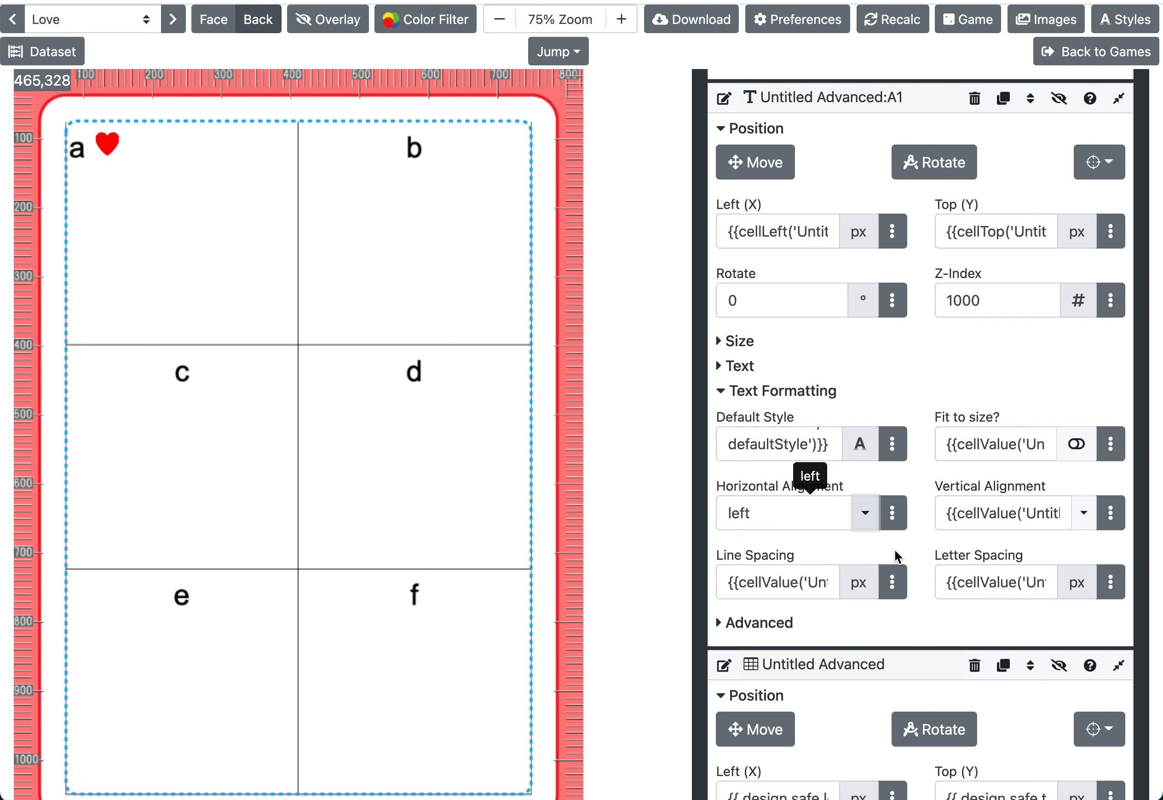
{"action": "left_click", "coordinate": [788, 513]}
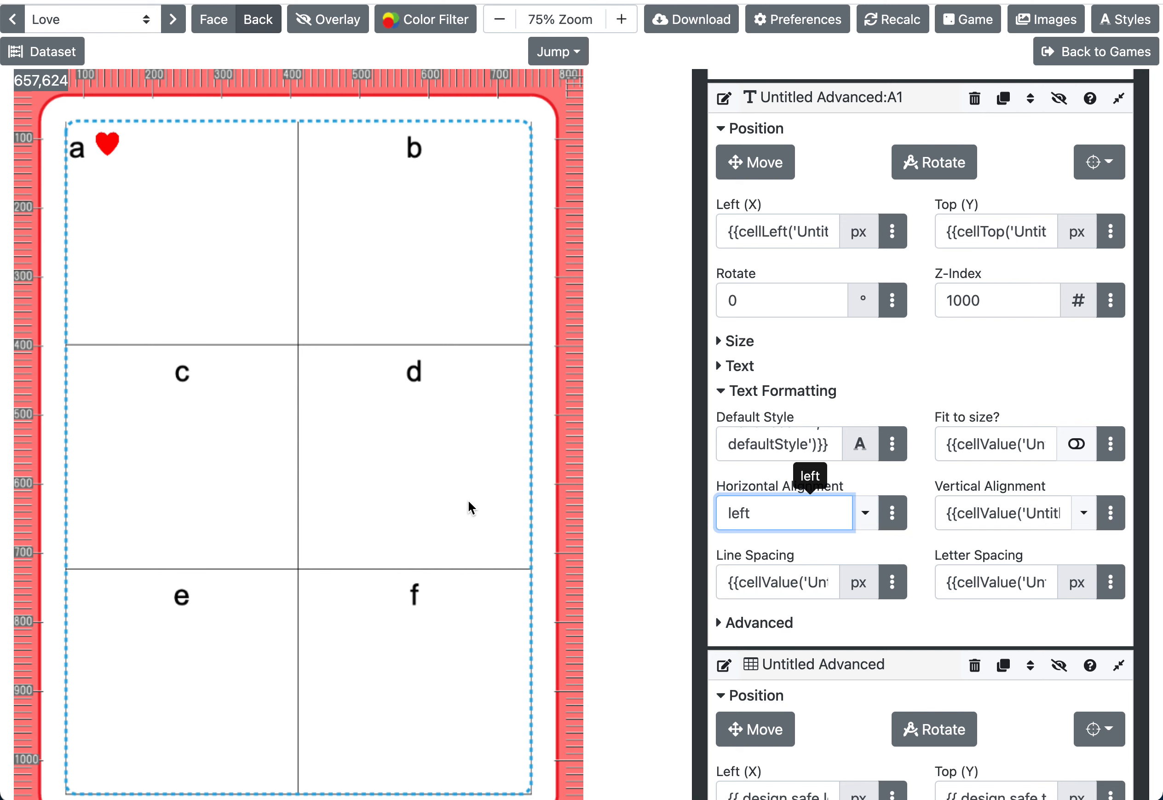
- Review the advanced table's text formatting and its individual cell text layers
{"action": "scroll", "coordinate": [468, 501], "scroll_direction": "down", "scroll_amount": 3}
{"action": "scroll", "coordinate": [893, 496], "scroll_direction": "down", "scroll_amount": 10}
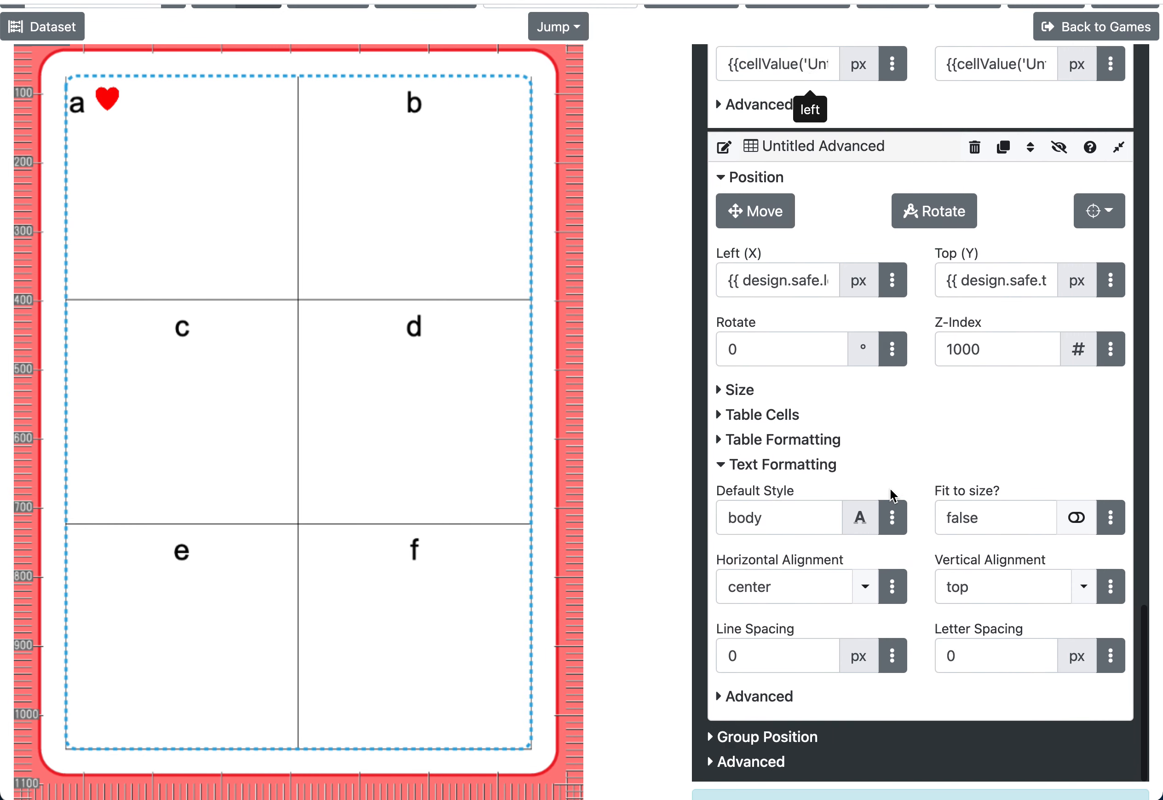
{"action": "scroll", "coordinate": [893, 495], "scroll_direction": "up", "scroll_amount": 2}
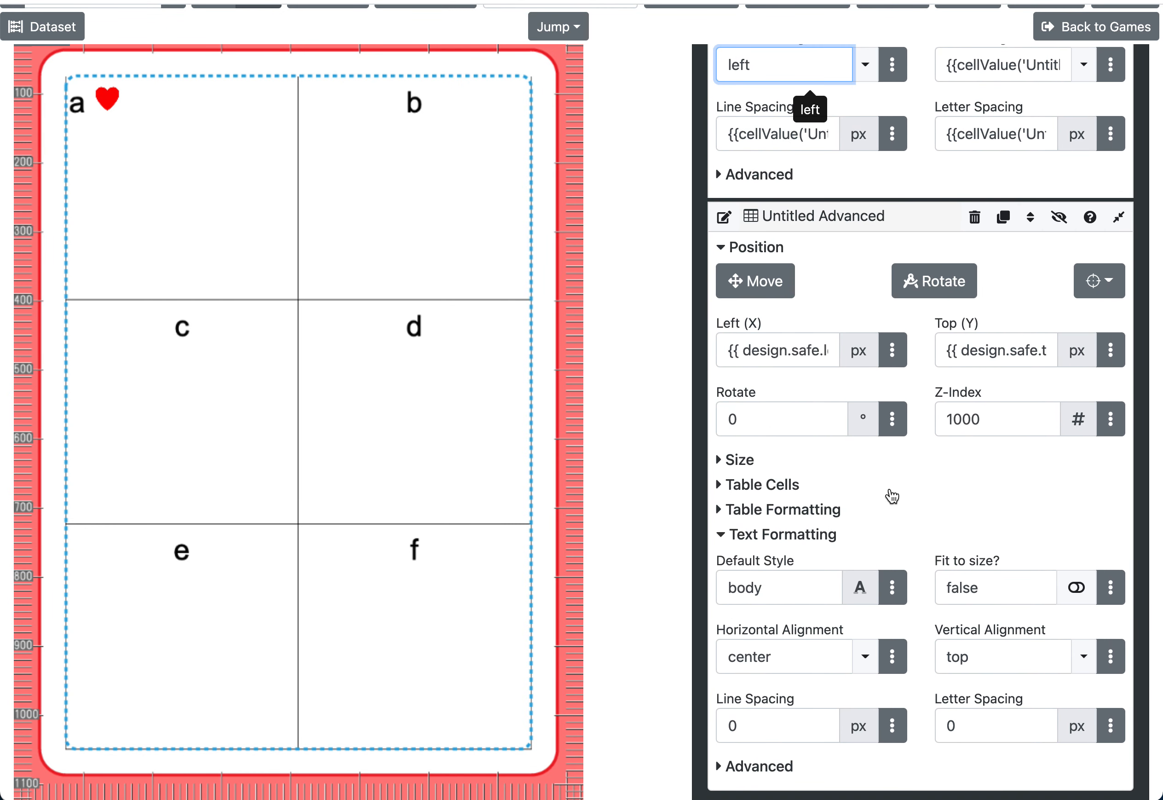
{"action": "scroll", "coordinate": [892, 495], "scroll_direction": "up", "scroll_amount": 20}
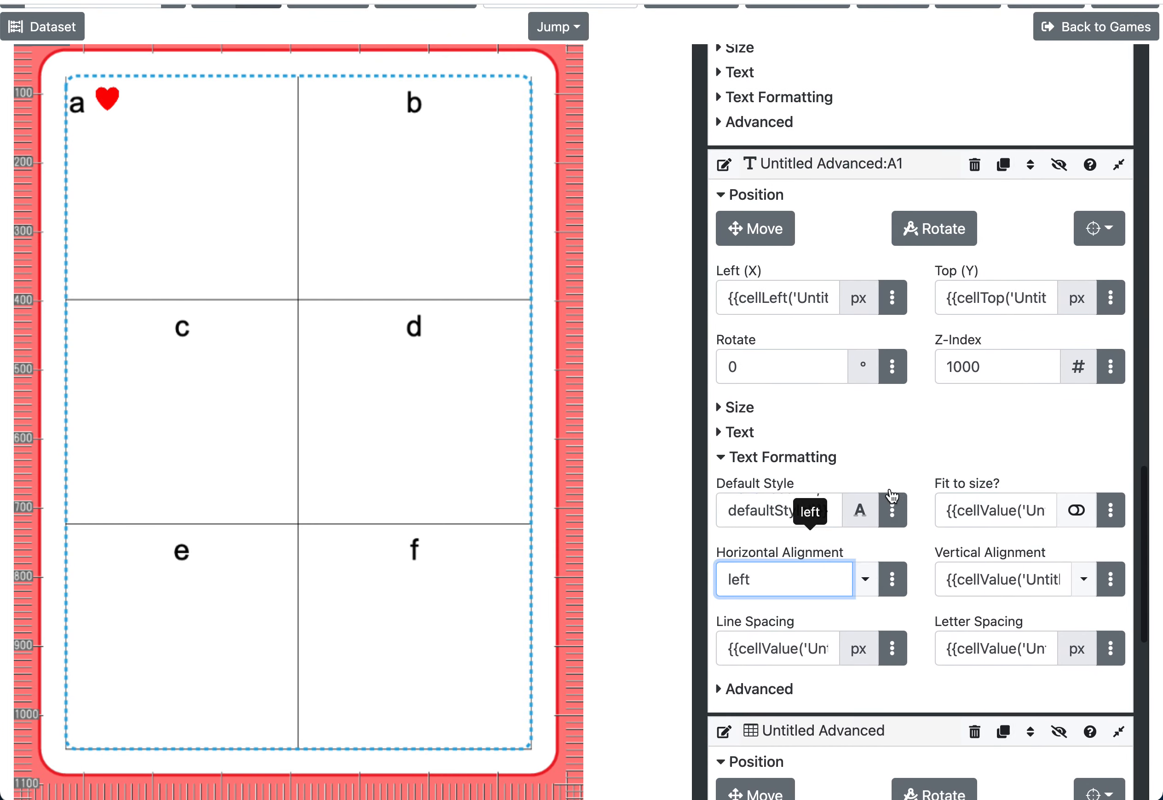
{"action": "scroll", "coordinate": [893, 495], "scroll_direction": "up", "scroll_amount": 15}
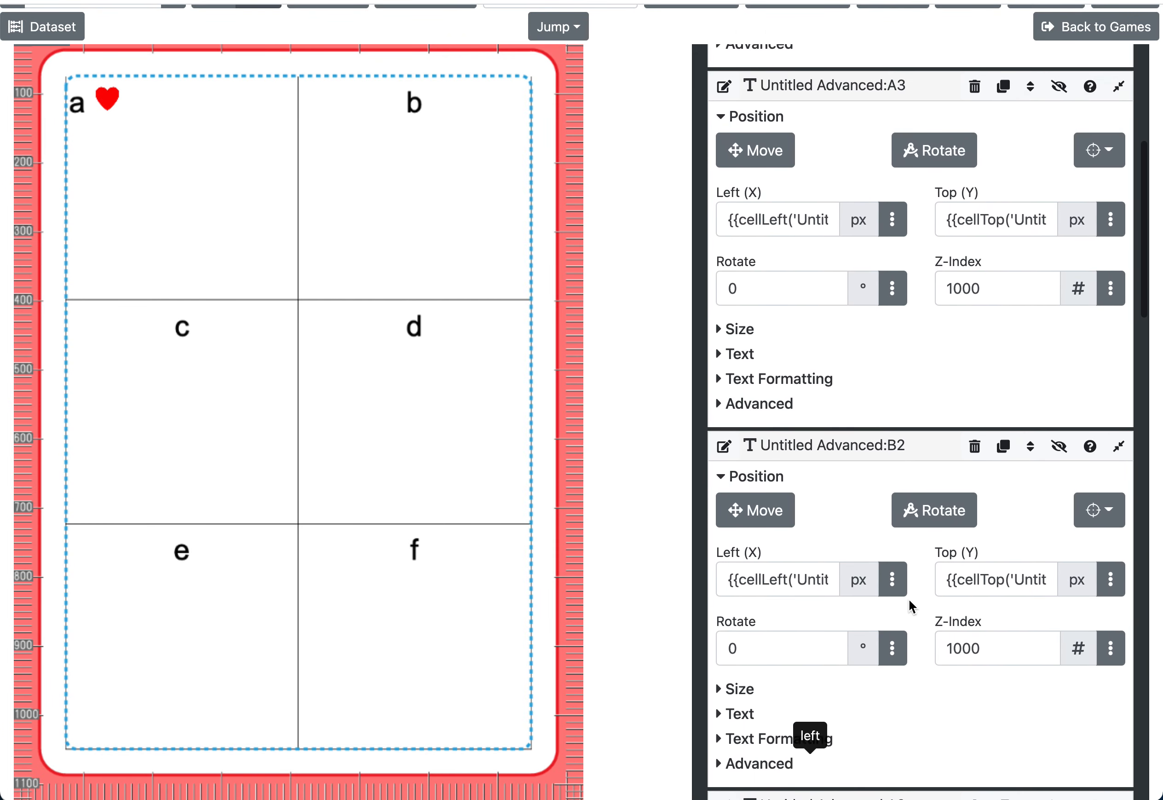
- Add an image layer to cell B1 of the advanced table
{"action": "scroll", "coordinate": [932, 192], "scroll_direction": "up", "scroll_amount": 2}
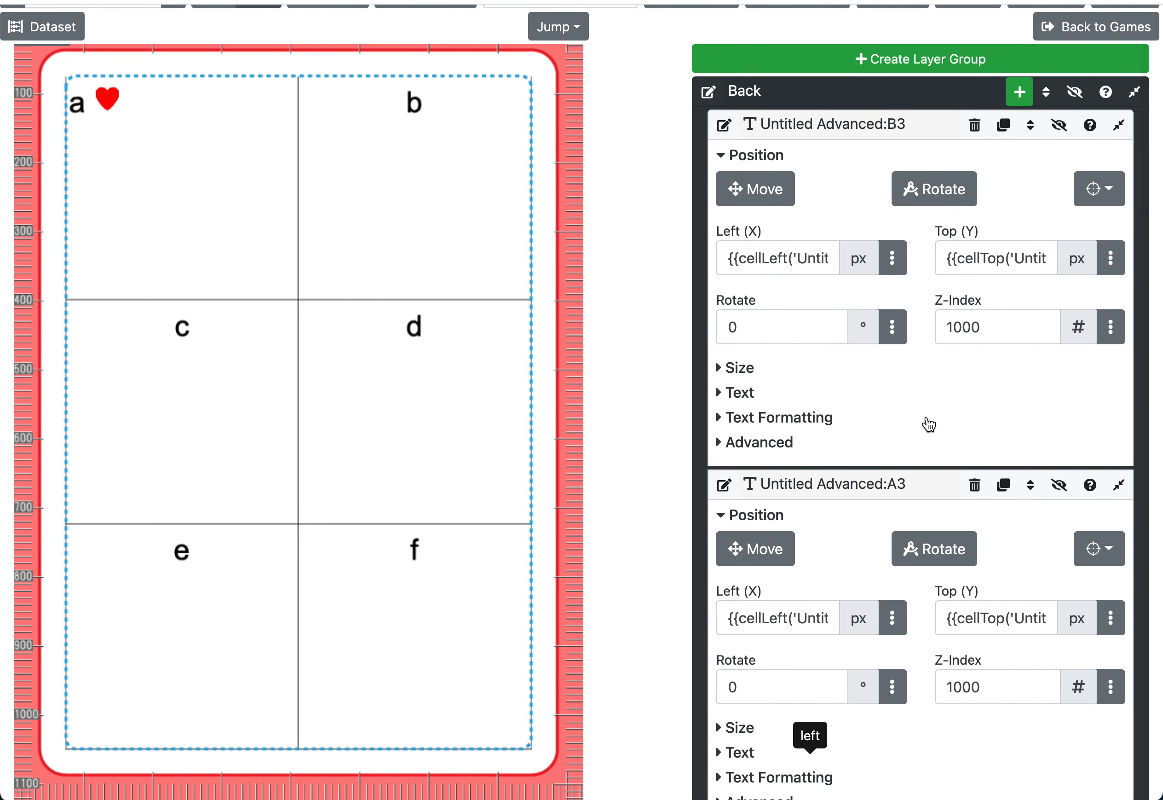
{"action": "scroll", "coordinate": [929, 424], "scroll_direction": "down", "scroll_amount": 20}
{"action": "scroll", "coordinate": [929, 424], "scroll_direction": "down", "scroll_amount": 7}
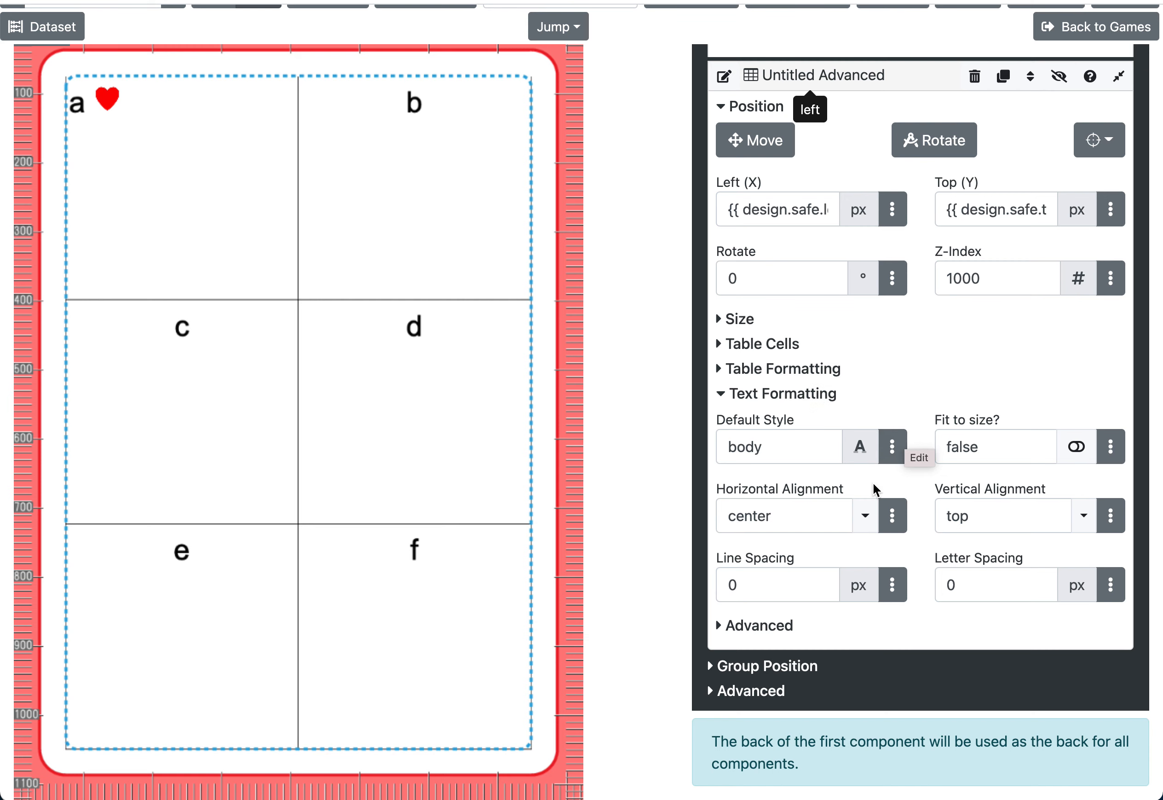
{"action": "scroll", "coordinate": [877, 448], "scroll_direction": "up", "scroll_amount": 1}
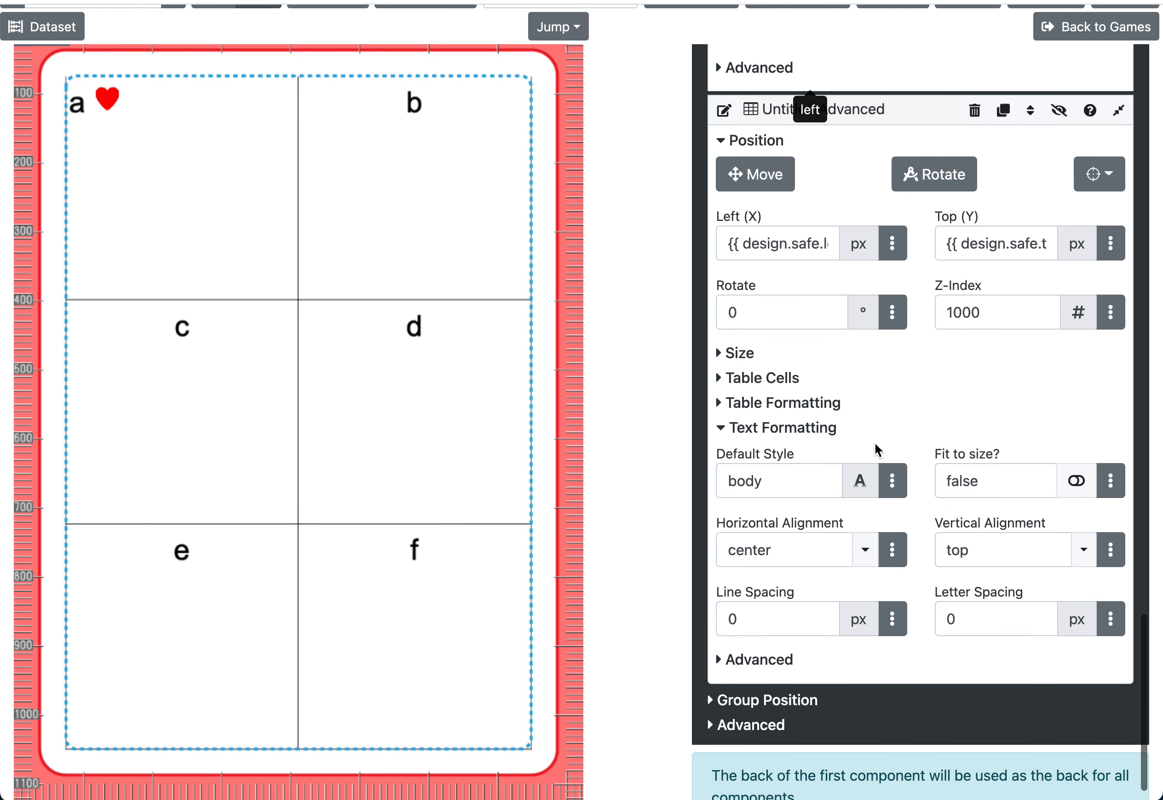
{"action": "scroll", "coordinate": [933, 436], "scroll_direction": "up", "scroll_amount": 2}
{"action": "scroll", "coordinate": [934, 435], "scroll_direction": "down", "scroll_amount": 1}
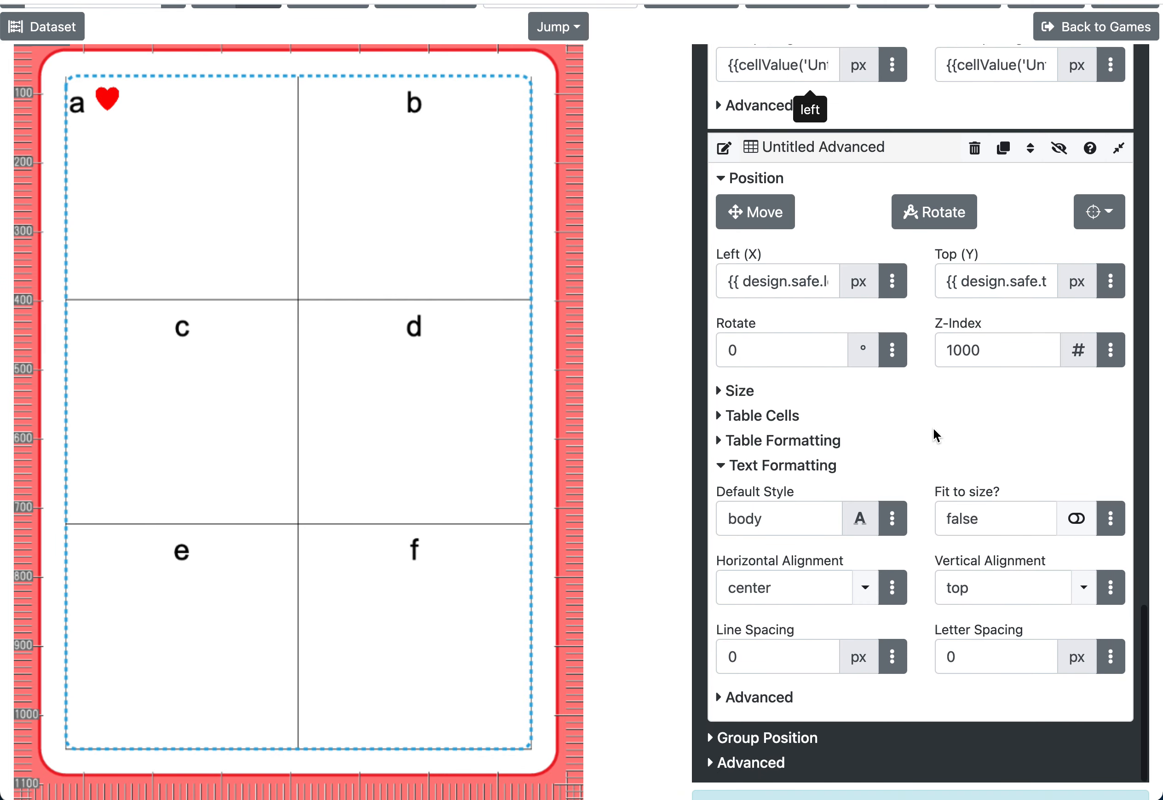
{"action": "left_click", "coordinate": [785, 459]}
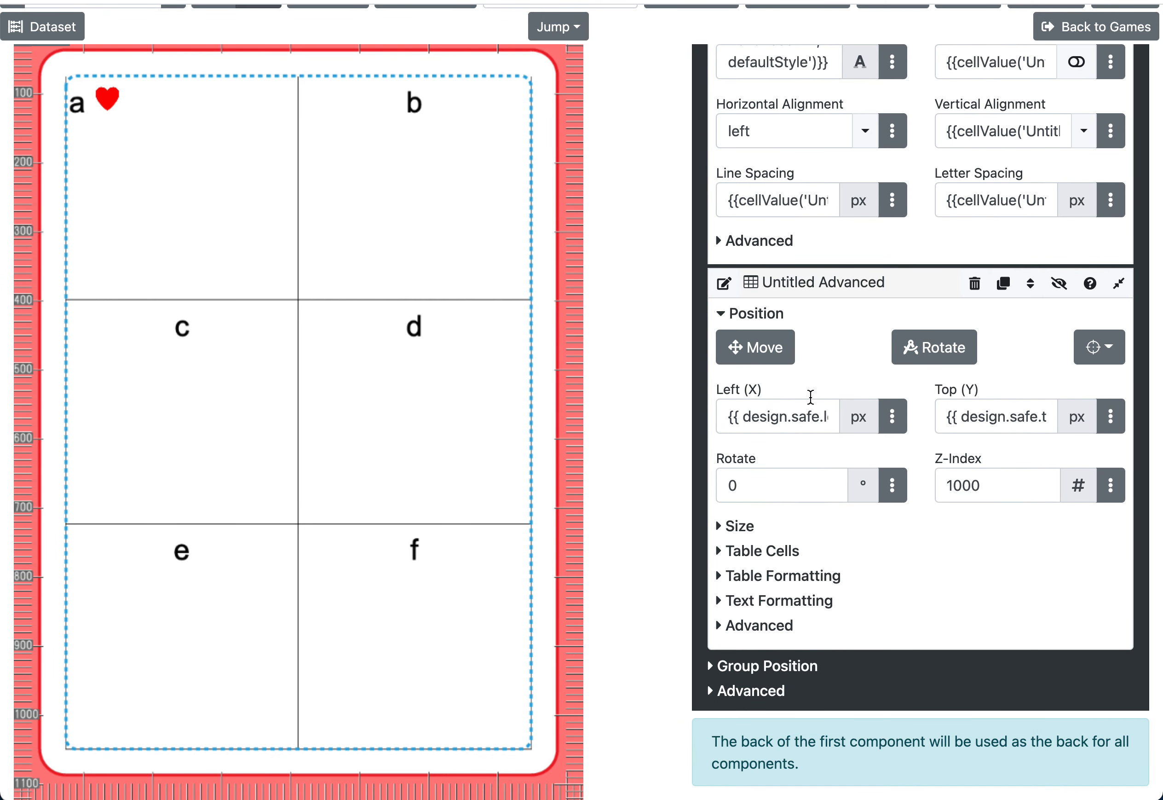
{"action": "left_click", "coordinate": [788, 558]}
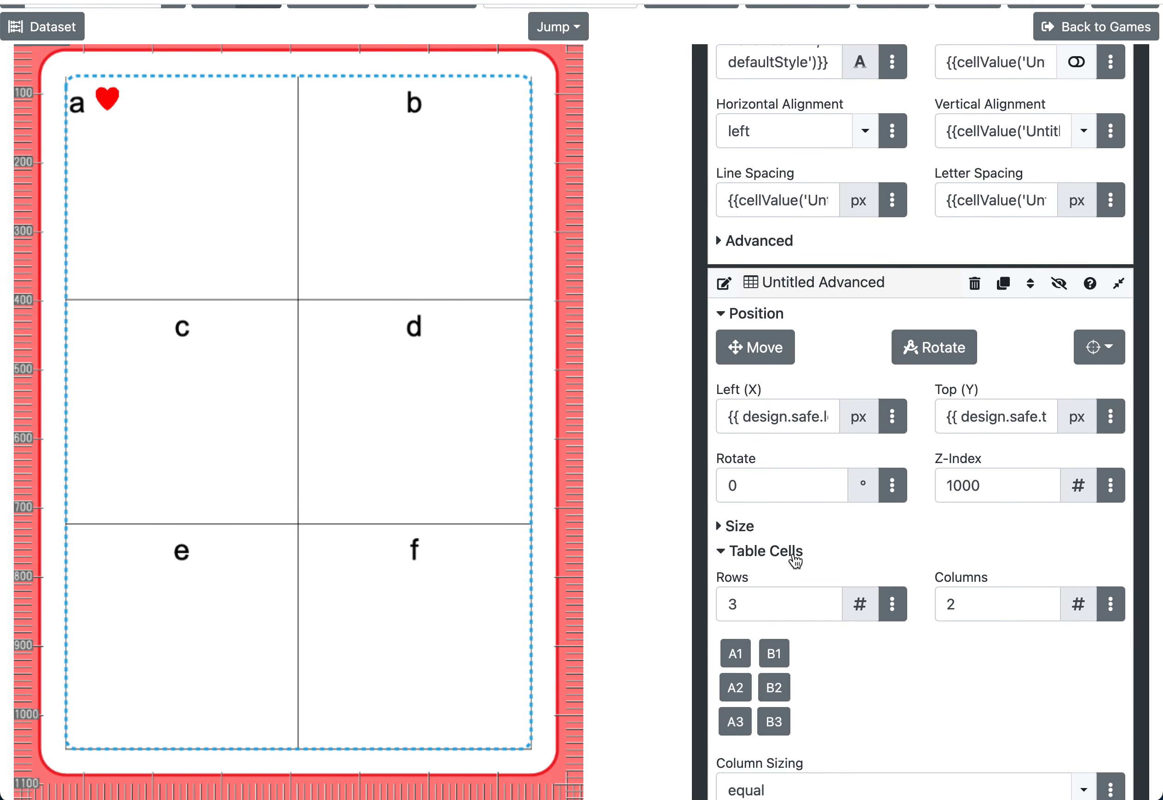
{"action": "scroll", "coordinate": [810, 573], "scroll_direction": "down", "scroll_amount": 3}
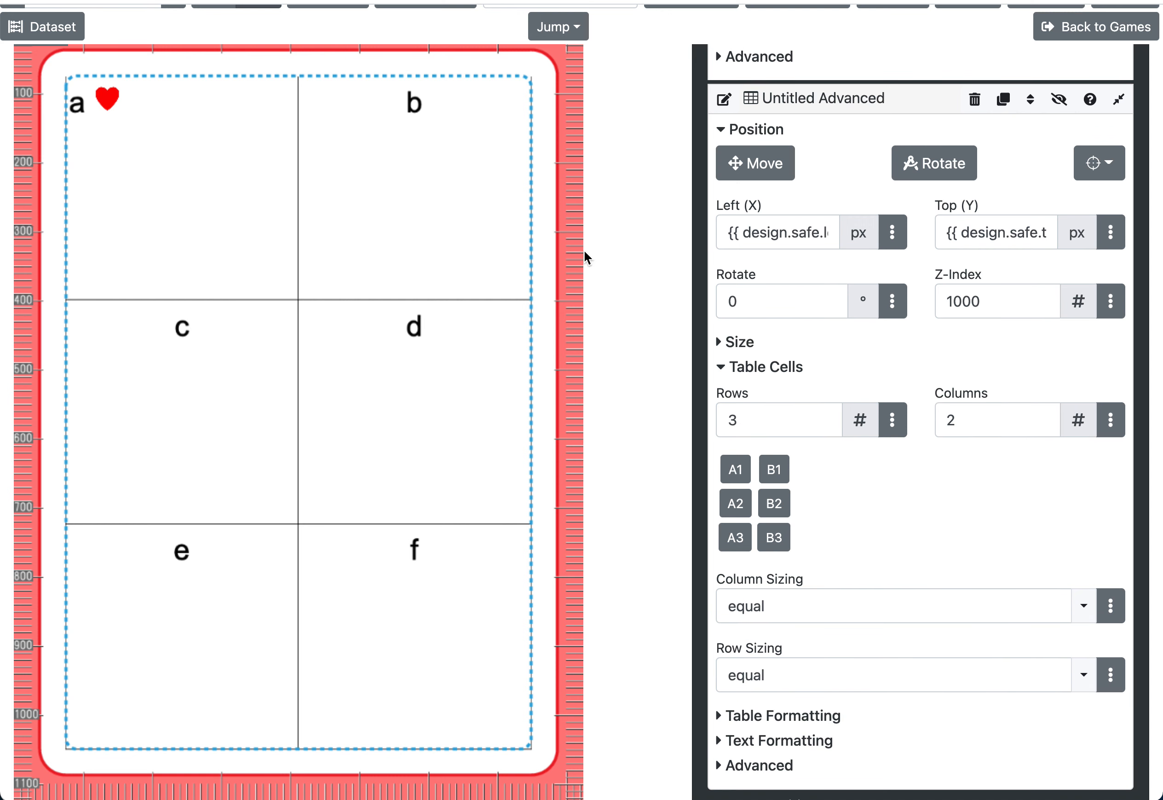
{"action": "left_click", "coordinate": [776, 470]}
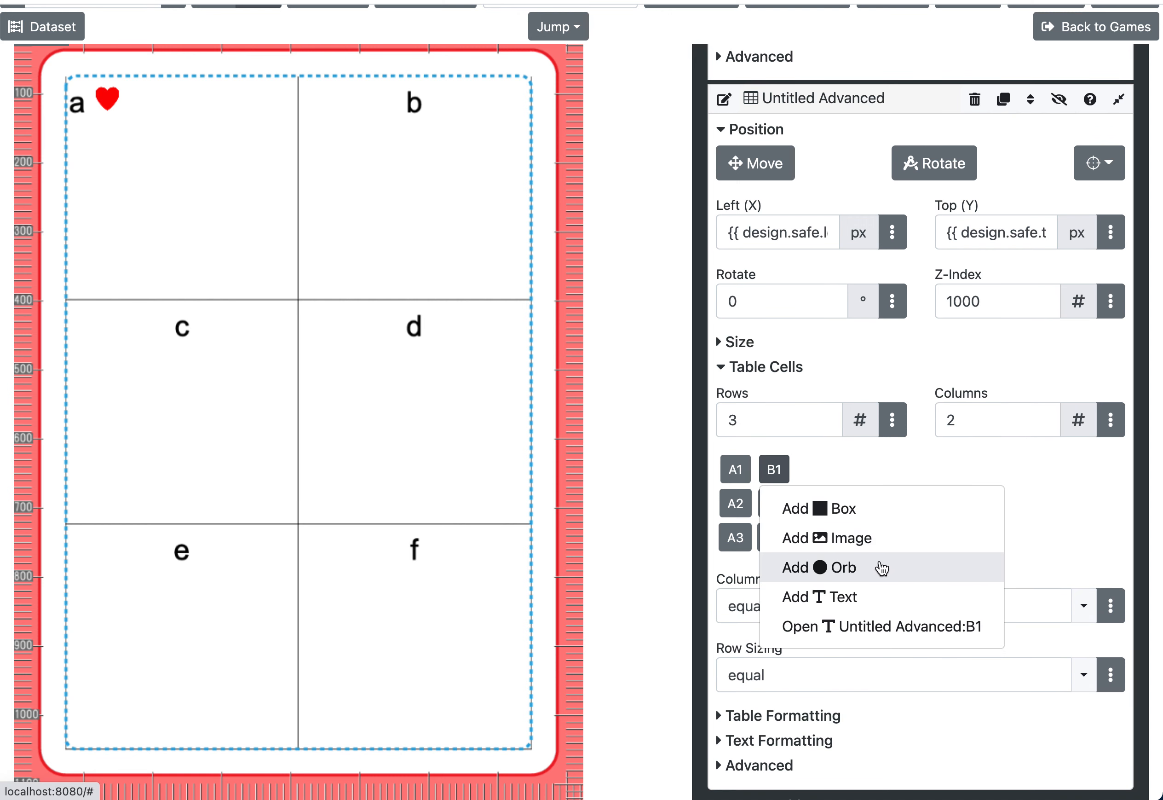
{"action": "left_click", "coordinate": [883, 540]}
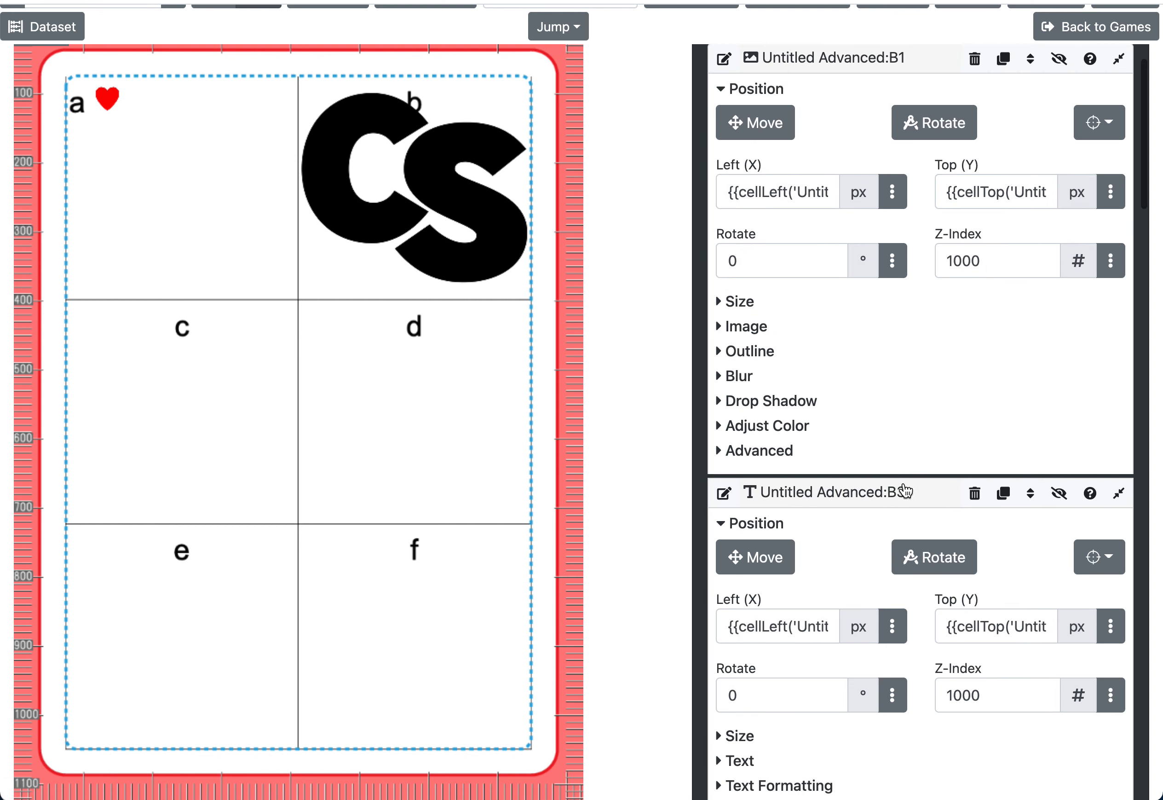
- Rotate the image layer in cell B1 freehand to about 239°
{"action": "scroll", "coordinate": [905, 440], "scroll_direction": "down", "scroll_amount": 2}
{"action": "scroll", "coordinate": [902, 456], "scroll_direction": "down", "scroll_amount": 3}
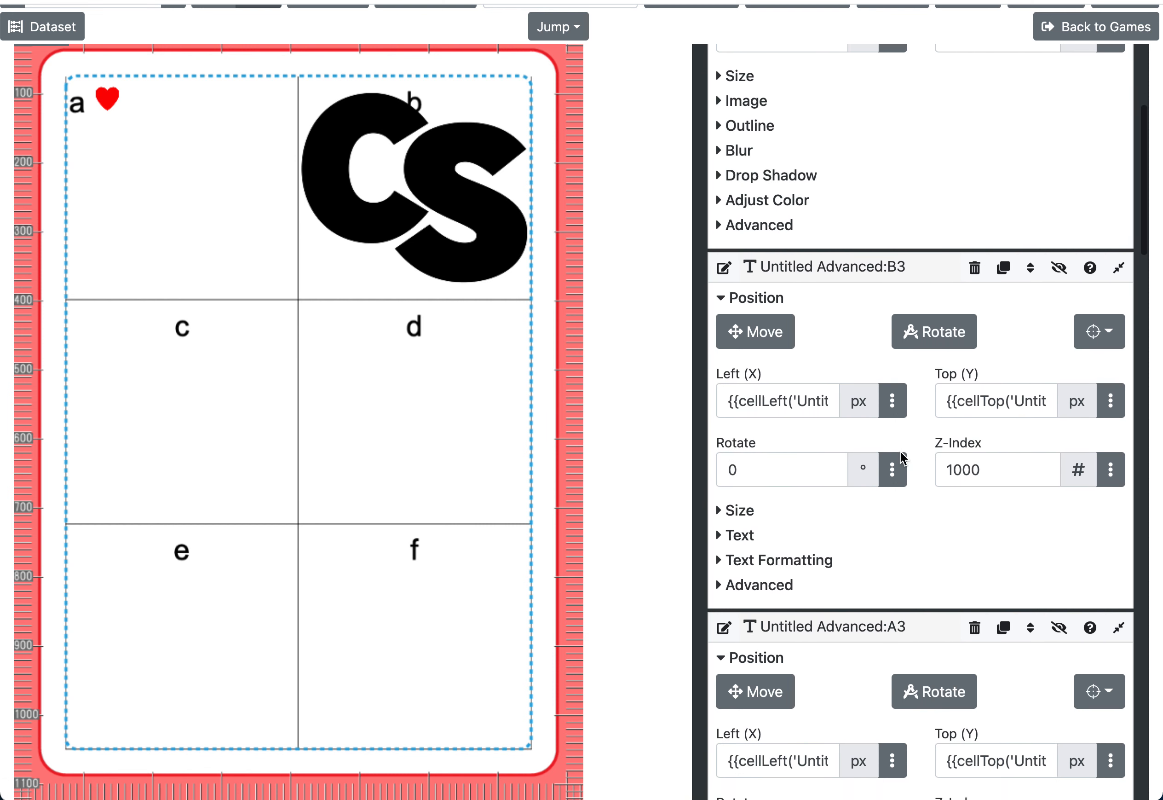
{"action": "scroll", "coordinate": [901, 453], "scroll_direction": "up", "scroll_amount": 7}
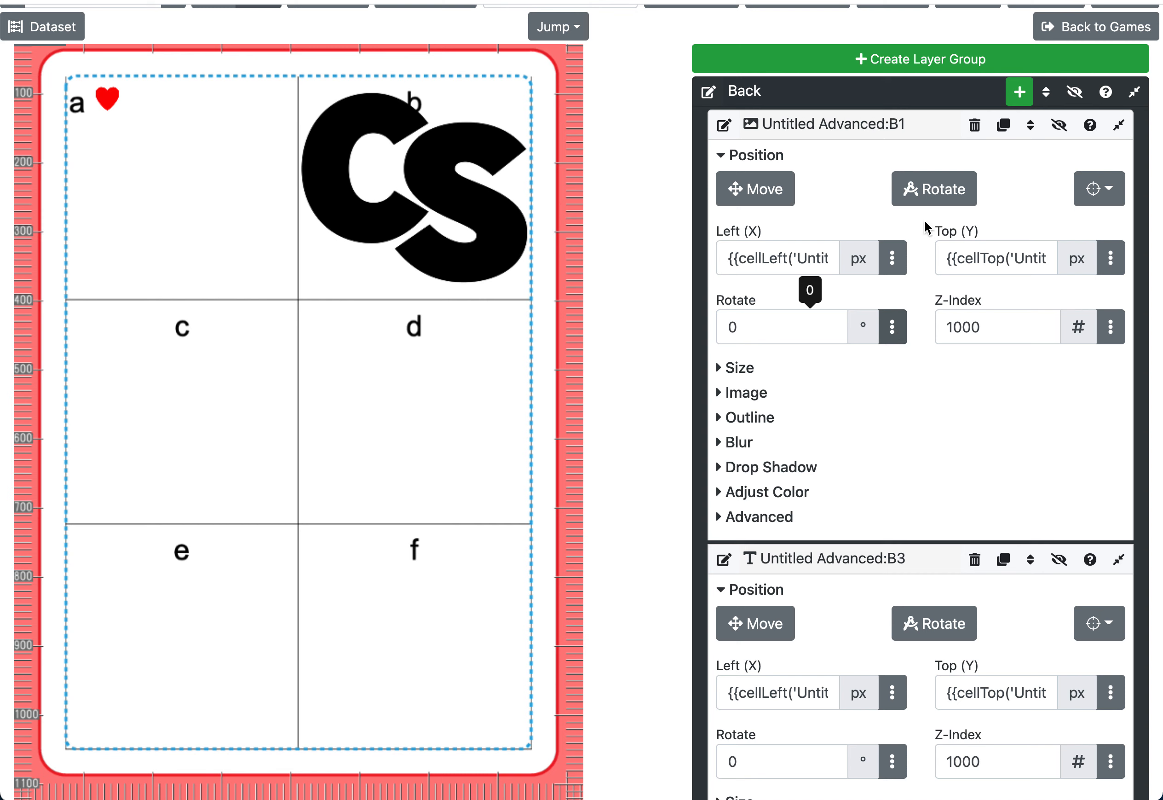
{"action": "left_click", "coordinate": [933, 188]}
{"action": "left_click_drag", "start_coordinate": [487, 143], "coordinate": [291, 57]}
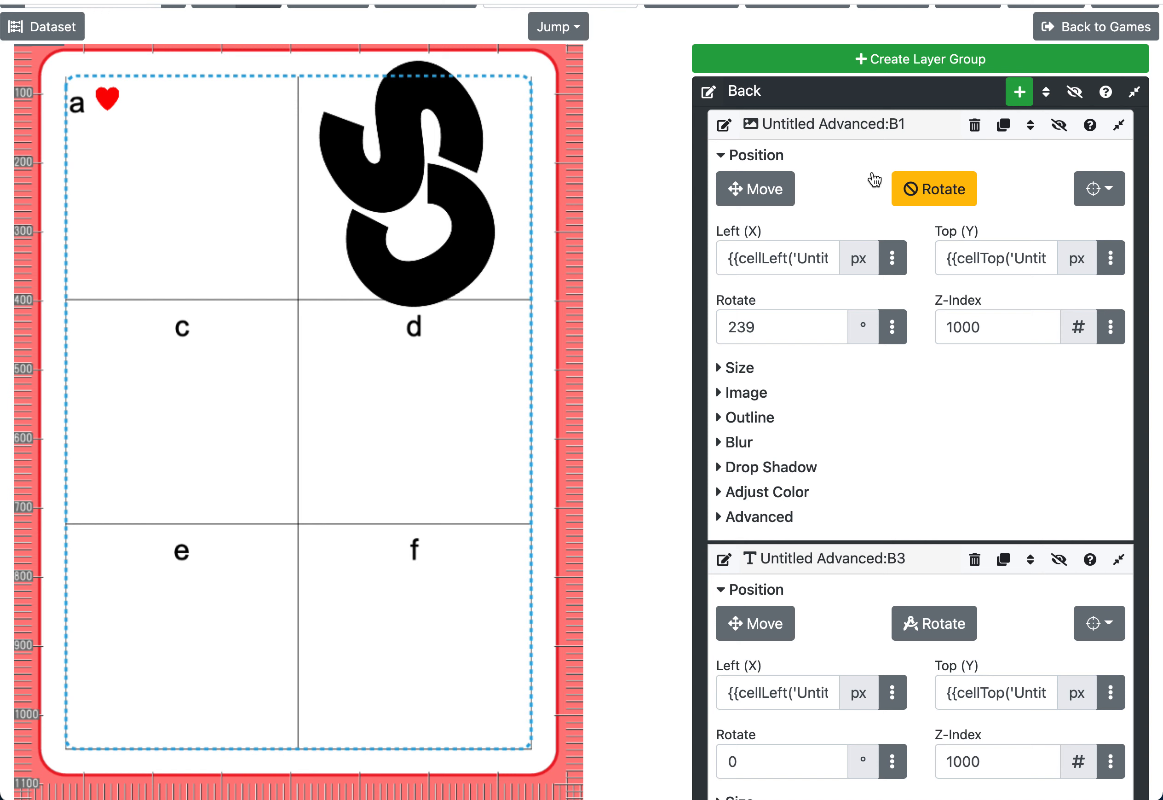
{"action": "left_click", "coordinate": [954, 199]}
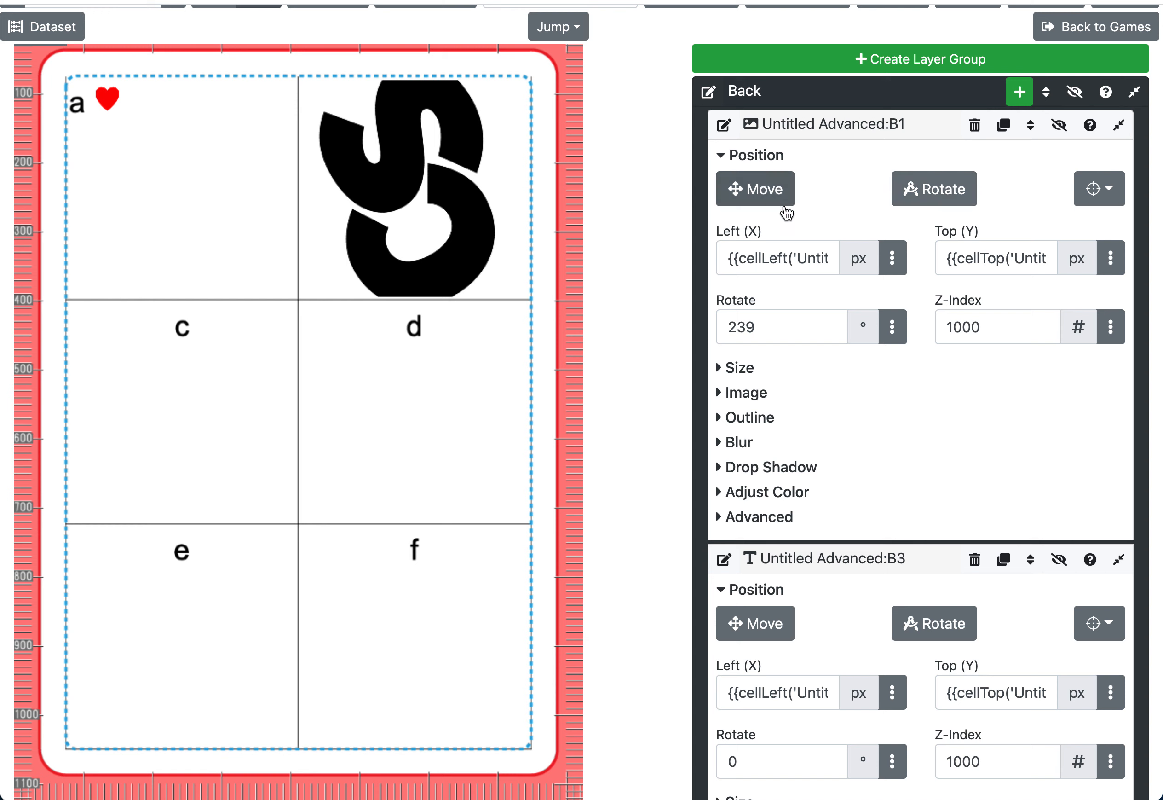
- Rotate the B1 image layer again, ending at about 237°
{"action": "left_click", "coordinate": [945, 195]}
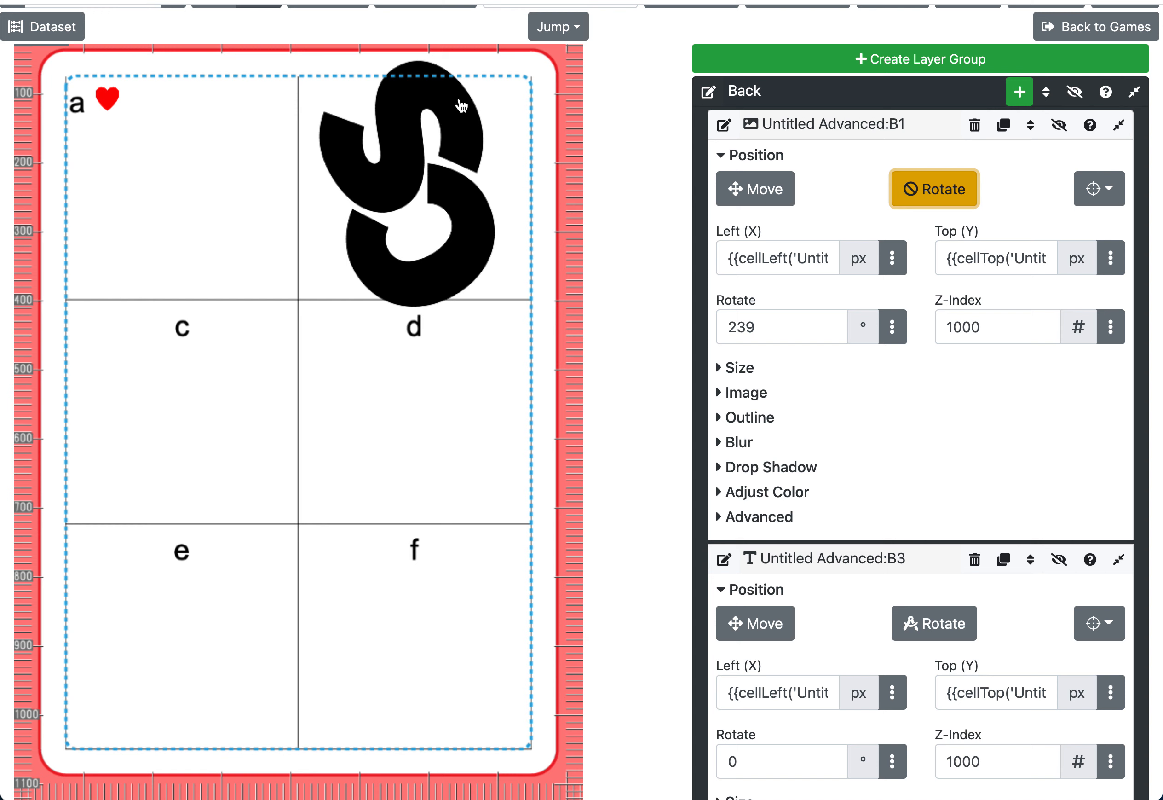
{"action": "left_click", "coordinate": [485, 113]}
{"action": "left_click_drag", "start_coordinate": [485, 111], "coordinate": [431, 71]}
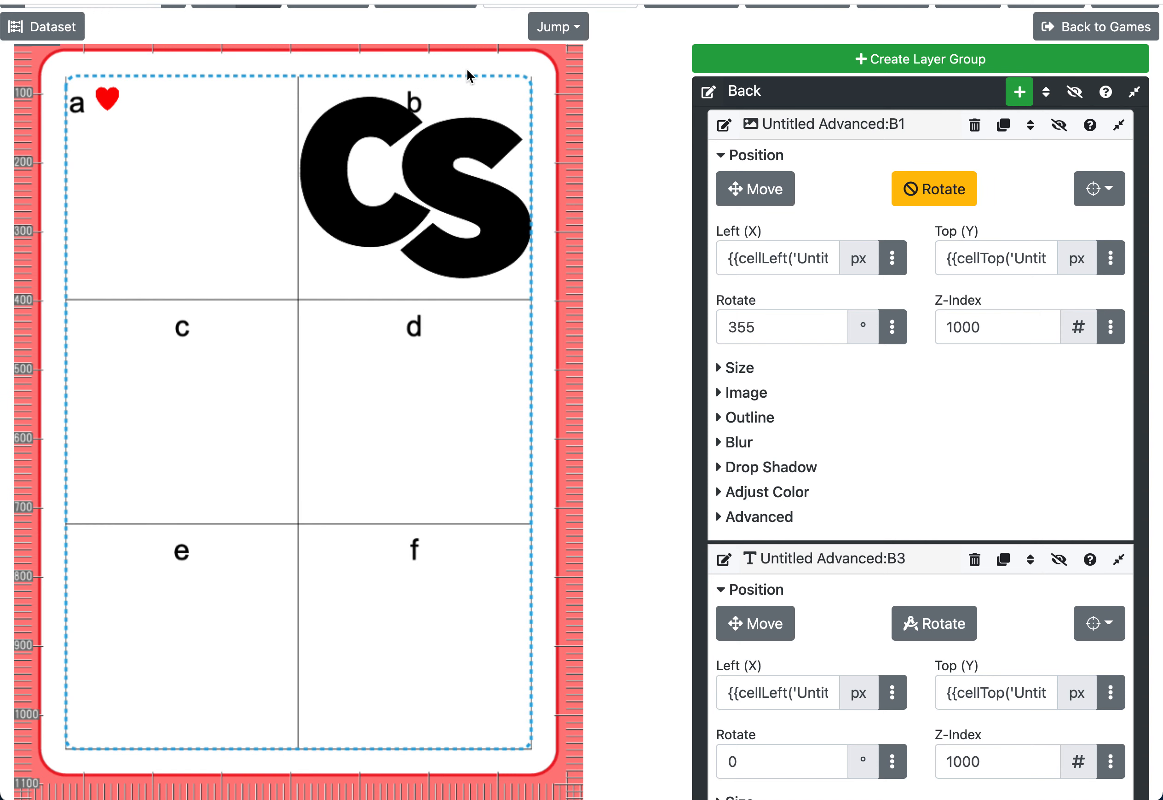
{"action": "left_click_drag", "start_coordinate": [522, 174], "coordinate": [285, 51]}
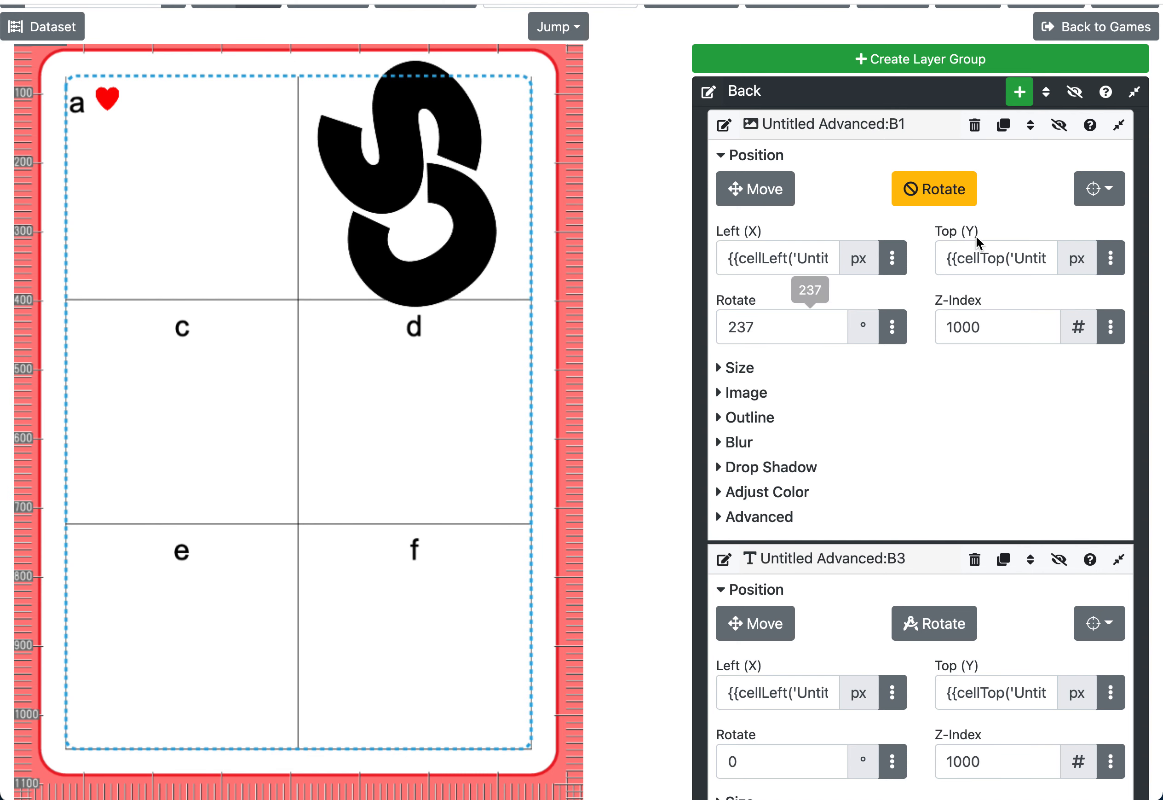
{"action": "left_click", "coordinate": [937, 191]}
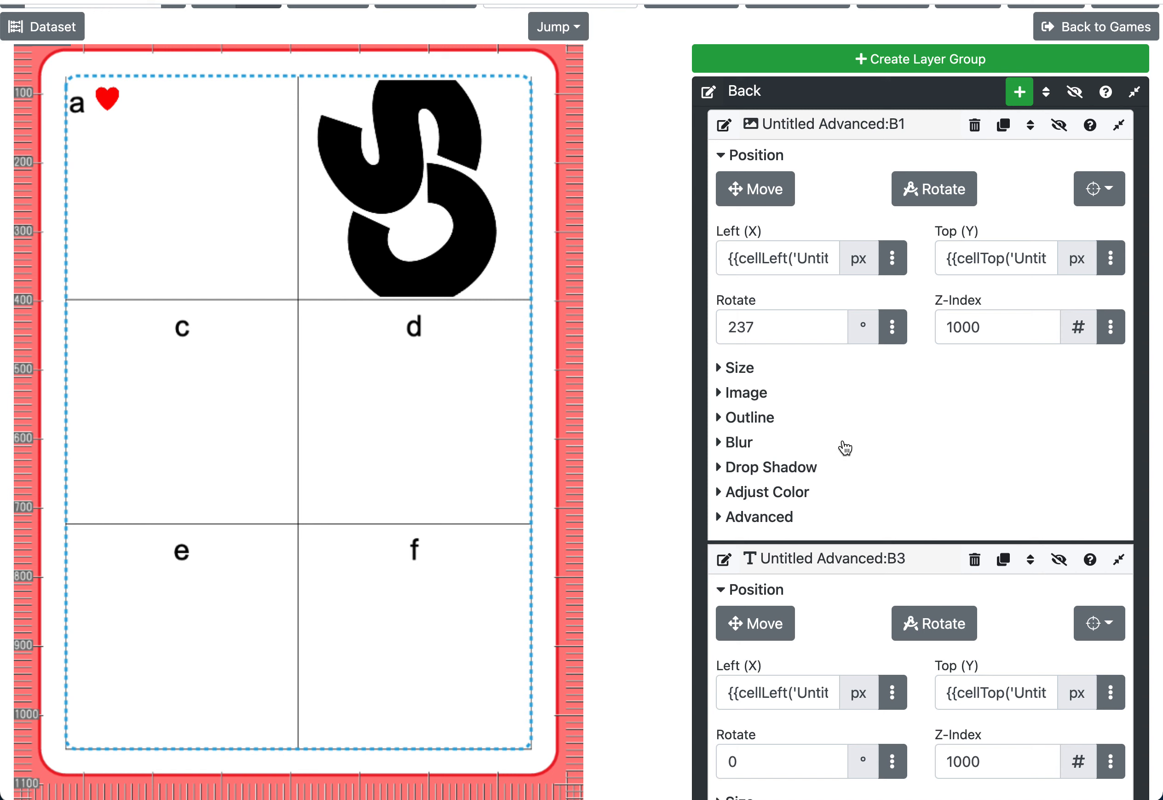
- Override the Hide overflow setting of the B1 image layer with false
{"action": "left_click", "coordinate": [762, 517]}
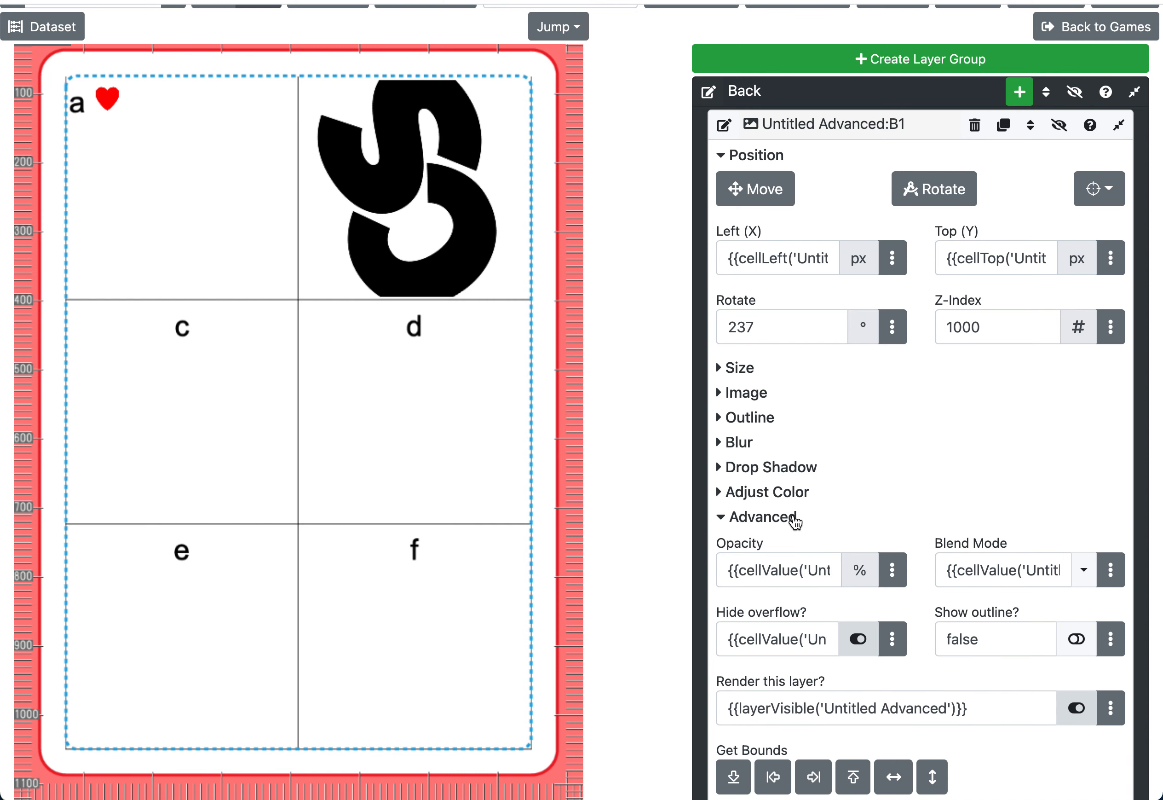
{"action": "scroll", "coordinate": [803, 522], "scroll_direction": "down", "scroll_amount": 3}
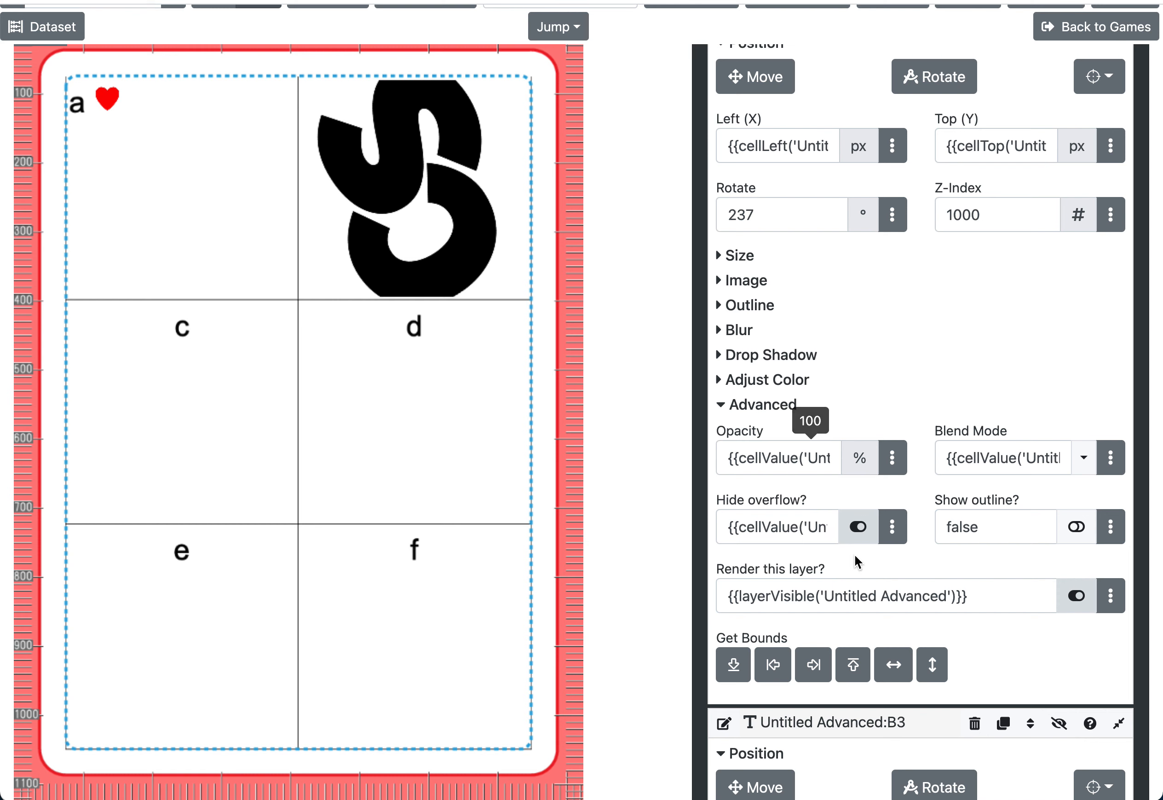
{"action": "left_click", "coordinate": [904, 536]}
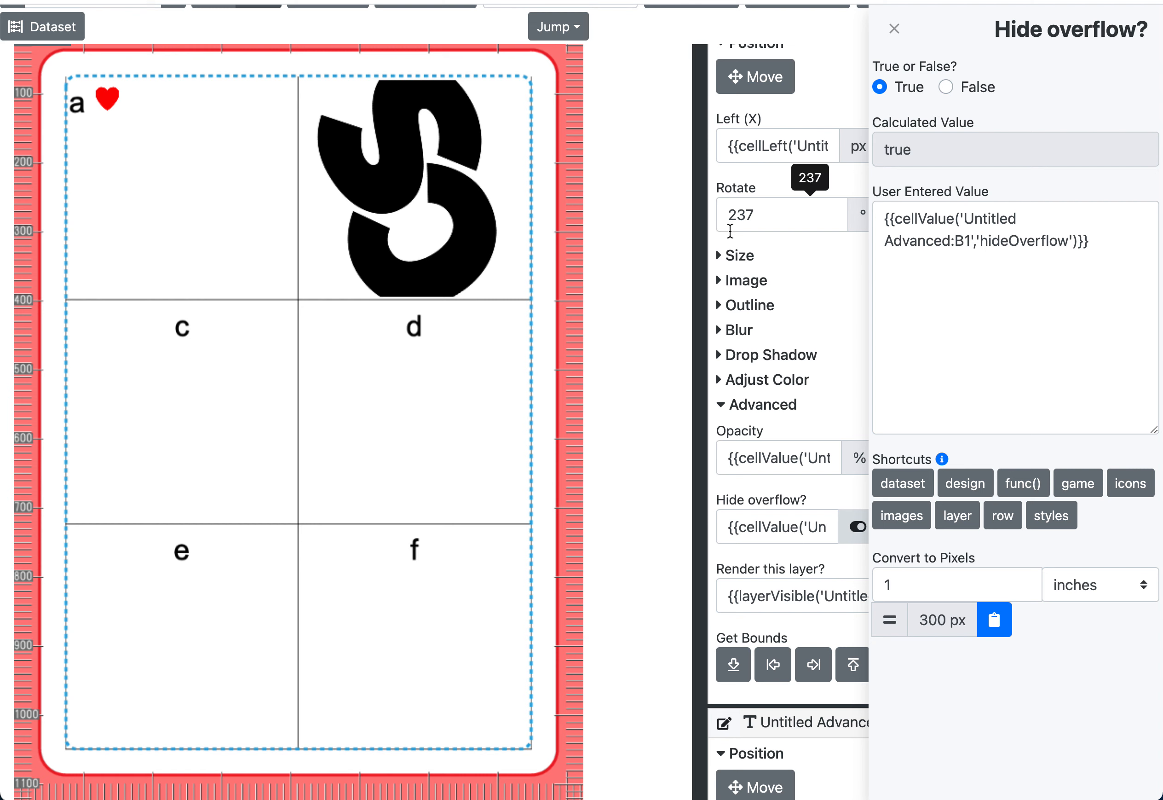
{"action": "left_click", "coordinate": [947, 88]}
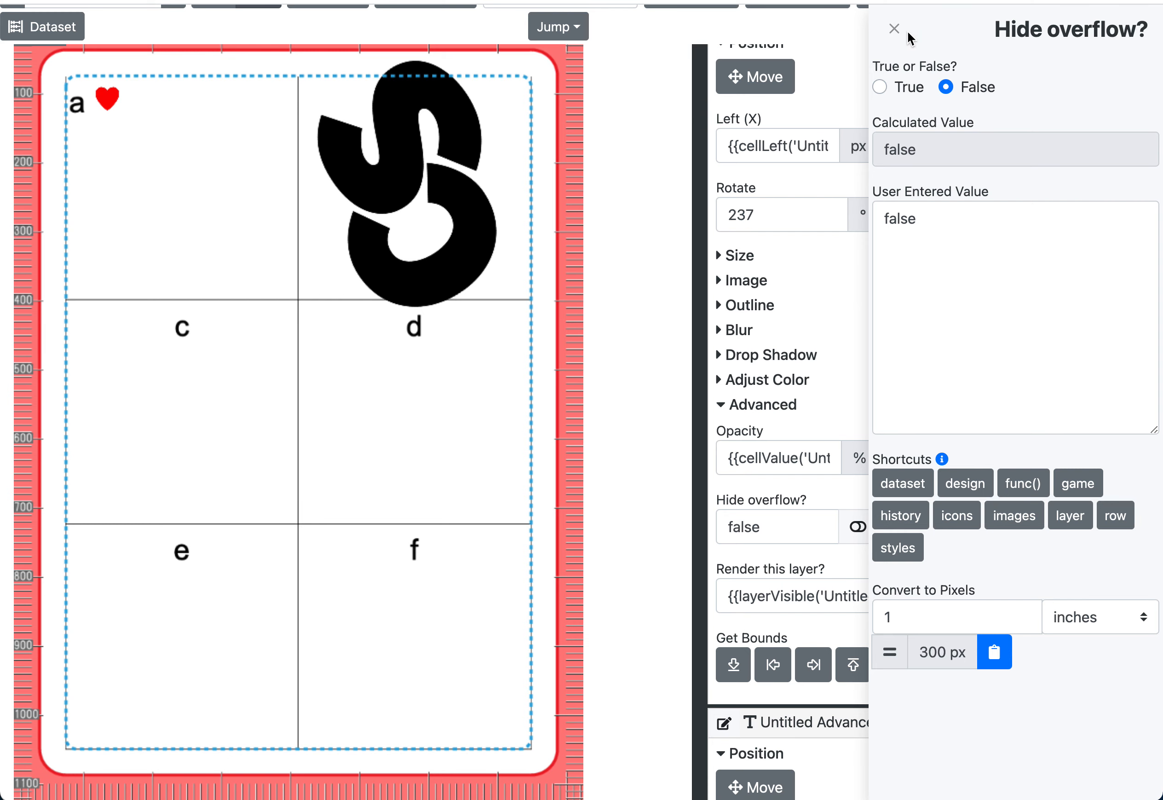
{"action": "left_click", "coordinate": [894, 29]}
- Switch to the card face and open the position settings of the Art layer in the Body group
{"action": "scroll", "coordinate": [385, 51], "scroll_direction": "up", "scroll_amount": 1}
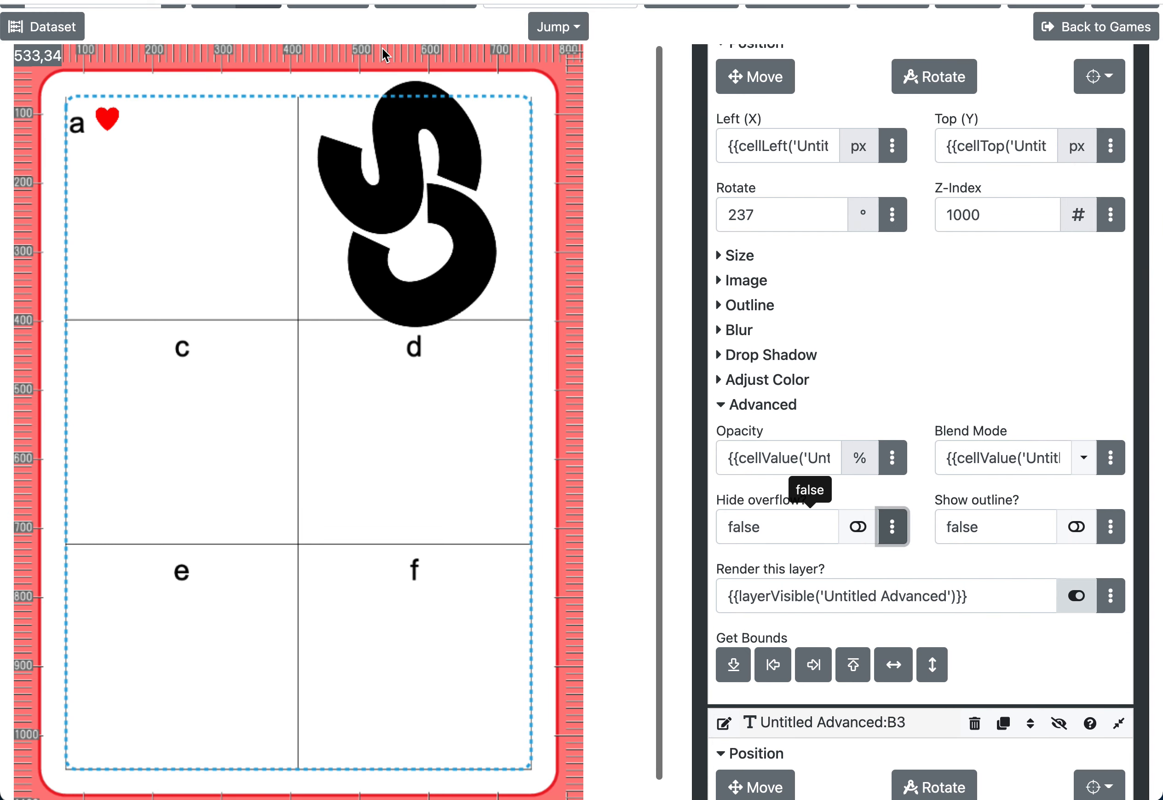
{"action": "scroll", "coordinate": [643, 74], "scroll_direction": "up", "scroll_amount": 1}
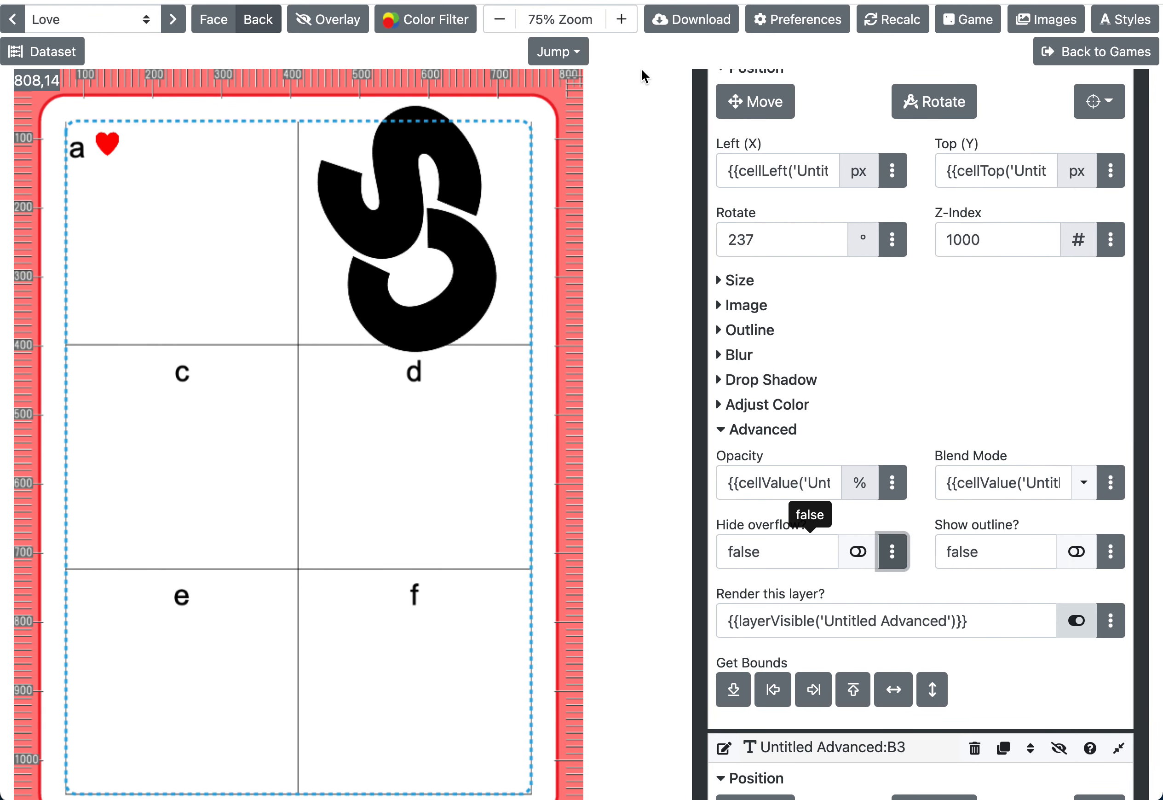
{"action": "left_click", "coordinate": [234, 30]}
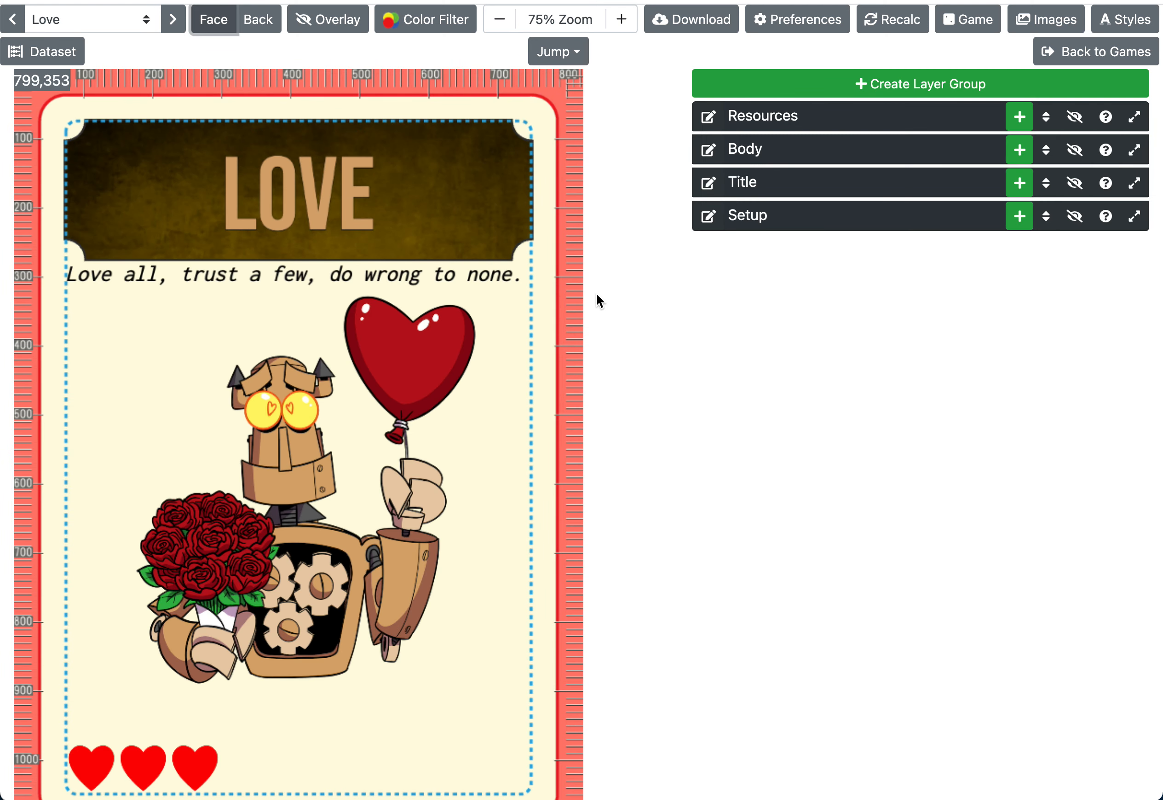
{"action": "left_click", "coordinate": [867, 155]}
{"action": "left_click", "coordinate": [847, 185]}
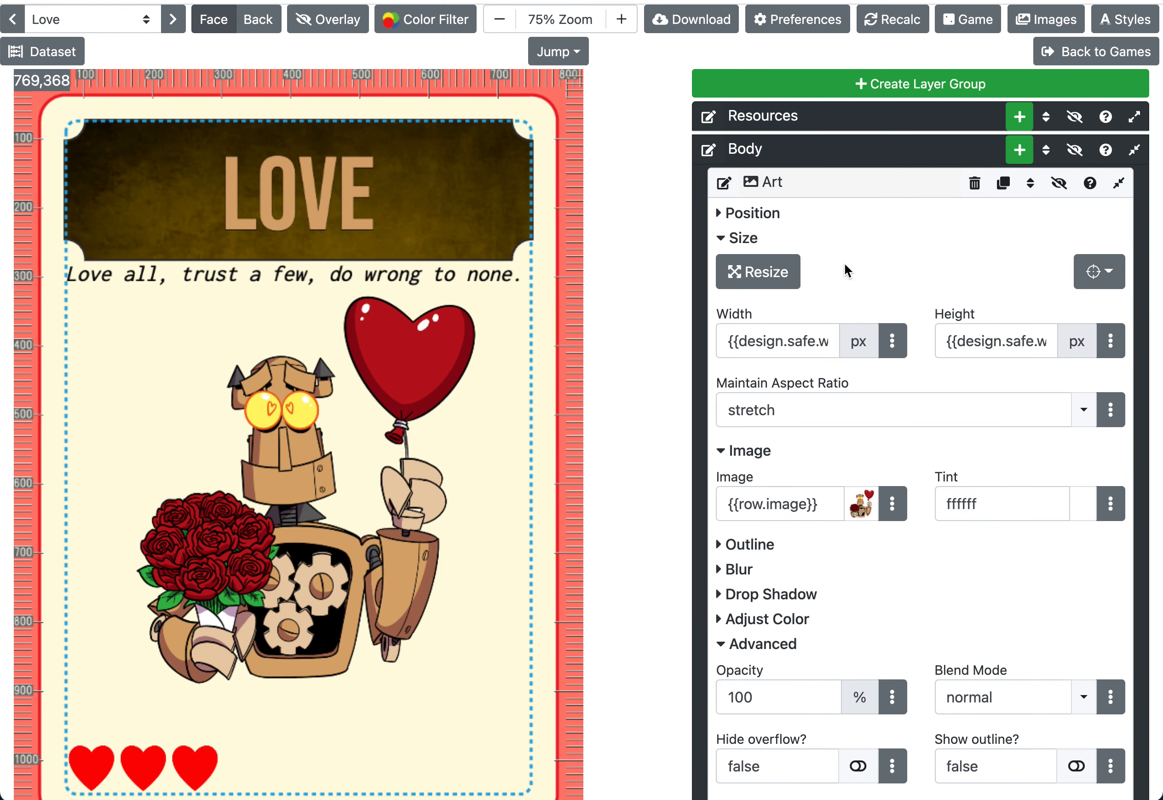
{"action": "left_click", "coordinate": [744, 238]}
{"action": "left_click", "coordinate": [754, 213]}
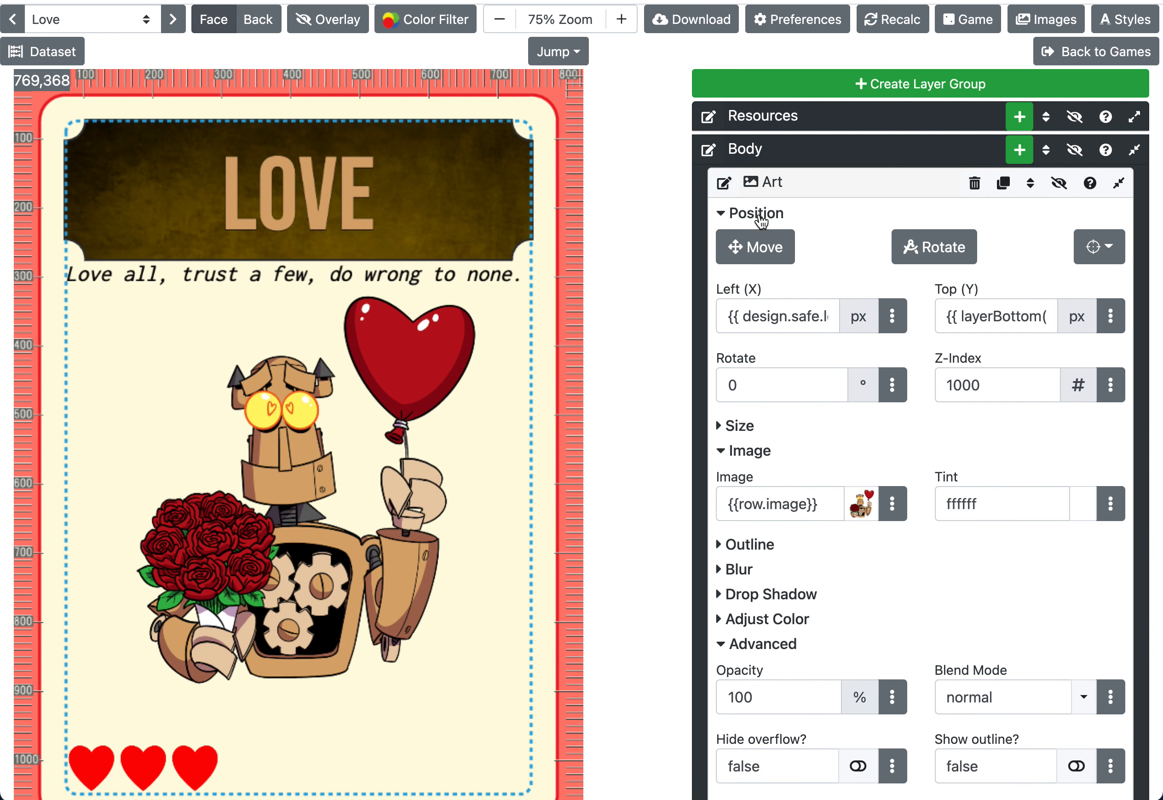
- Rotate the Art layer freehand to about 321°
{"action": "left_click", "coordinate": [930, 249]}
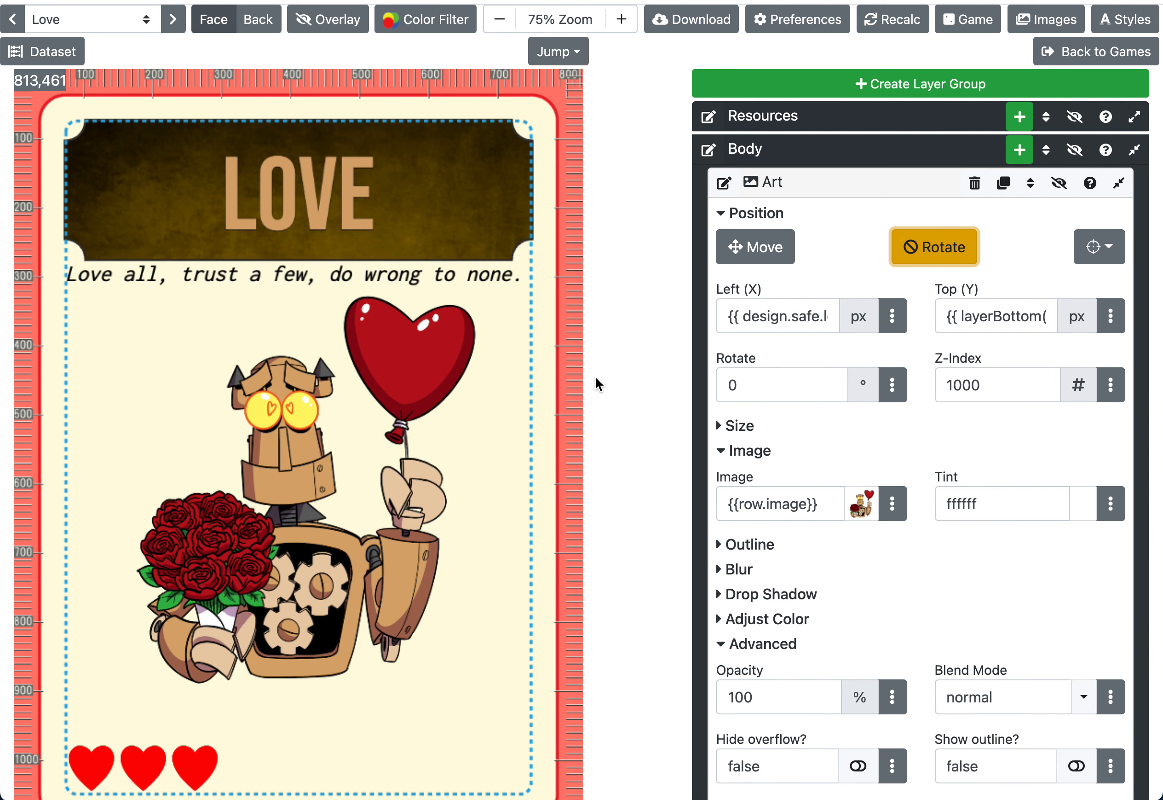
{"action": "left_click_drag", "start_coordinate": [383, 376], "coordinate": [286, 114]}
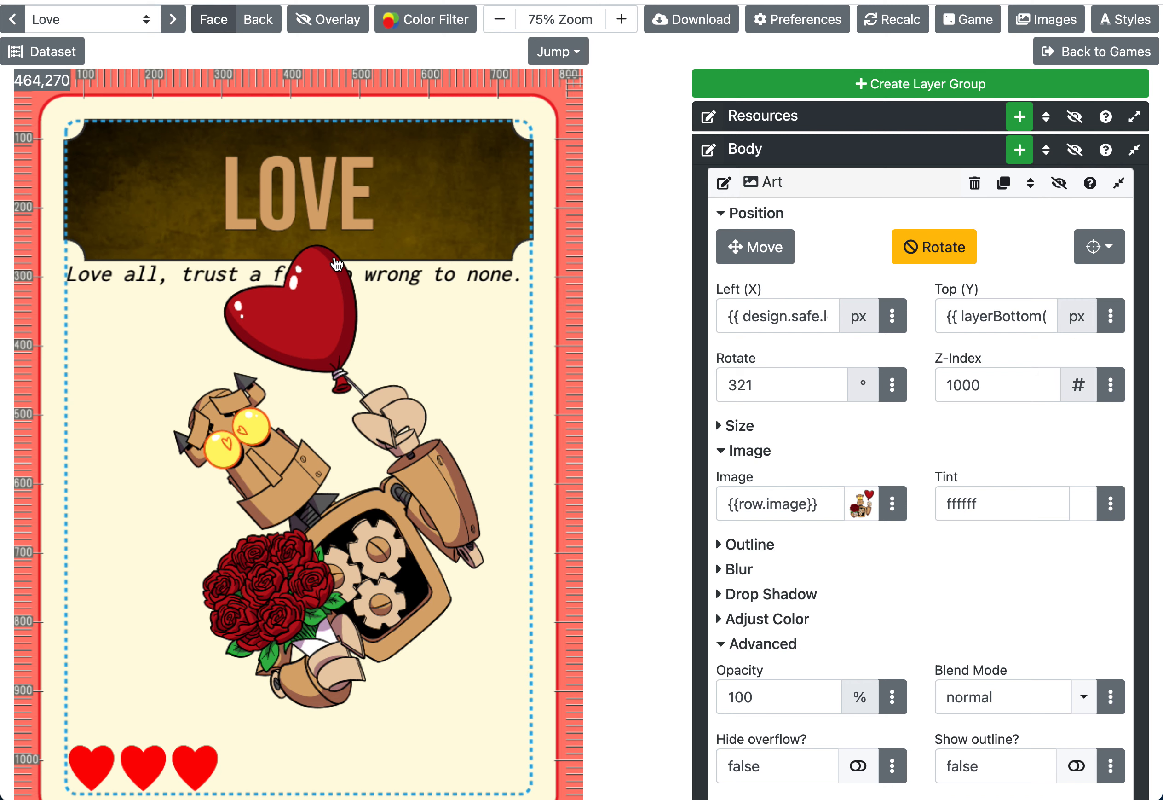
{"action": "left_click", "coordinate": [952, 259]}
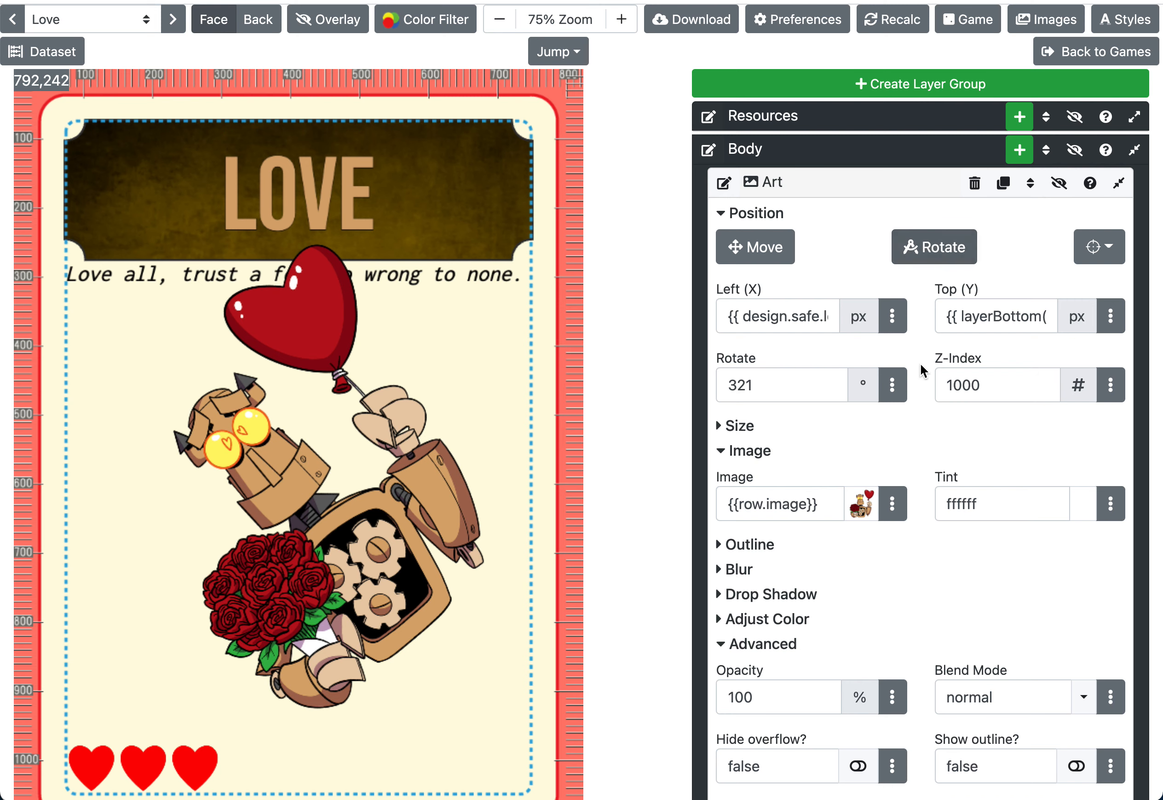
- Set Hide overflow to true for the Art layer, and inspect its full Top (Y) expression
{"action": "scroll", "coordinate": [922, 398], "scroll_direction": "down", "scroll_amount": 1}
{"action": "scroll", "coordinate": [1006, 641], "scroll_direction": "down", "scroll_amount": 3}
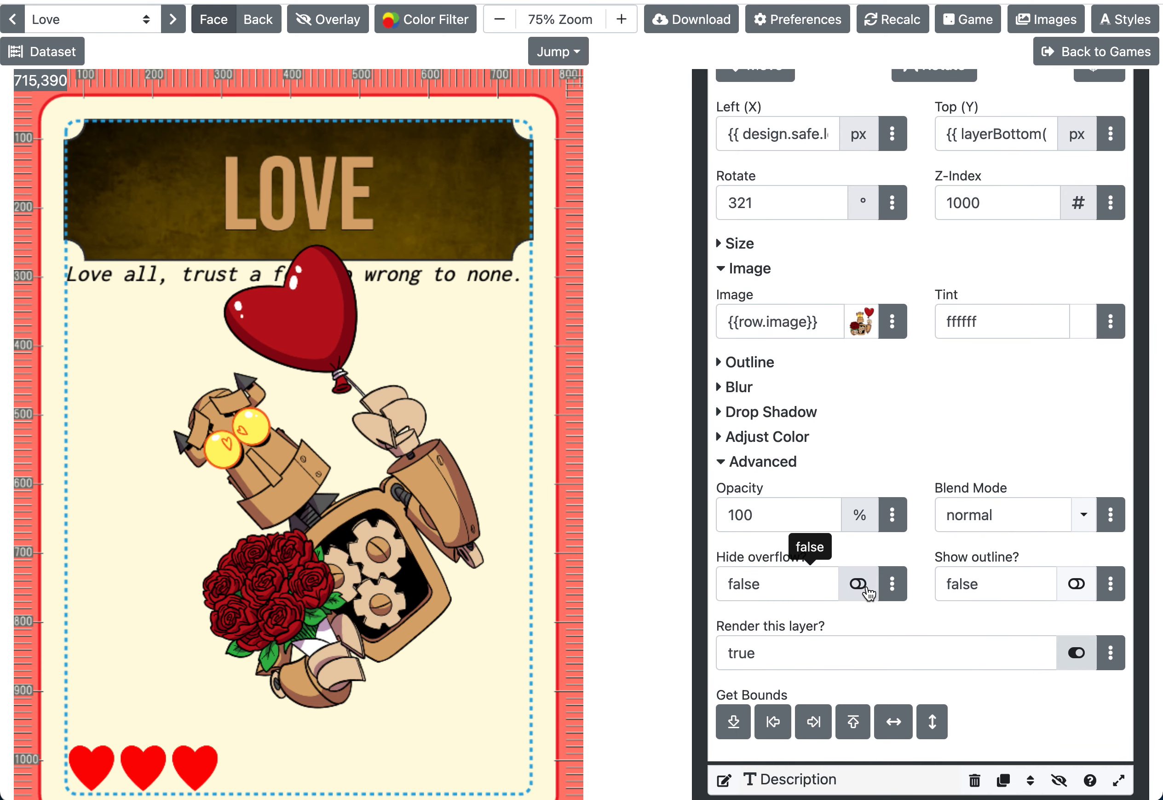
{"action": "left_click", "coordinate": [893, 584]}
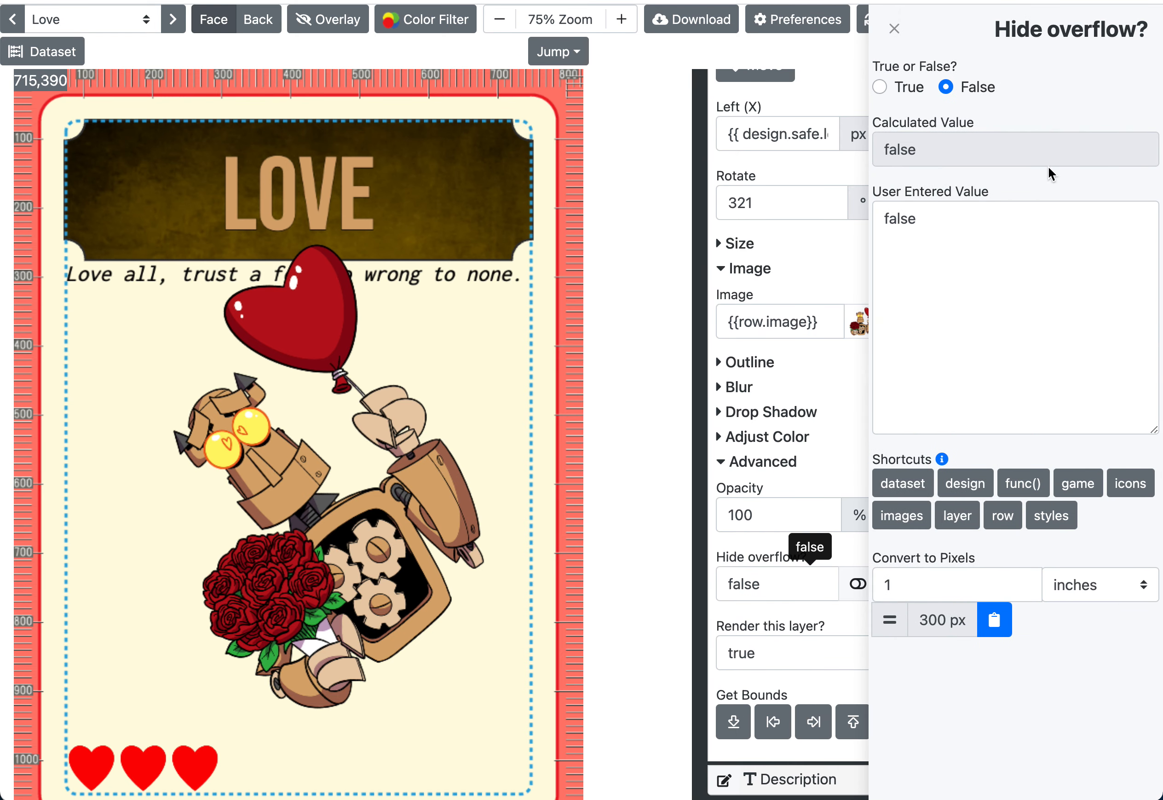
{"action": "left_click", "coordinate": [894, 95]}
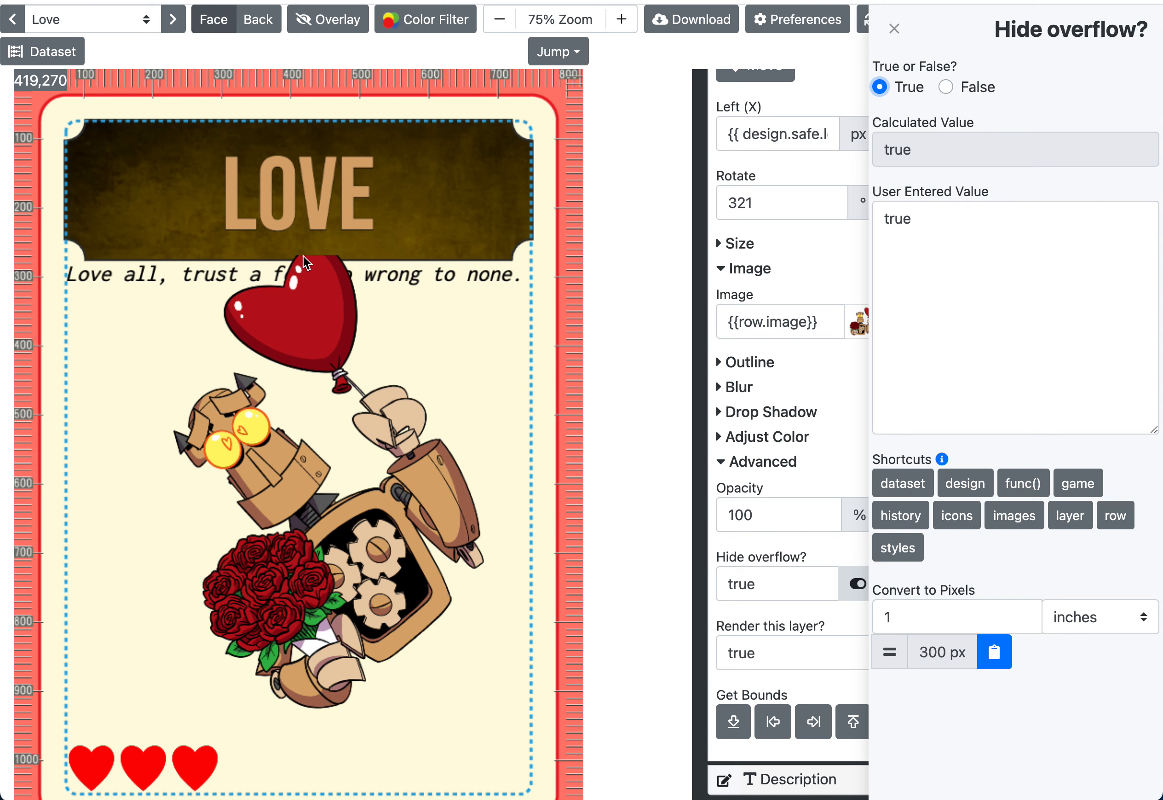
{"action": "left_click", "coordinate": [894, 29]}
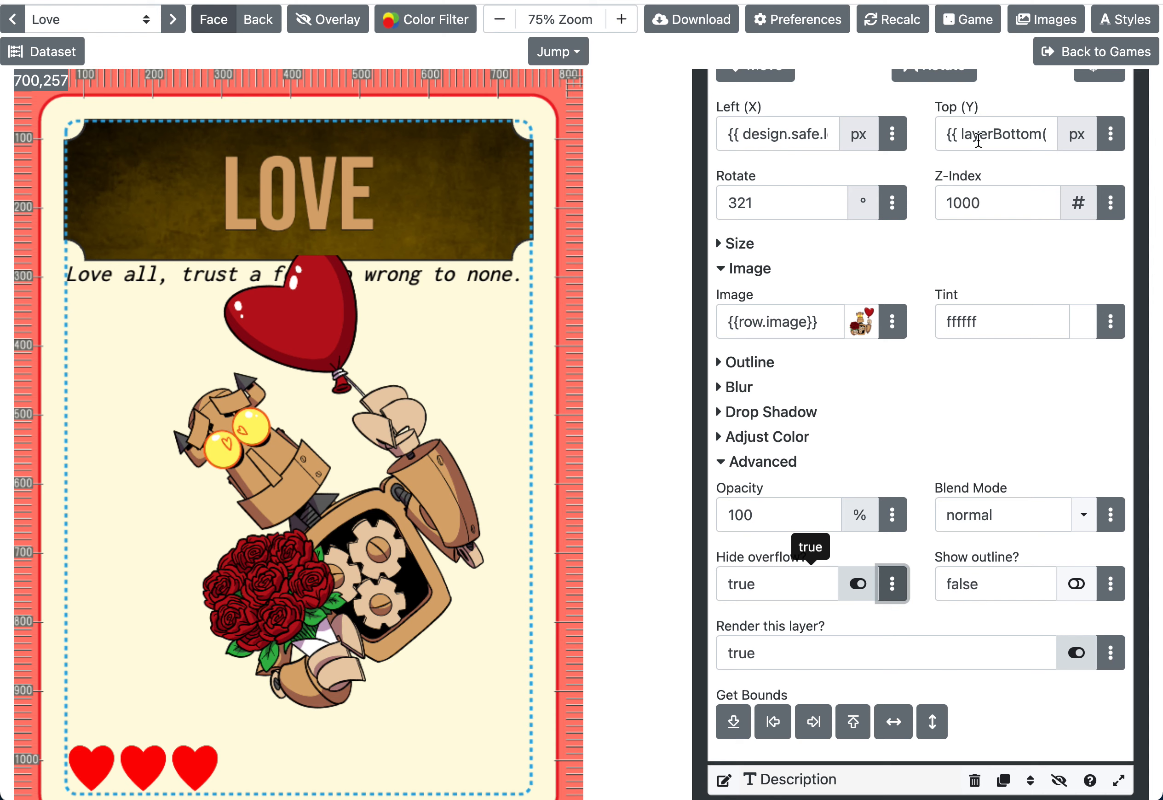
{"action": "left_click", "coordinate": [1111, 135]}
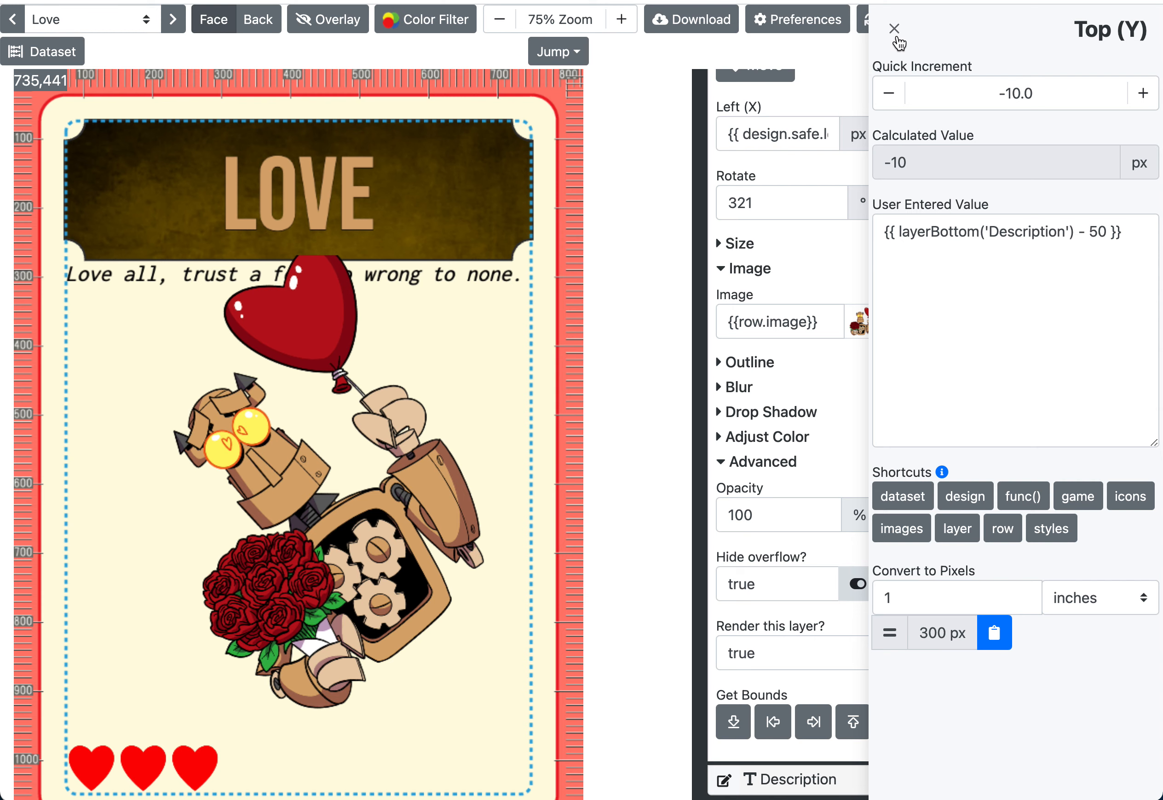
{"action": "left_click", "coordinate": [895, 31]}
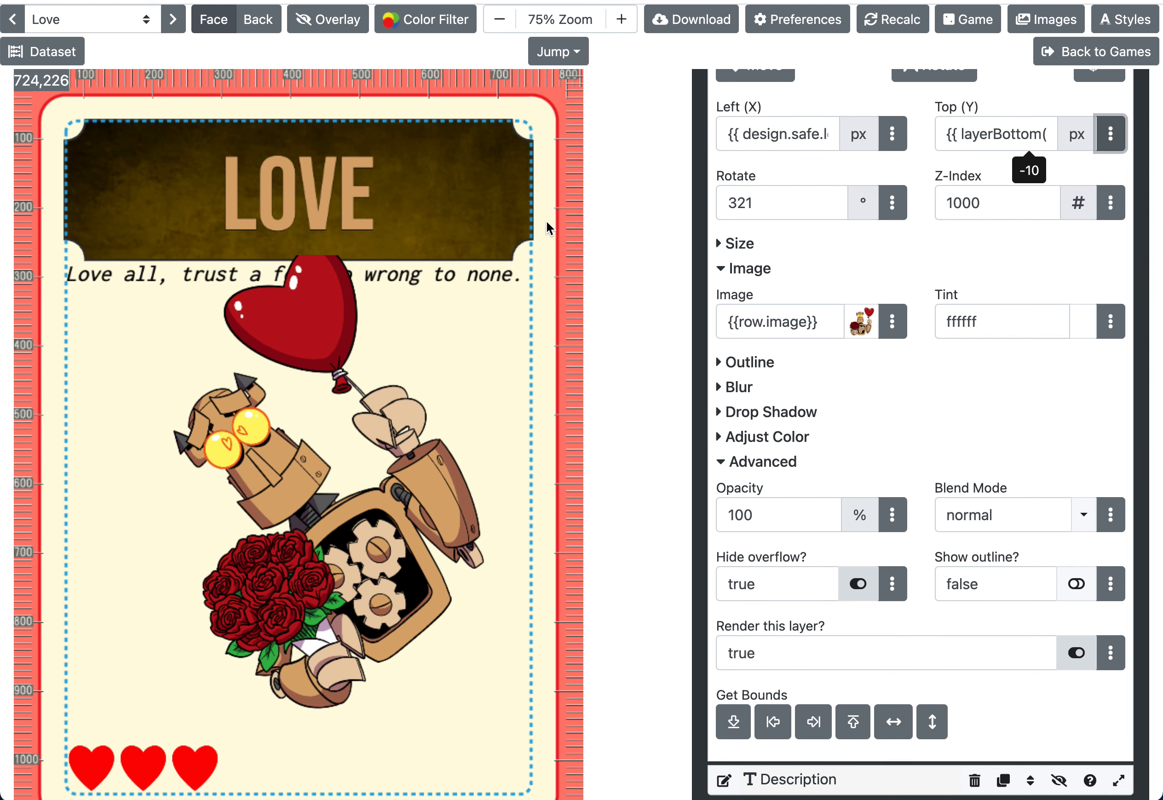
- Open the Name text layer in the Title group, and collapse its Position and Size sections
{"action": "scroll", "coordinate": [792, 253], "scroll_direction": "up", "scroll_amount": 5}
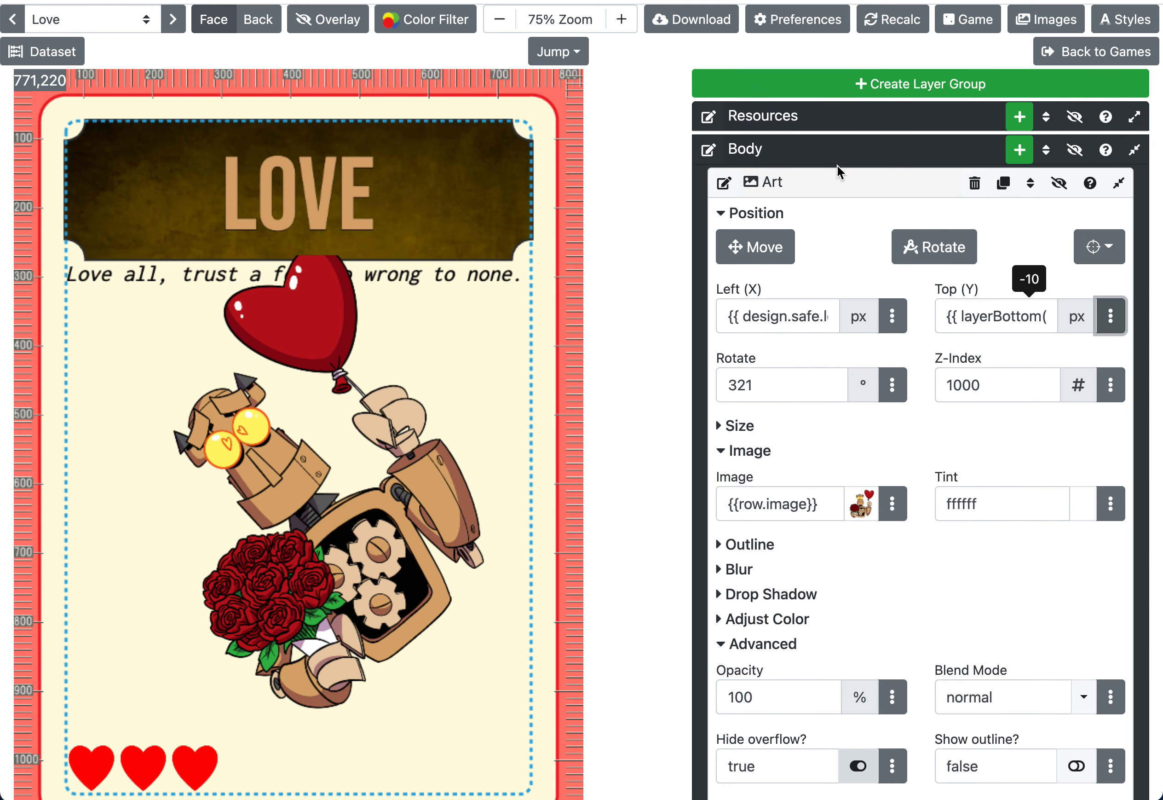
{"action": "left_click", "coordinate": [843, 160]}
{"action": "left_click", "coordinate": [836, 186]}
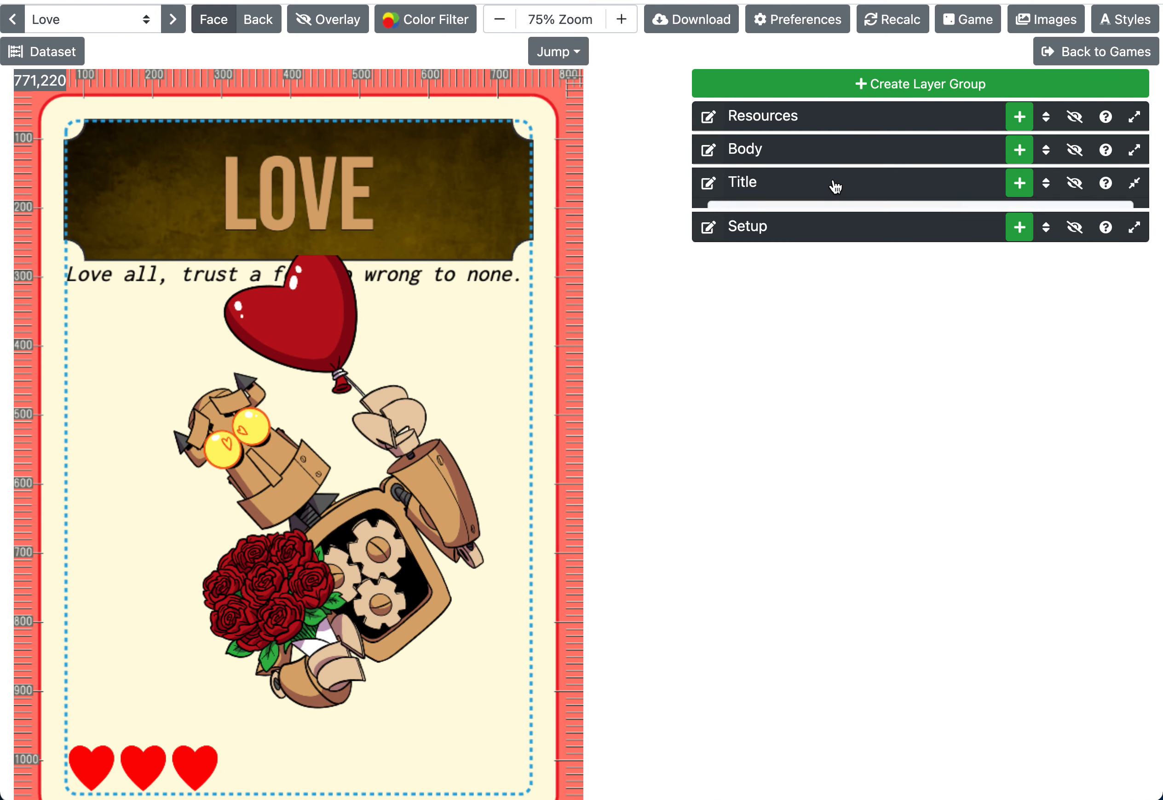
{"action": "left_click", "coordinate": [822, 222]}
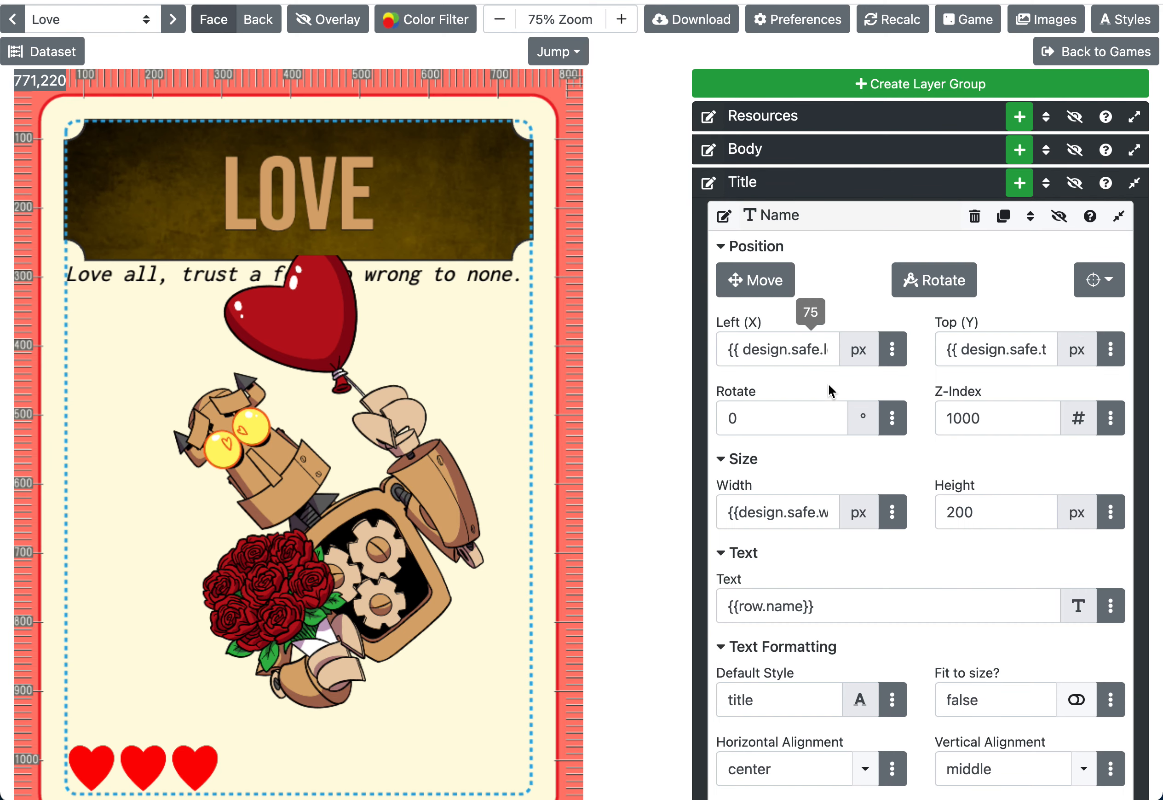
{"action": "left_click", "coordinate": [760, 248]}
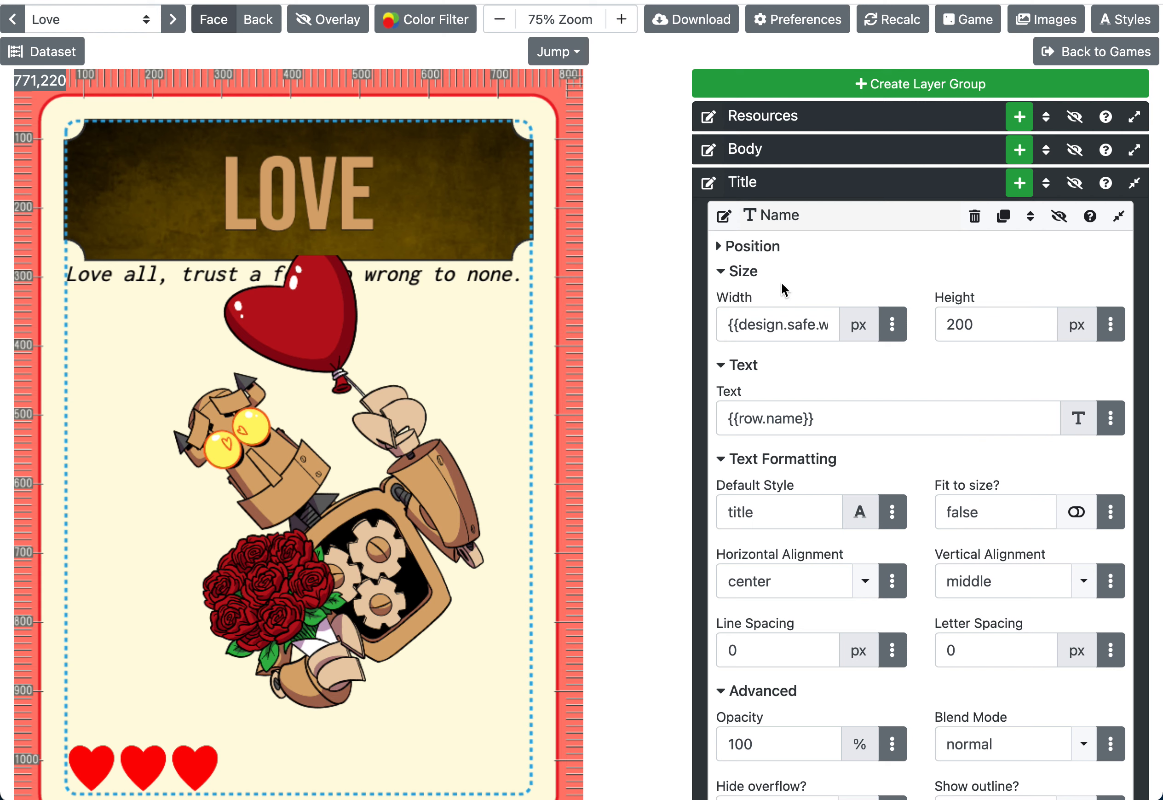
{"action": "left_click", "coordinate": [748, 279]}
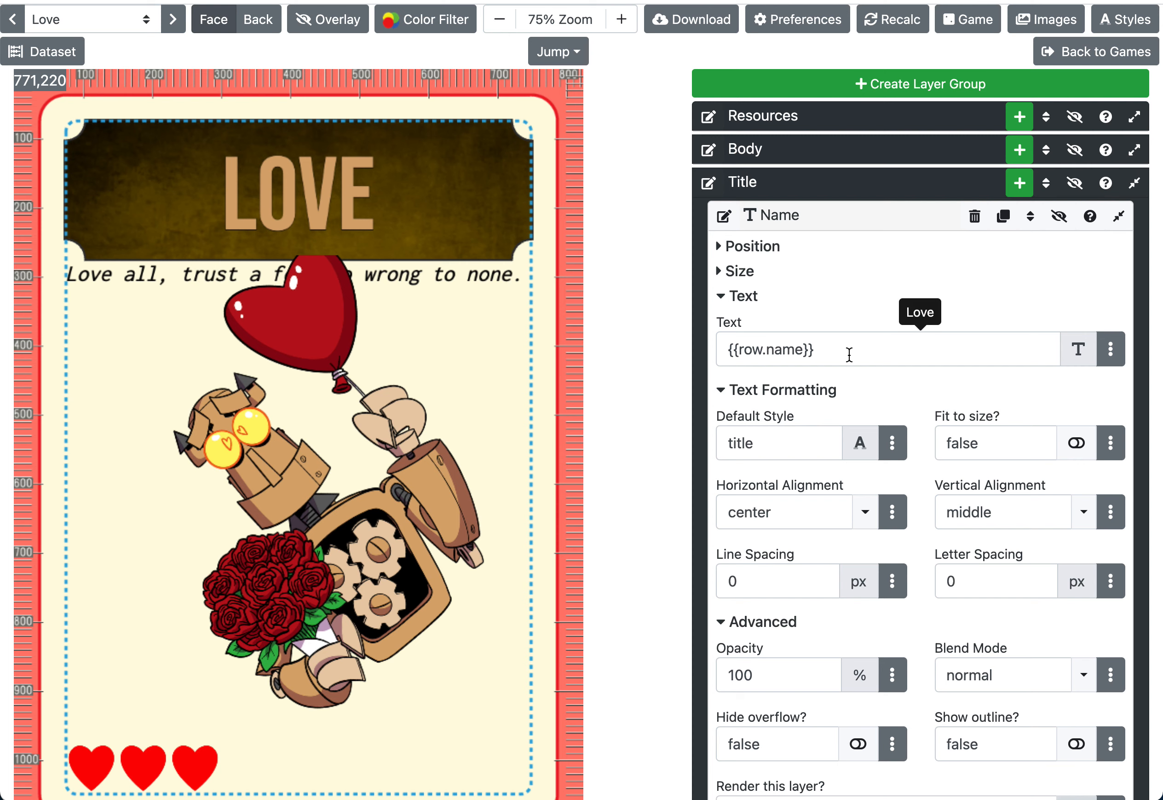
- Search the web for lorem ipsum in a new browser tab, and copy the standard Lorem Ipsum passage from lipsum.com
{"action": "key", "text": "super+t"}
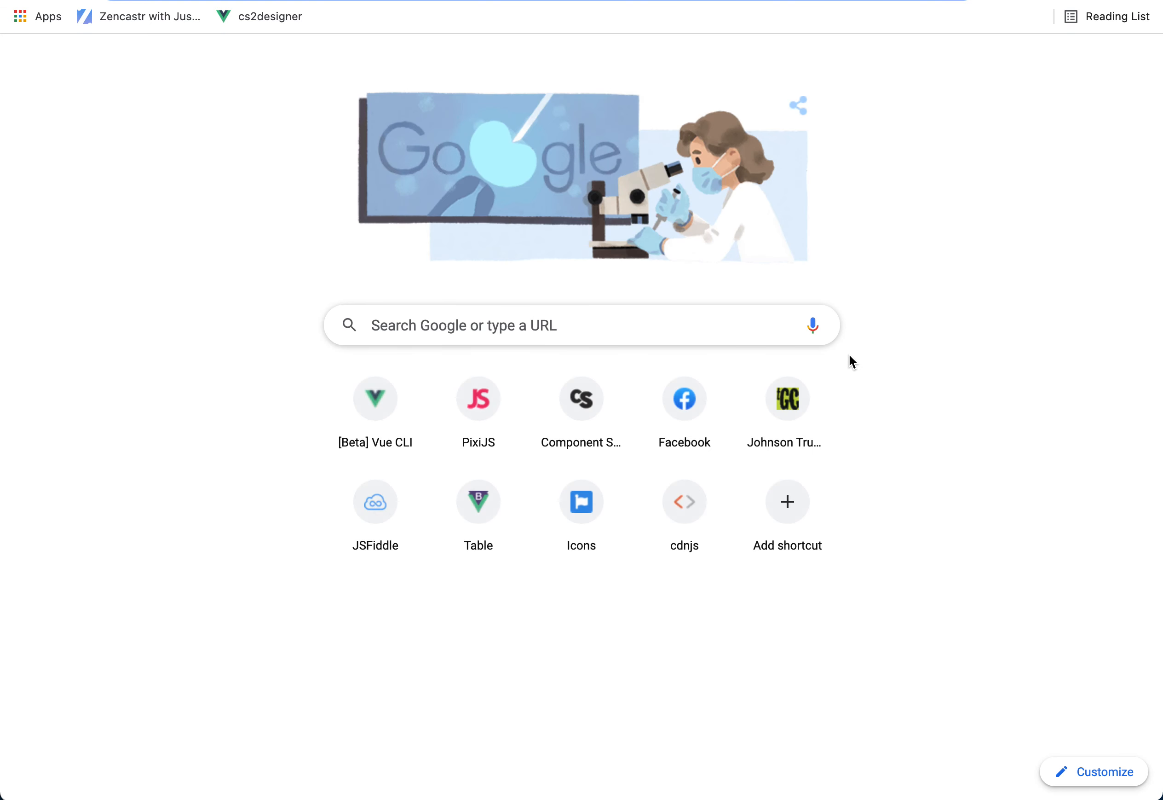
{"action": "type", "text": "lorem"}
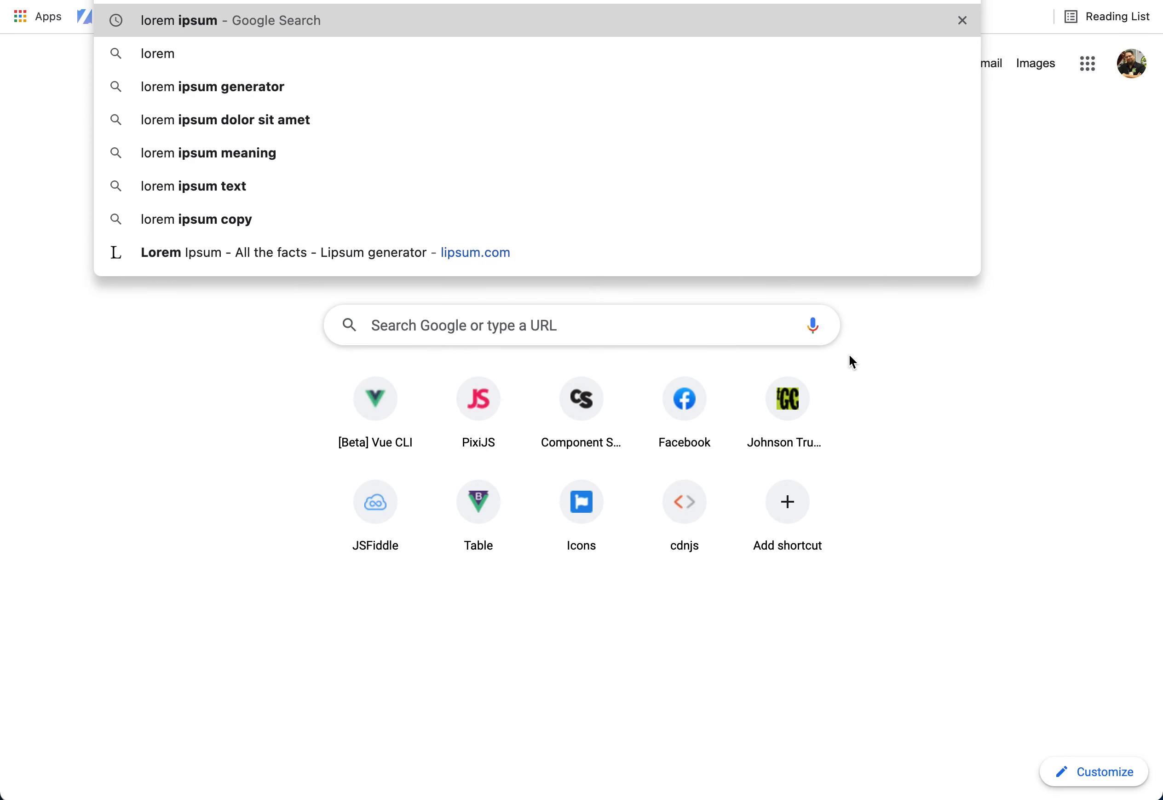
{"action": "key", "text": "Return"}
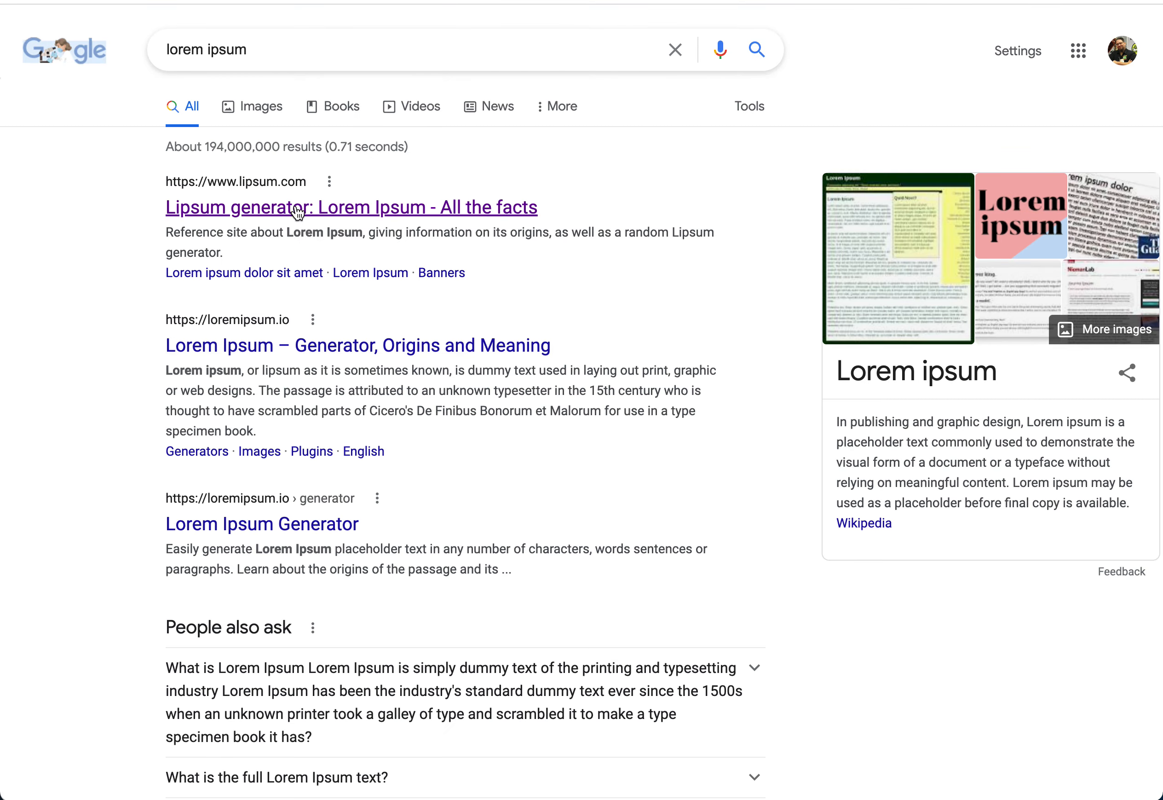
{"action": "left_click", "coordinate": [298, 209]}
{"action": "scroll", "coordinate": [558, 586], "scroll_direction": "down", "scroll_amount": 15}
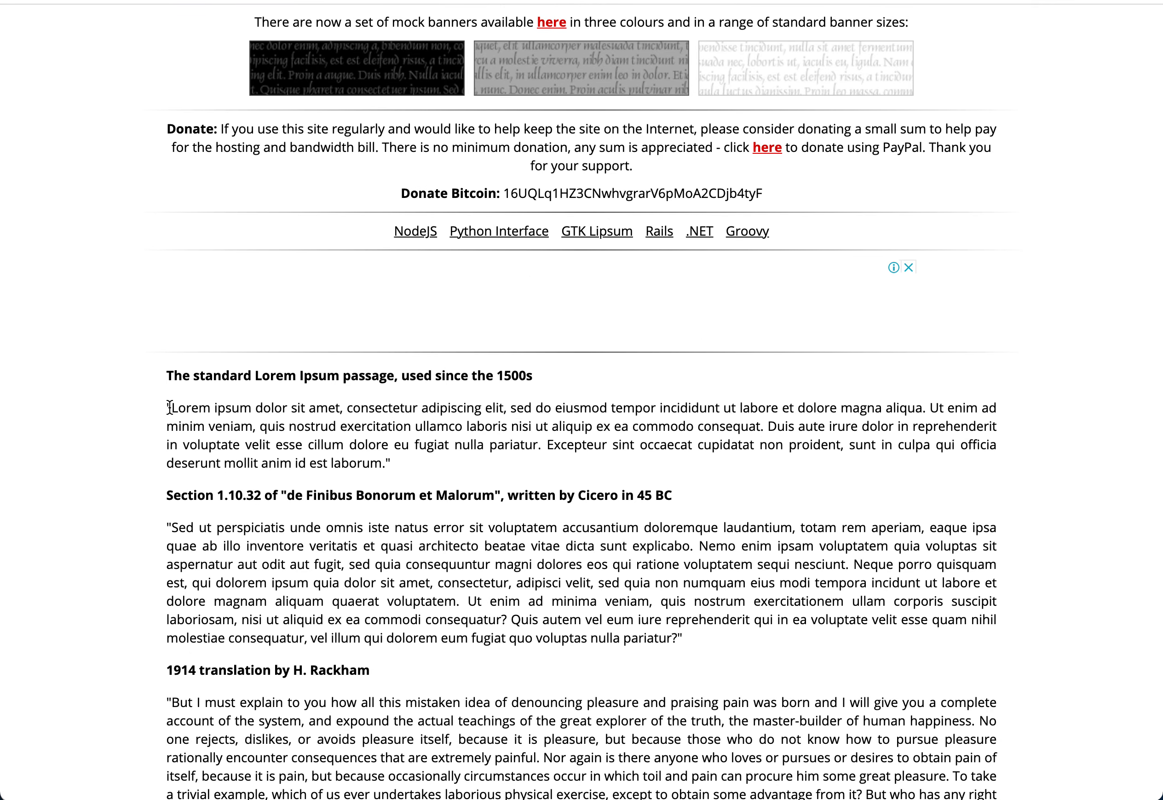
{"action": "left_click_drag", "start_coordinate": [170, 408], "coordinate": [432, 464]}
{"action": "key", "text": "ctrl+c"}
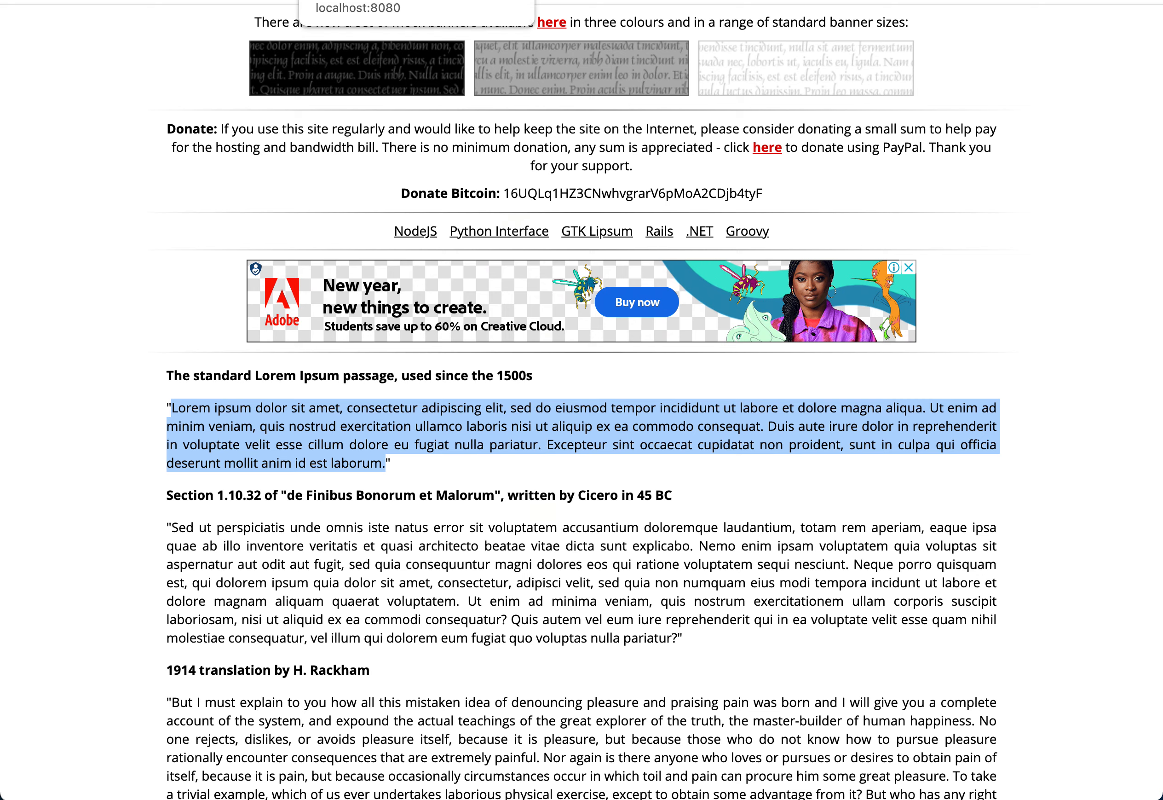
- Switch back to the component editor and replace the Name layer's text expression with the copied Lorem Ipsum passage
{"action": "left_click", "coordinate": [369, 1]}
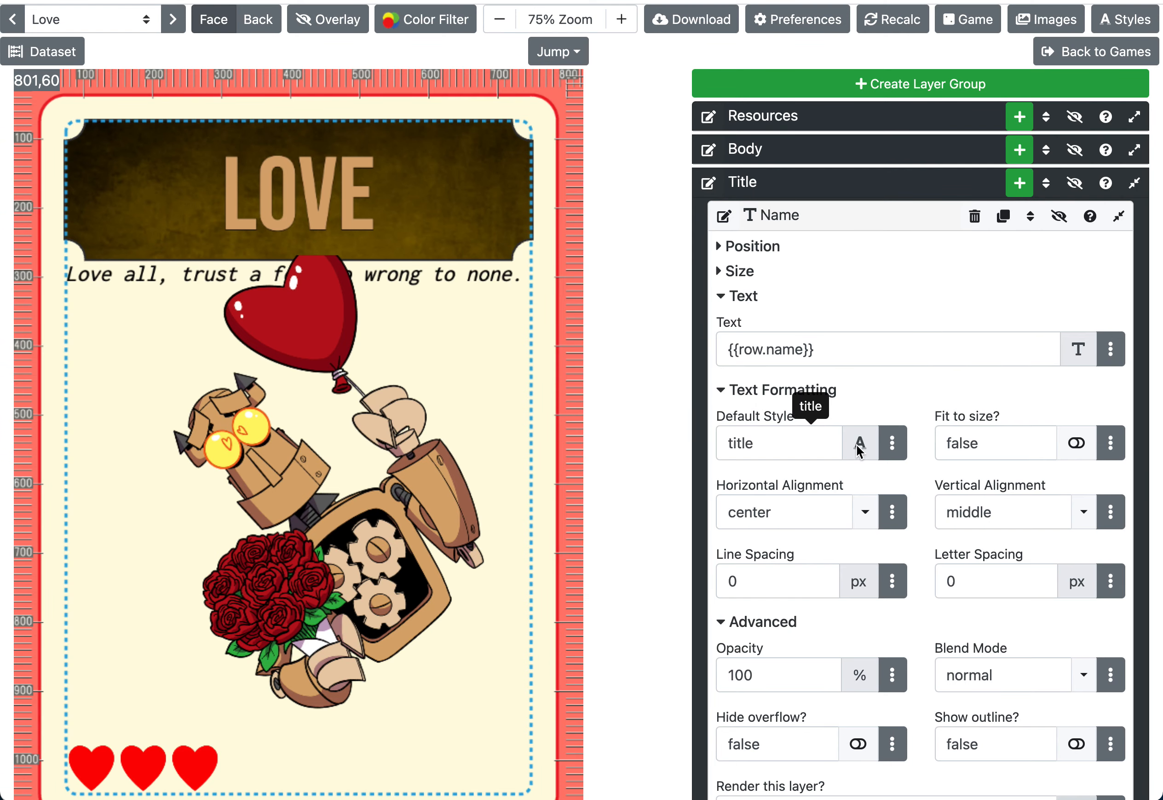
{"action": "left_click", "coordinate": [893, 347]}
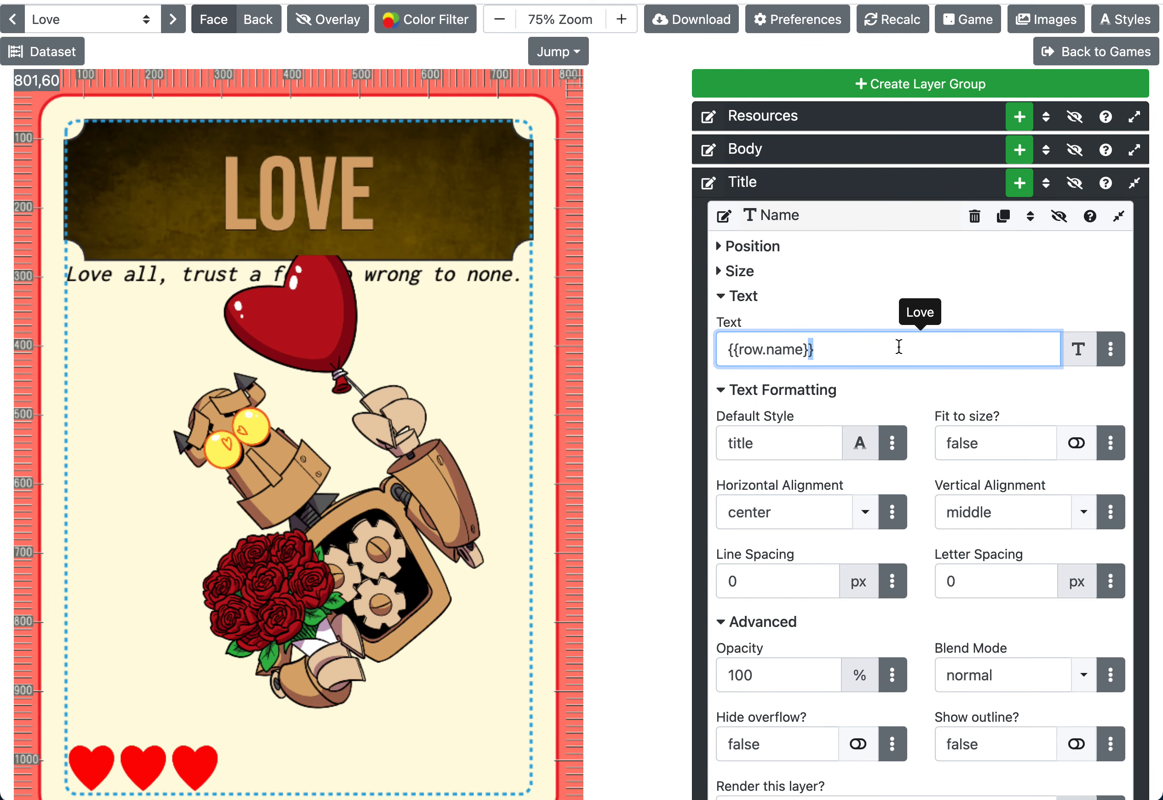
{"action": "left_click", "coordinate": [1078, 349]}
{"action": "key", "text": "ctrl+a"}
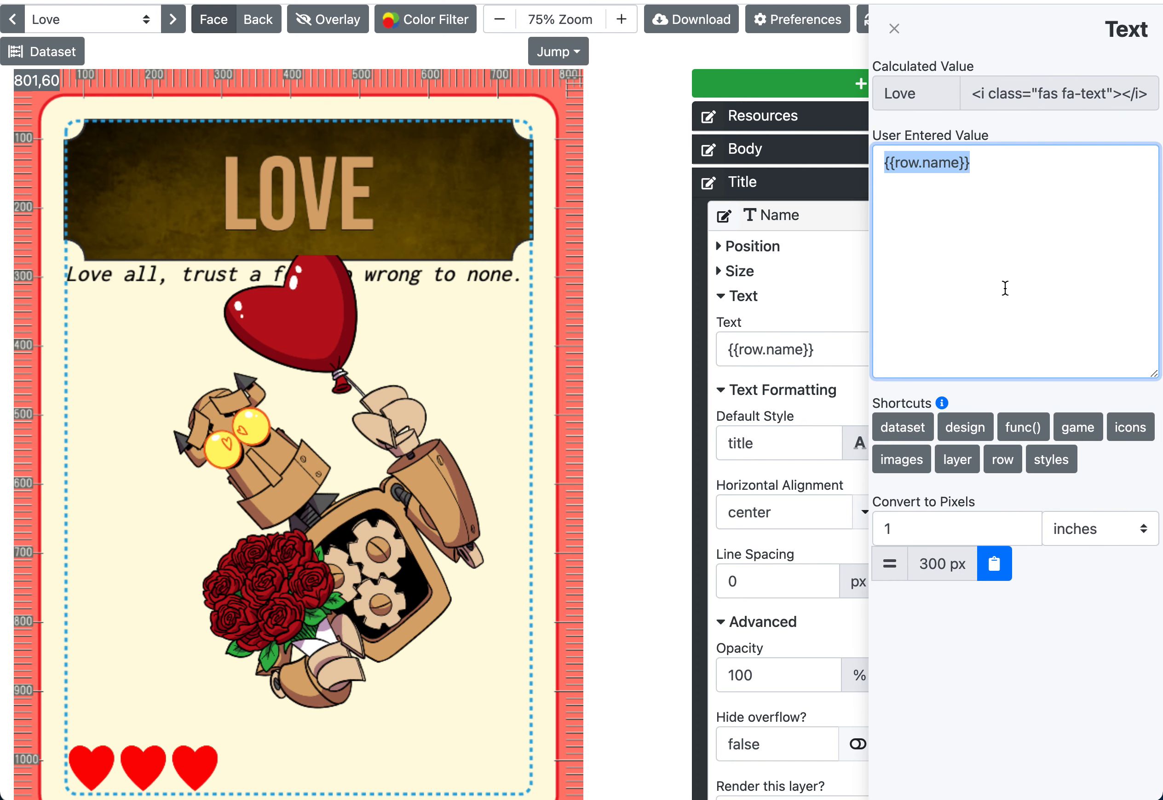
{"action": "key", "text": "ctrl+v"}
{"action": "left_click", "coordinate": [999, 123]}
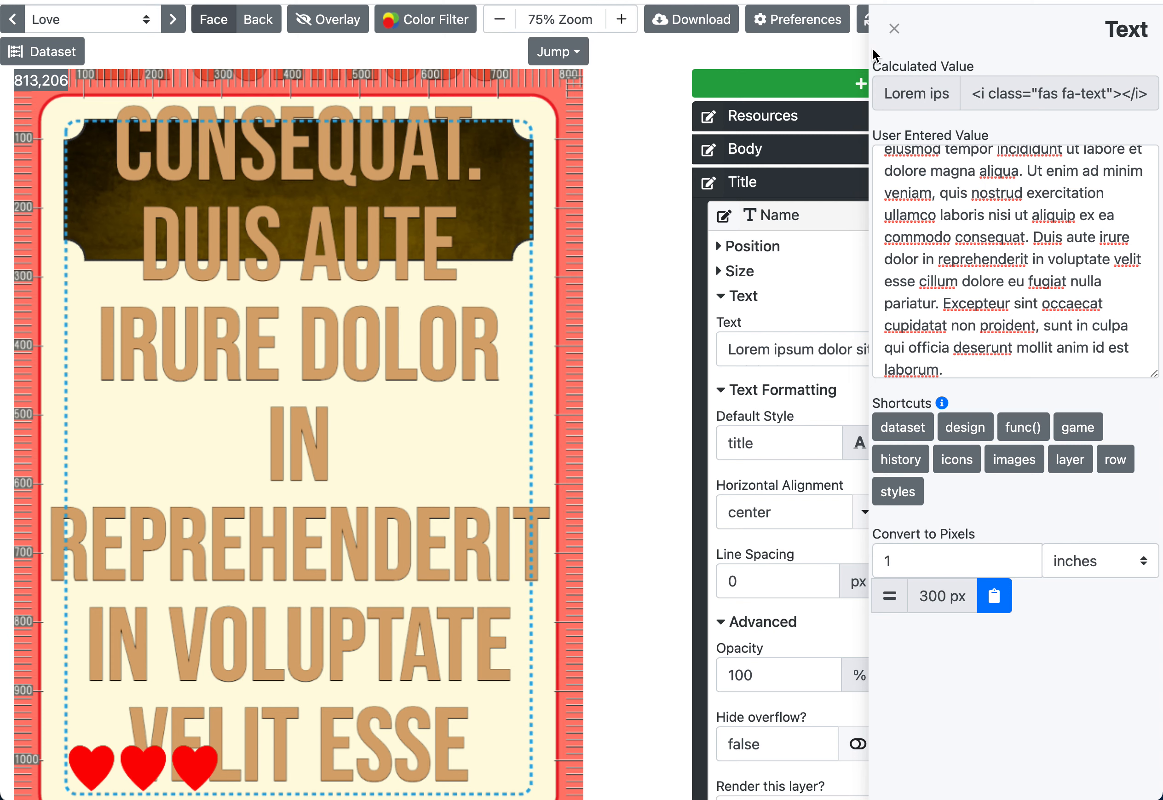
{"action": "left_click", "coordinate": [894, 29]}
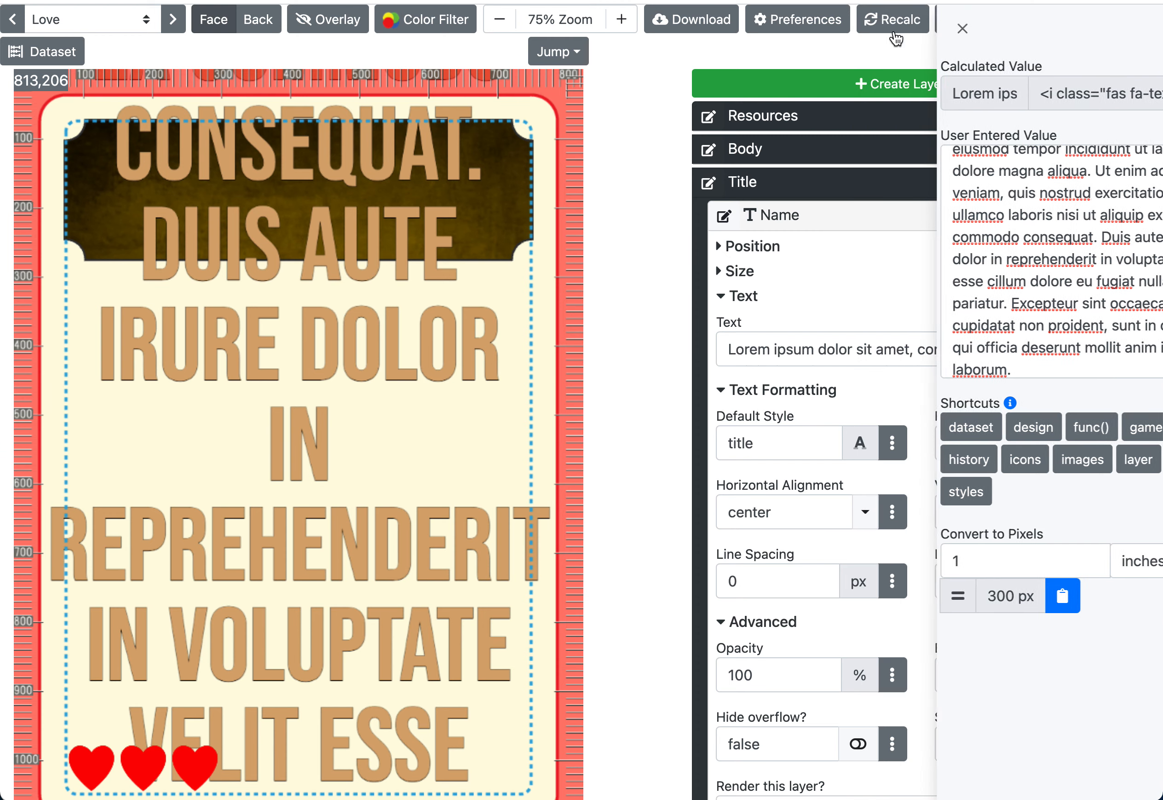
- Expand the Name layer's Size section, and set its Hide overflow option to true
{"action": "left_click", "coordinate": [741, 271]}
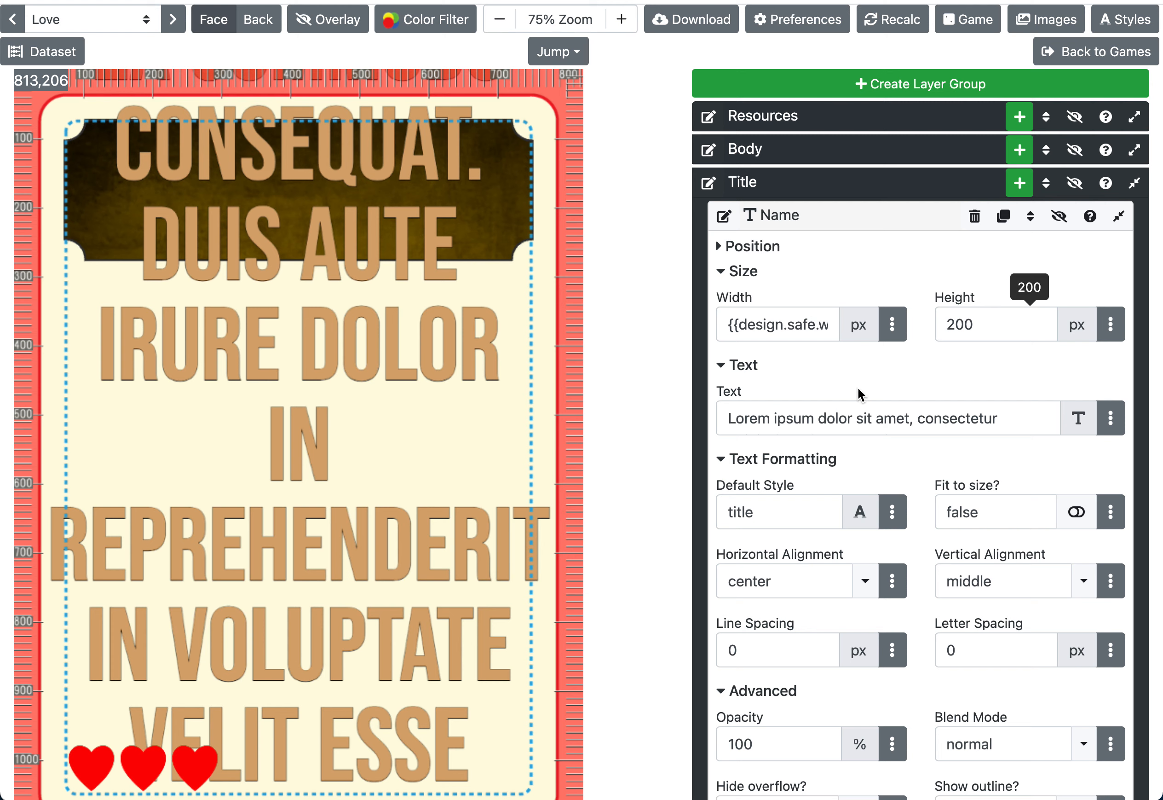
{"action": "scroll", "coordinate": [754, 527], "scroll_direction": "down", "scroll_amount": 5}
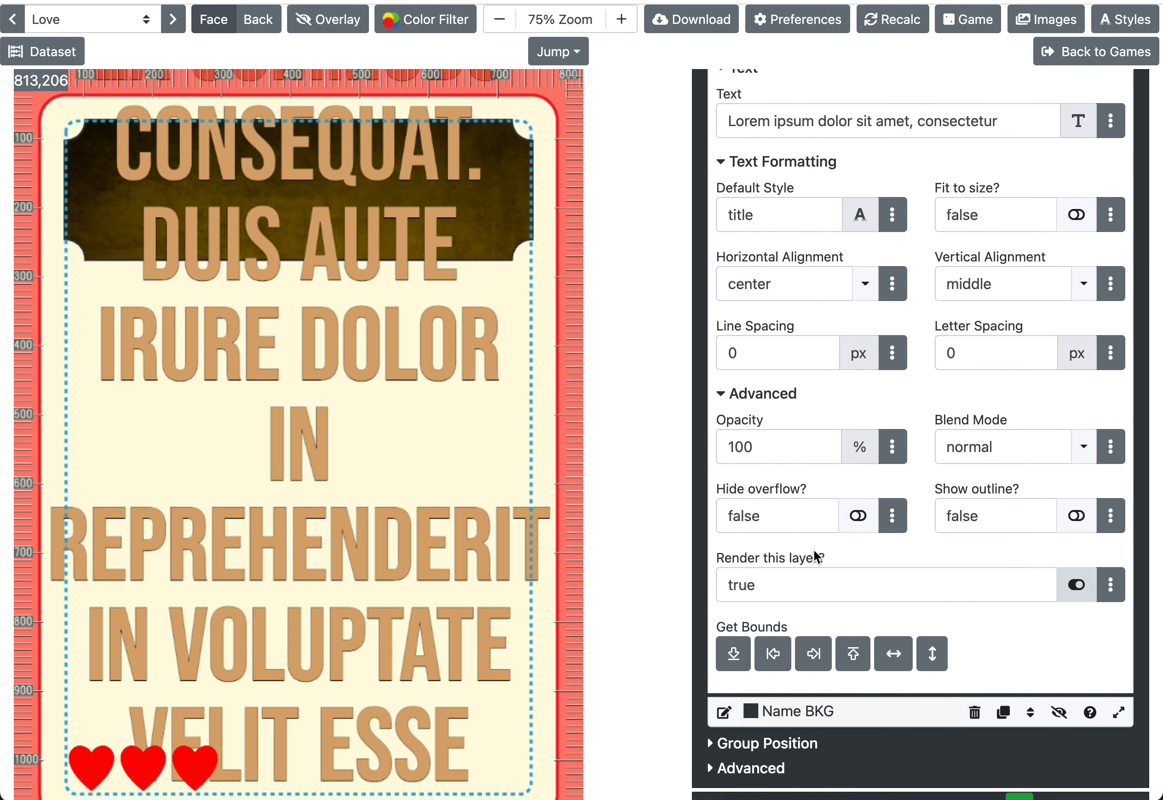
{"action": "left_click", "coordinate": [892, 515]}
{"action": "left_click", "coordinate": [884, 88]}
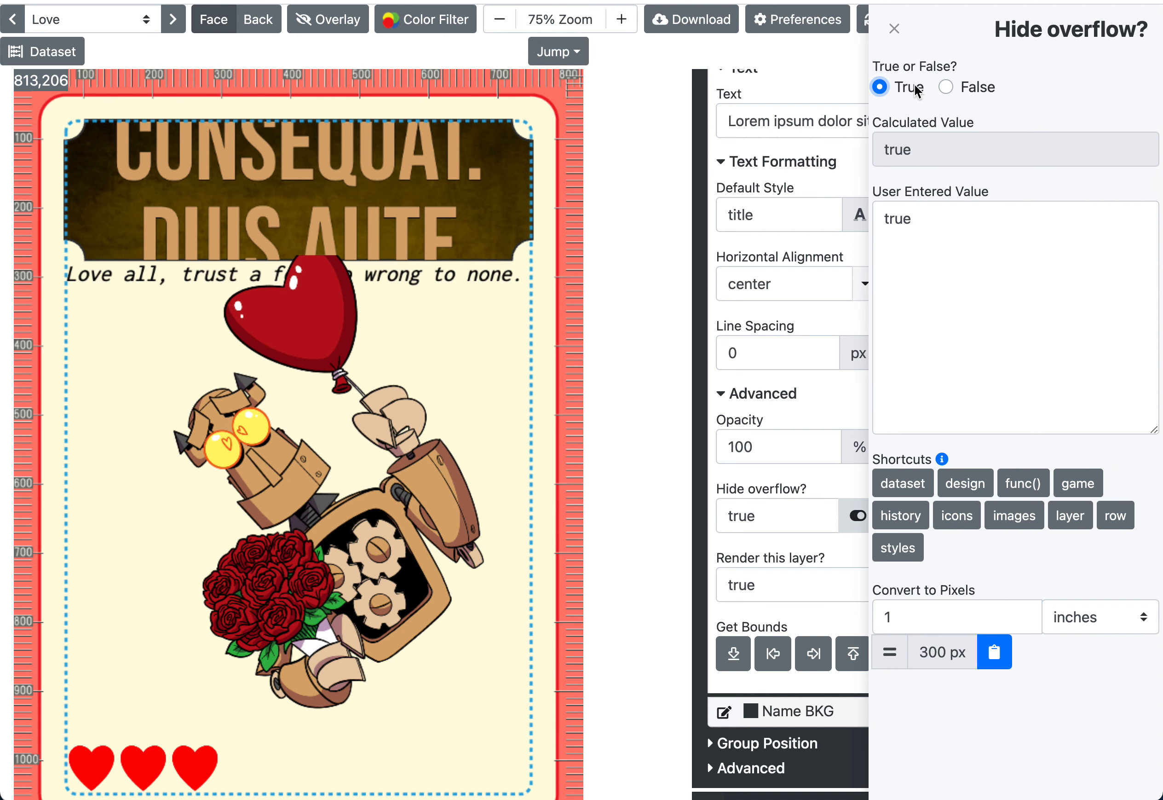
{"action": "left_click", "coordinate": [895, 29]}
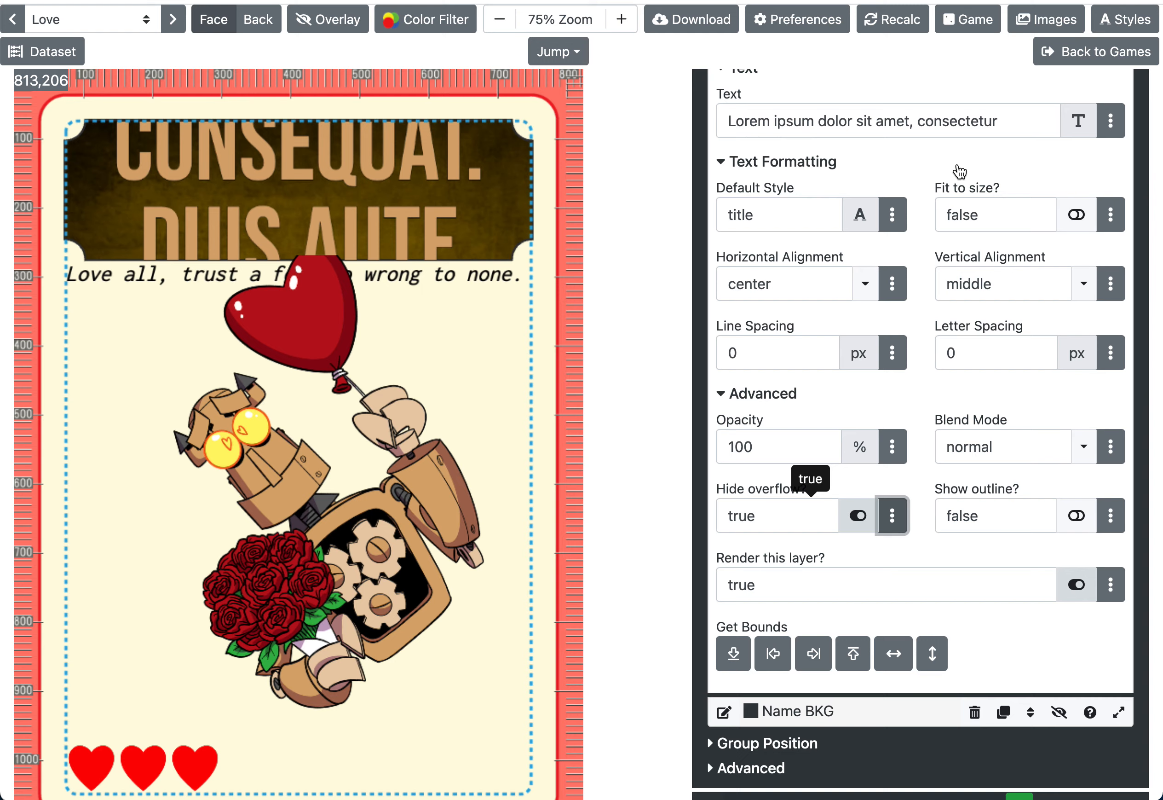
- Rotate the Name layer freehand to about 309°
{"action": "scroll", "coordinate": [959, 172], "scroll_direction": "up", "scroll_amount": 5}
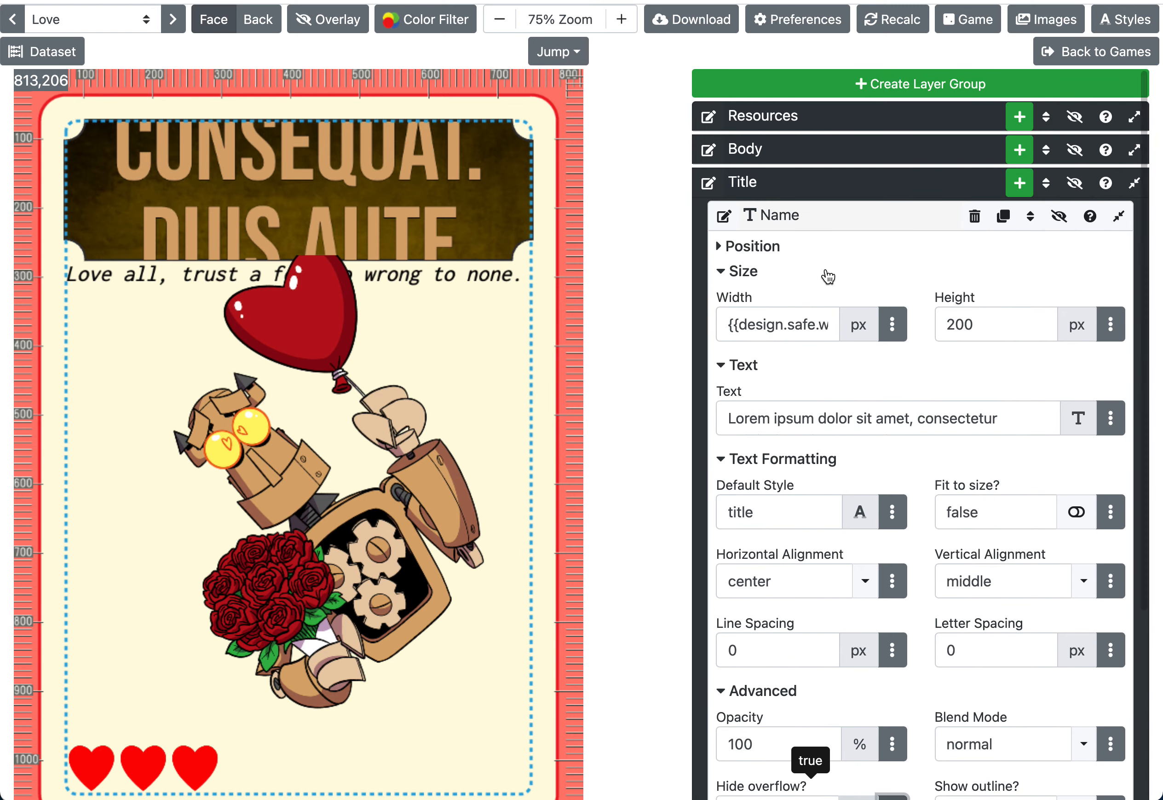
{"action": "left_click", "coordinate": [750, 248]}
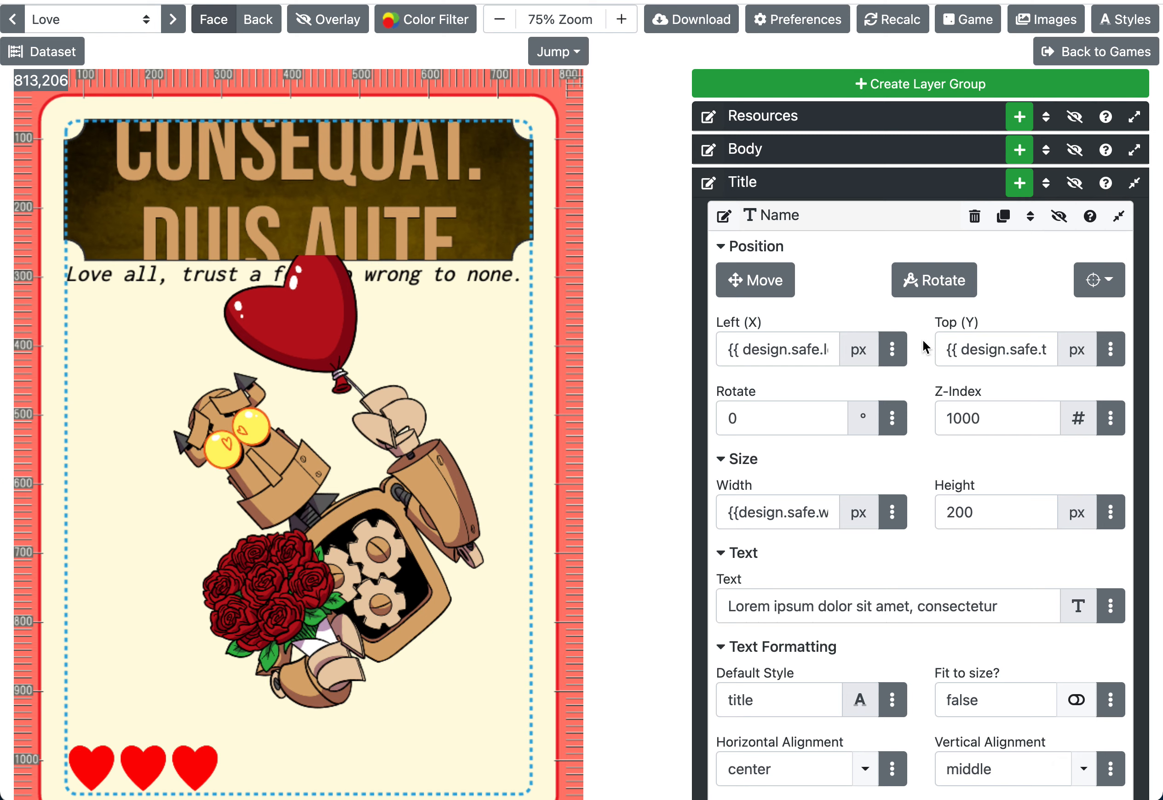
{"action": "left_click", "coordinate": [931, 280]}
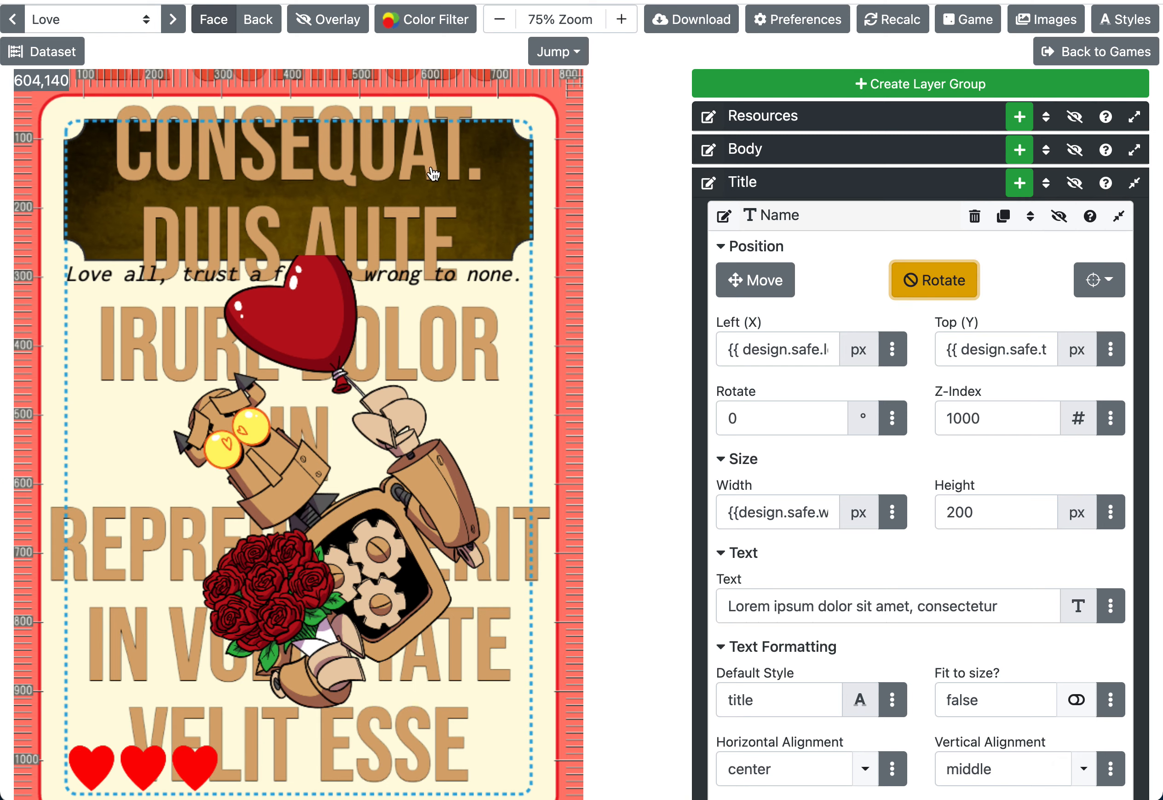
{"action": "left_click_drag", "start_coordinate": [433, 174], "coordinate": [148, 19]}
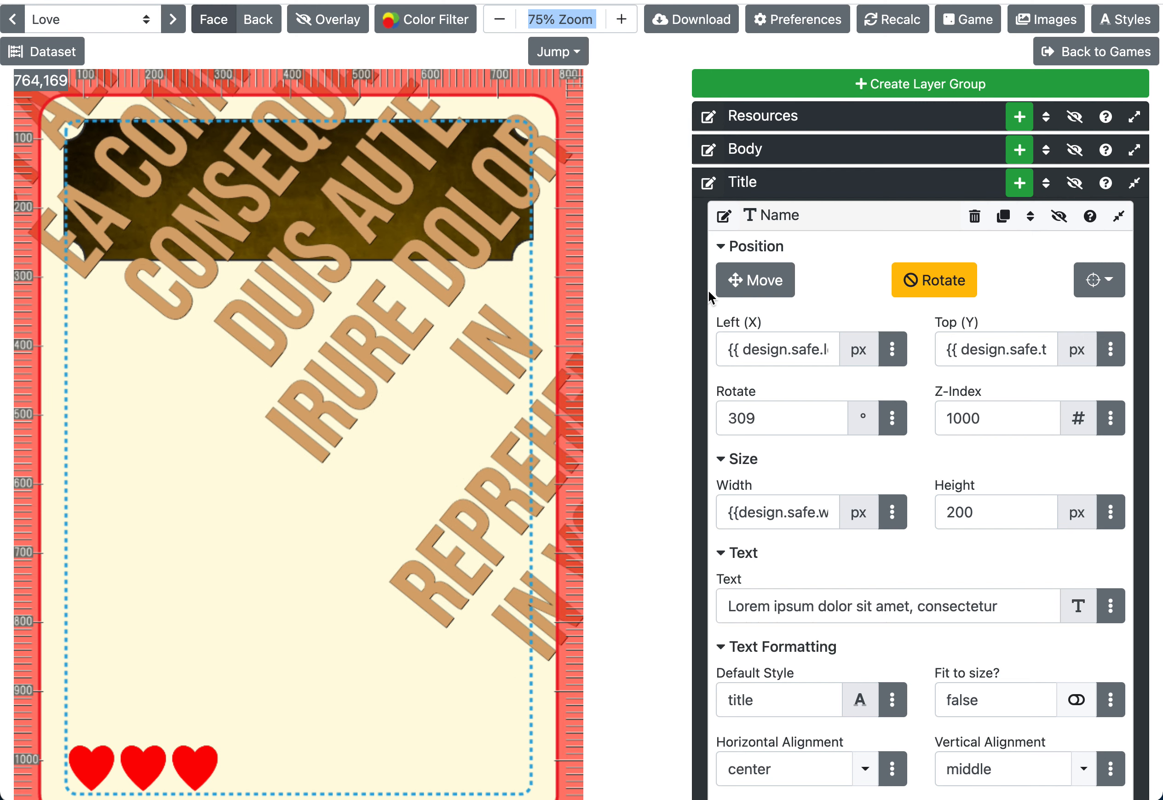
{"action": "left_click", "coordinate": [958, 288]}
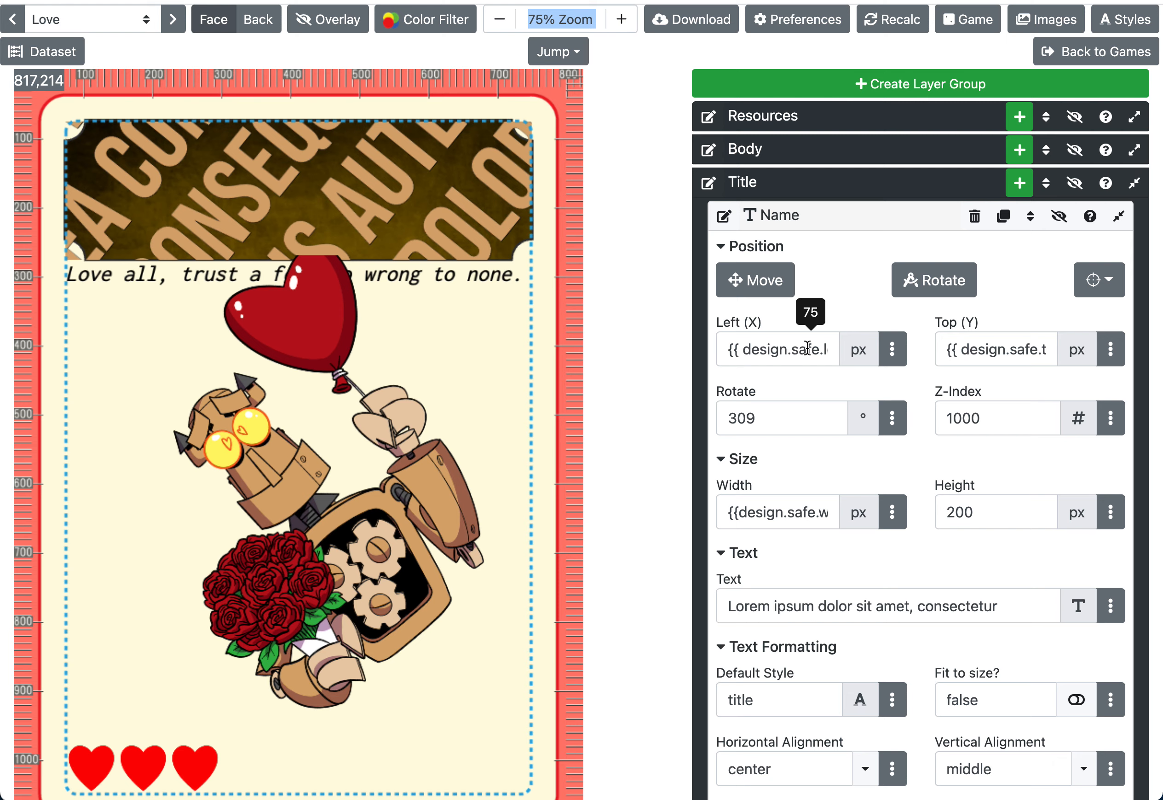
- Reload the editor page to discard the layer changes, and reopen the Name layer in the Title group
{"action": "key", "text": "super+r"}
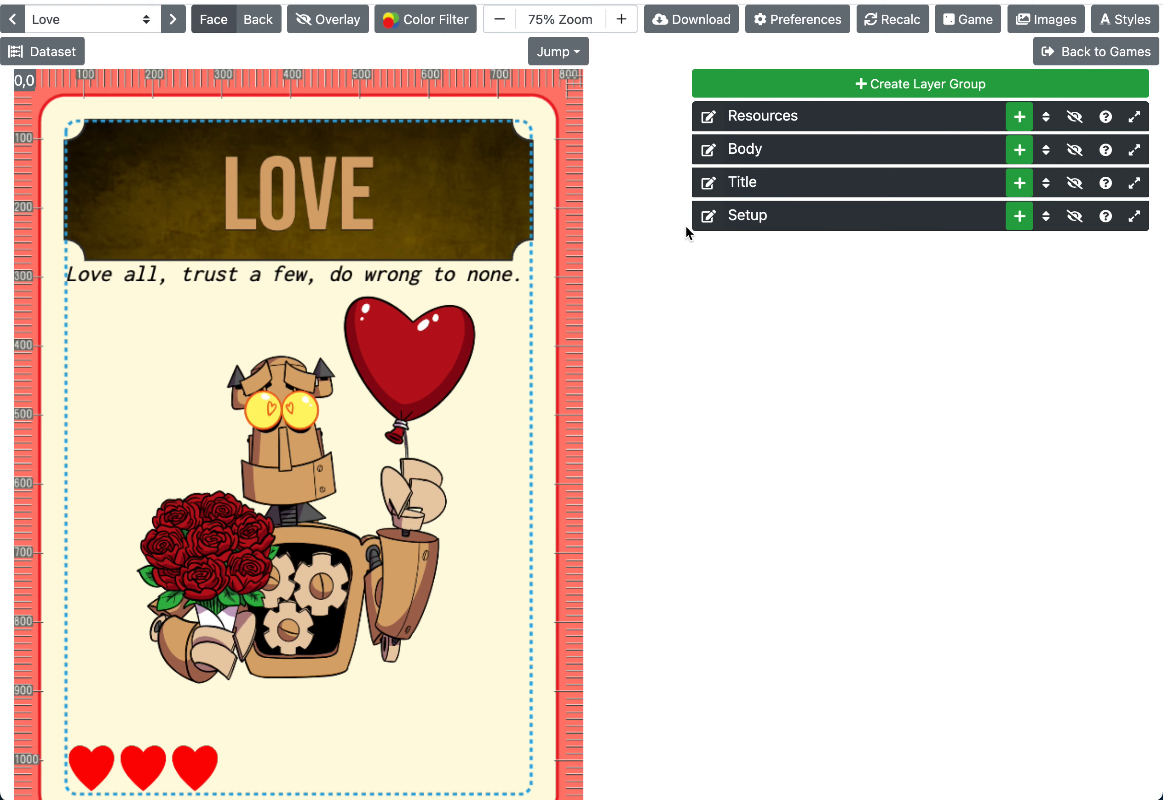
{"action": "left_click", "coordinate": [806, 187]}
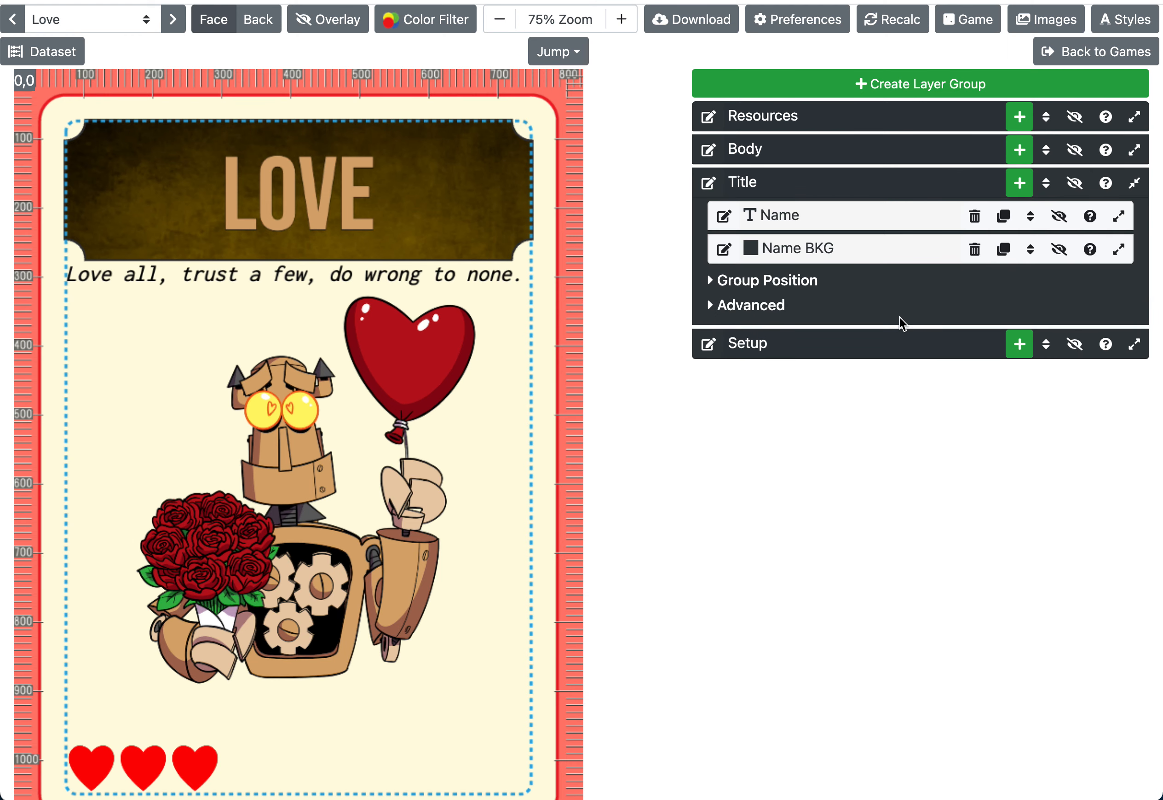
{"action": "left_click", "coordinate": [908, 225]}
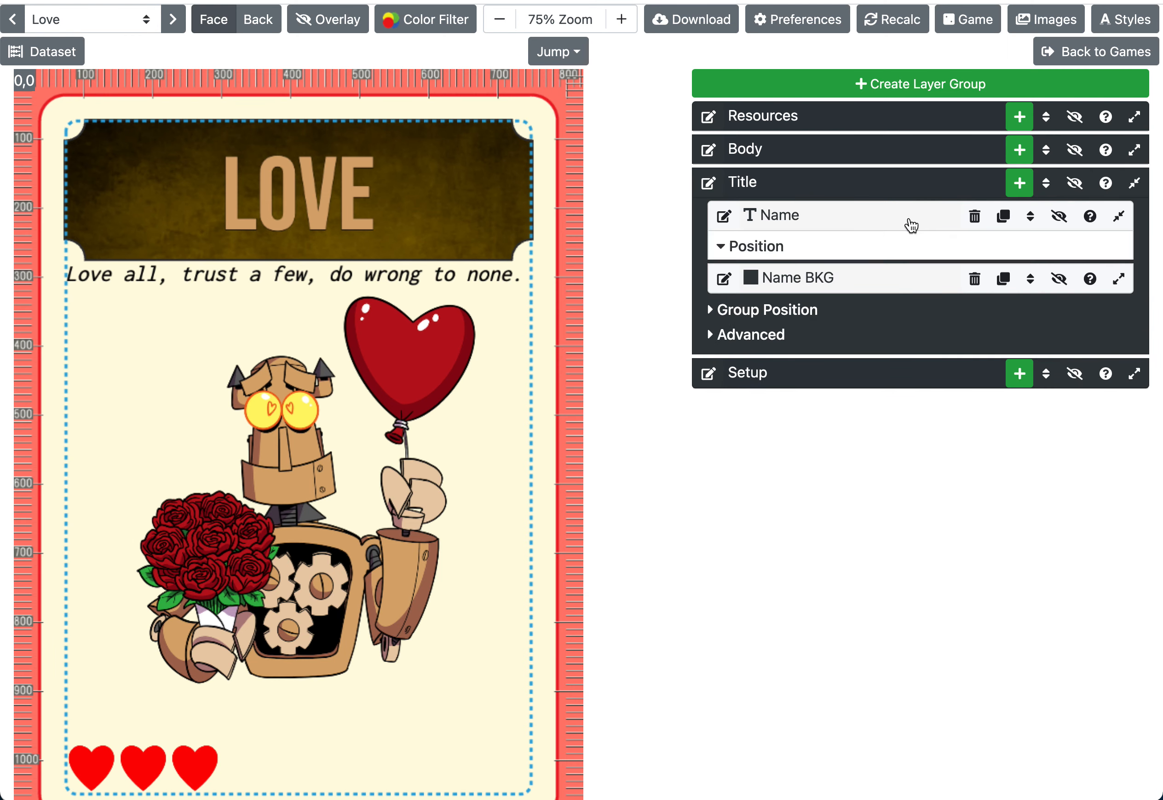
- Collapse the Name layer's Text Formatting, Position, Text and Size sections, leaving its Advanced section expanded
{"action": "scroll", "coordinate": [903, 323], "scroll_direction": "down", "scroll_amount": 3}
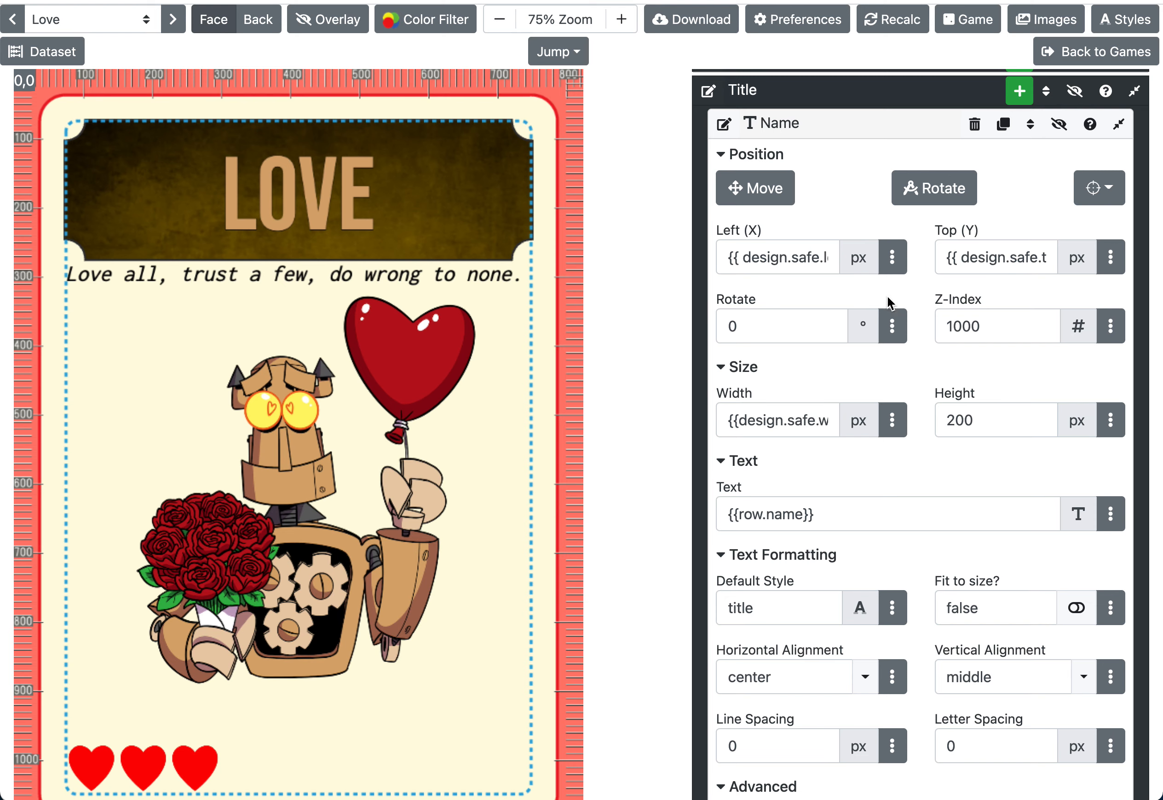
{"action": "scroll", "coordinate": [903, 355], "scroll_direction": "down", "scroll_amount": 10}
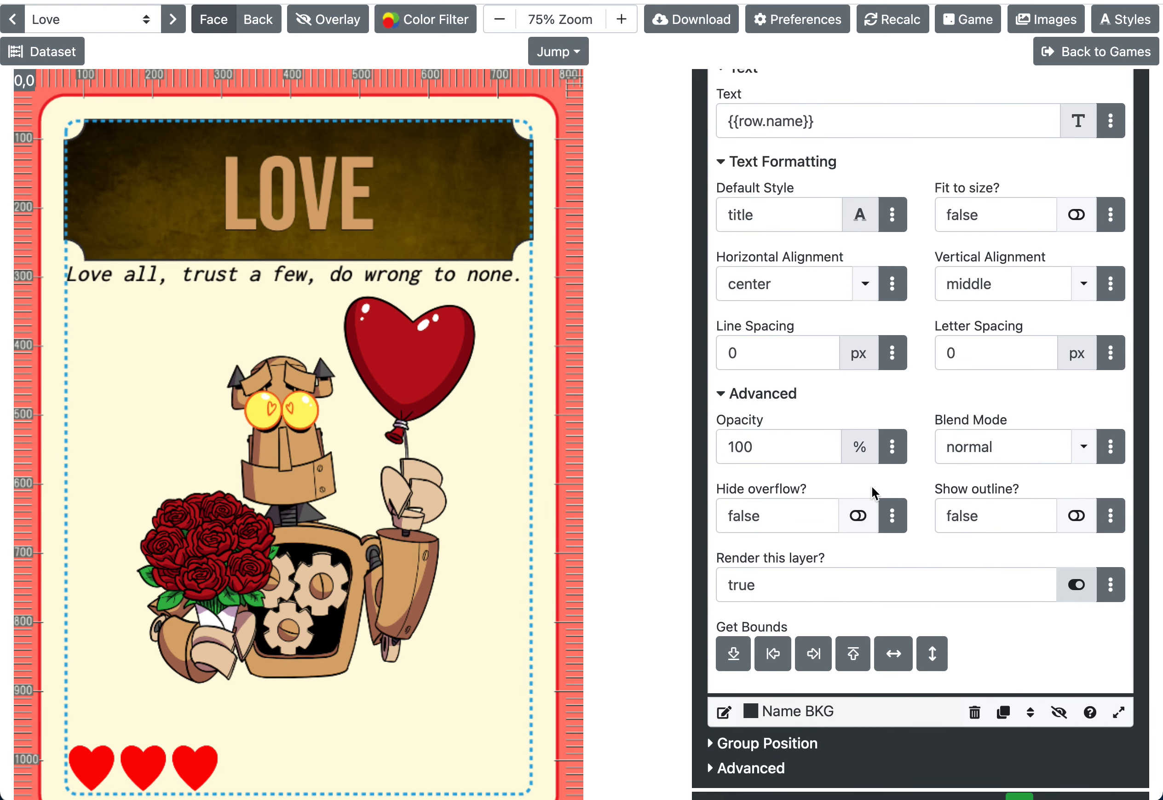
{"action": "left_click", "coordinate": [773, 172]}
{"action": "scroll", "coordinate": [781, 162], "scroll_direction": "up", "scroll_amount": 7}
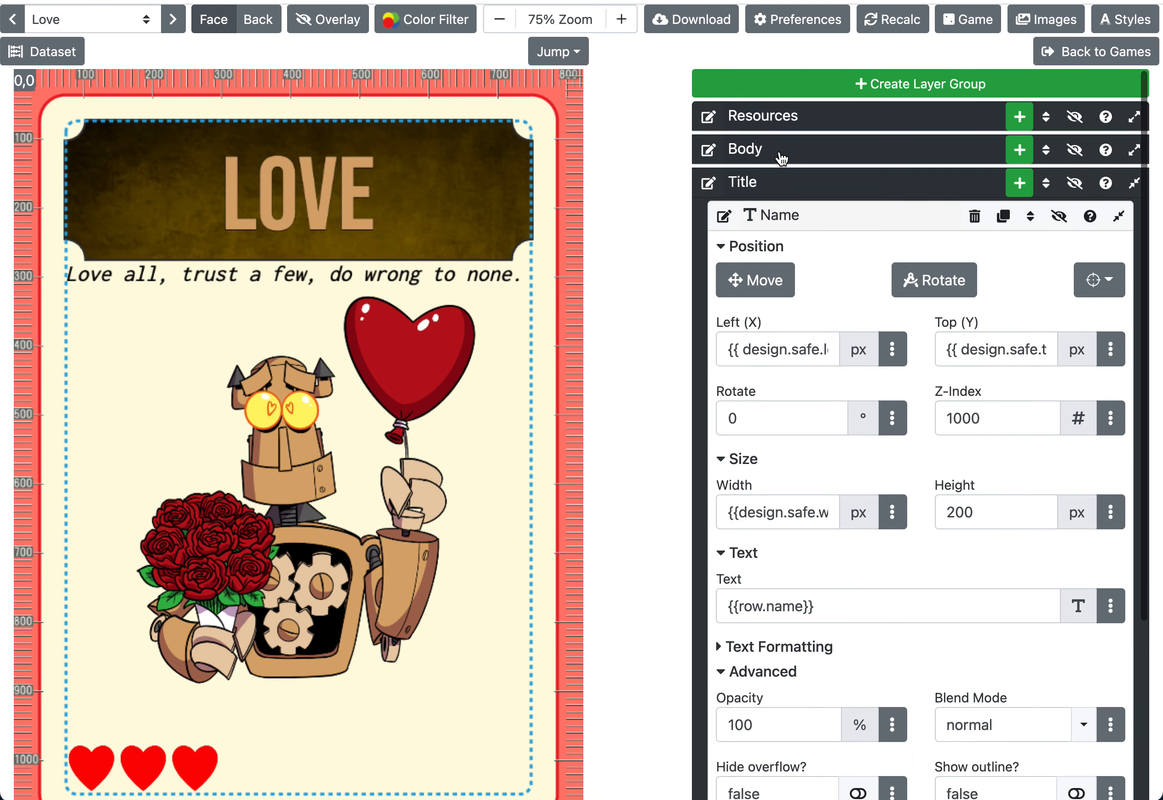
{"action": "left_click", "coordinate": [771, 247]}
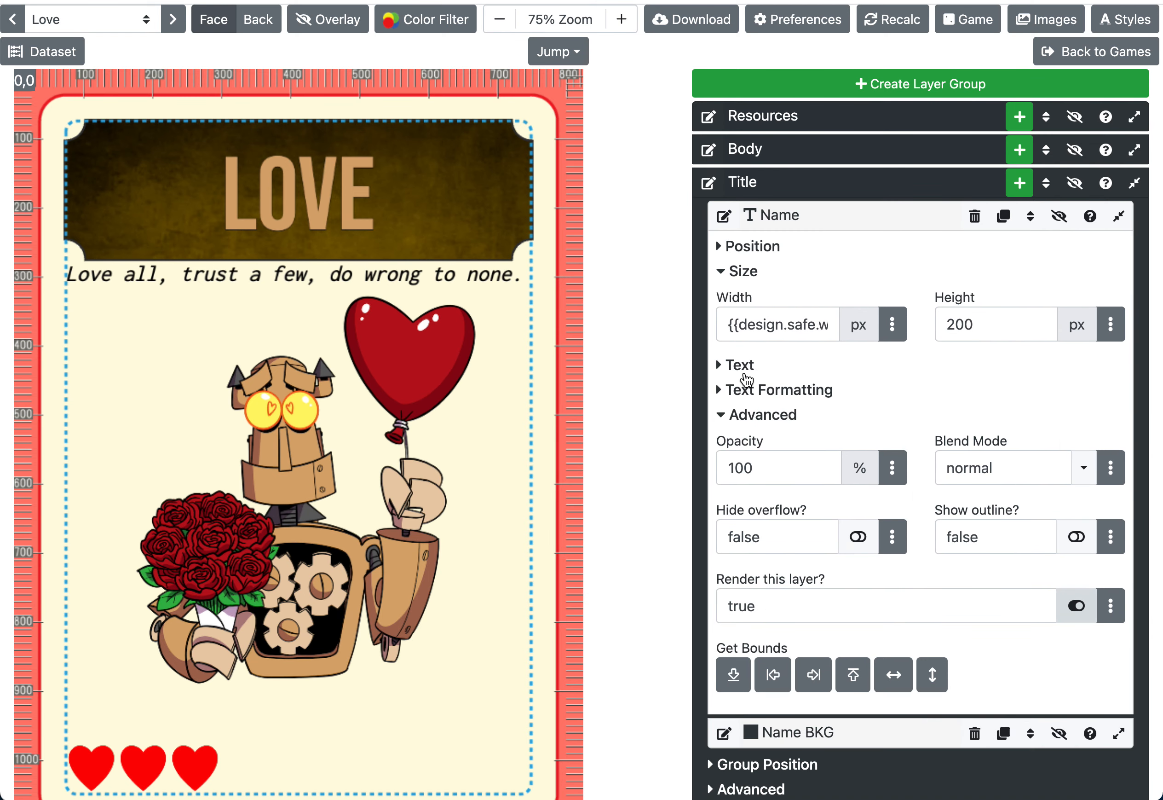
{"action": "left_click", "coordinate": [747, 367]}
{"action": "left_click", "coordinate": [751, 276]}
{"action": "scroll", "coordinate": [847, 487], "scroll_direction": "down", "scroll_amount": 1}
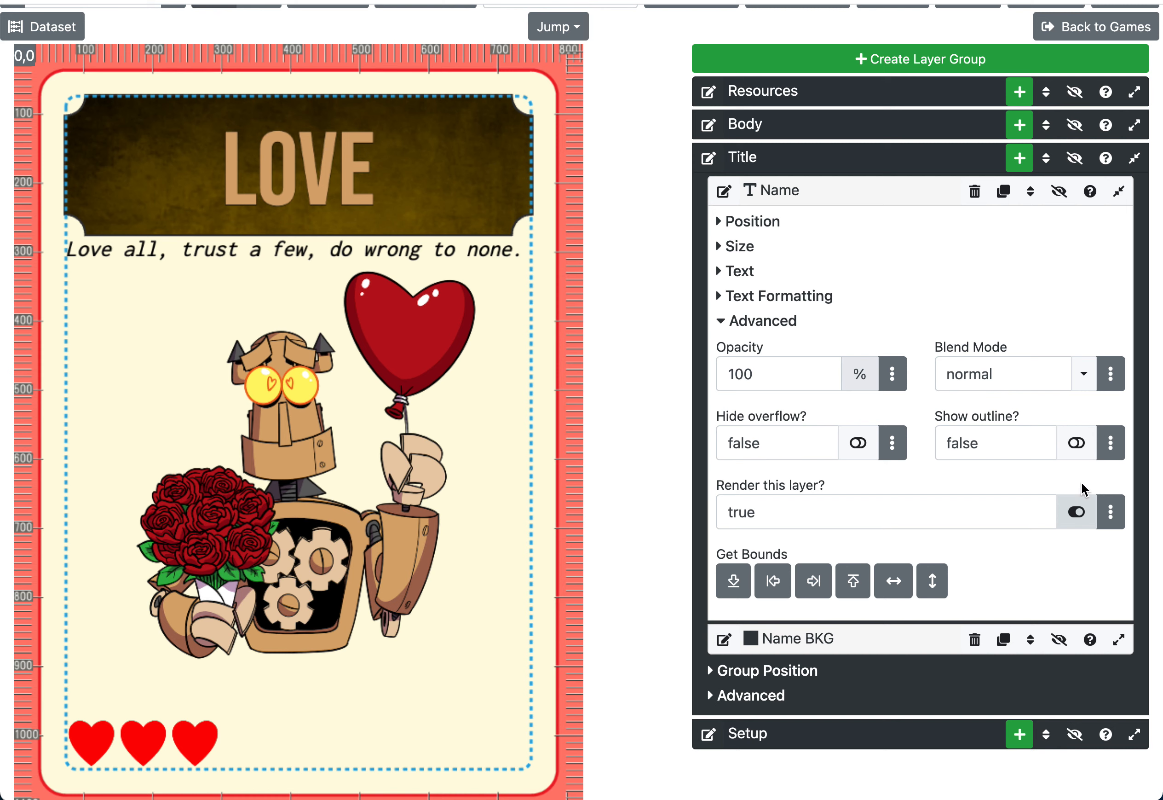
- Toggle the Name layer's Render this layer option off and on several times, and set it to false in its full value editor
{"action": "left_click", "coordinate": [1077, 513]}
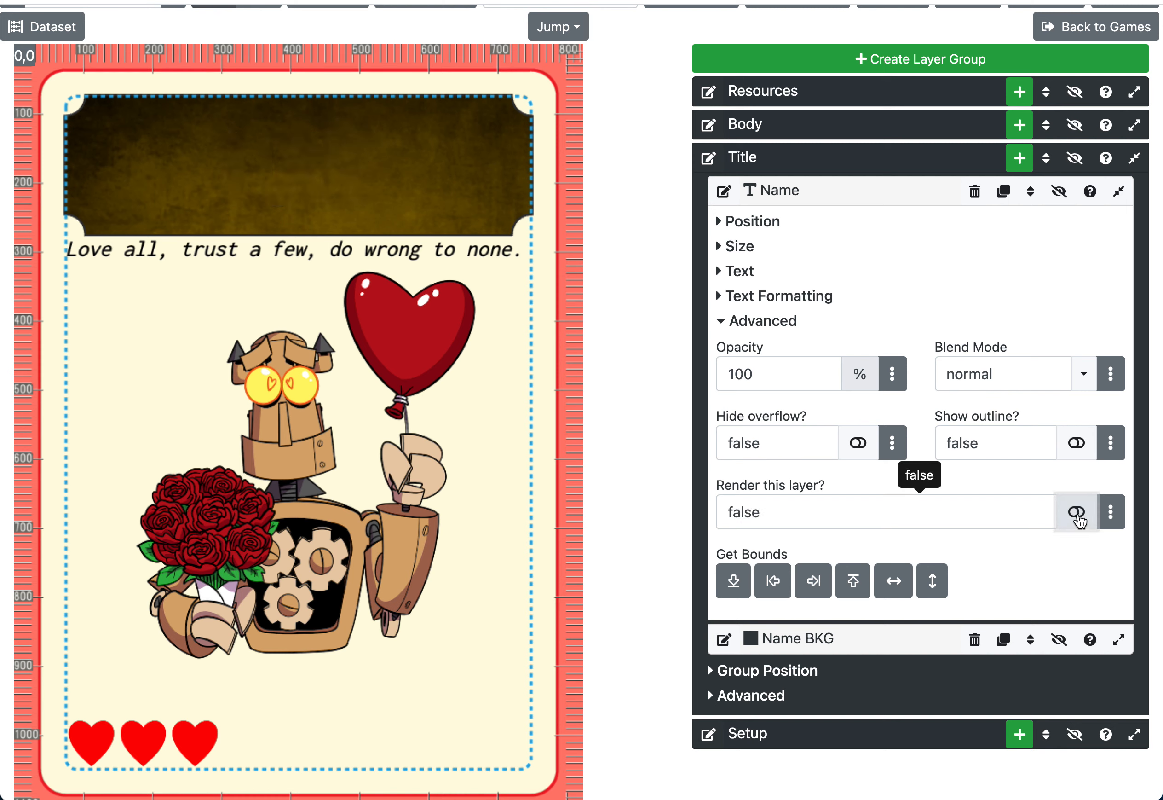
{"action": "left_click", "coordinate": [1077, 513]}
{"action": "left_click", "coordinate": [1076, 513]}
{"action": "left_click", "coordinate": [1077, 513]}
{"action": "left_click", "coordinate": [1077, 513]}
{"action": "left_click", "coordinate": [1077, 513]}
{"action": "left_click", "coordinate": [1111, 513]}
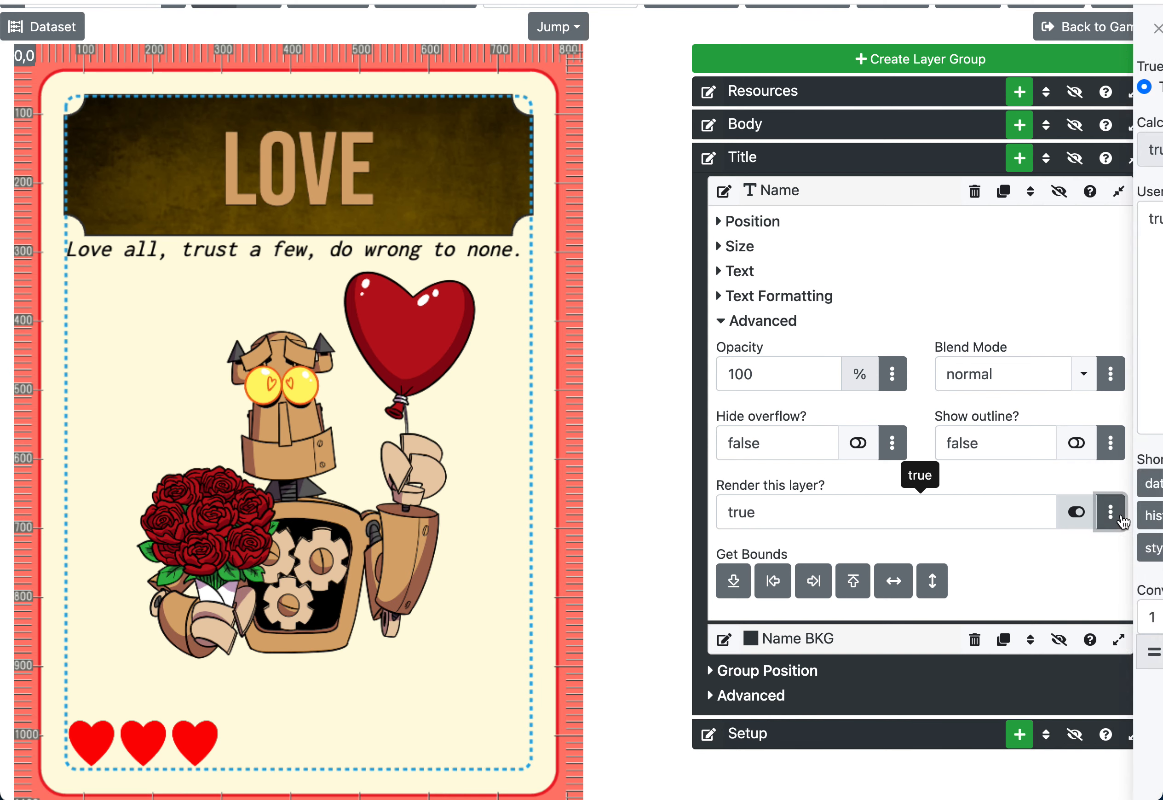
{"action": "left_click", "coordinate": [952, 86]}
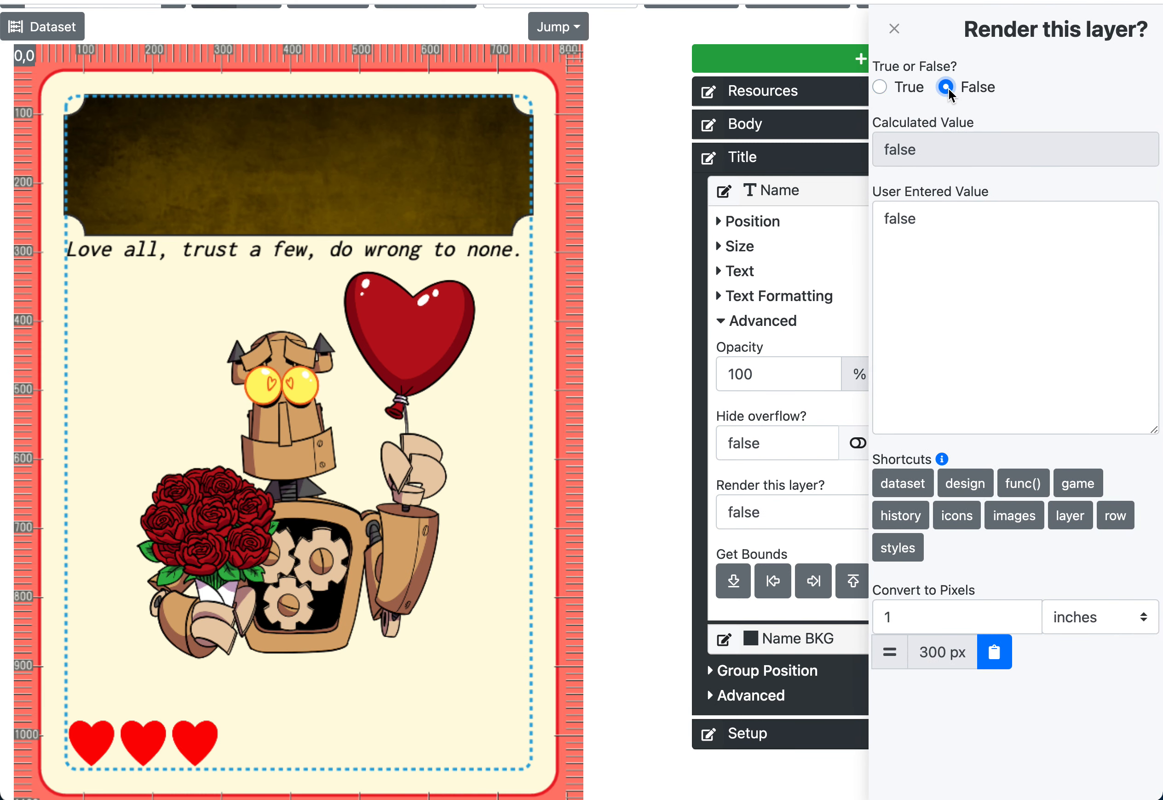
- Switch the Name layer's Render this layer option between true and false in its full value editor and its quick toggle, ending on true
{"action": "left_click", "coordinate": [915, 89]}
{"action": "left_click", "coordinate": [946, 87]}
{"action": "left_click", "coordinate": [894, 29]}
{"action": "left_click", "coordinate": [1077, 512]}
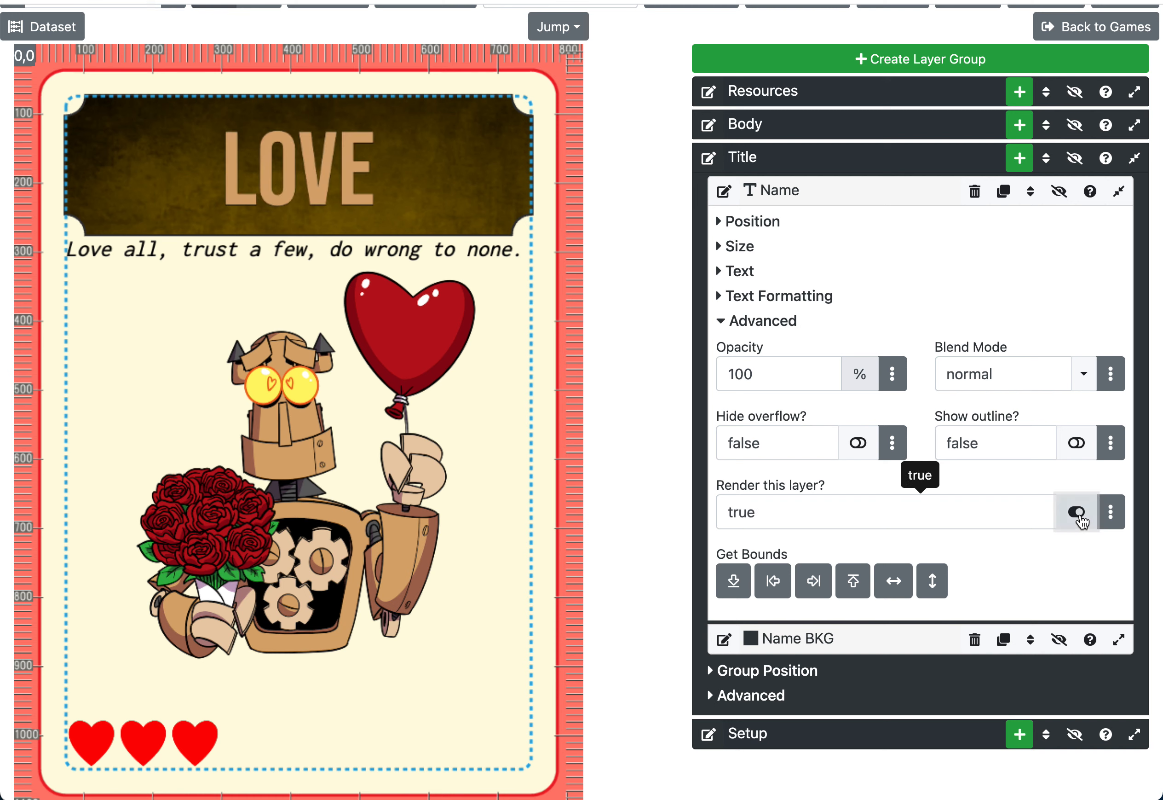
{"action": "left_click", "coordinate": [1077, 512]}
{"action": "left_click", "coordinate": [1077, 511]}
{"action": "left_click", "coordinate": [1078, 513]}
{"action": "left_click", "coordinate": [1077, 514]}
{"action": "left_click", "coordinate": [1078, 513]}
{"action": "left_click", "coordinate": [1077, 513]}
{"action": "left_click", "coordinate": [1078, 513]}
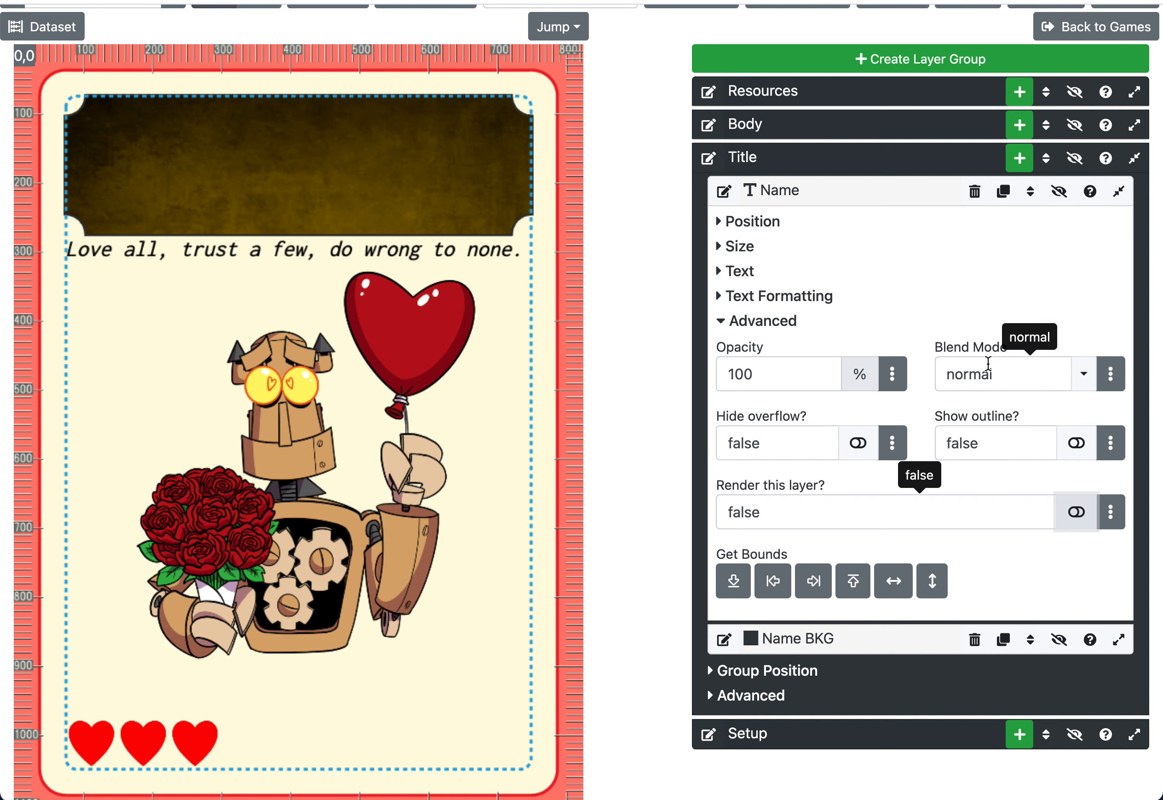
{"action": "left_click", "coordinate": [1077, 513]}
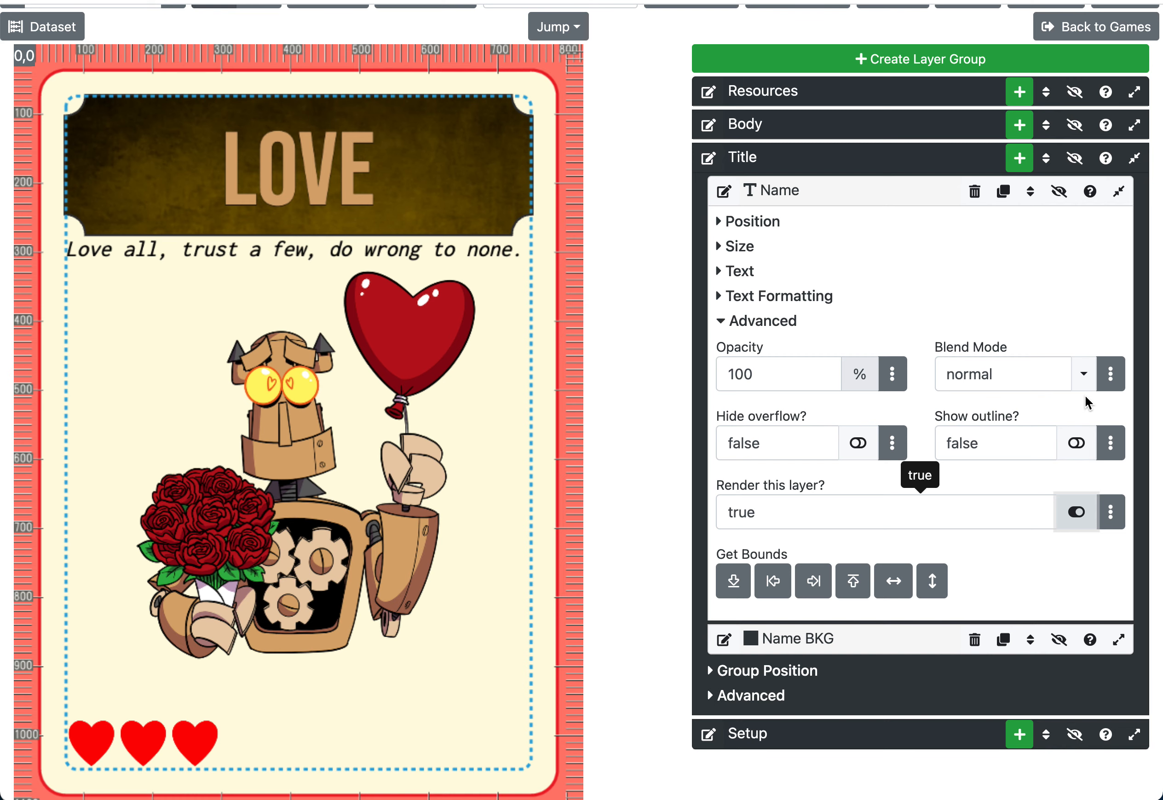
- Review the Name layer's Blend Mode choices in its full value editor, and set its Blend Mode to Multiply from the quick list
{"action": "left_click", "coordinate": [1111, 375]}
{"action": "left_click", "coordinate": [1073, 106]}
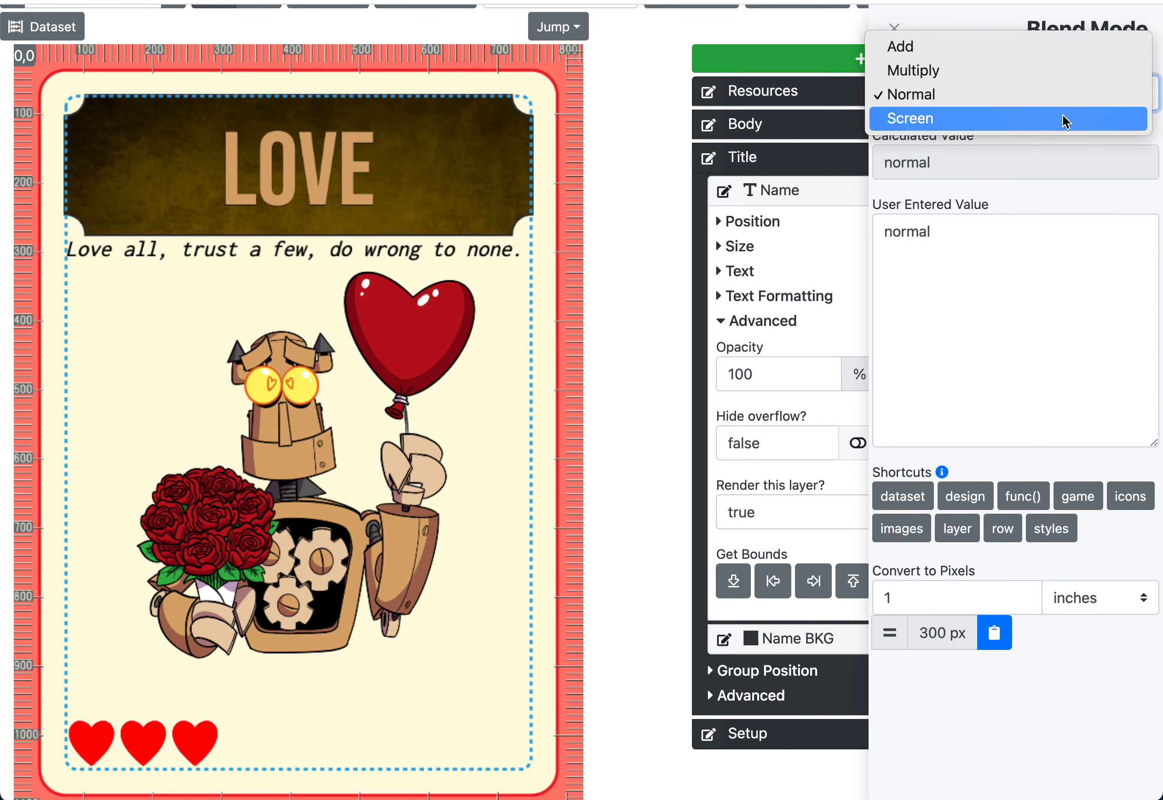
{"action": "left_click", "coordinate": [1051, 239]}
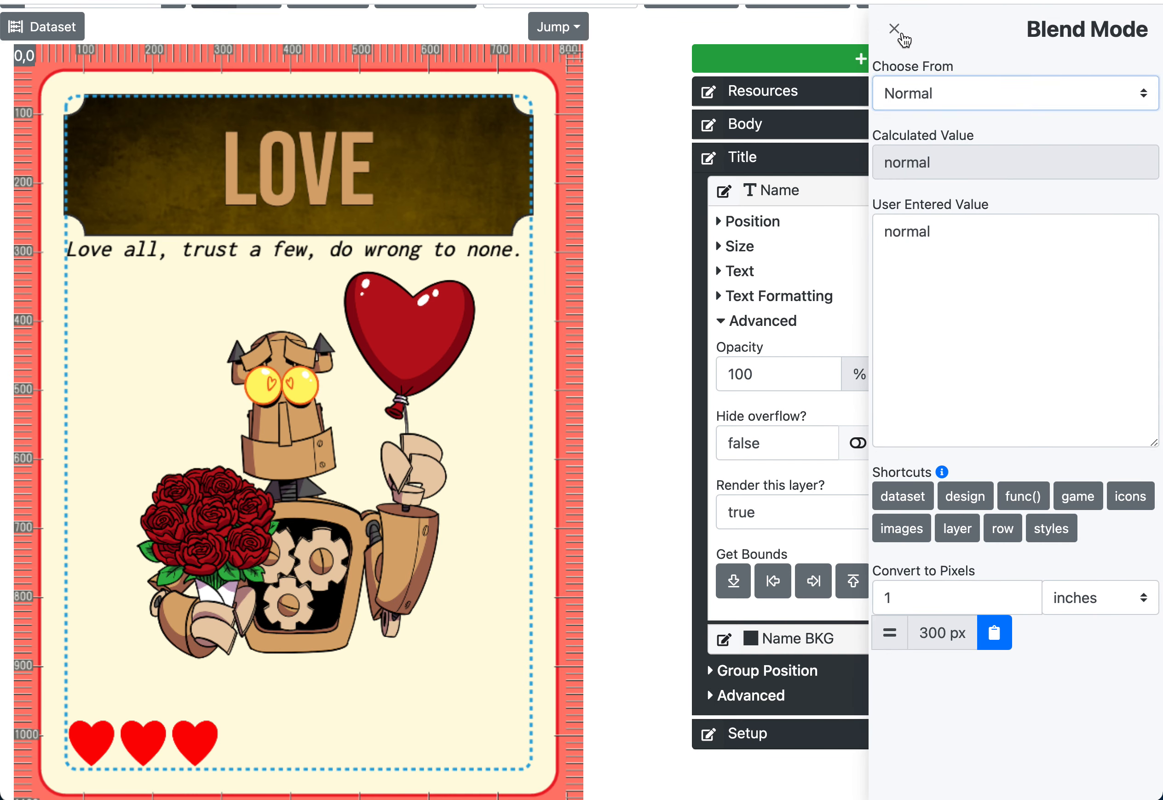
{"action": "left_click", "coordinate": [894, 29]}
{"action": "left_click", "coordinate": [1083, 388]}
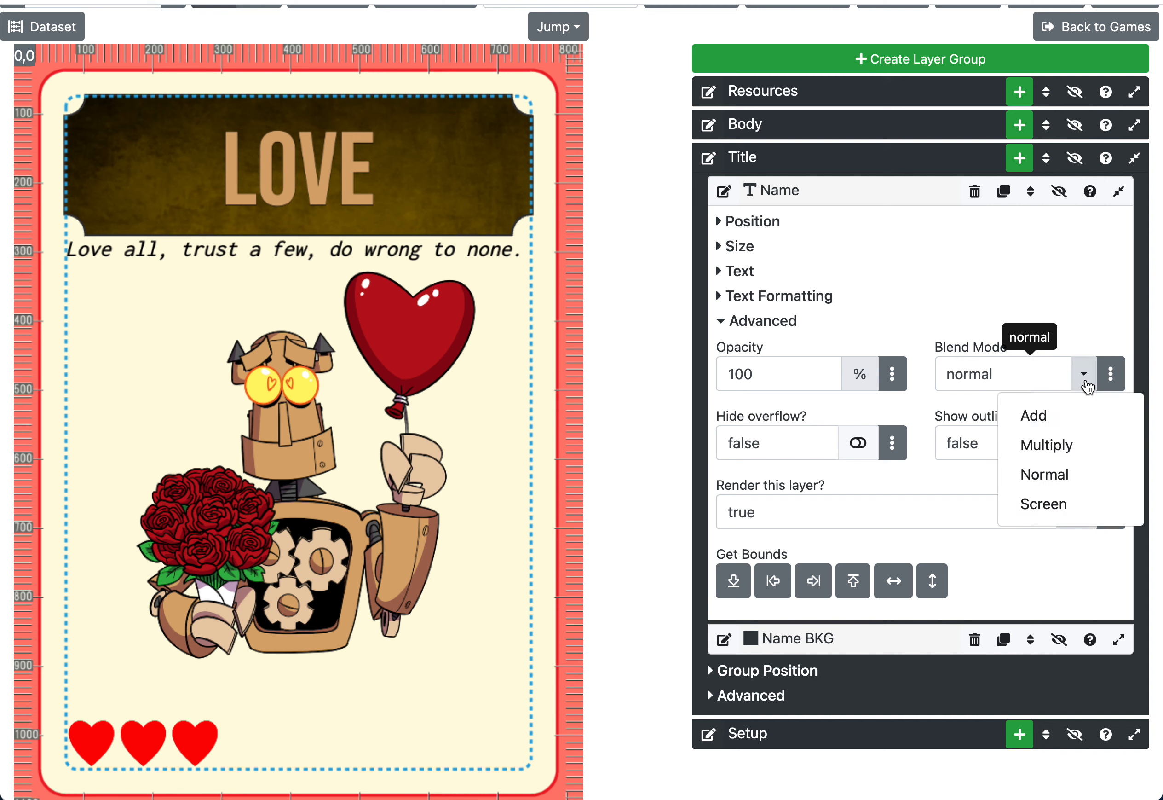
{"action": "left_click", "coordinate": [1083, 451]}
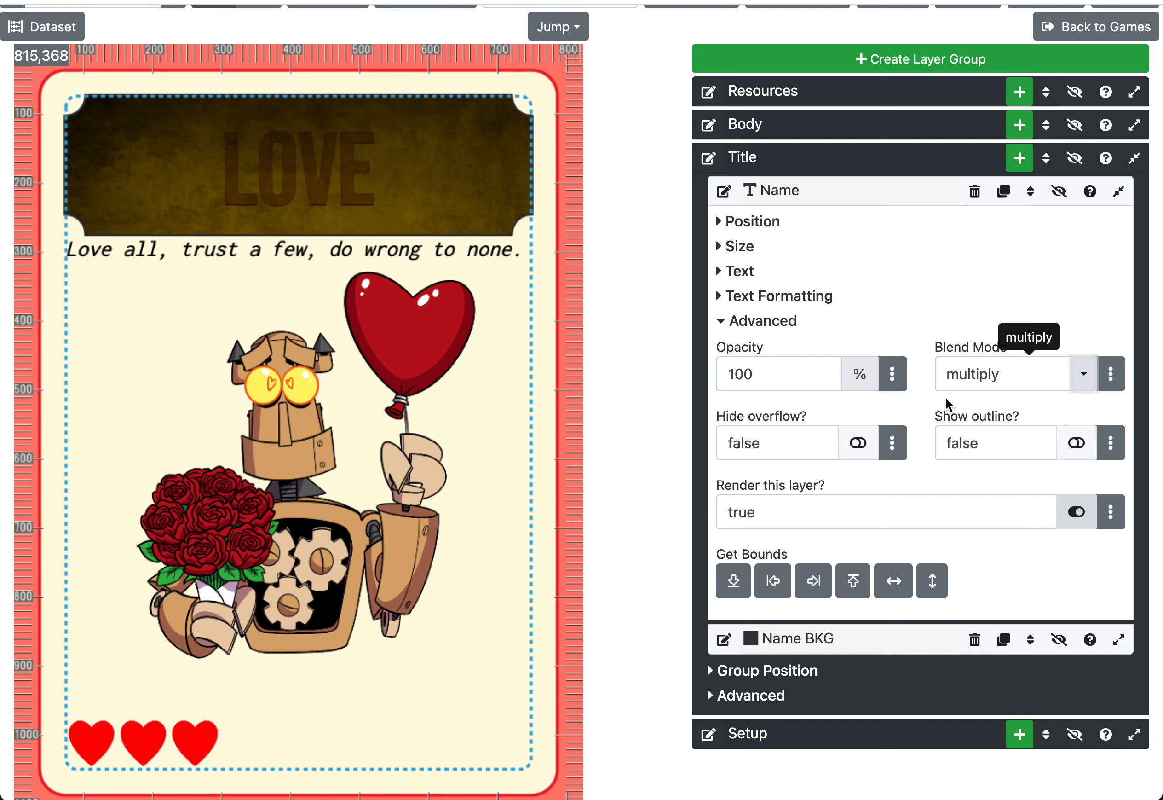
- Compare the Name layer's Blend Mode choices in the full value editor and the quick list without picking a different mode
{"action": "left_click", "coordinate": [1110, 375]}
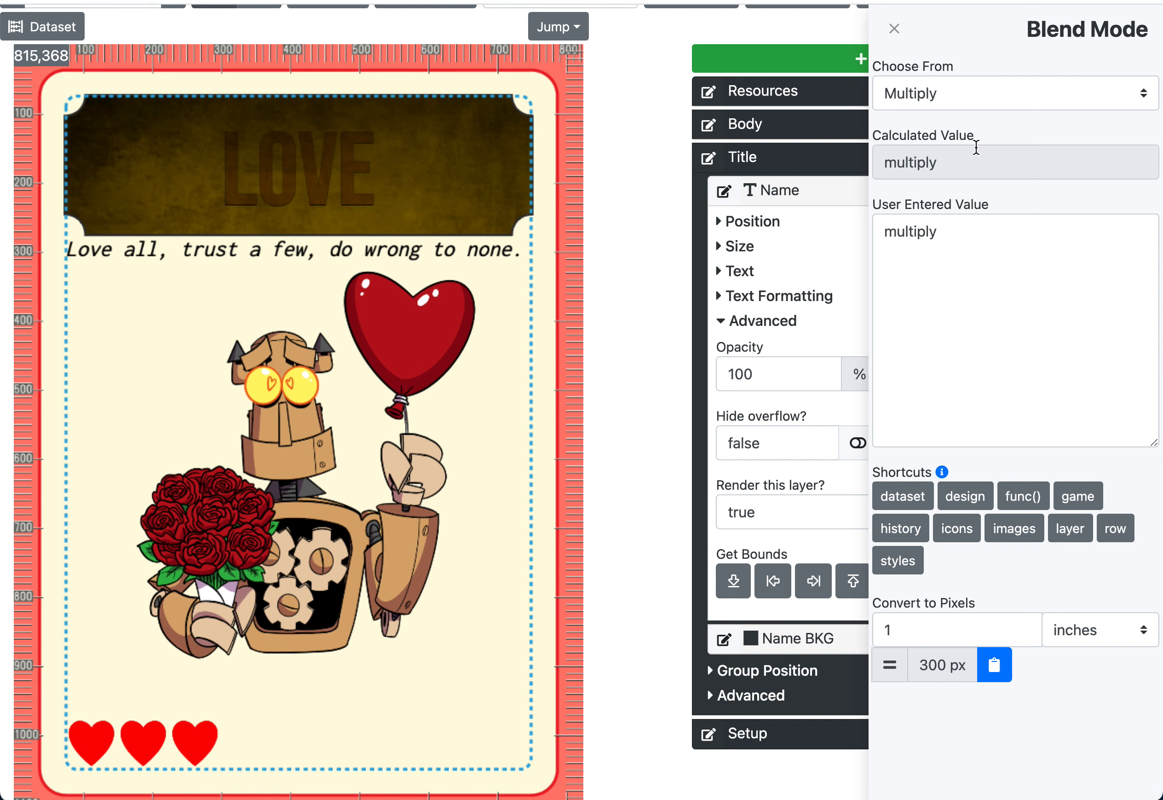
{"action": "left_click", "coordinate": [996, 105]}
{"action": "left_click", "coordinate": [1061, 261]}
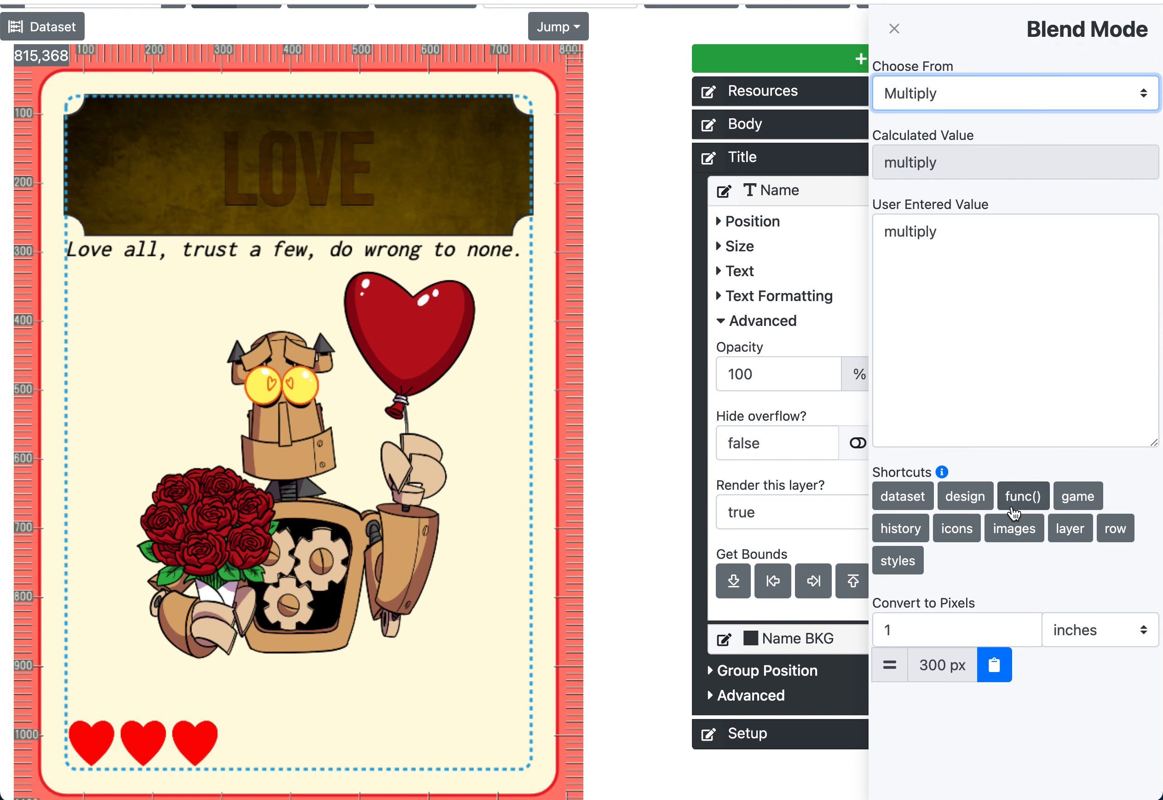
{"action": "left_click", "coordinate": [895, 28]}
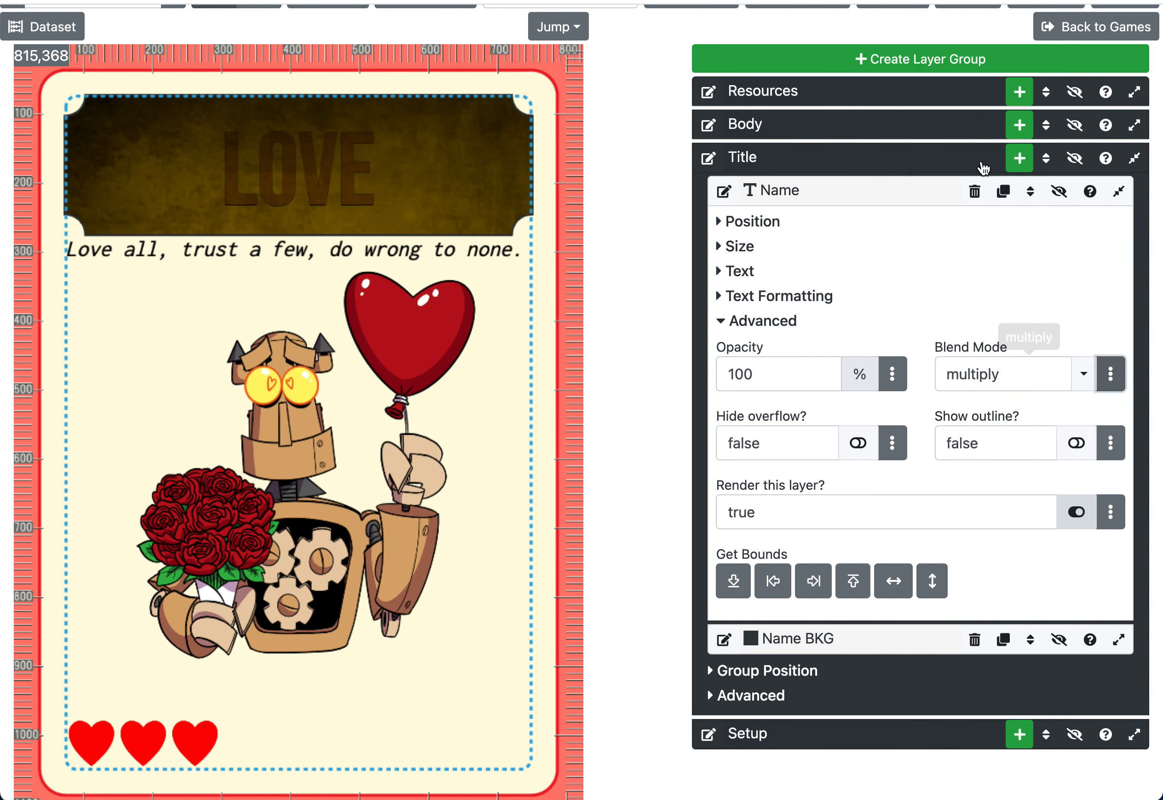
{"action": "left_click", "coordinate": [1084, 380]}
{"action": "left_click", "coordinate": [1085, 381]}
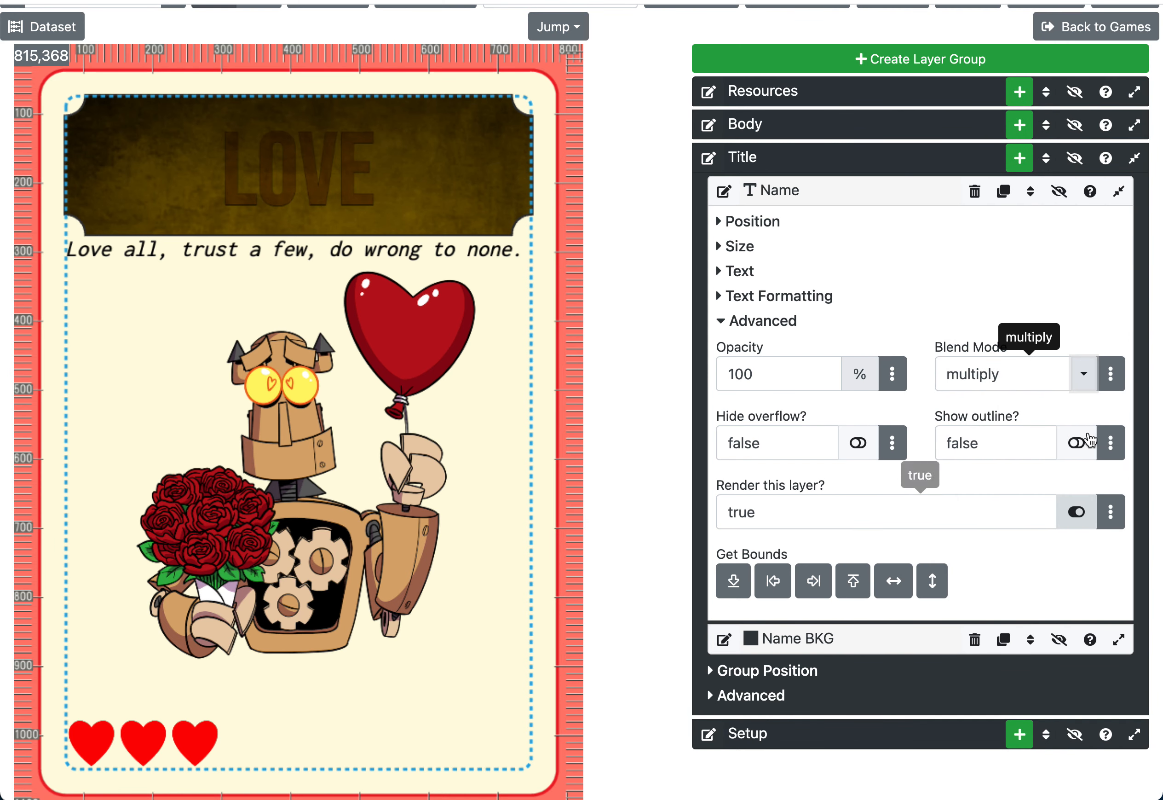
{"action": "left_click", "coordinate": [1081, 508]}
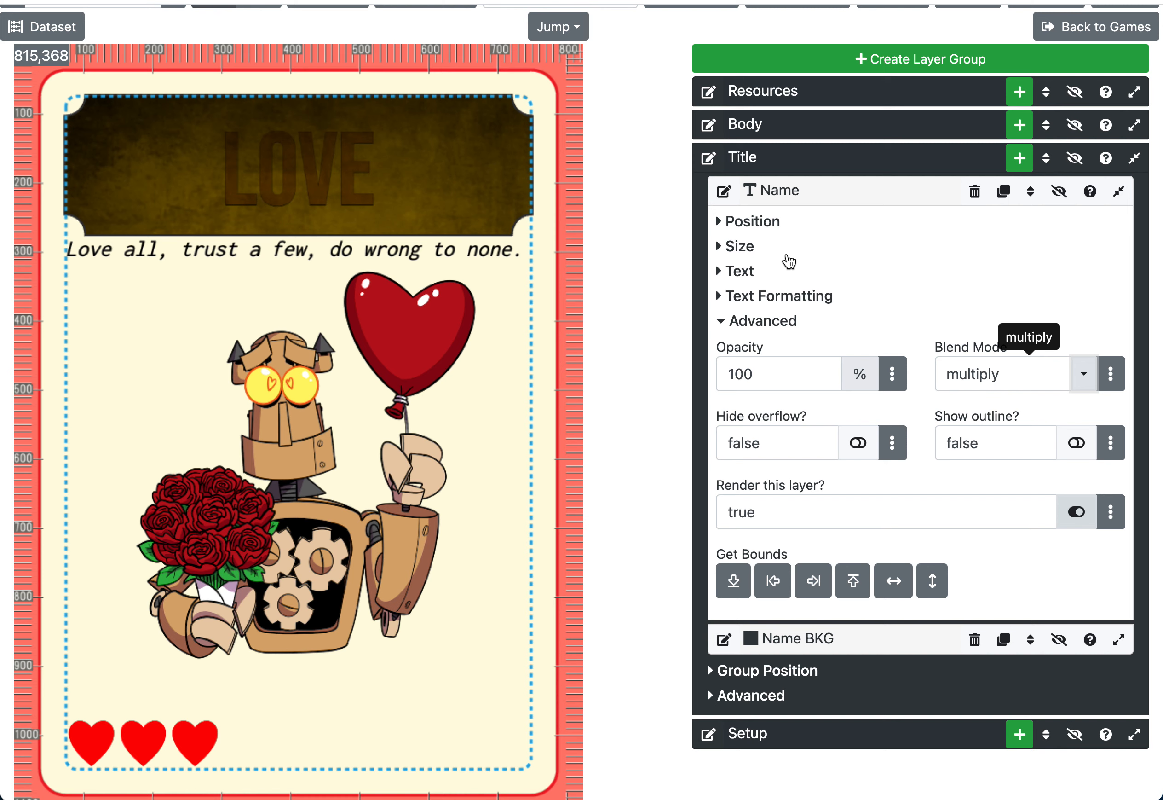
- Expand the Name layer's Position section and inspect the Left (X) property in its full value editor
{"action": "left_click", "coordinate": [770, 219]}
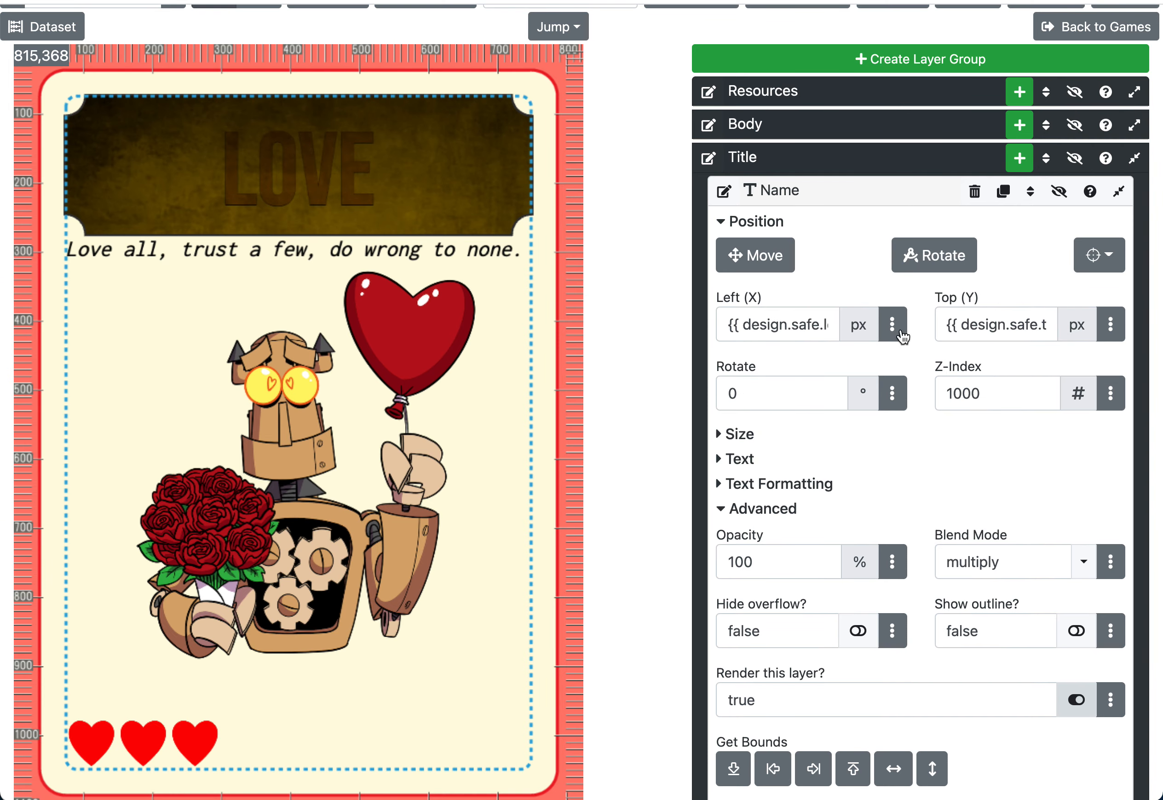
{"action": "left_click", "coordinate": [900, 335]}
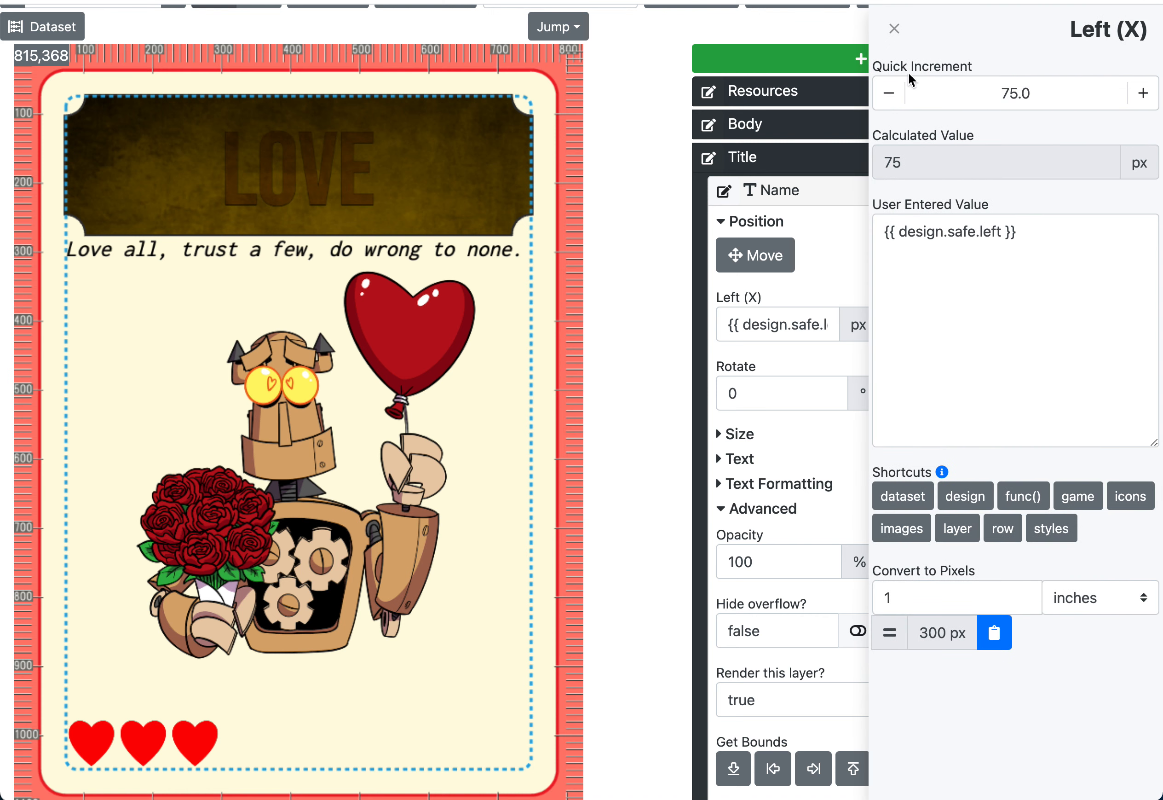
{"action": "left_click", "coordinate": [895, 28]}
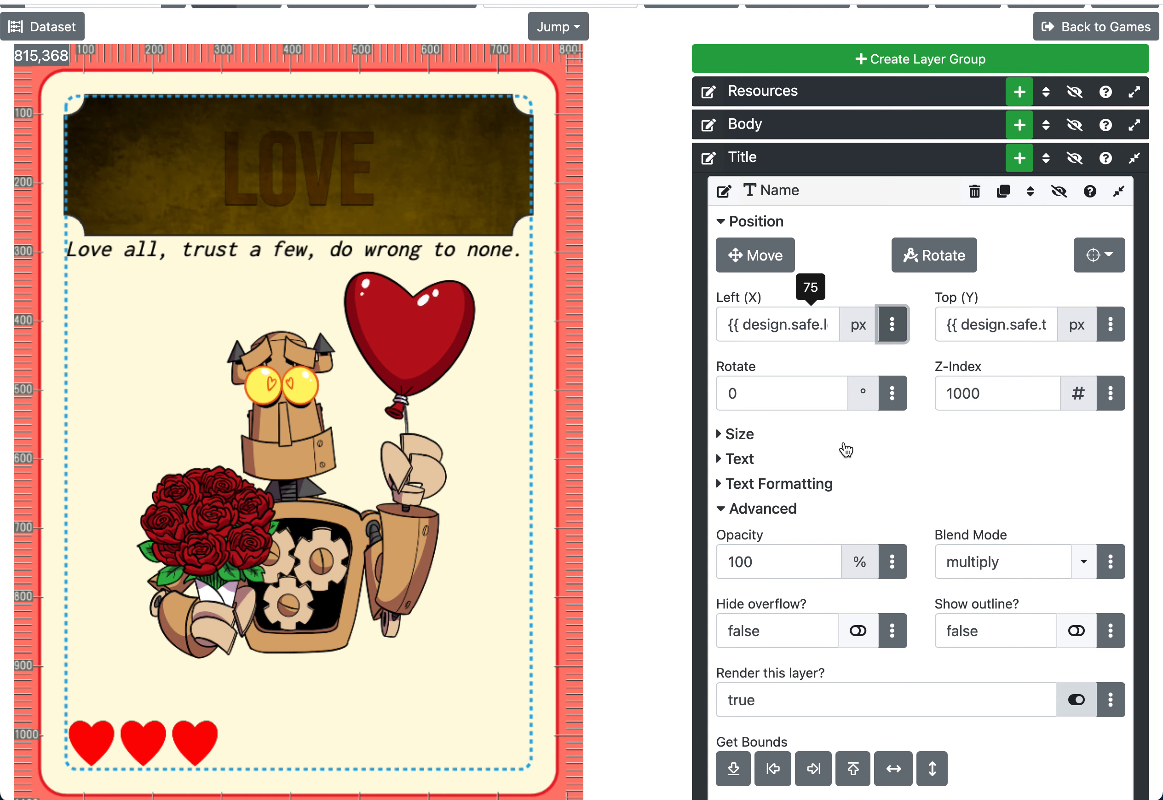
- Collapse the Name layer and the Title group
{"action": "left_click", "coordinate": [927, 198]}
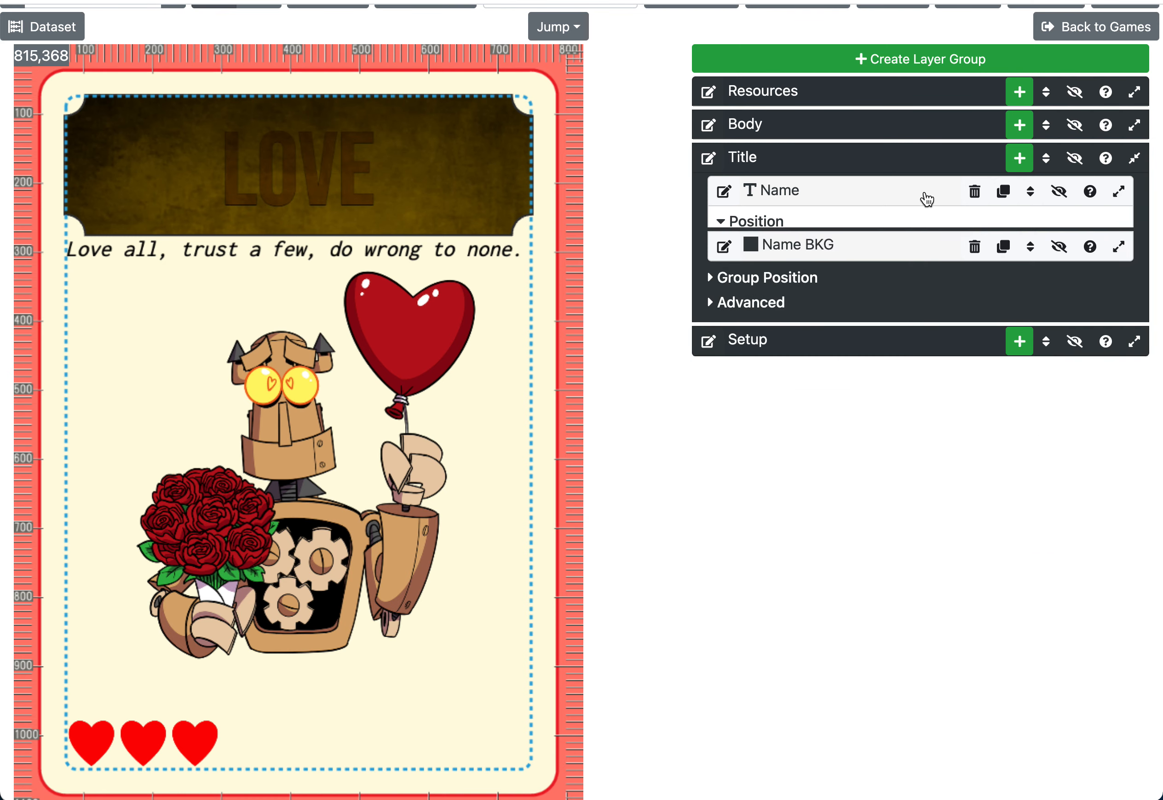
{"action": "left_click", "coordinate": [925, 165]}
{"action": "scroll", "coordinate": [896, 154], "scroll_direction": "up", "scroll_amount": 1}
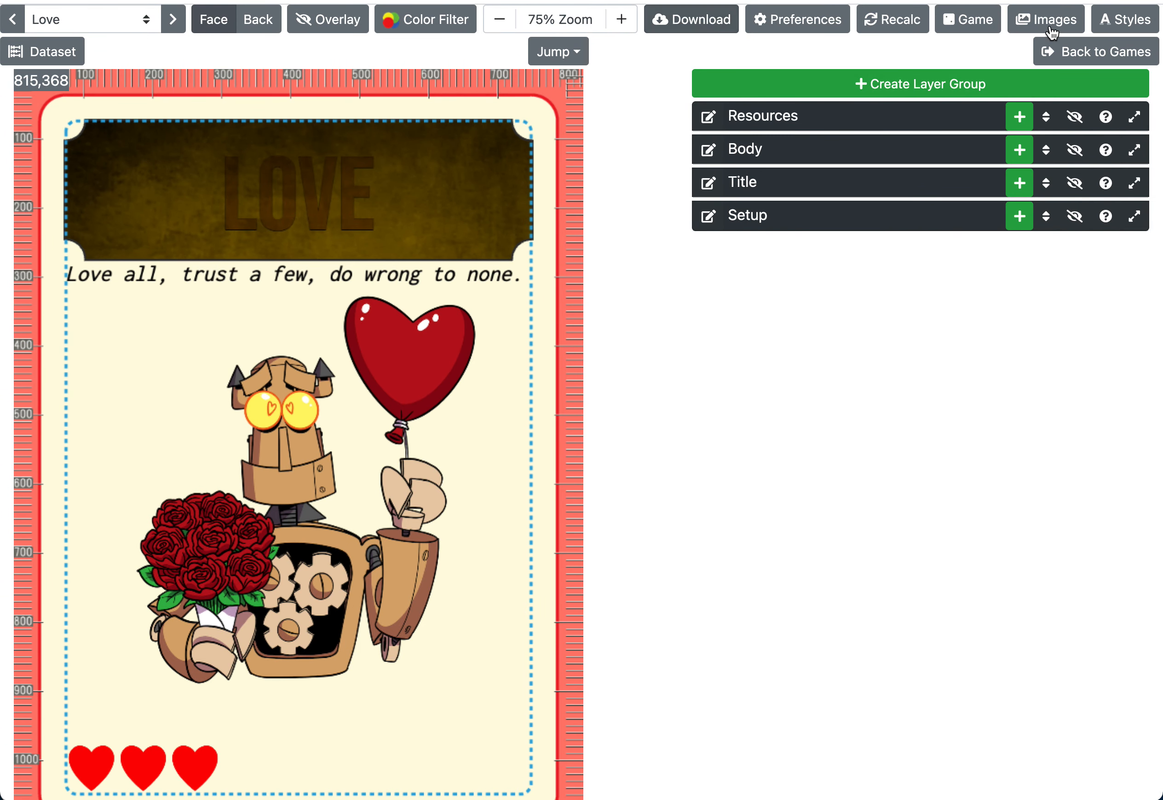
- Open the game's Styles and preview the example text in the h2 and title styles, collapsing each one again
{"action": "left_click", "coordinate": [1141, 25]}
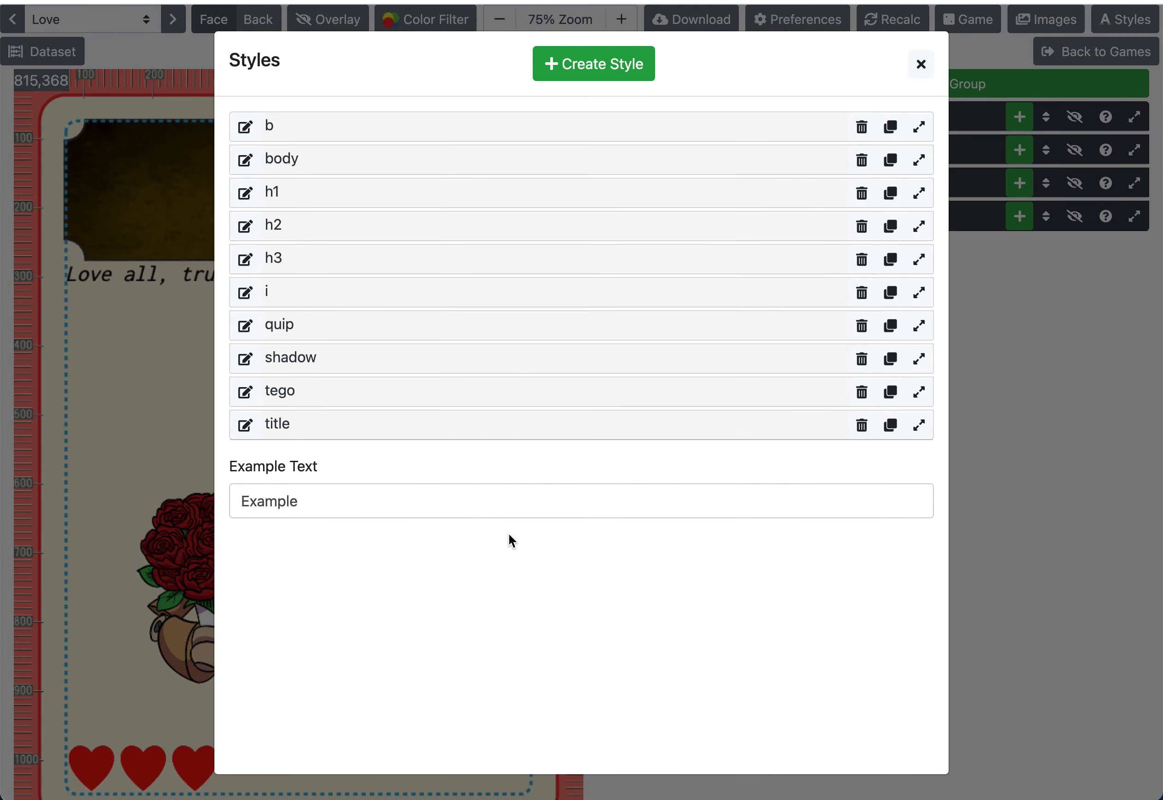
{"action": "left_click", "coordinate": [317, 227]}
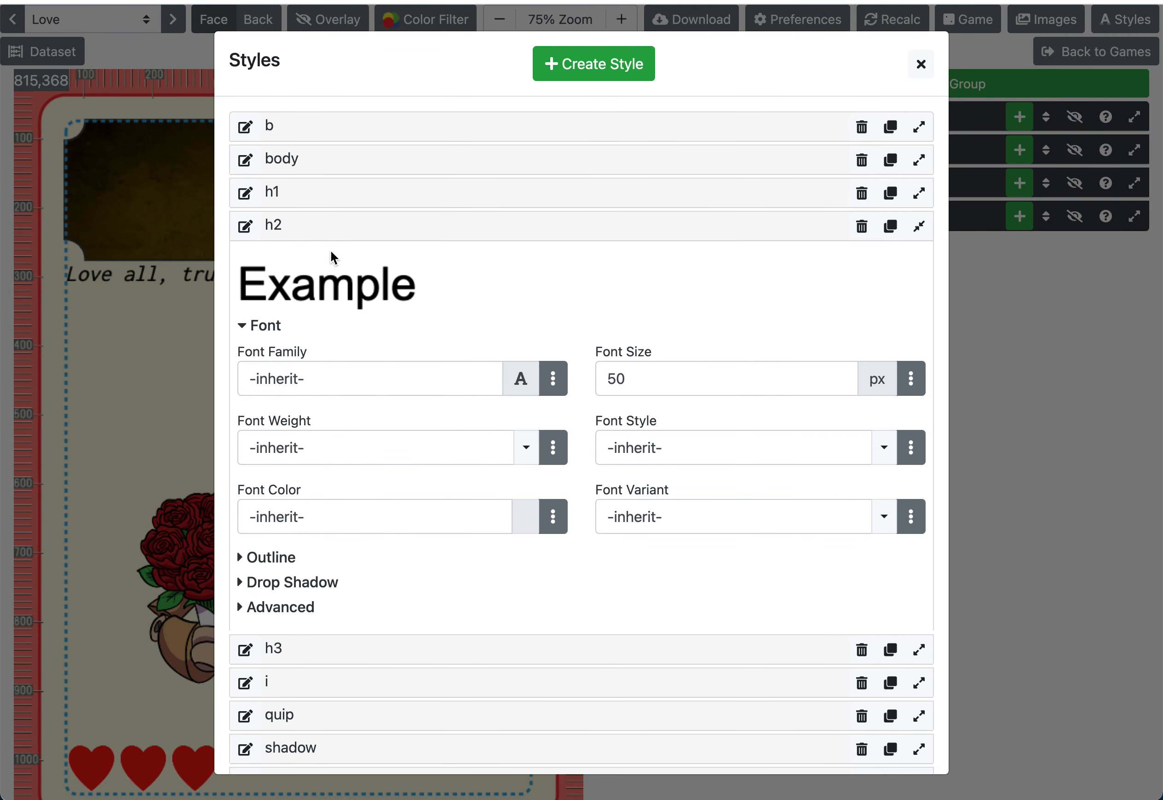
{"action": "left_click", "coordinate": [314, 229]}
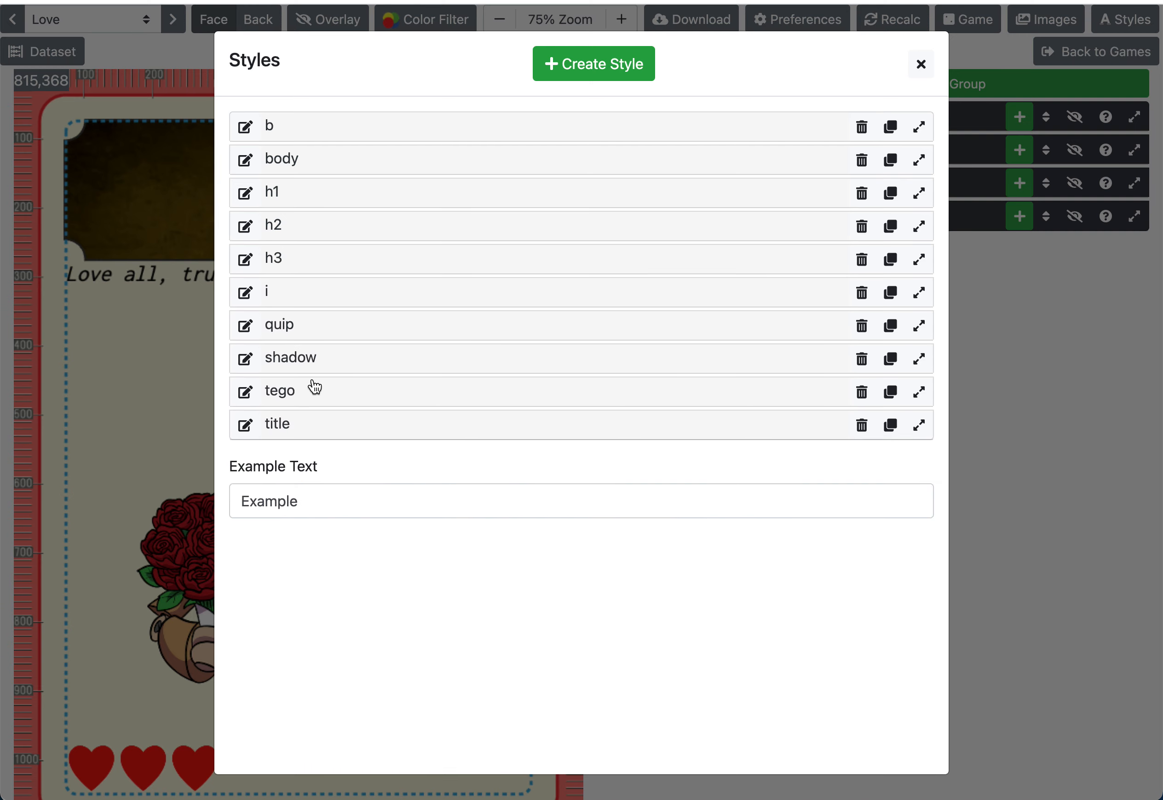
{"action": "left_click", "coordinate": [315, 425]}
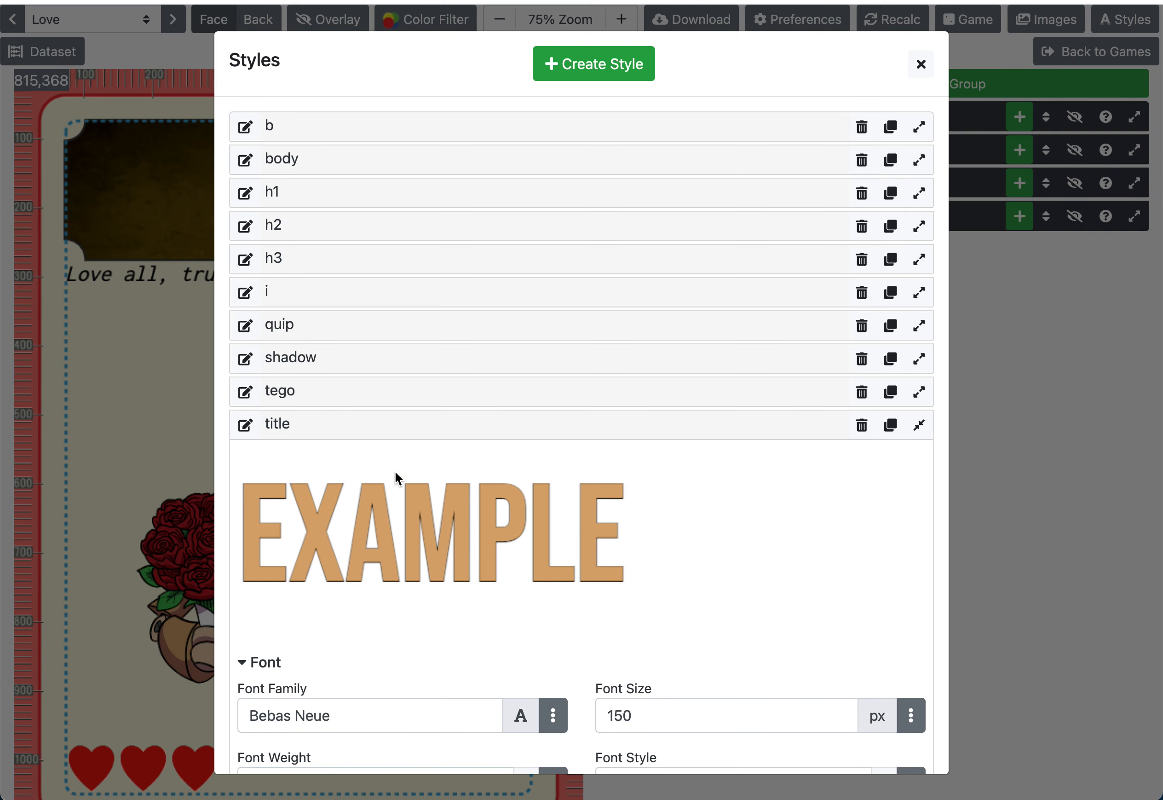
{"action": "left_click", "coordinate": [367, 423]}
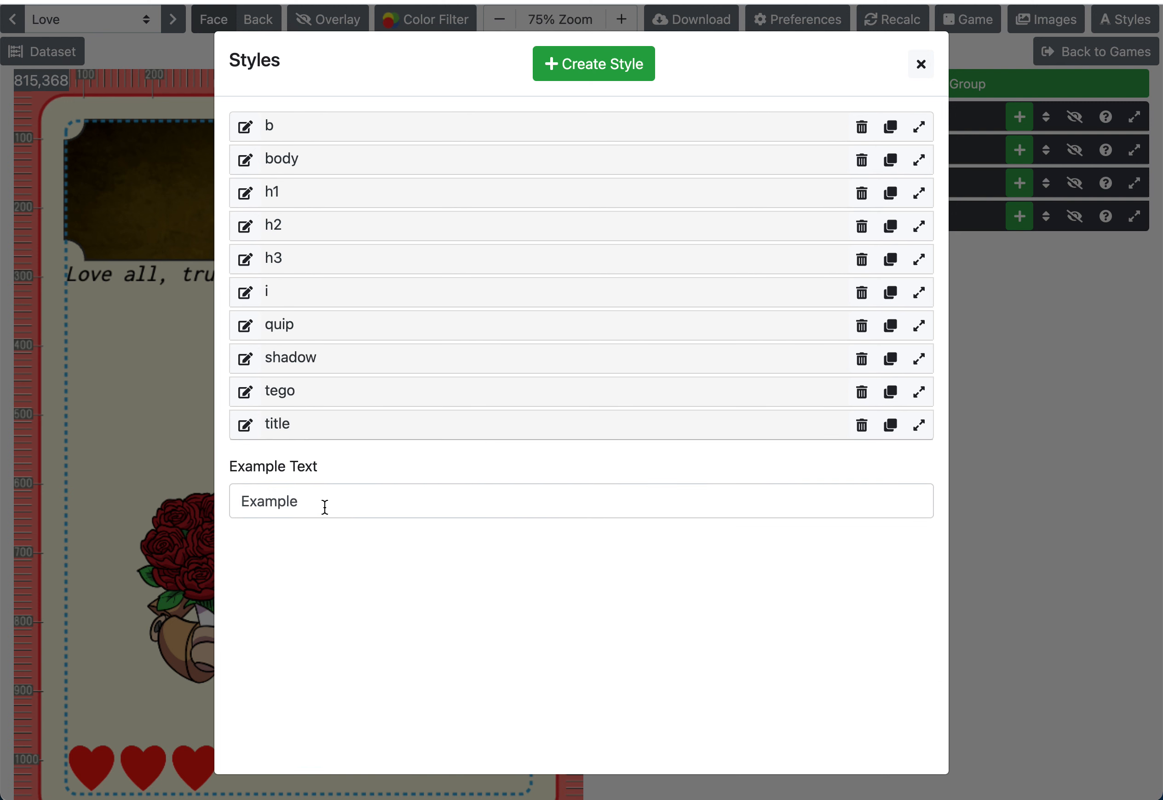
- Change the styles' example text to Fubar and preview it in the title style
{"action": "left_click", "coordinate": [325, 506]}
{"action": "double_click", "coordinate": [322, 502]}
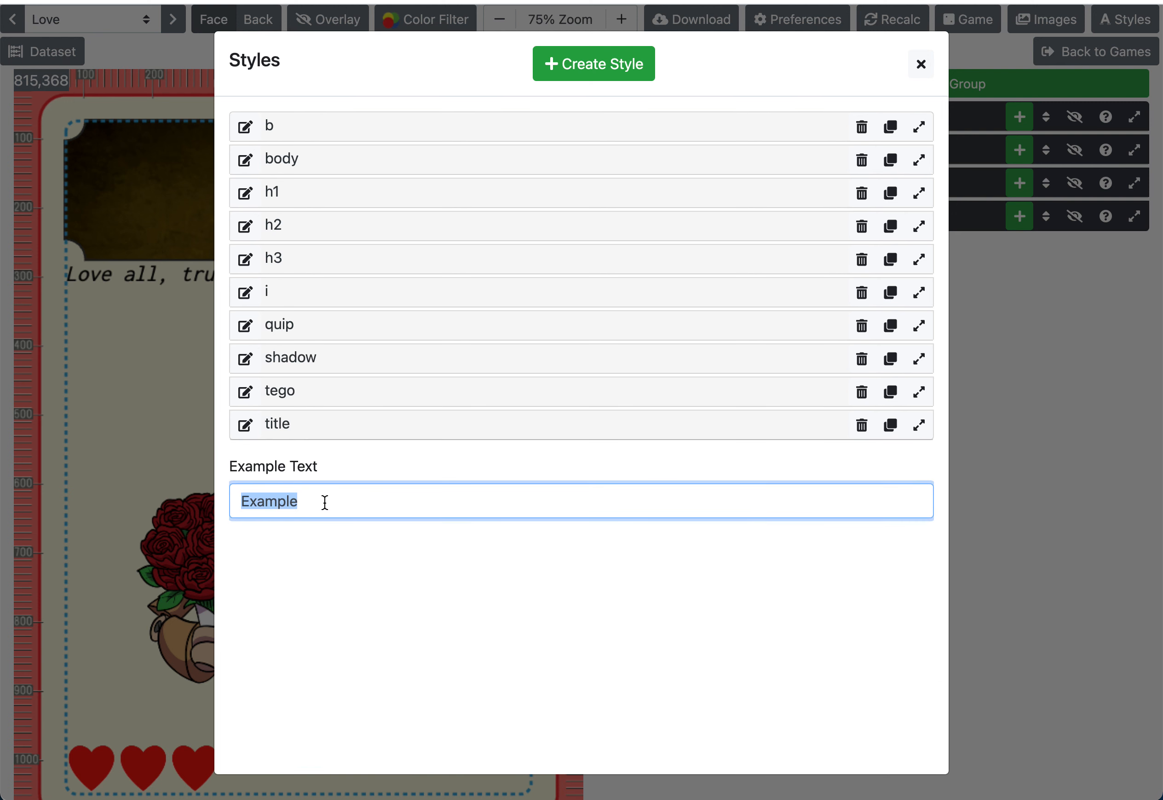
{"action": "type", "text": "Fub"}
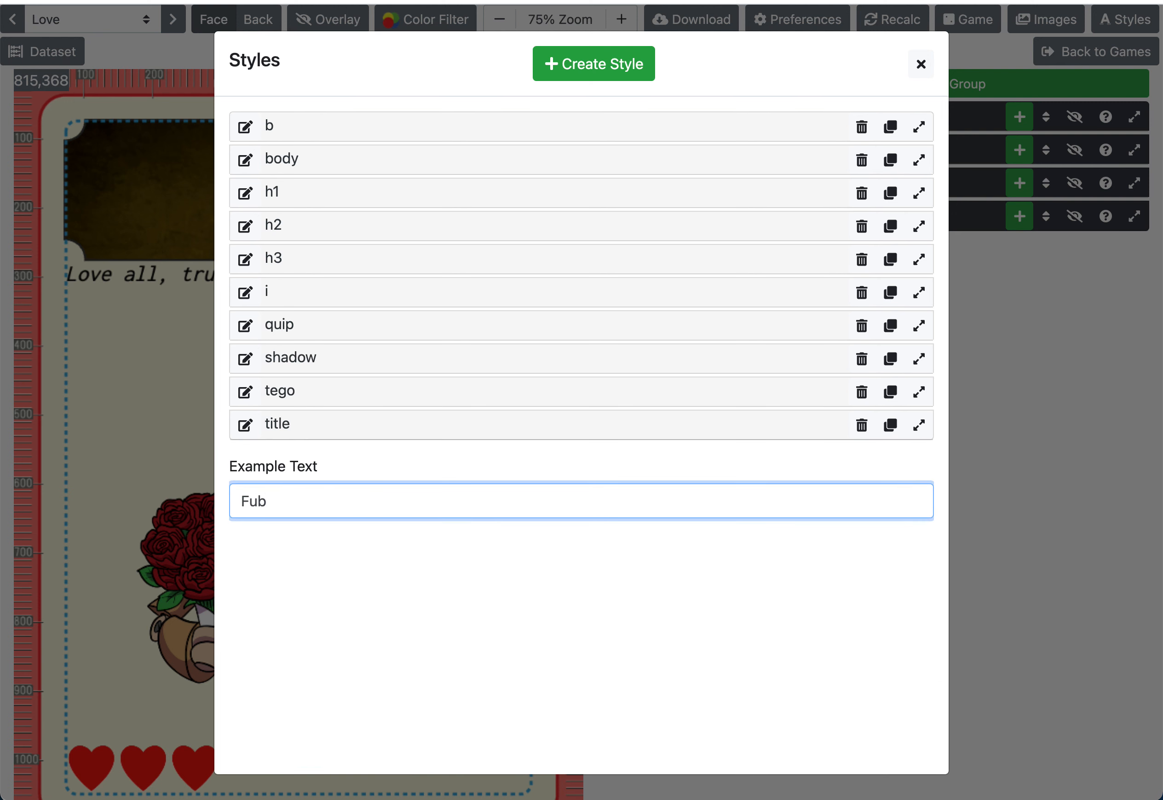
{"action": "type", "text": "ar"}
{"action": "left_click", "coordinate": [312, 434]}
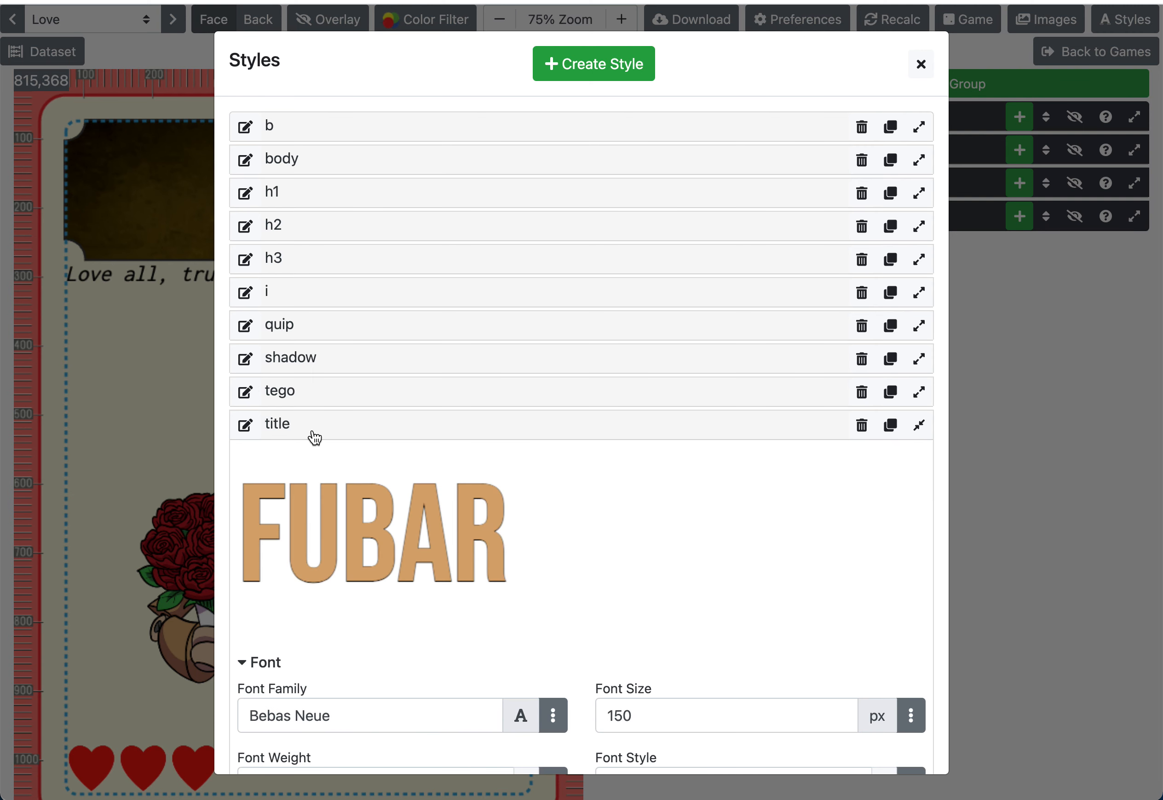
{"action": "left_click", "coordinate": [356, 429]}
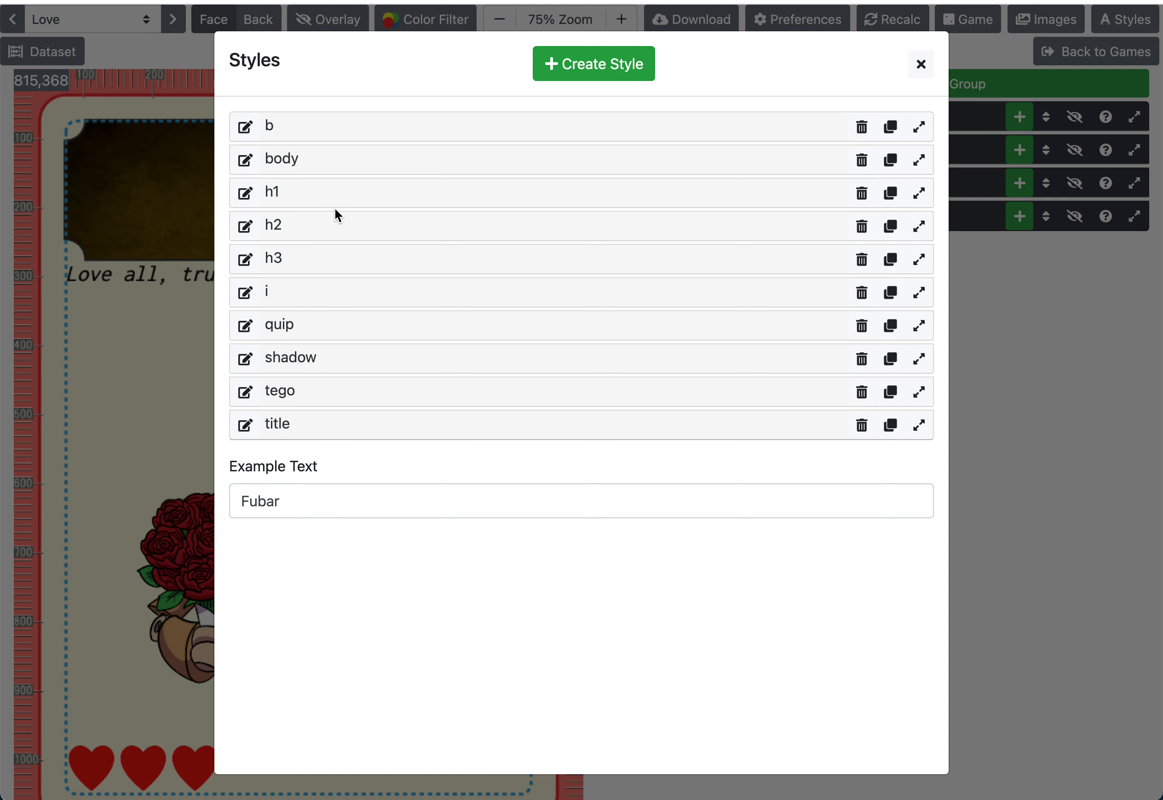
- Preview the example text in the h2 and tego styles, and close the Styles dialog
{"action": "left_click", "coordinate": [333, 223]}
{"action": "left_click", "coordinate": [332, 228]}
{"action": "left_click", "coordinate": [314, 391]}
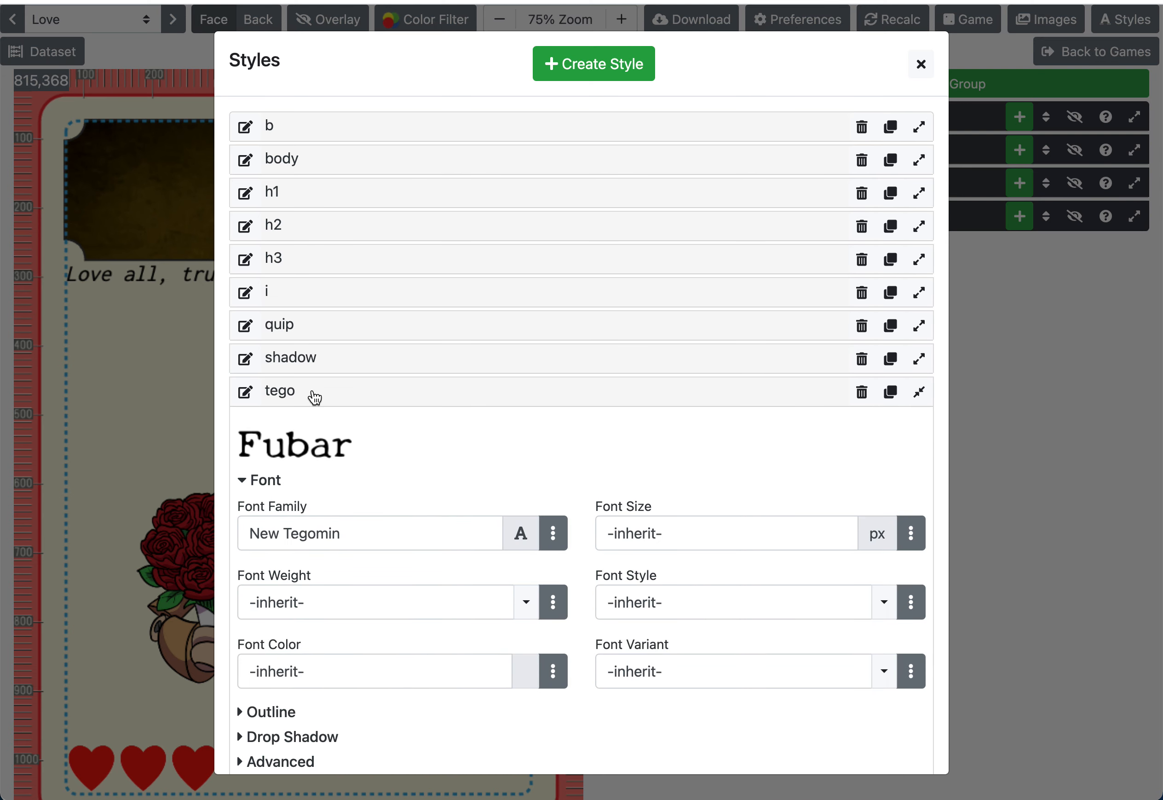
{"action": "left_click", "coordinate": [314, 393]}
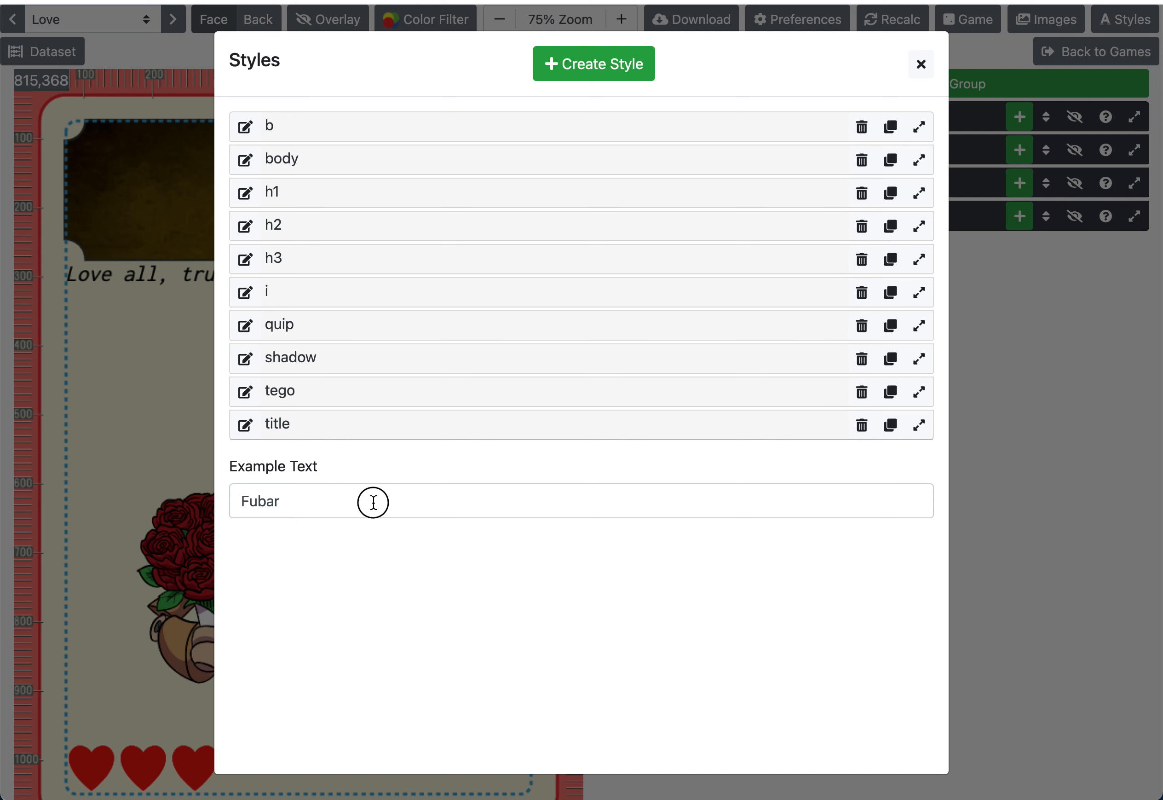
{"action": "left_click", "coordinate": [373, 502]}
{"action": "left_click", "coordinate": [405, 559]}
{"action": "left_click", "coordinate": [921, 64]}
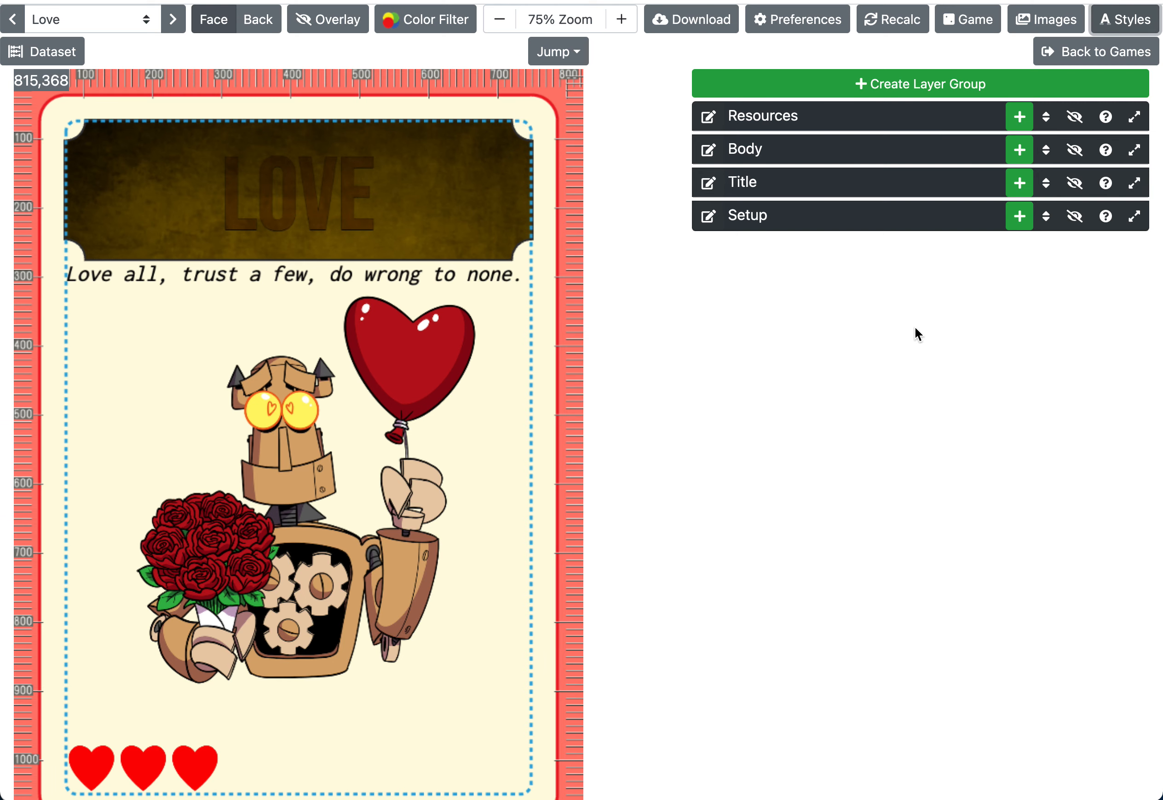
- Open the Art layer's properties in the Body group
{"action": "left_click", "coordinate": [799, 155]}
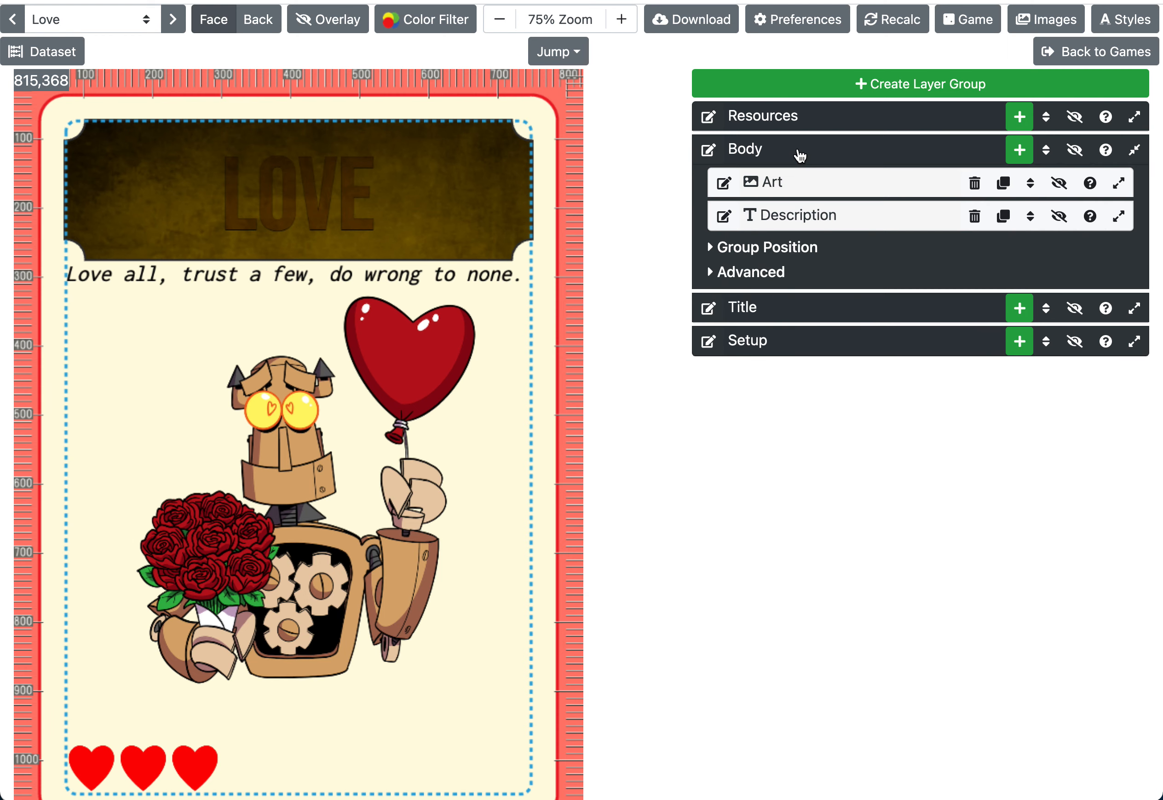
{"action": "left_click", "coordinate": [809, 181]}
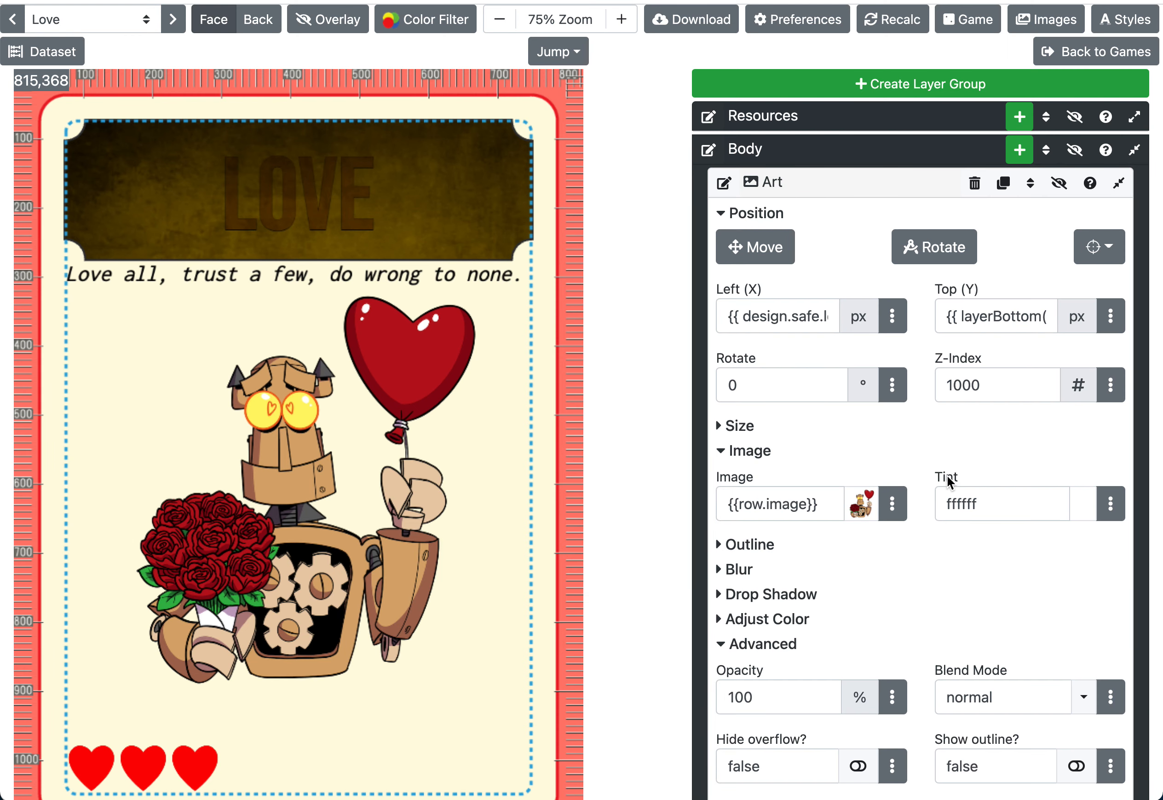
{"action": "scroll", "coordinate": [925, 549], "scroll_direction": "down", "scroll_amount": 2}
{"action": "scroll", "coordinate": [925, 549], "scroll_direction": "down", "scroll_amount": 2}
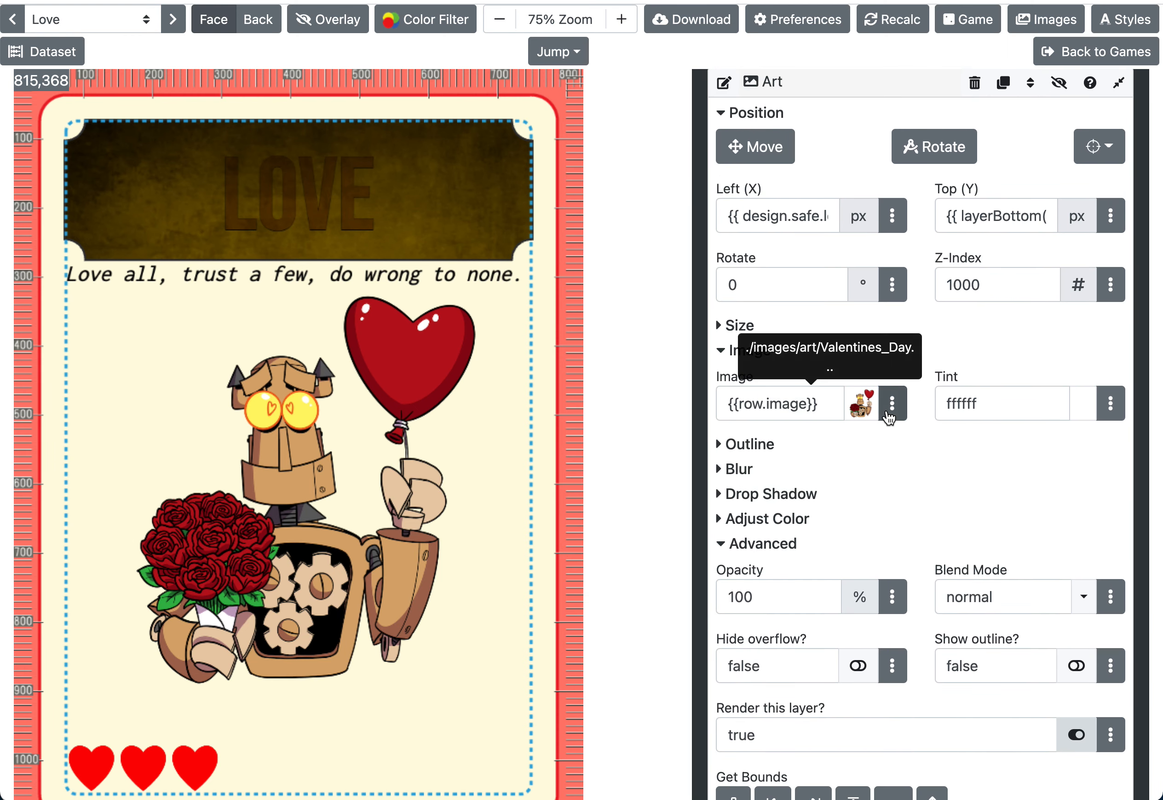
- Collapse the Art layer's Image, Position and Advanced sections and expand its Size section
{"action": "left_click", "coordinate": [761, 351]}
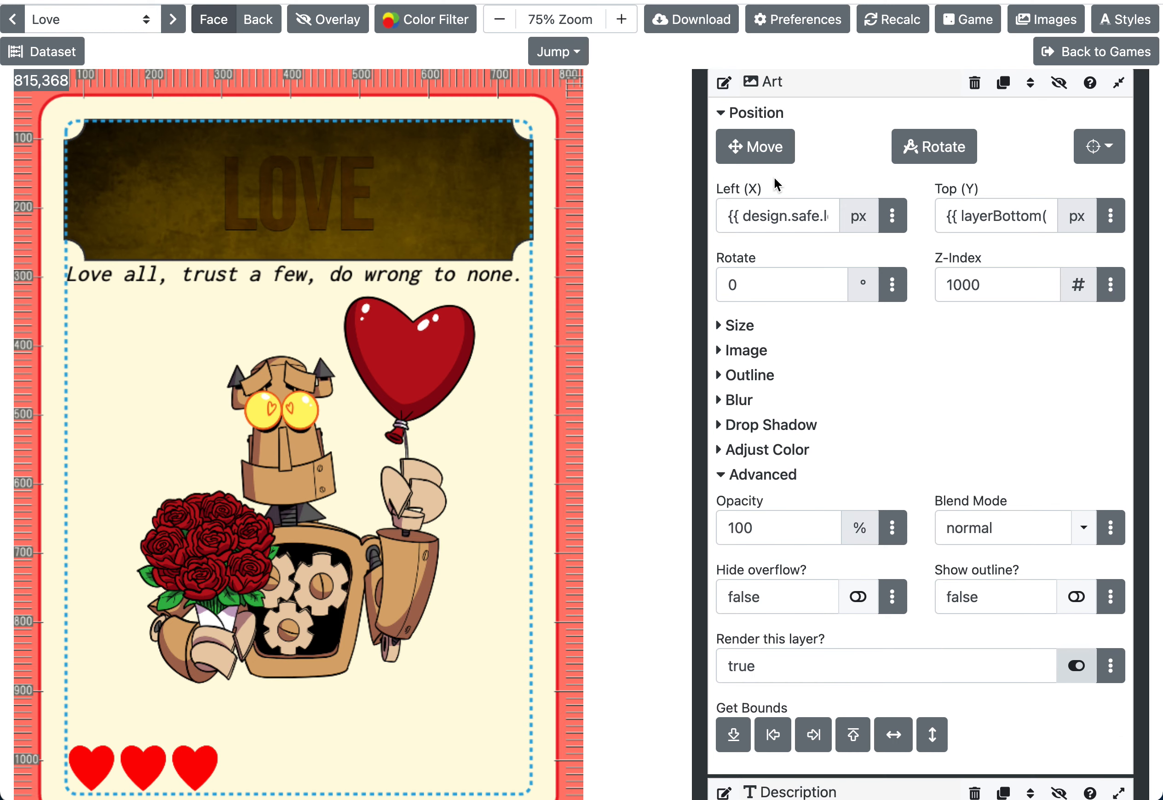
{"action": "left_click", "coordinate": [758, 121]}
{"action": "left_click", "coordinate": [741, 211]}
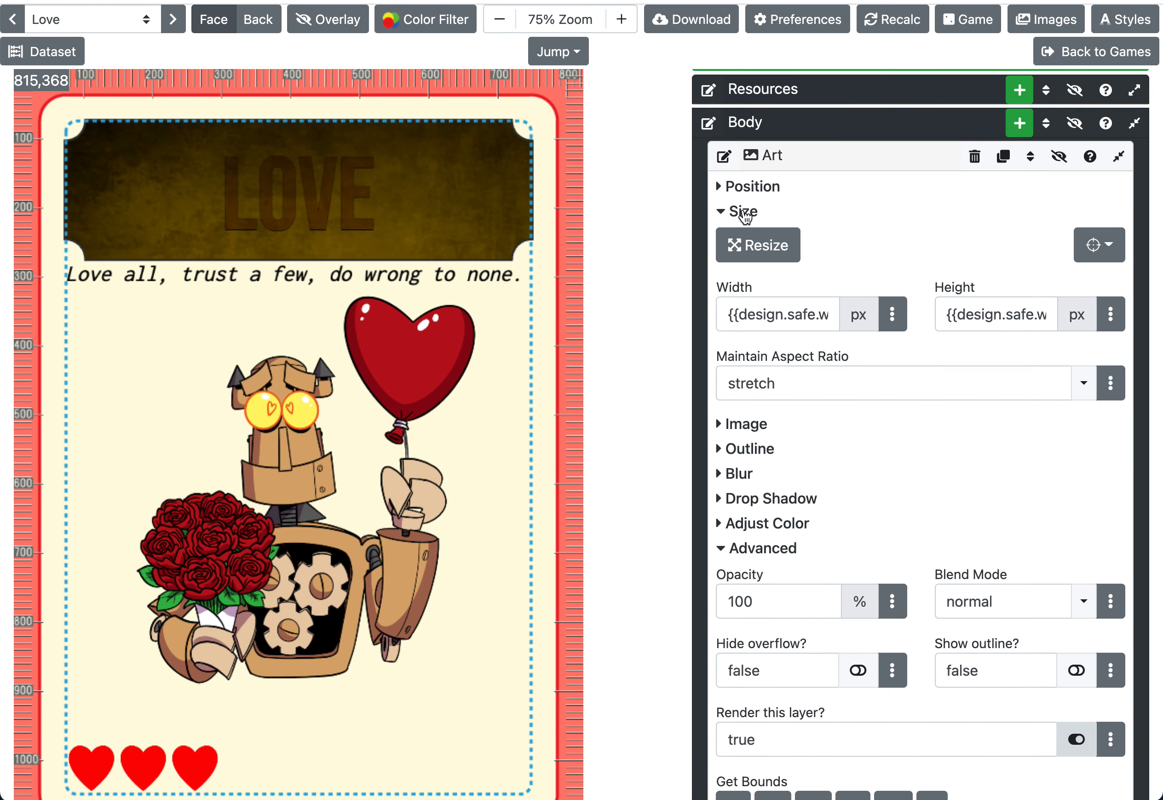
{"action": "left_click", "coordinate": [764, 548]}
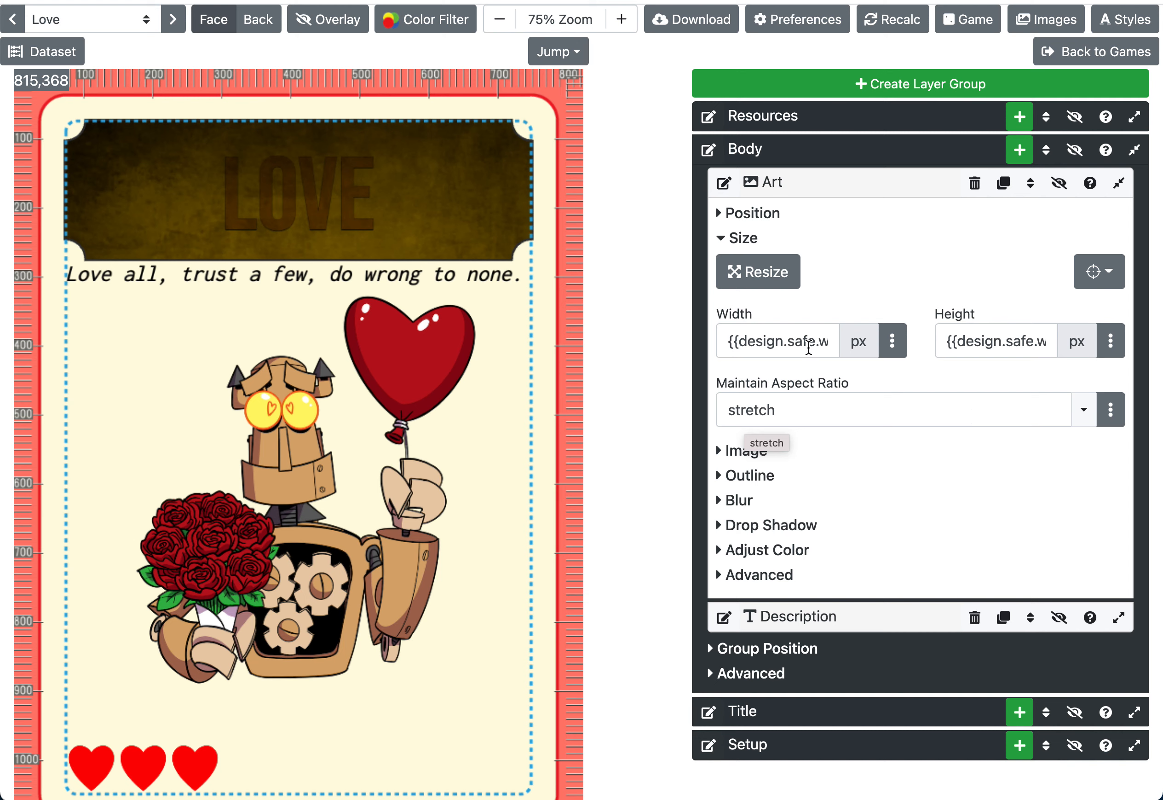
- Check the Art layer's width expression and set its height to 100 px
{"action": "left_click", "coordinate": [787, 337]}
{"action": "double_click", "coordinate": [807, 340]}
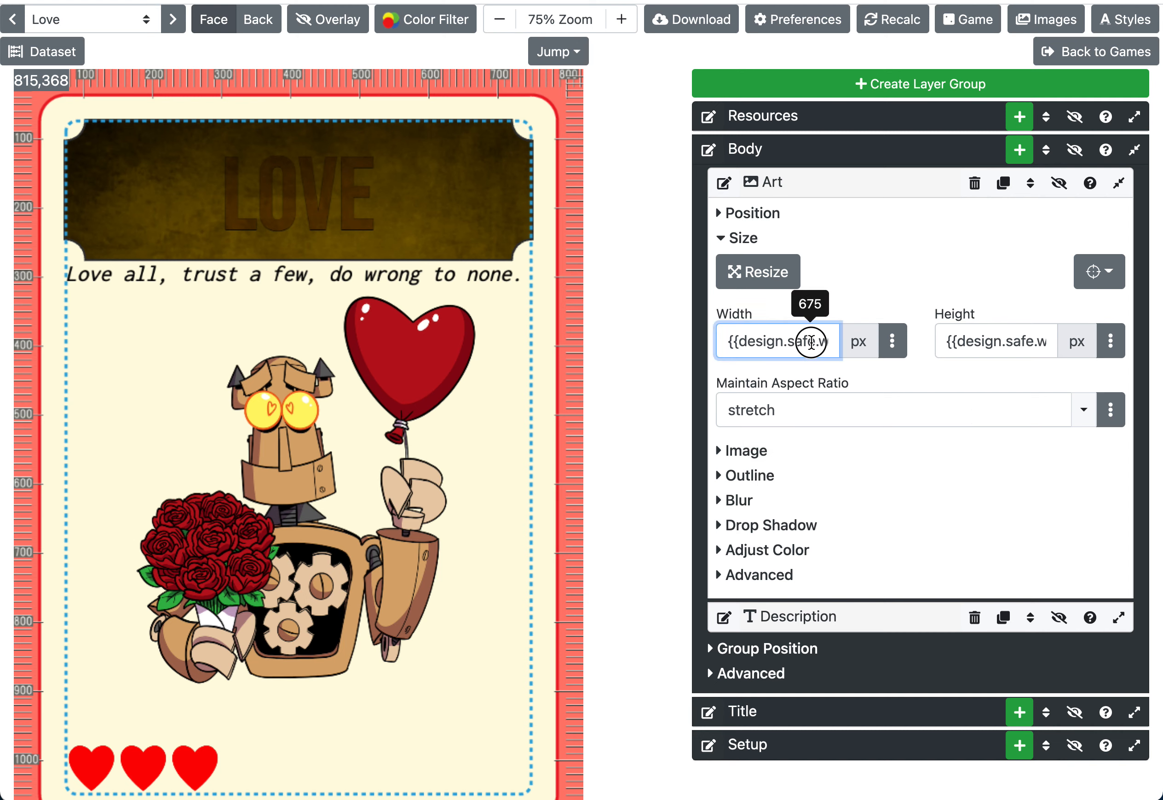
{"action": "left_click", "coordinate": [988, 338]}
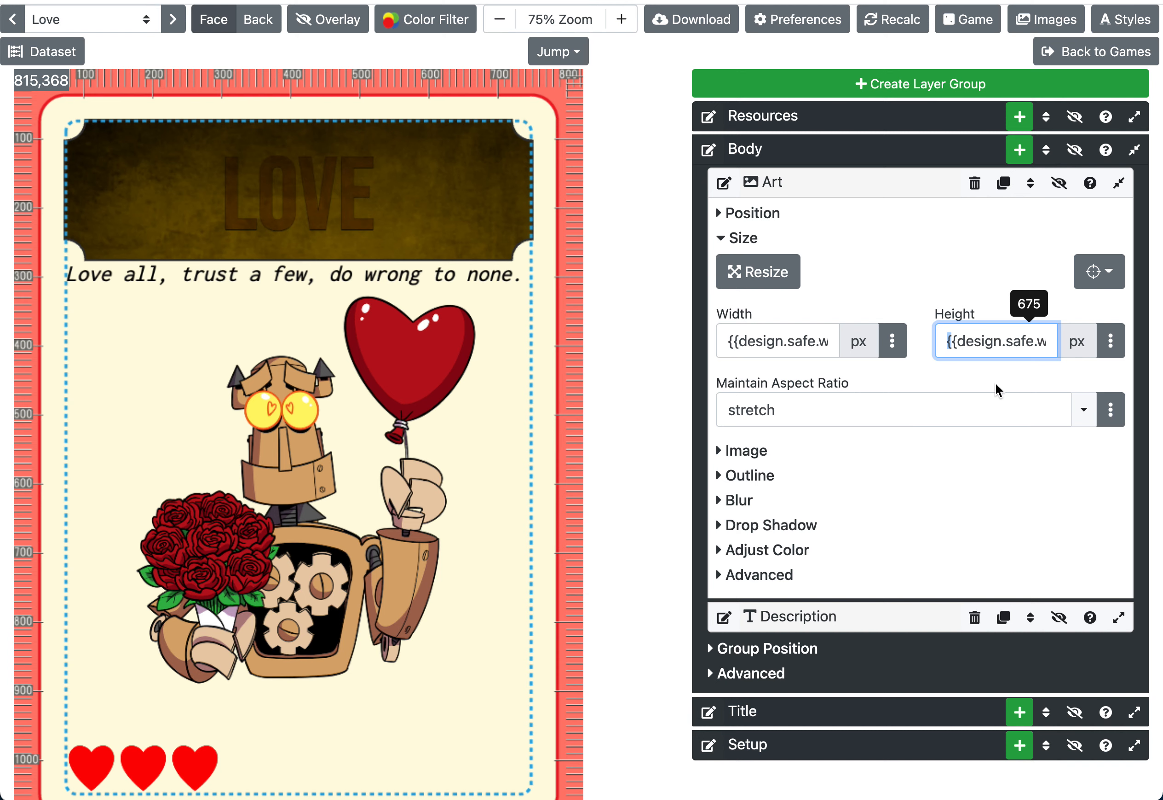
{"action": "triple_click", "coordinate": [1006, 344]}
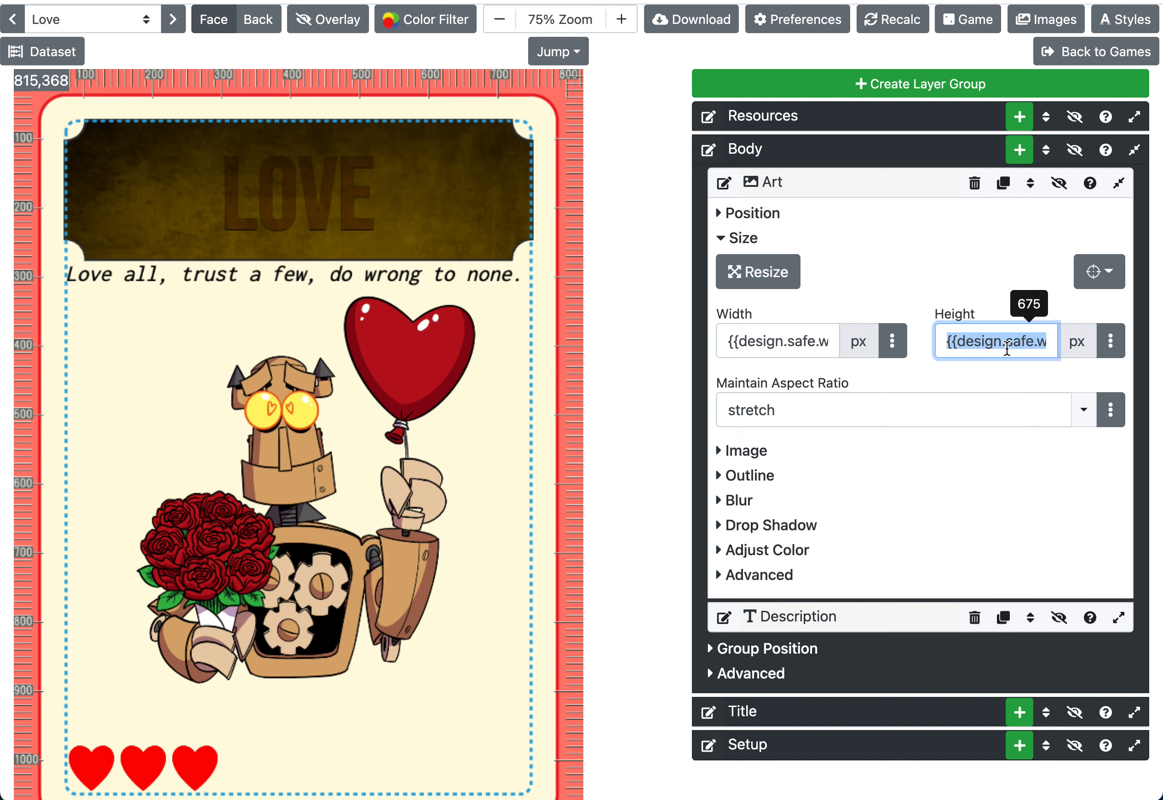
{"action": "key", "text": "BackSpace"}
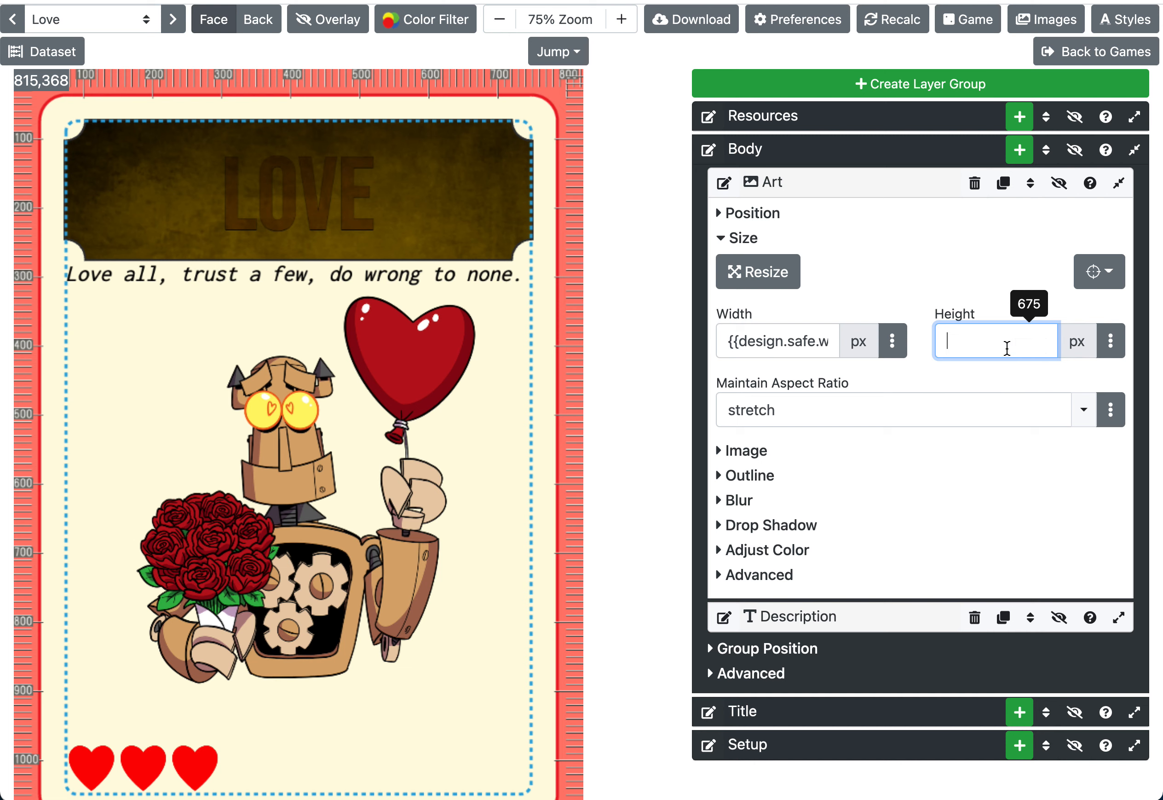
{"action": "type", "text": "100"}
{"action": "left_click", "coordinate": [967, 320]}
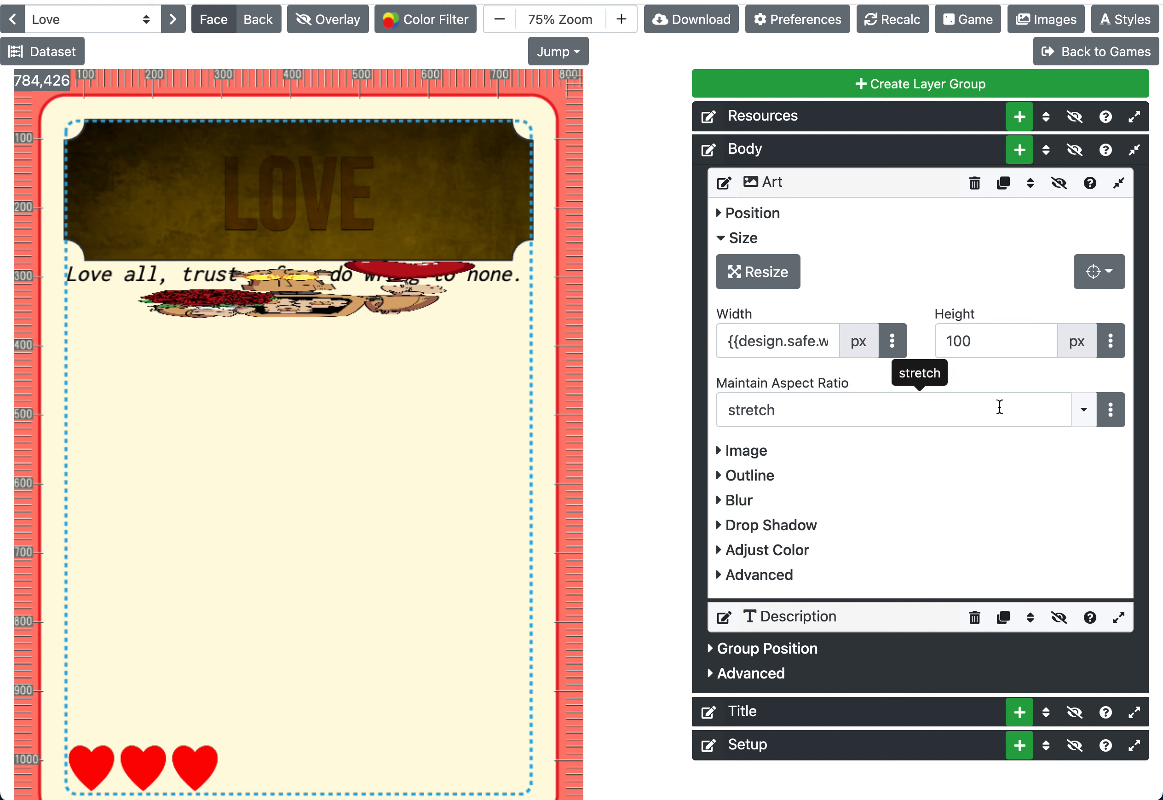
- Try Proportional to Width as the Art layer's Maintain Aspect Ratio option, and switch it to Proportional to Height
{"action": "left_click", "coordinate": [1082, 409]}
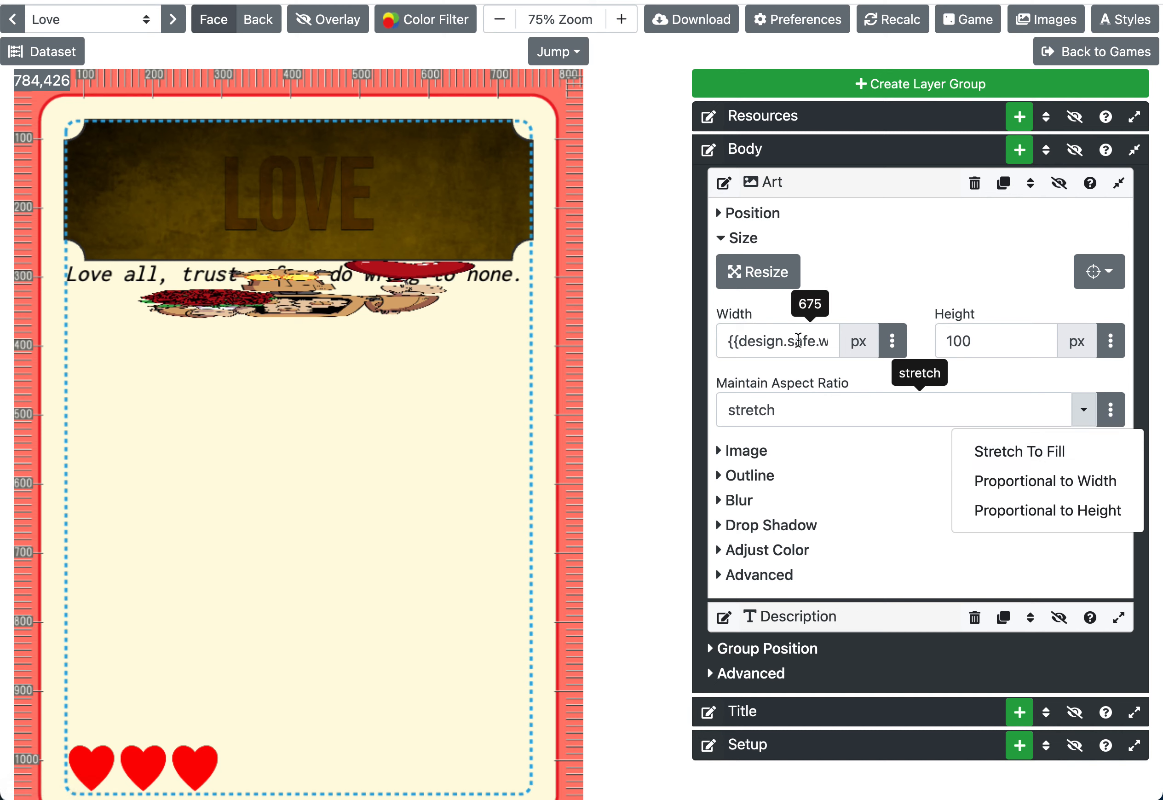
{"action": "left_click", "coordinate": [966, 491]}
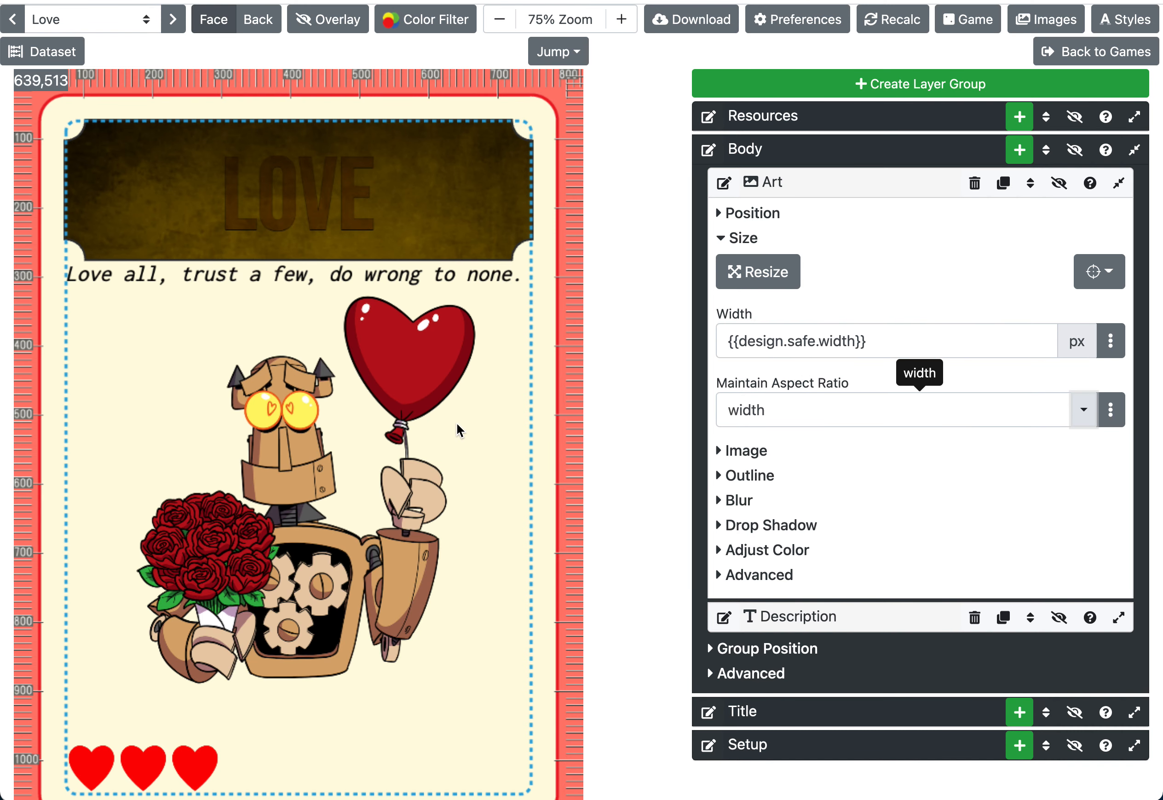
{"action": "left_click", "coordinate": [1084, 418]}
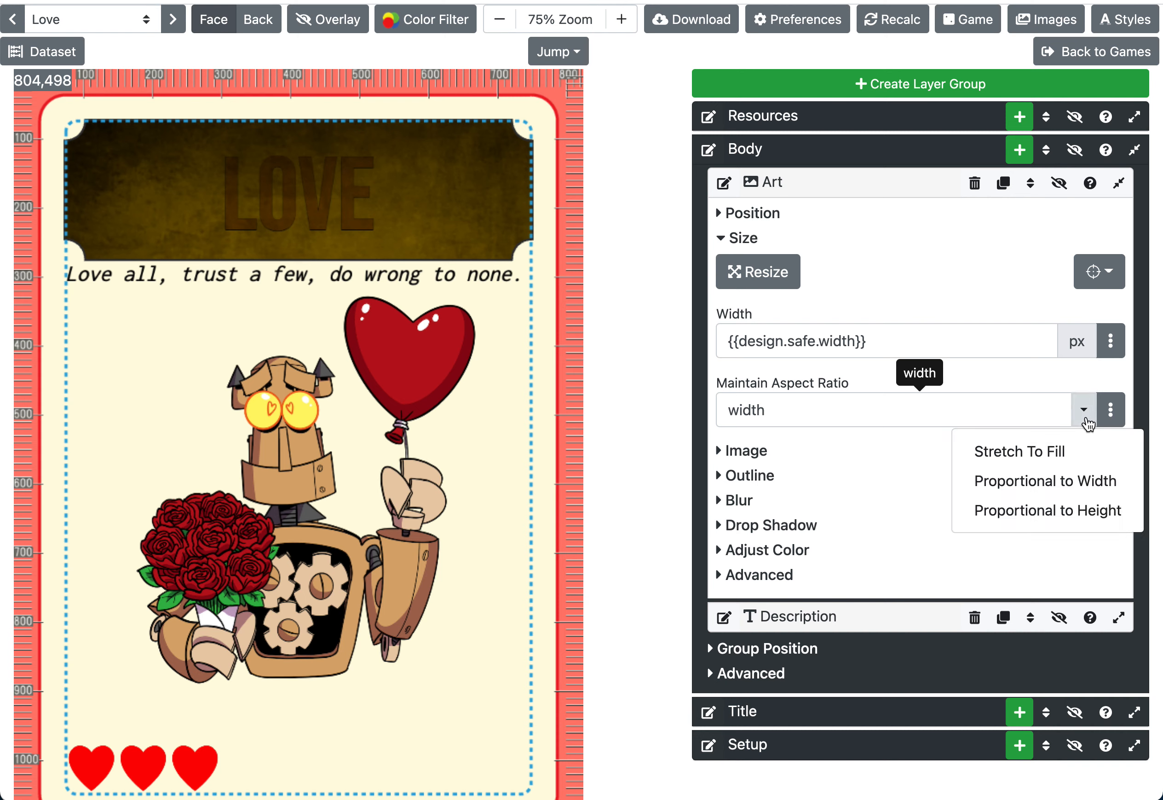
{"action": "left_click", "coordinate": [1077, 514]}
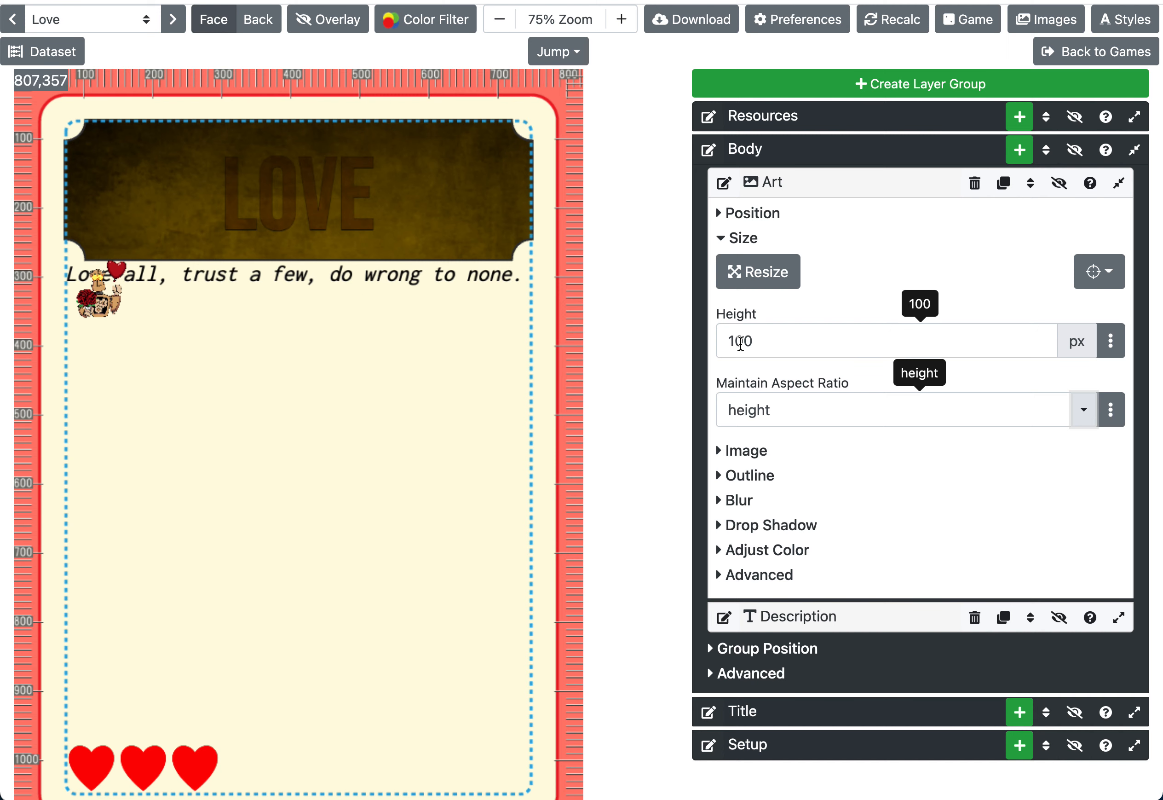
{"action": "left_click", "coordinate": [1084, 410]}
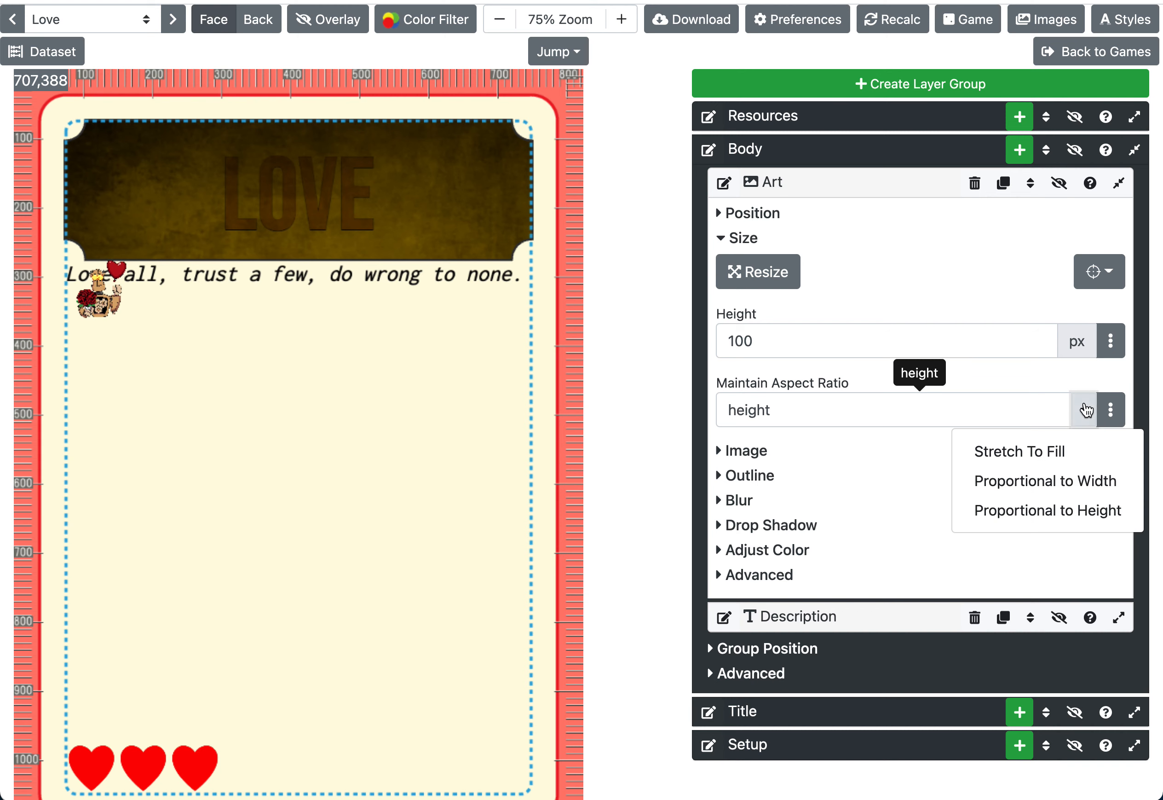
{"action": "left_click", "coordinate": [1084, 416]}
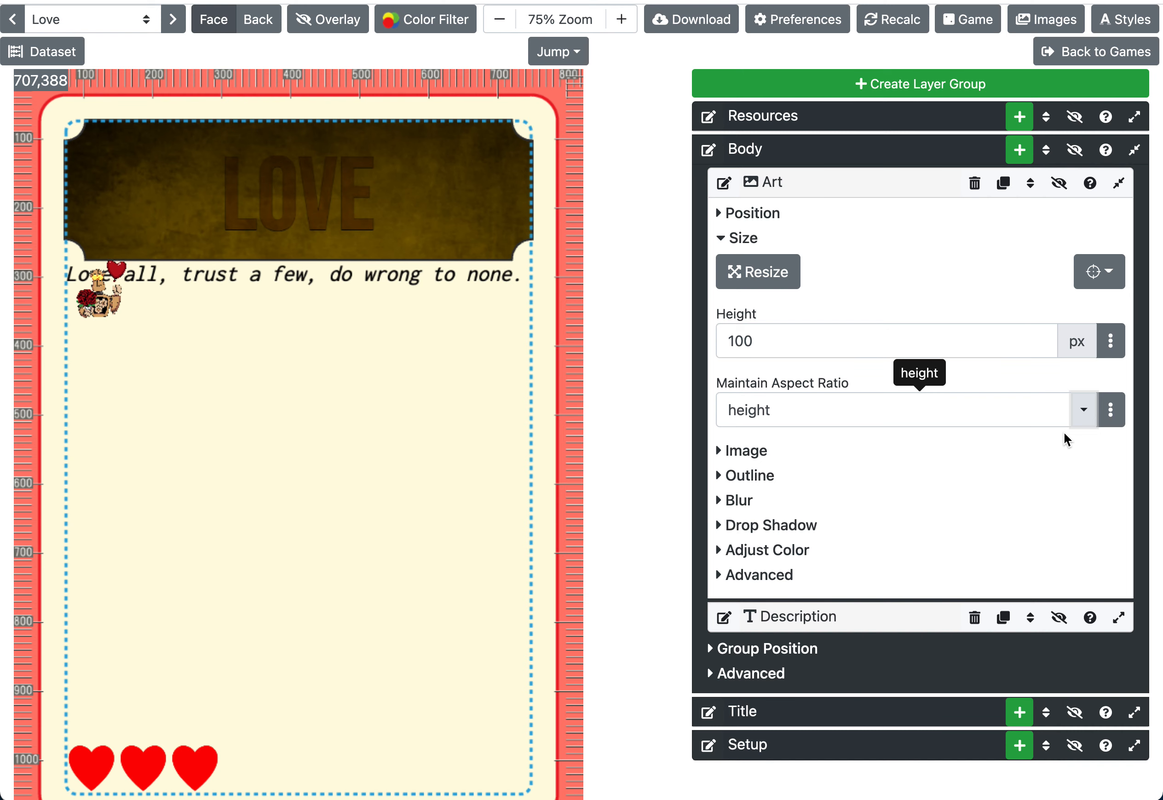
- Collapse the Art layer and the Body group, and open the component's dataset
{"action": "left_click", "coordinate": [886, 190]}
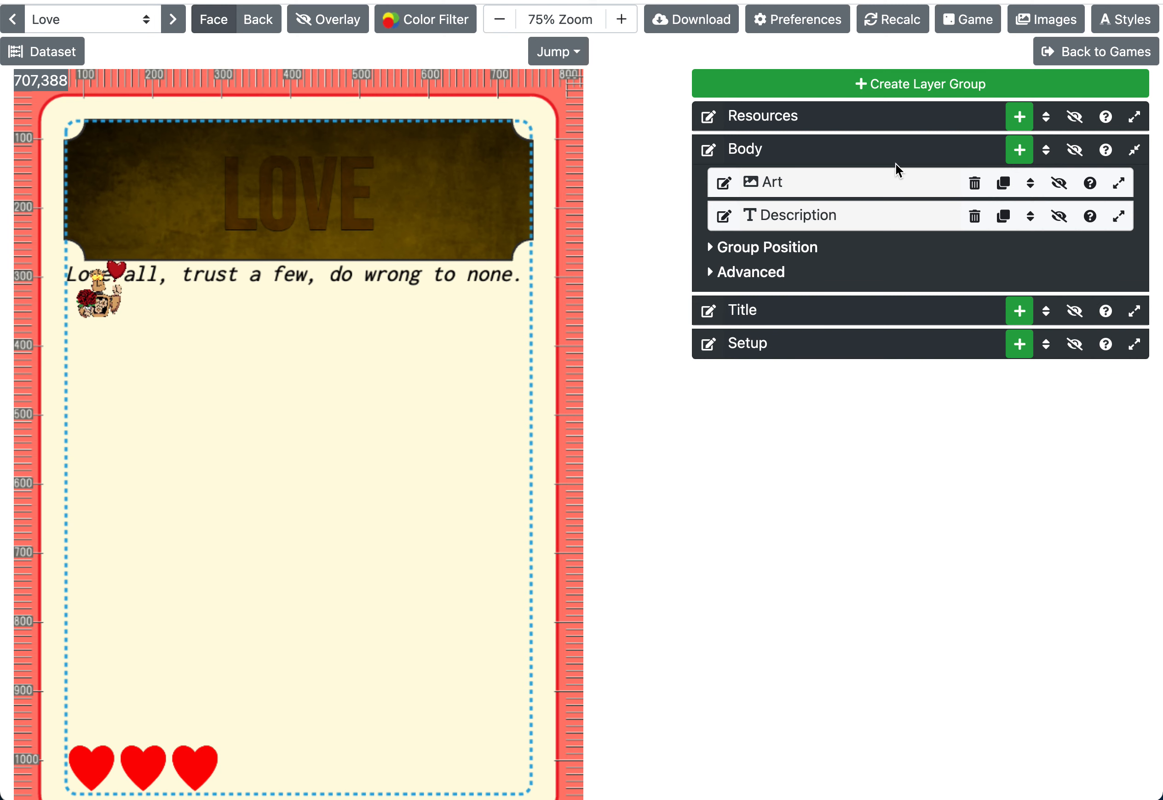
{"action": "left_click", "coordinate": [899, 159]}
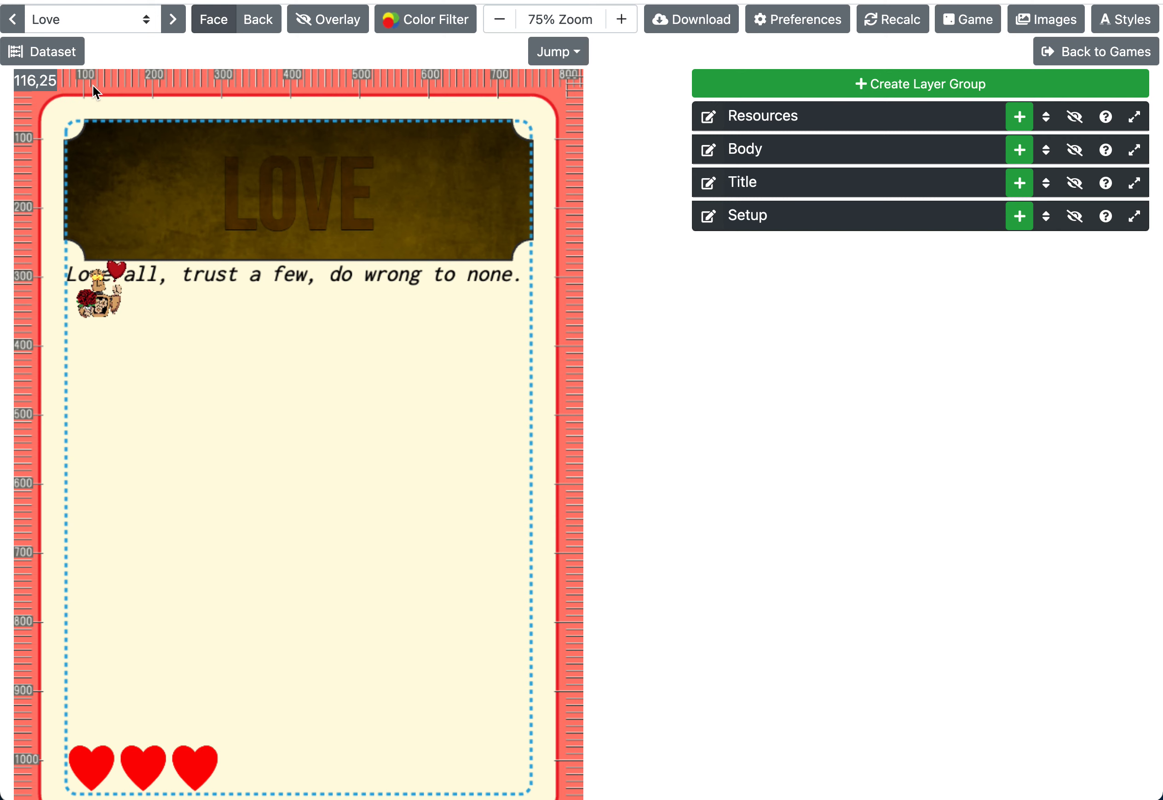
{"action": "left_click", "coordinate": [71, 53]}
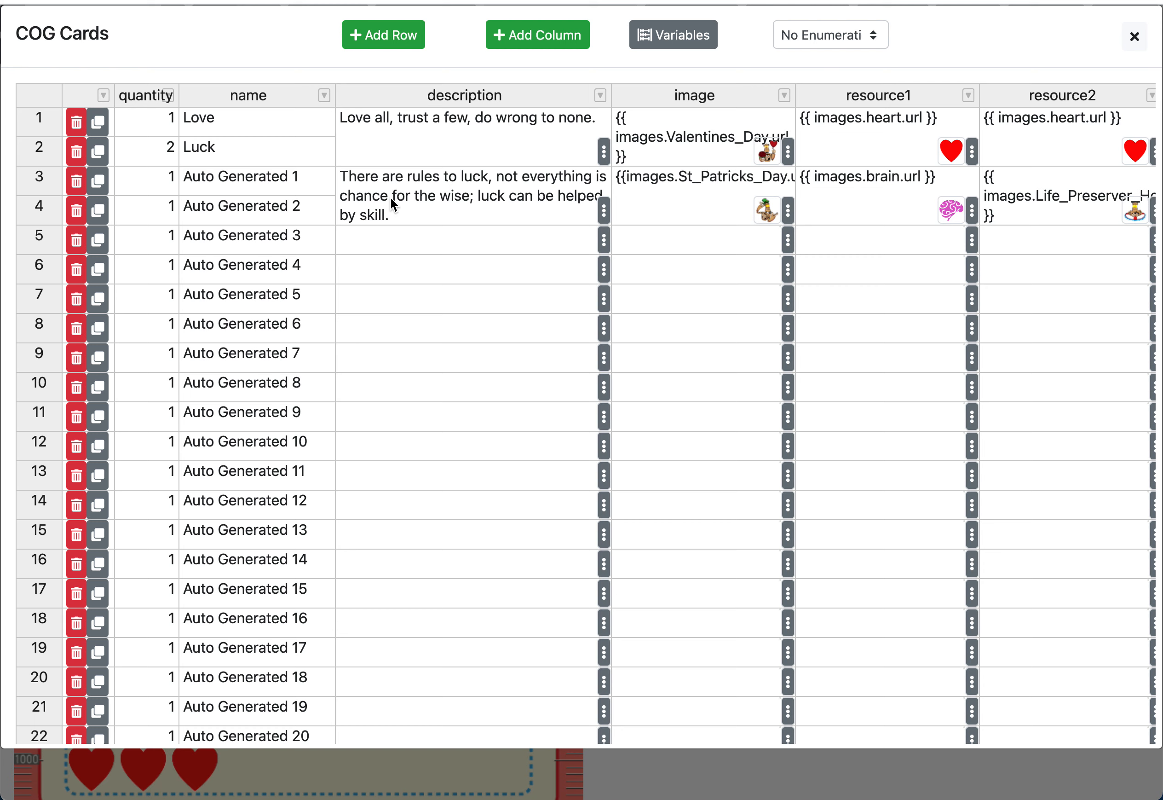
- Sort the COG Cards dataset by the name column in descending order
{"action": "left_click", "coordinate": [396, 263]}
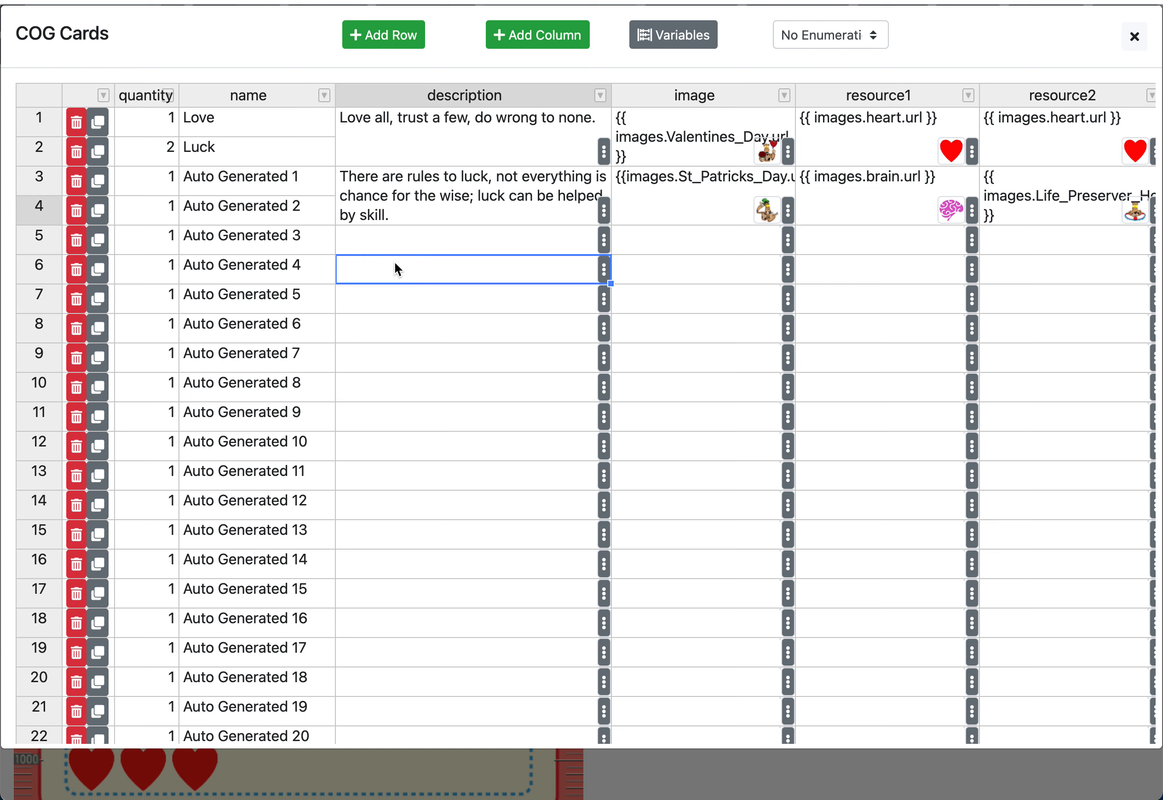
{"action": "left_click", "coordinate": [275, 147]}
{"action": "left_click", "coordinate": [276, 116]}
{"action": "left_click", "coordinate": [278, 96]}
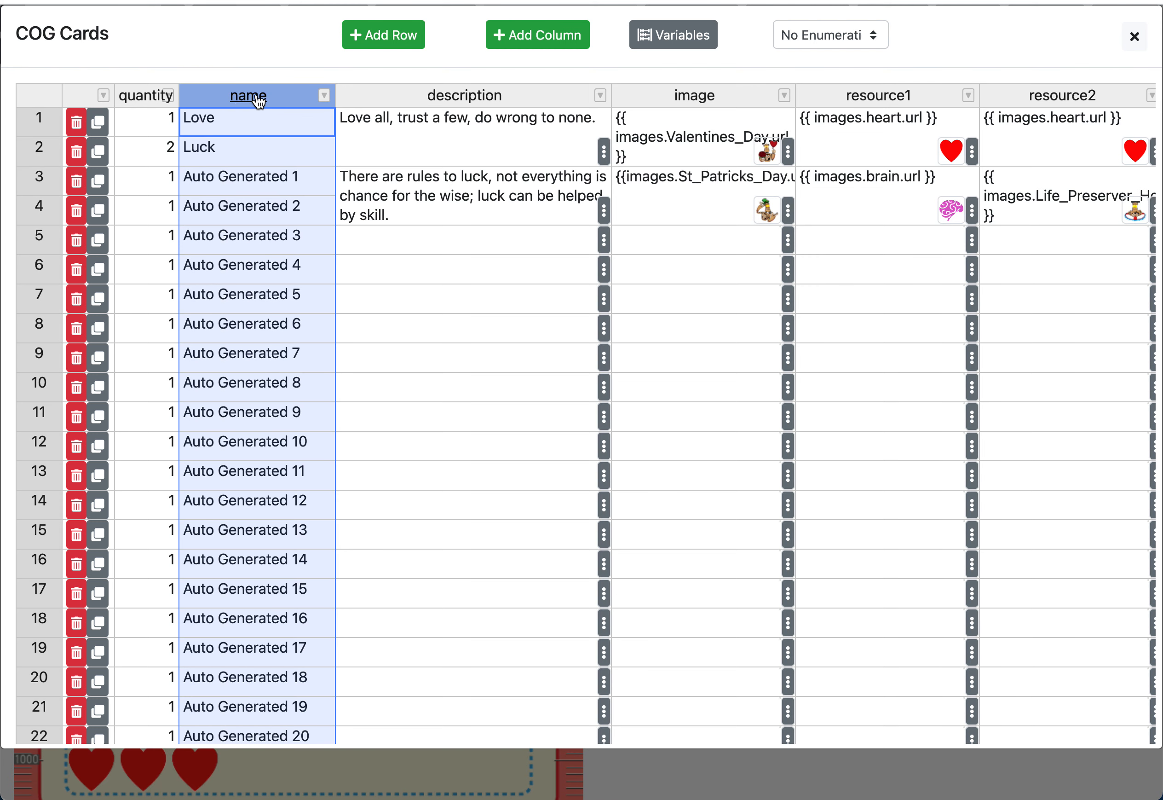
{"action": "left_click", "coordinate": [260, 97]}
{"action": "left_click", "coordinate": [258, 99]}
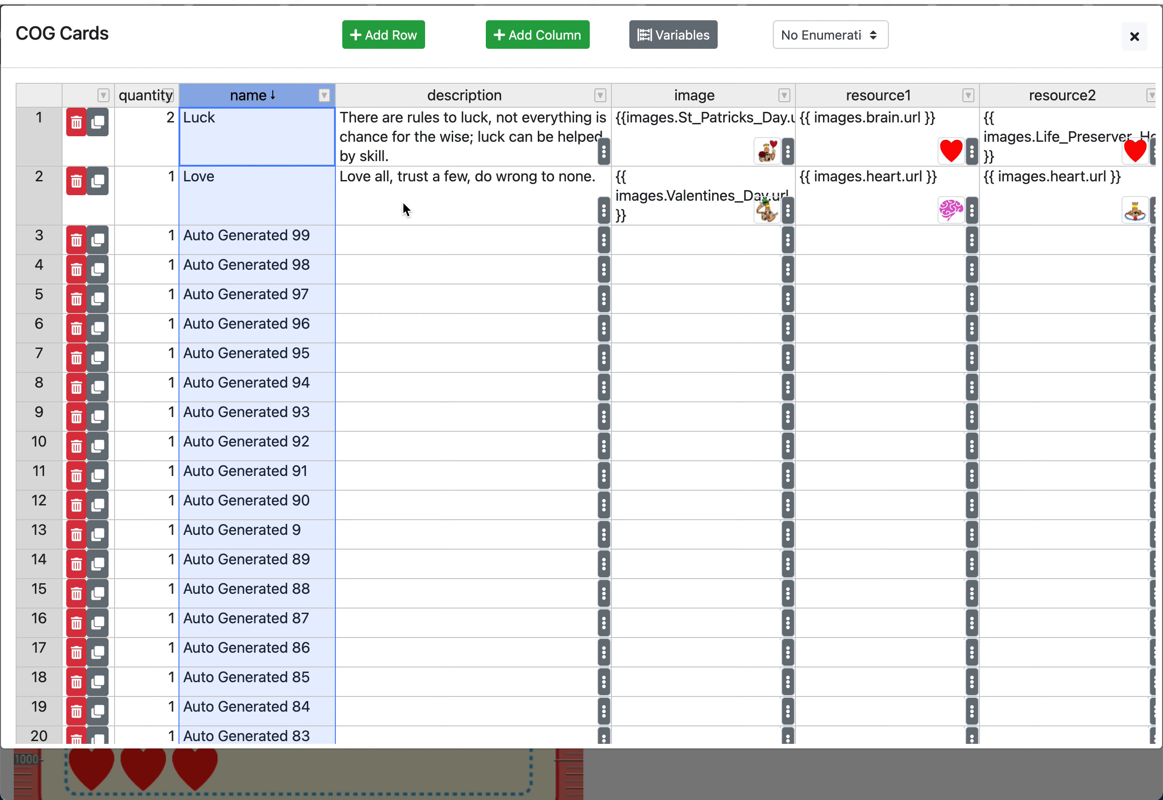
- Enter 1, 2, 3, 4, 5 and 6 as the descriptions of Auto Generated 99 down to Auto Generated 94
{"action": "left_click", "coordinate": [398, 249]}
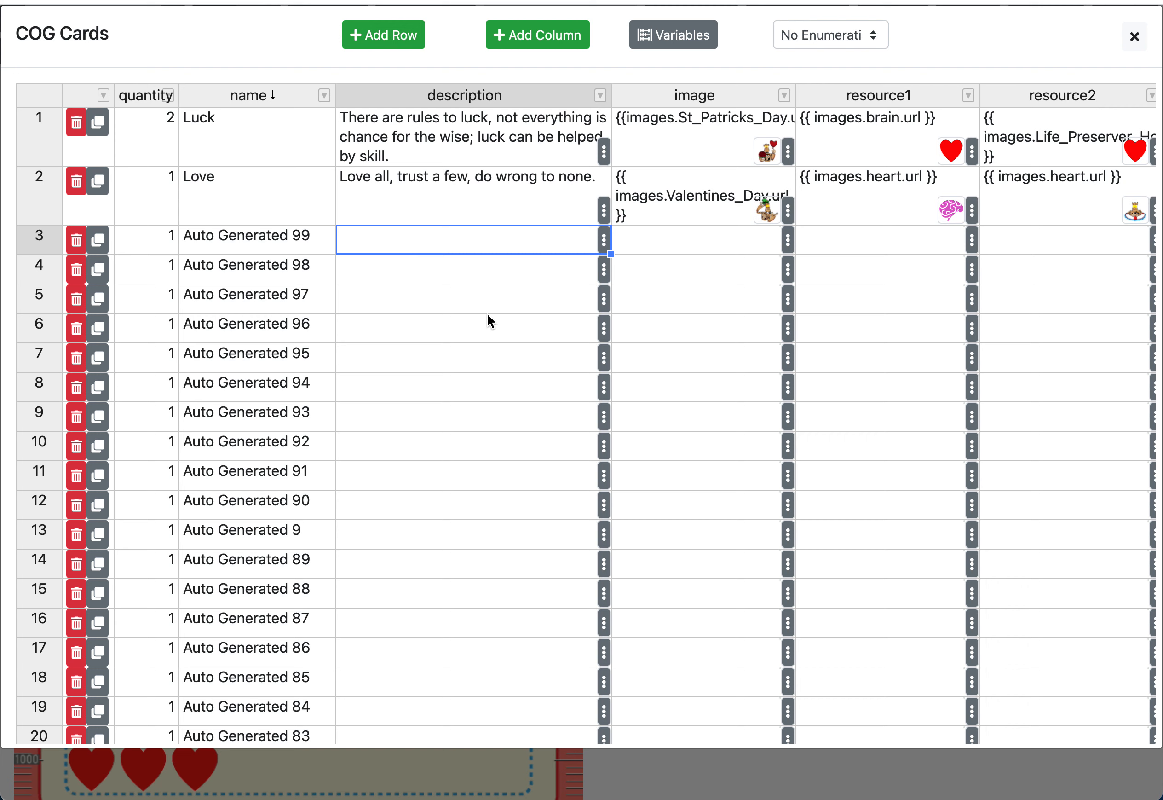
{"action": "type", "text": "1"}
{"action": "key", "text": "Return"}
{"action": "type", "text": "2"}
{"action": "key", "text": "Return"}
{"action": "type", "text": "3"}
{"action": "key", "text": "Return"}
{"action": "type", "text": "4"}
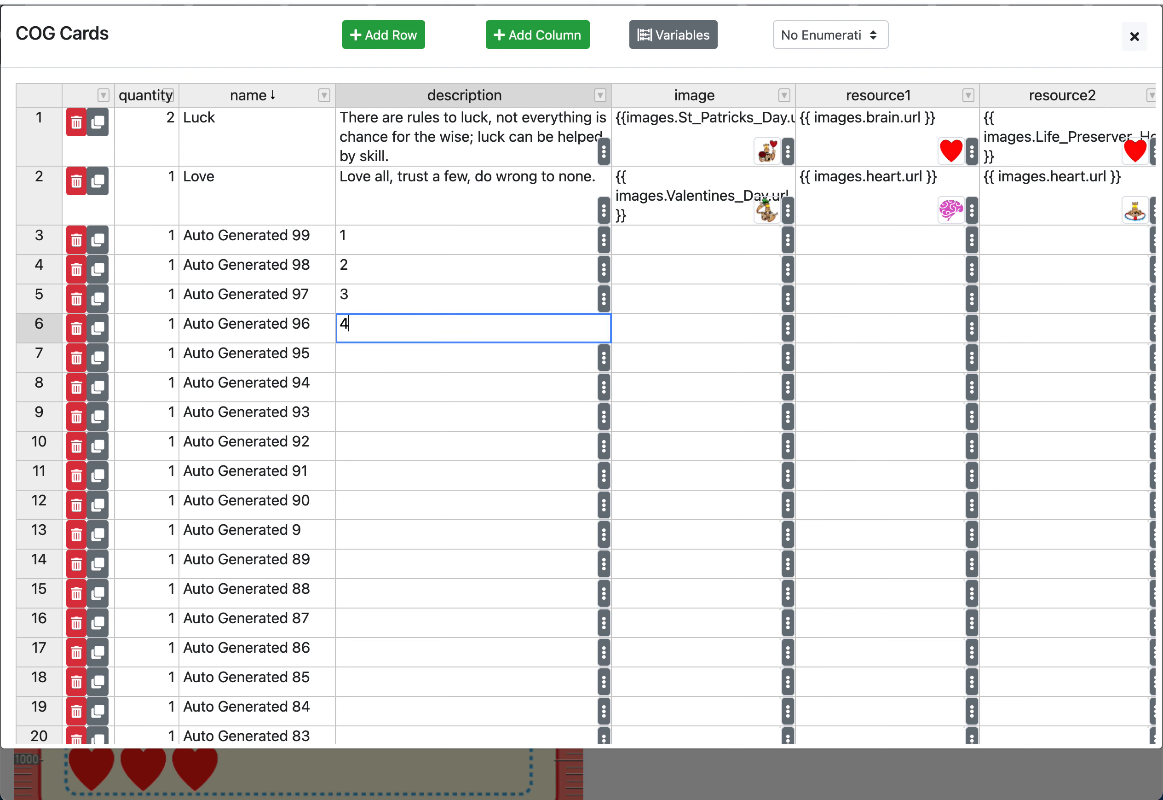
{"action": "key", "text": "Return"}
{"action": "type", "text": "5"}
{"action": "key", "text": "Return"}
{"action": "type", "text": "6"}
{"action": "key", "text": "Return"}
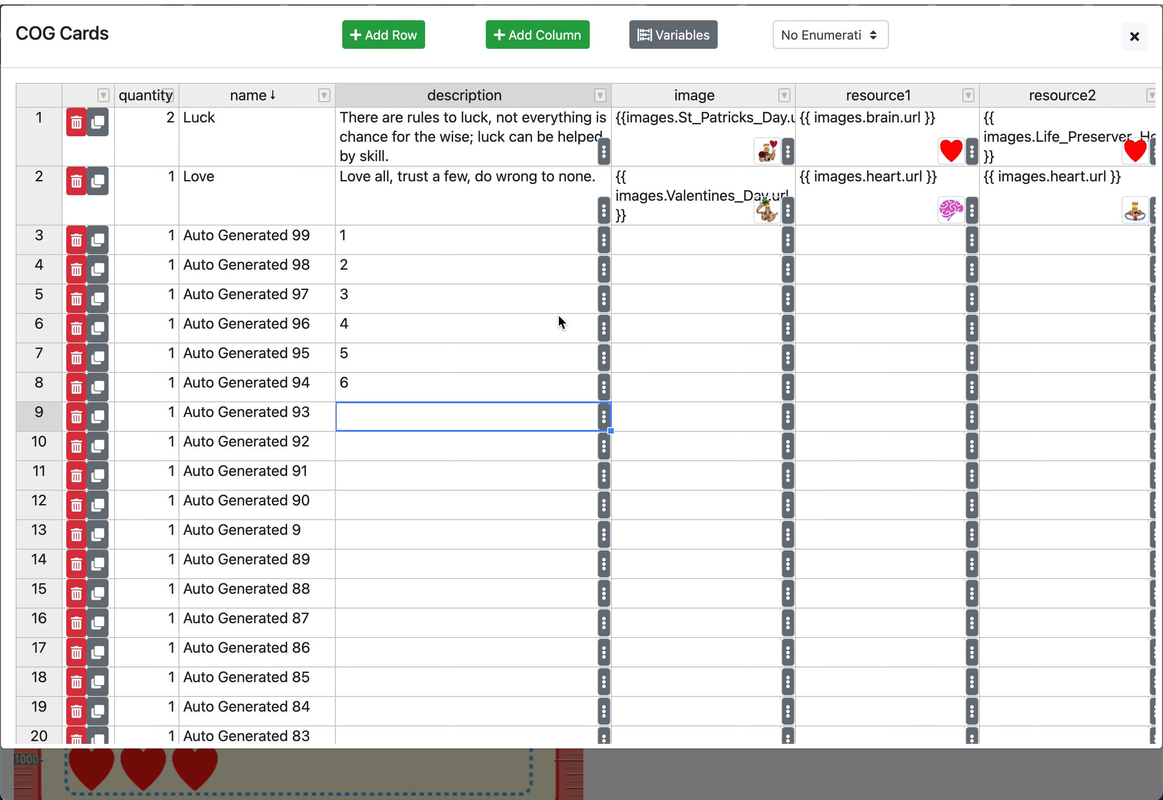
- Enter 1, 3, 4 and 4 as the descriptions of Auto Generated 93 down to Auto Generated 90
{"action": "left_click", "coordinate": [513, 270]}
{"action": "left_click", "coordinate": [714, 291]}
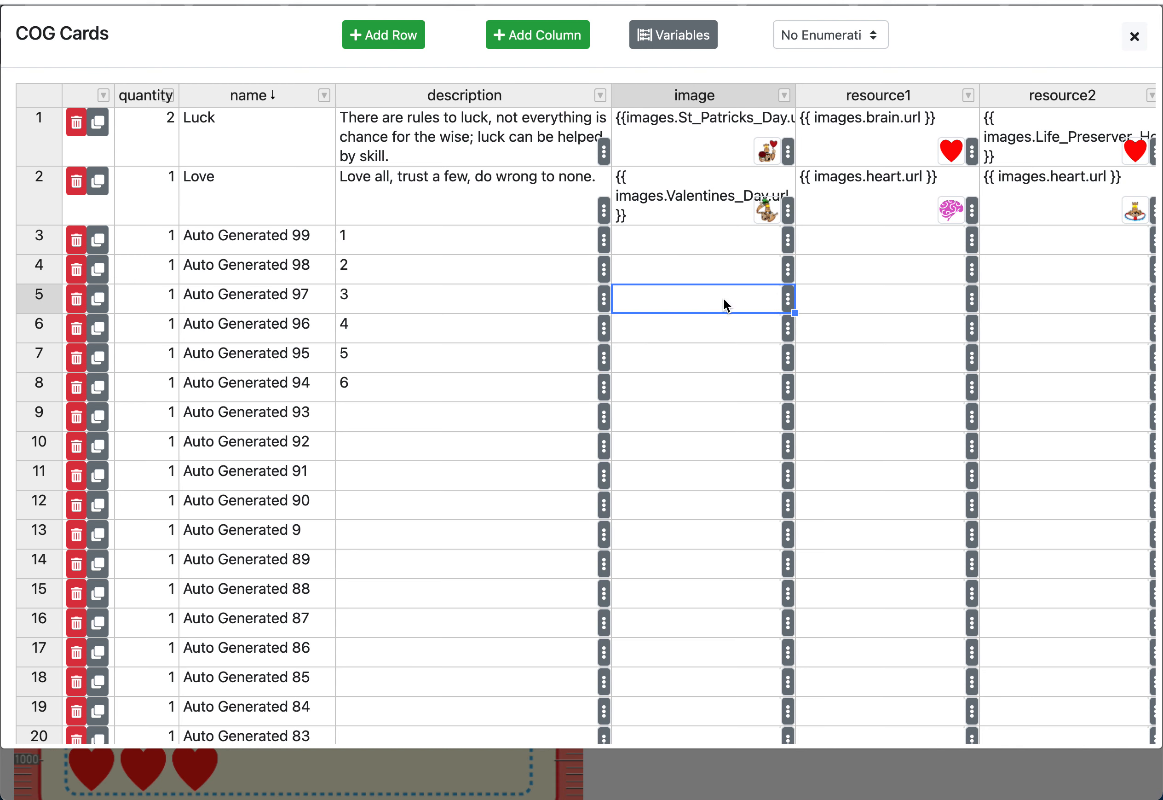
{"action": "left_click", "coordinate": [408, 416]}
{"action": "type", "text": "1"}
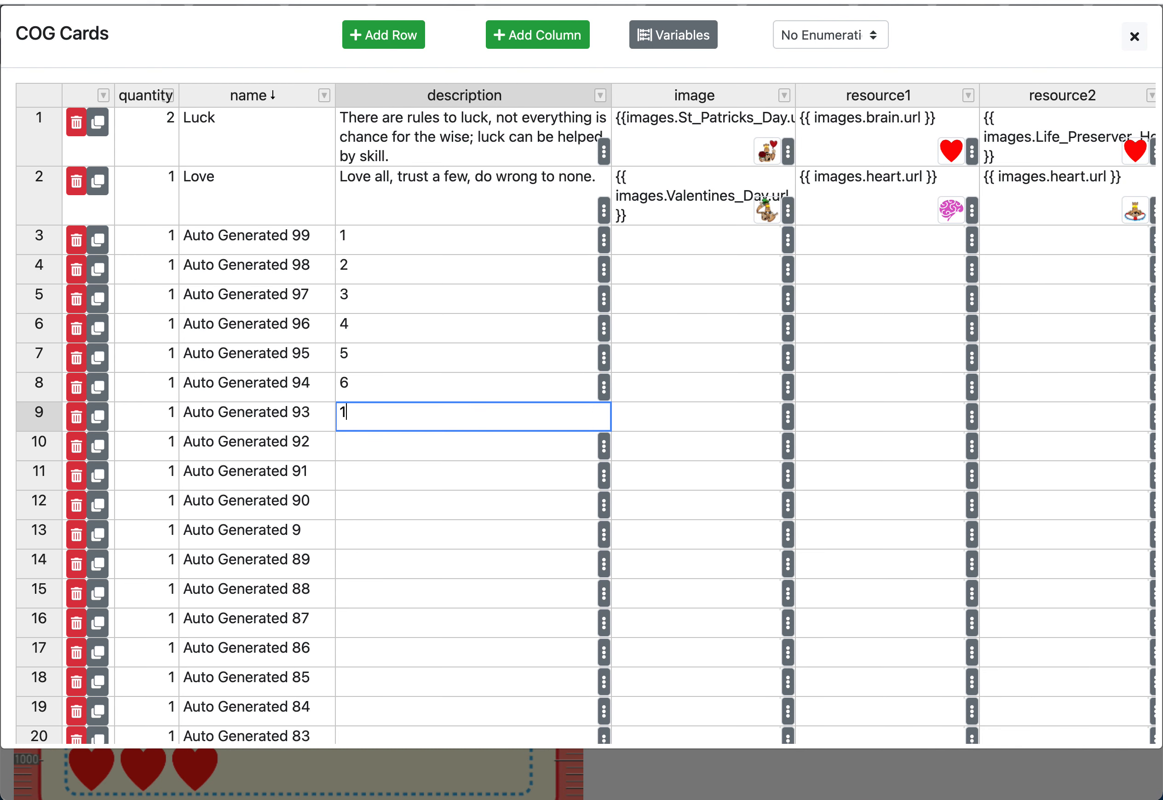
{"action": "key", "text": "Return"}
{"action": "type", "text": "3"}
{"action": "key", "text": "Return"}
{"action": "type", "text": "4"}
{"action": "key", "text": "Return"}
{"action": "type", "text": "4"}
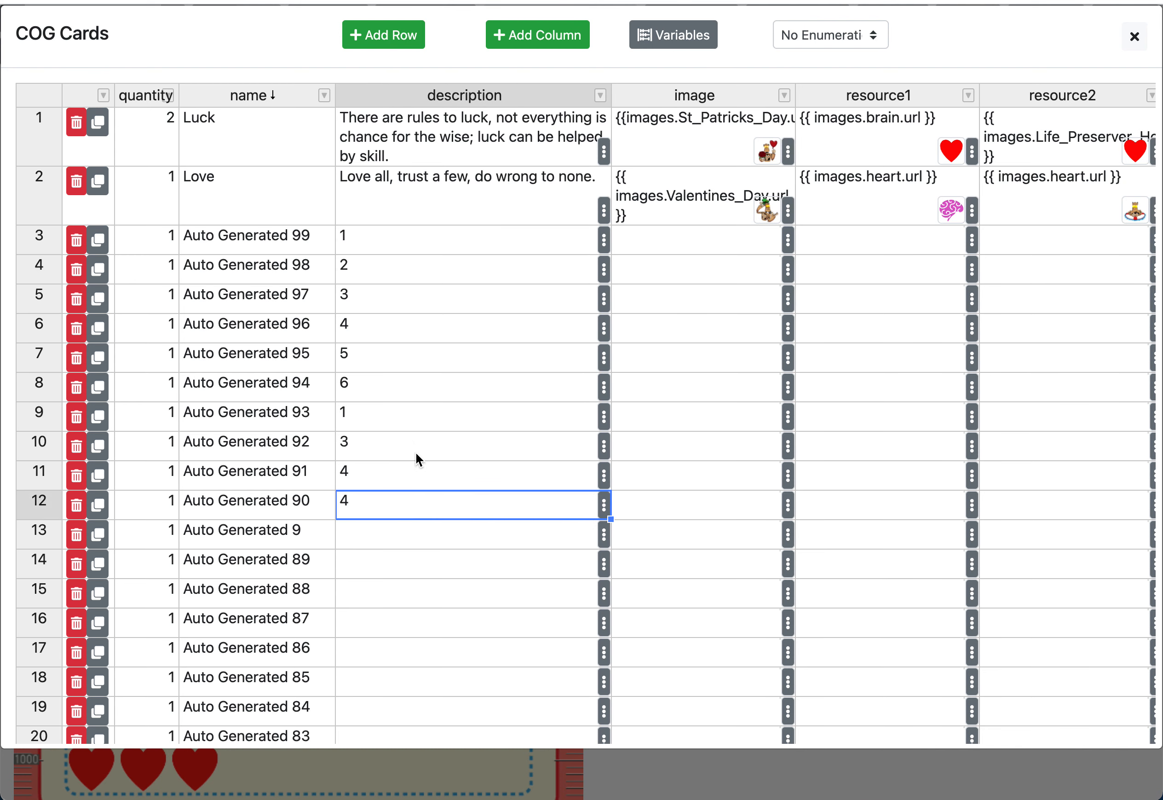
- Open the descriptions of Auto Generated 98 and Auto Generated 97 for in-cell editing without changing them
{"action": "left_click", "coordinate": [501, 484]}
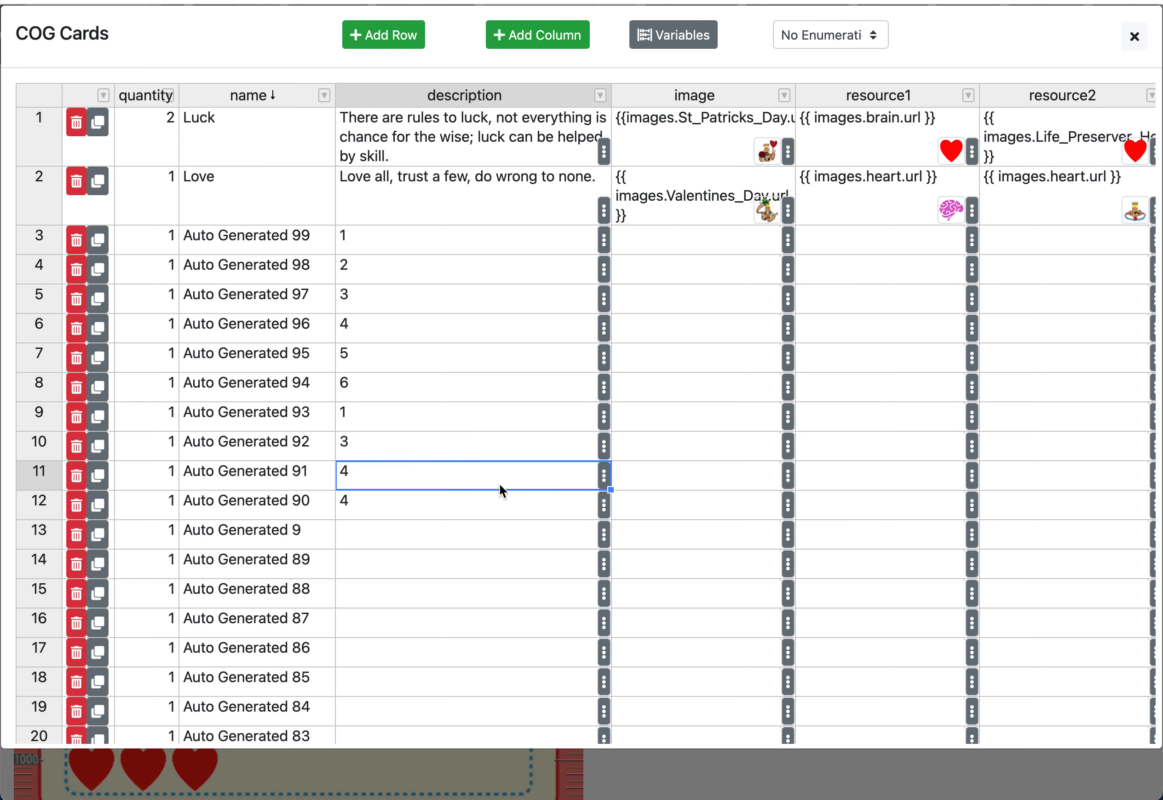
{"action": "left_click", "coordinate": [436, 270]}
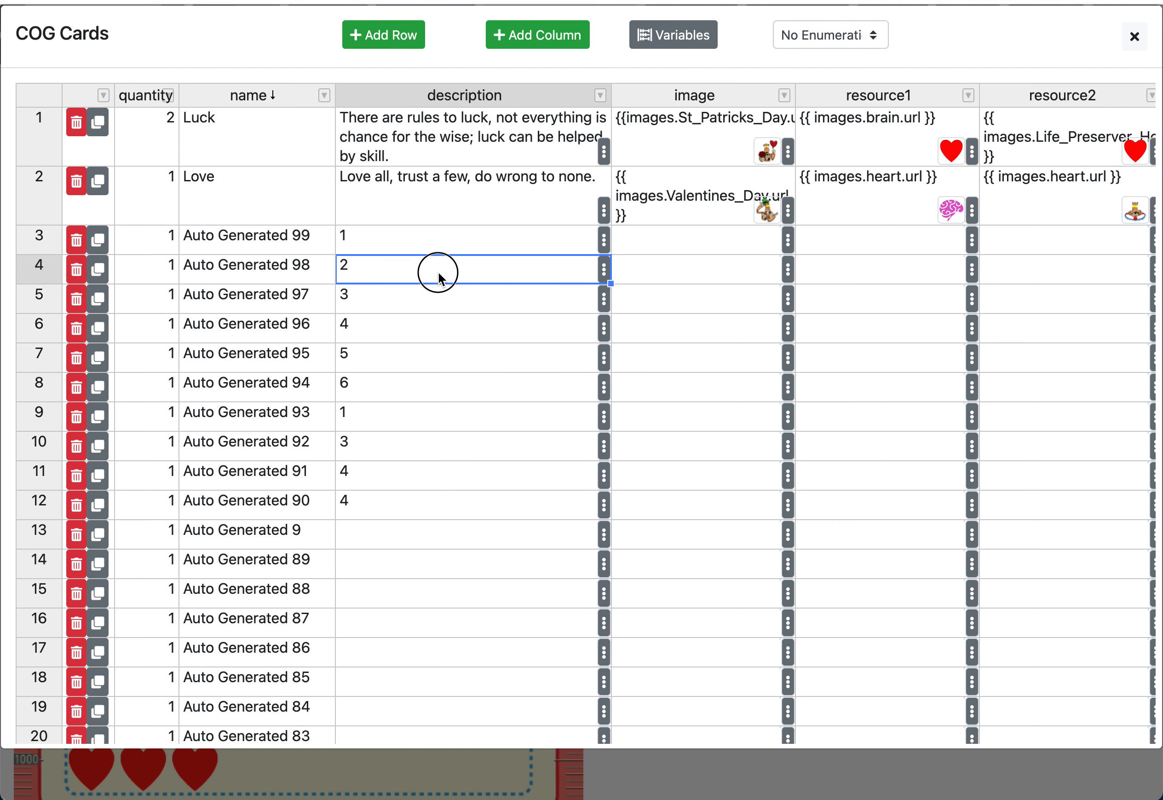
{"action": "left_click", "coordinate": [439, 272]}
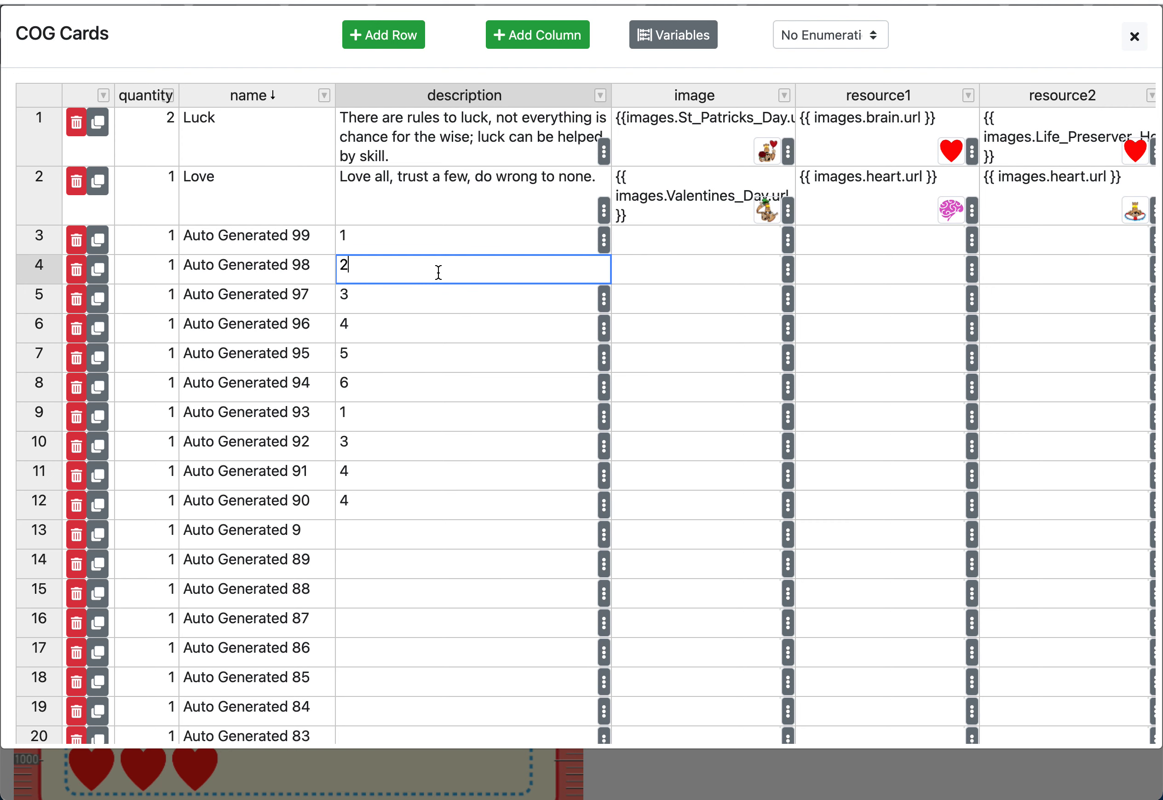
{"action": "double_click", "coordinate": [437, 299]}
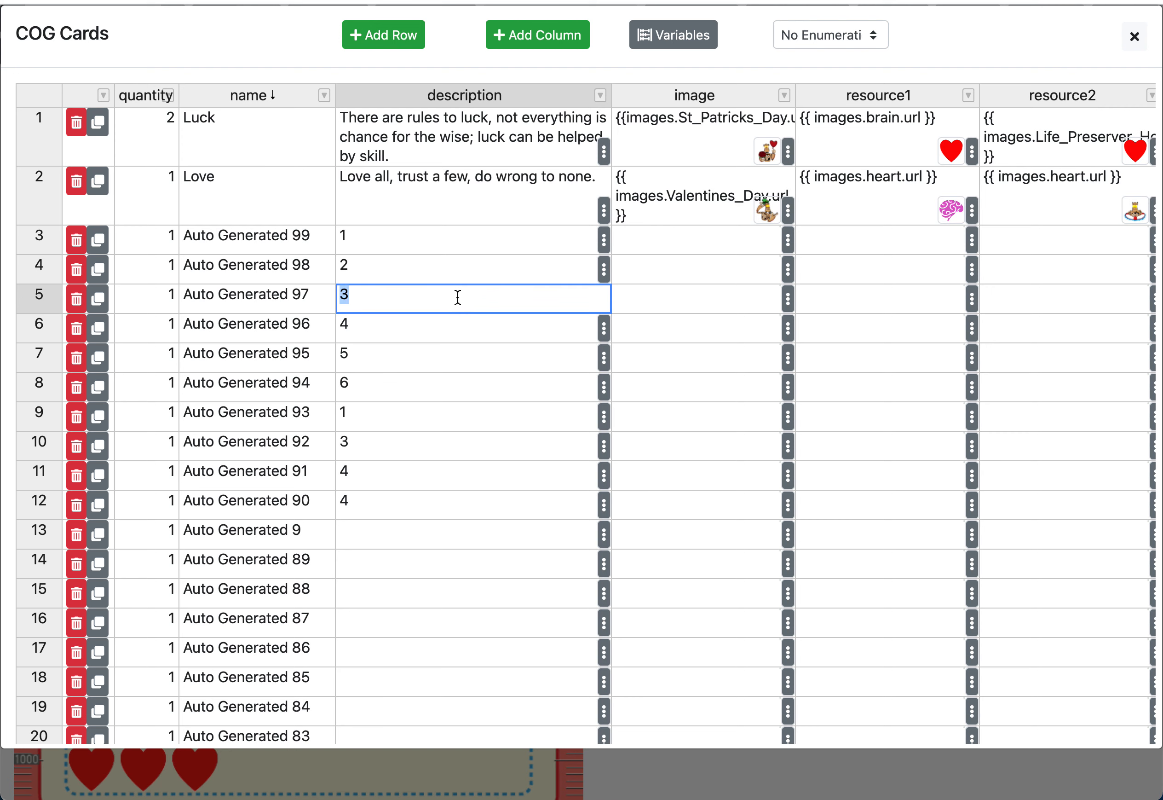
{"action": "left_click", "coordinate": [458, 298]}
- Replace the description of Auto Generated 96 with "asfhalksdfhl;kashd;kljkl;asdfj"
{"action": "left_click", "coordinate": [459, 333]}
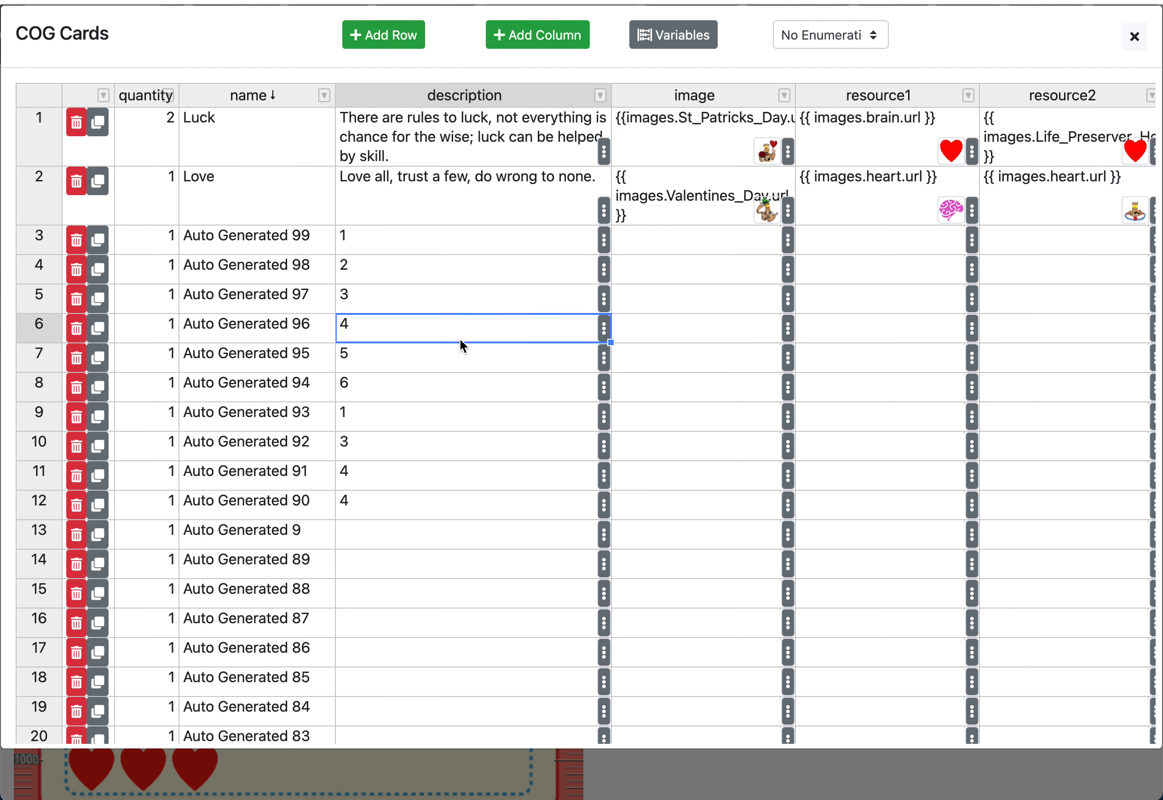
{"action": "type", "text": "asfhalksdfhl;kashd;kljkl;asdfj"}
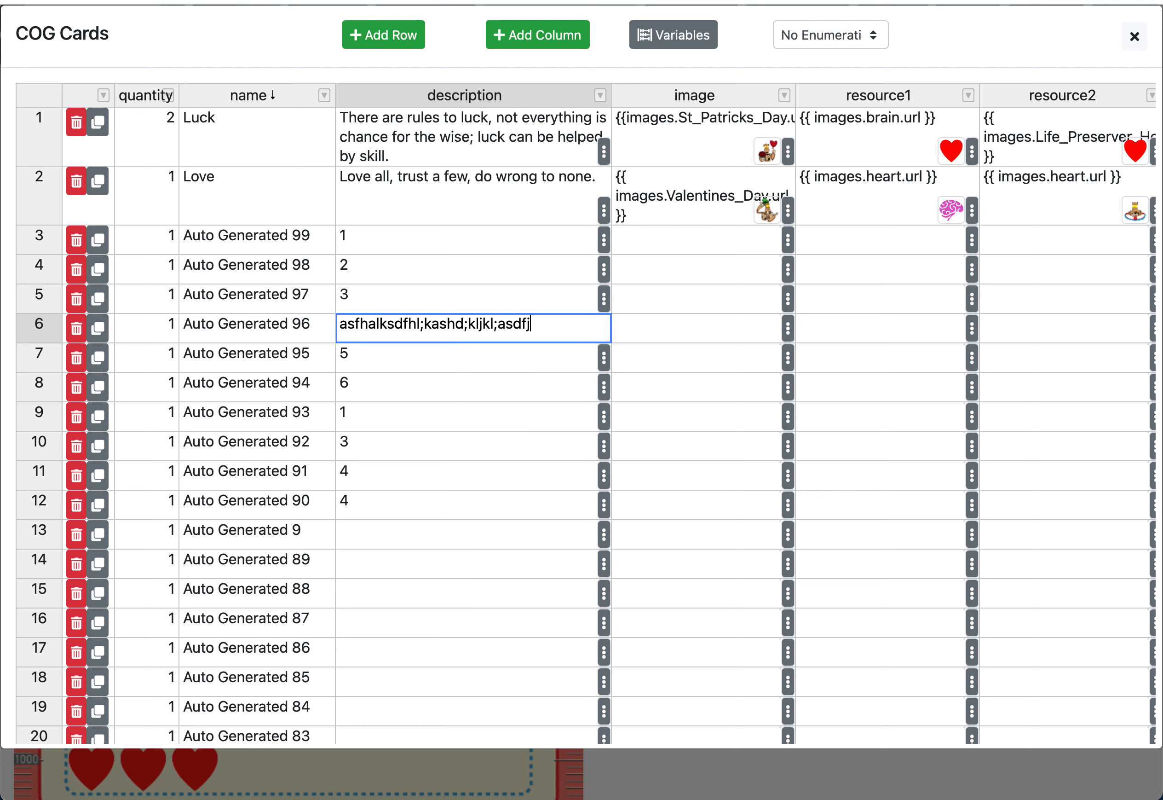
{"action": "left_click", "coordinate": [483, 415]}
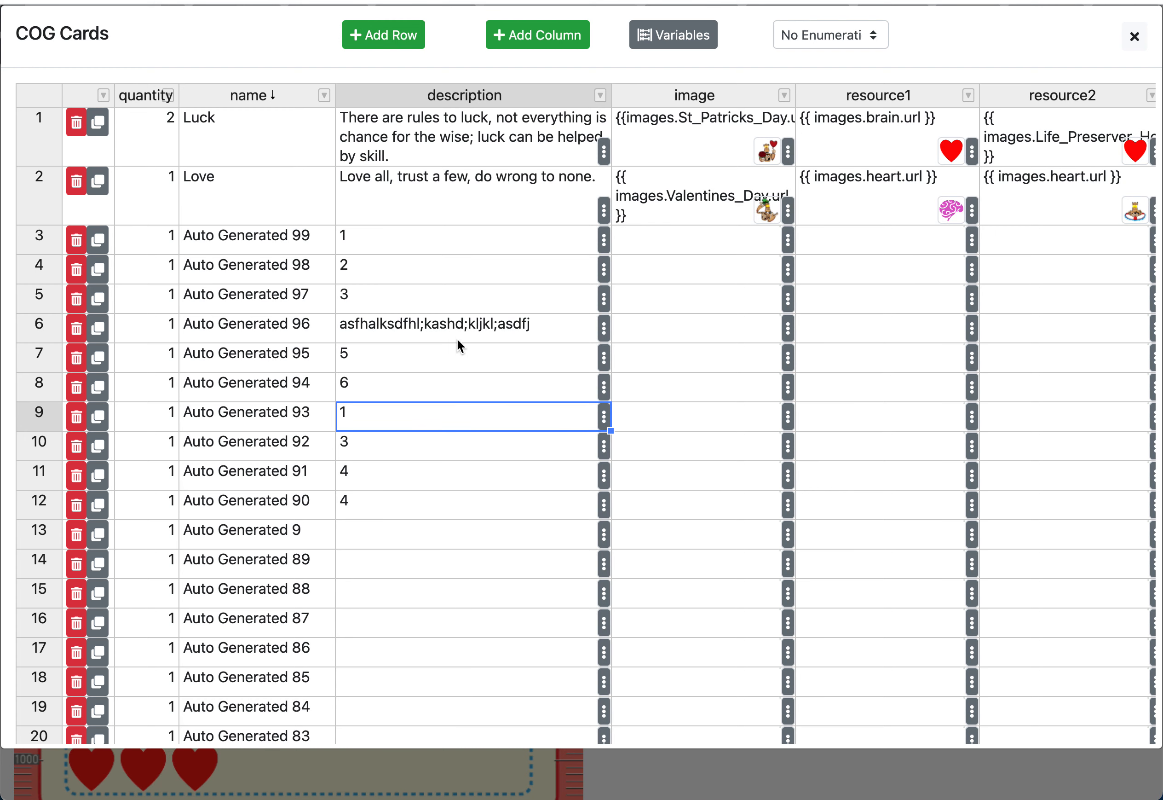
- Move cell by cell from Auto Generated 96's description down to Auto Generated 90 and across to its resource2 cell, opening some descriptions for editing
{"action": "left_click", "coordinate": [451, 327]}
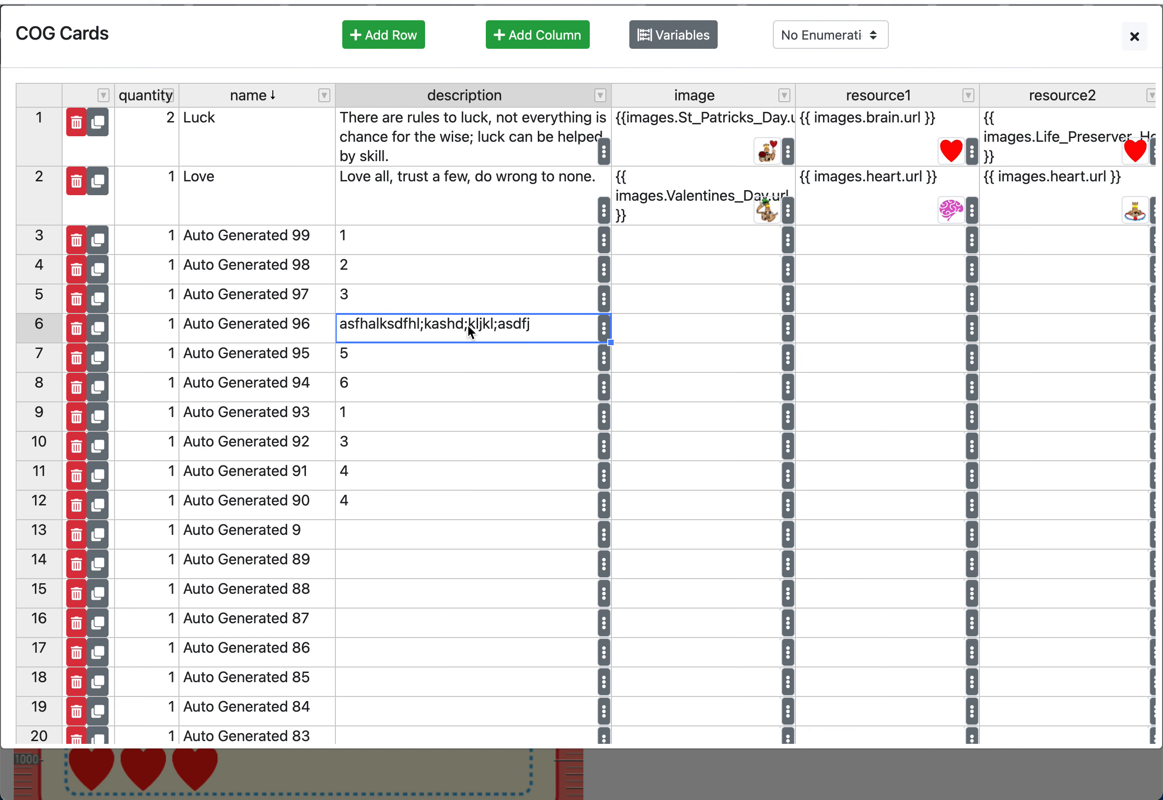
{"action": "key", "text": "Return"}
{"action": "key", "text": "Return"}
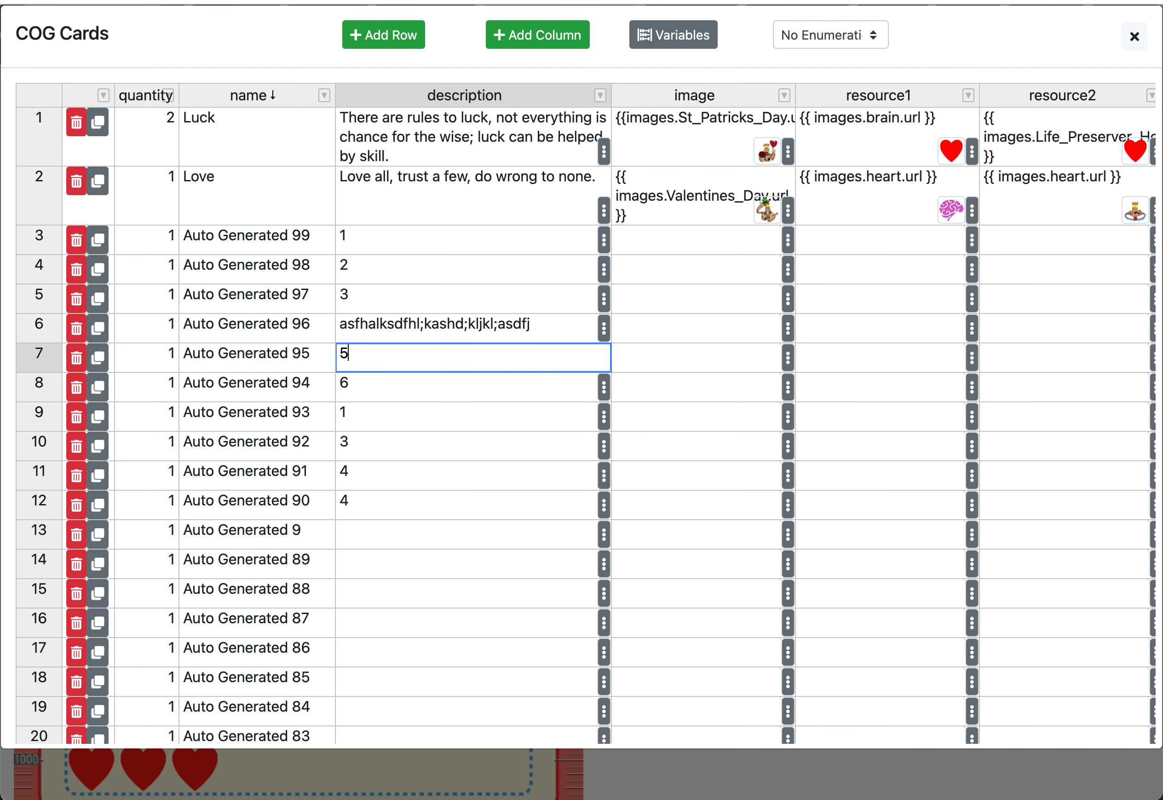
{"action": "key", "text": "Down"}
{"action": "key", "text": "Down"}
{"action": "key", "text": "Down"}
{"action": "key", "text": "Return"}
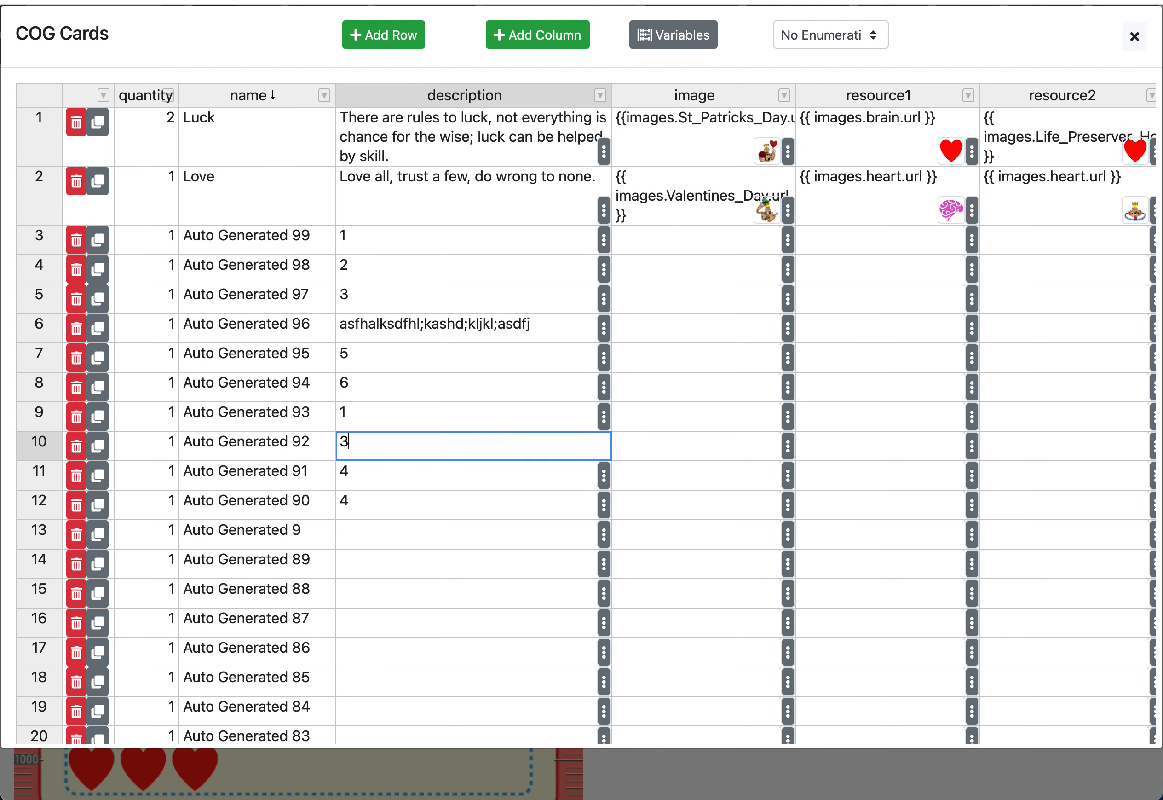
{"action": "key", "text": "Return"}
{"action": "key", "text": "Return"}
{"action": "key", "text": "Return"}
{"action": "key", "text": "Right"}
{"action": "key", "text": "Right"}
{"action": "key", "text": "Right"}
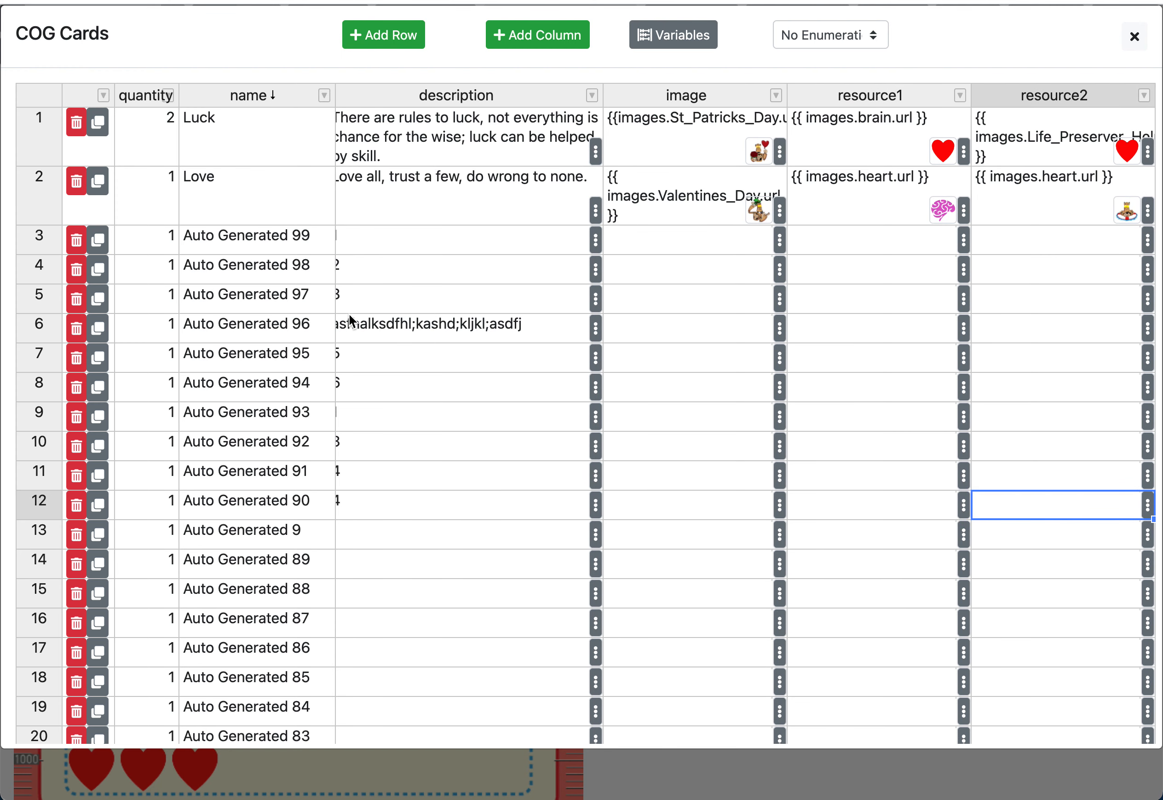
- Return to the description column and select the cell of Auto Generated 94
{"action": "scroll", "coordinate": [536, 380], "scroll_direction": "down", "scroll_amount": 1}
{"action": "scroll", "coordinate": [536, 380], "scroll_direction": "left", "scroll_amount": 1}
{"action": "left_click", "coordinate": [455, 375]}
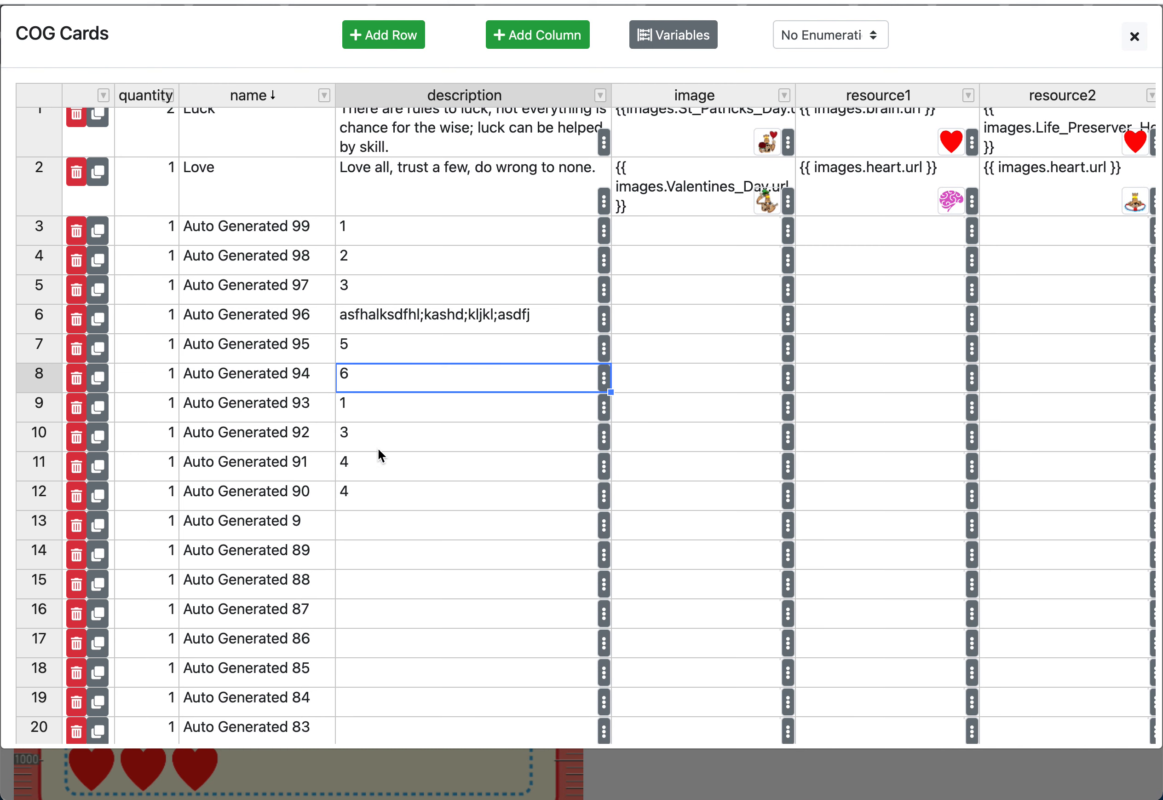
- Rename row Auto Generated 91 to "asdfkljasdlfjds", set its description to "fsakljdfslsdfajlk" and image to "sdafasdfasdf", and dismiss the error
{"action": "left_click", "coordinate": [258, 459]}
{"action": "type", "text": "asdfkljasdlfjds"}
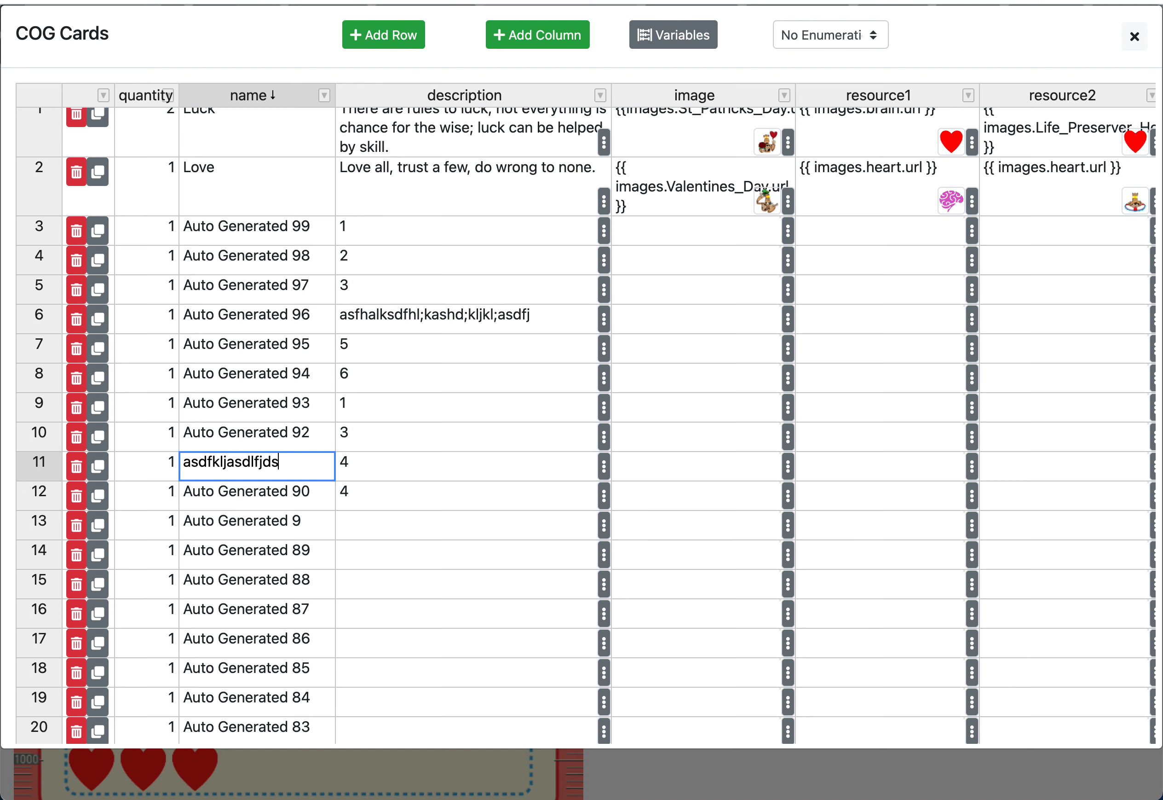
{"action": "key", "text": "Tab"}
{"action": "type", "text": "fsakljdfslsdfajlk"}
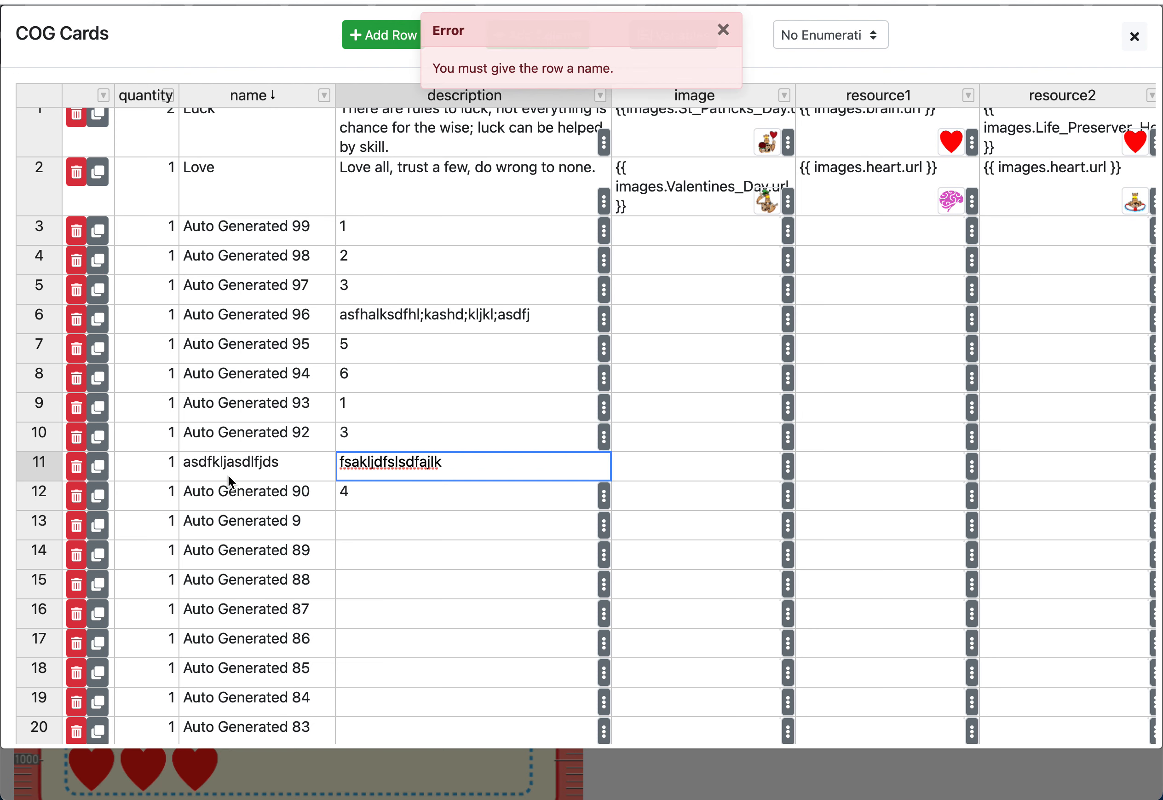
{"action": "key", "text": "Tab"}
{"action": "type", "text": "sdafasdfasdf"}
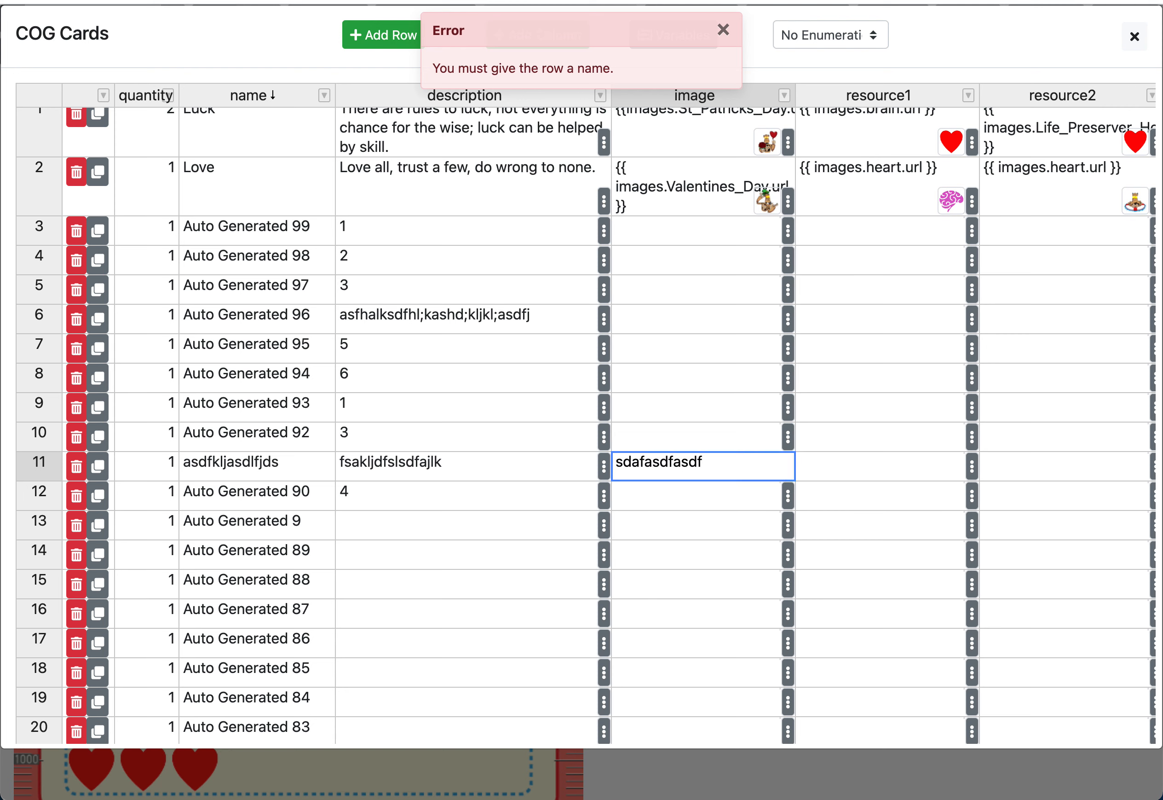
{"action": "key", "text": "Tab"}
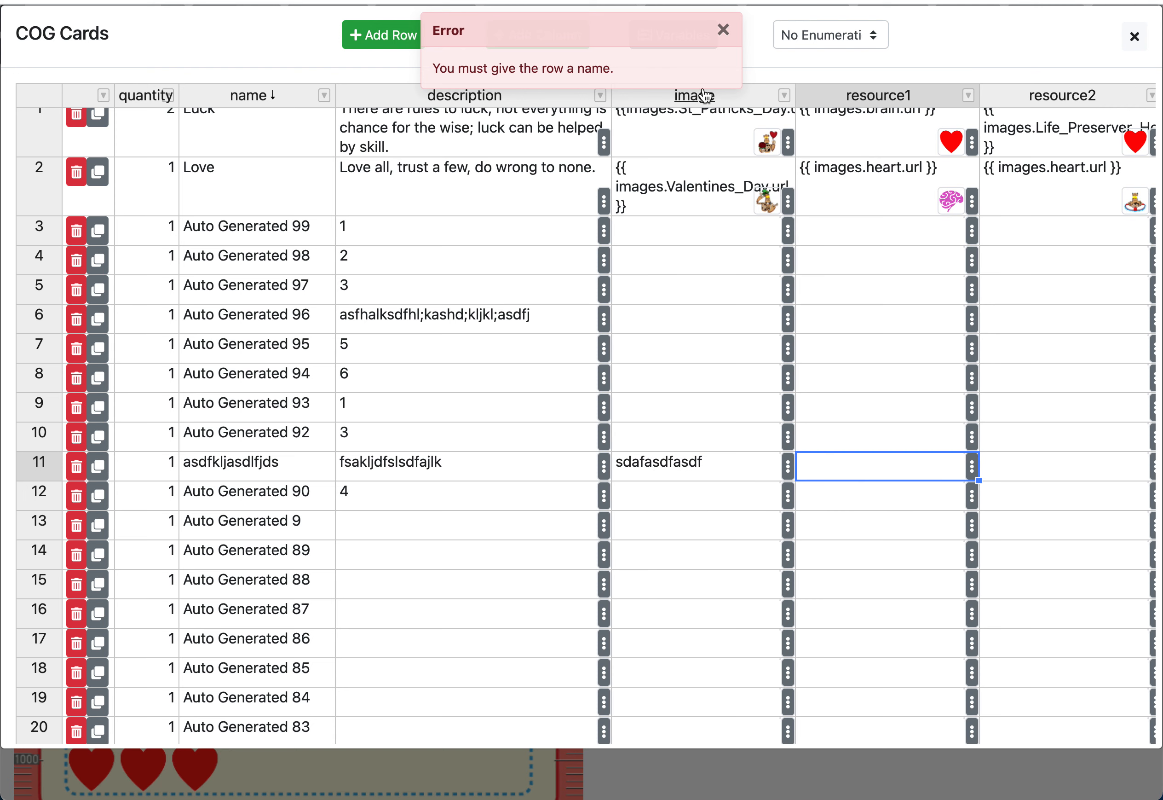
{"action": "left_click", "coordinate": [723, 30]}
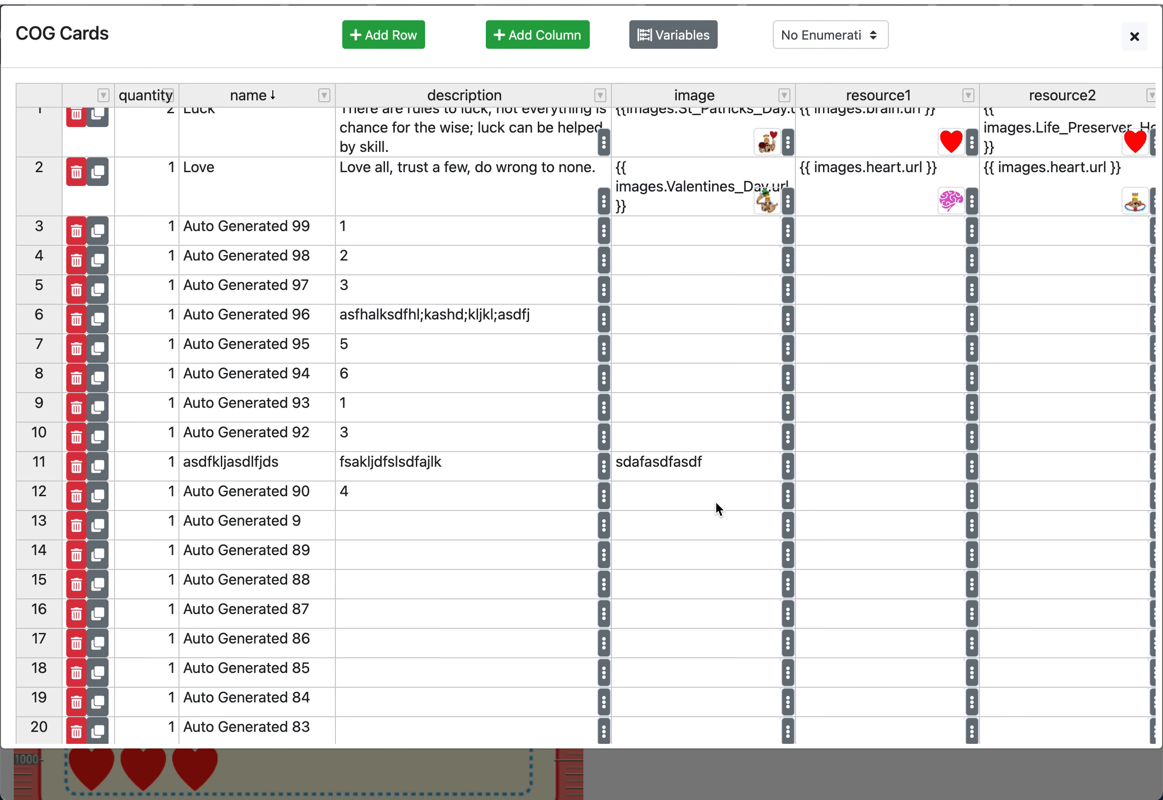
- Move cell by cell from row 11's description down to row 14, then through the image column back up to Auto Generated 93's description
{"action": "left_click", "coordinate": [456, 459]}
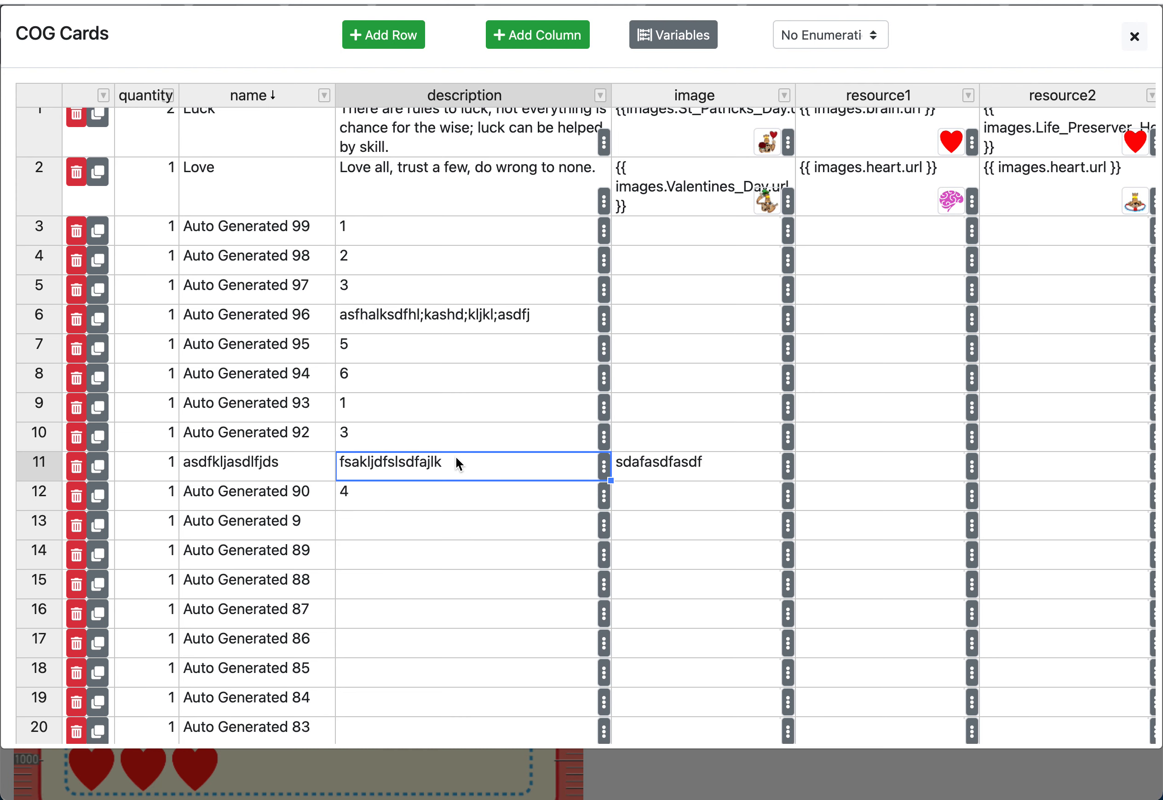
{"action": "key", "text": "Down"}
{"action": "key", "text": "Down"}
{"action": "key", "text": "Down"}
{"action": "key", "text": "Up"}
{"action": "key", "text": "Right"}
{"action": "key", "text": "Up"}
{"action": "key", "text": "Up"}
{"action": "key", "text": "Up"}
{"action": "key", "text": "Left"}
{"action": "key", "text": "Up"}
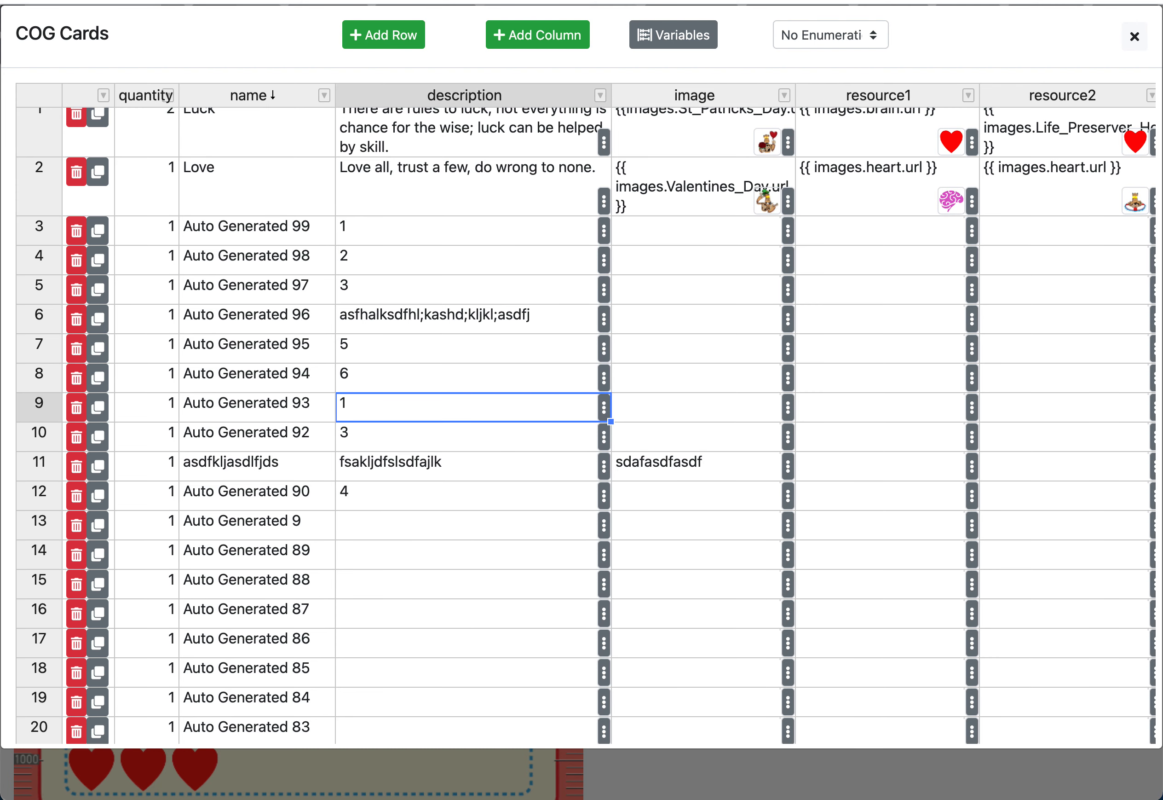
- Move cell by cell through the resource1 column to row 12, across to Auto Generated 90's quantity, and back to its description
{"action": "key", "text": "Down"}
{"action": "key", "text": "Right"}
{"action": "key", "text": "Right"}
{"action": "key", "text": "Down"}
{"action": "key", "text": "Down"}
{"action": "key", "text": "Left"}
{"action": "key", "text": "Left"}
{"action": "key", "text": "Left"}
{"action": "key", "text": "Left"}
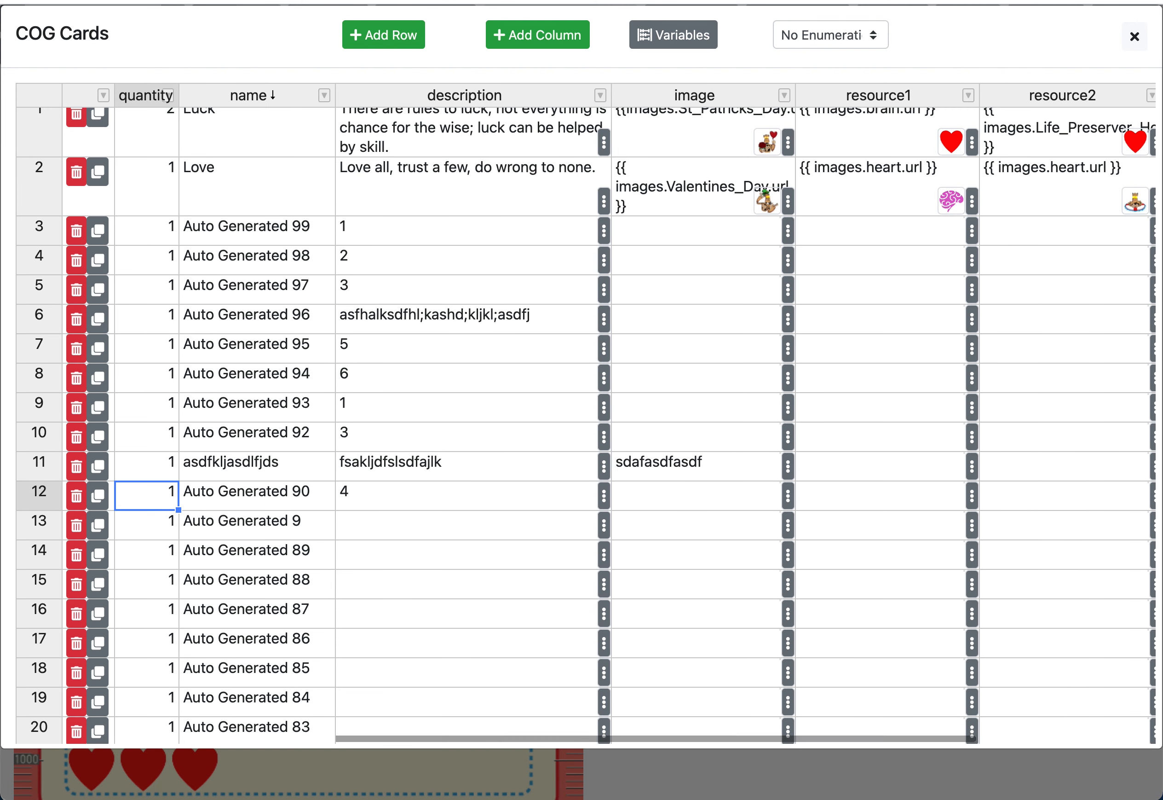
{"action": "key", "text": "Right"}
{"action": "key", "text": "Right"}
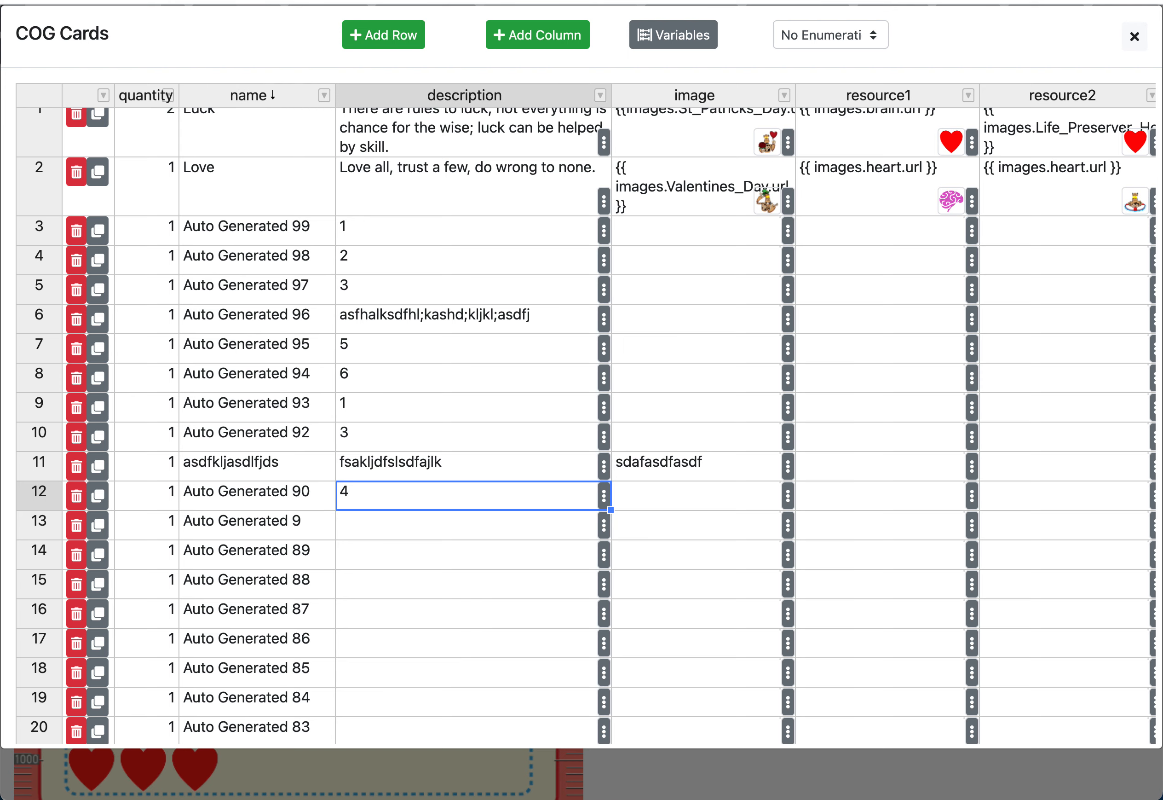
- Copy Love's image, resource1 and resource2 cells into the same columns of Auto Generated 96 through Auto Generated 93
{"action": "scroll", "coordinate": [575, 449], "scroll_direction": "up", "scroll_amount": 1}
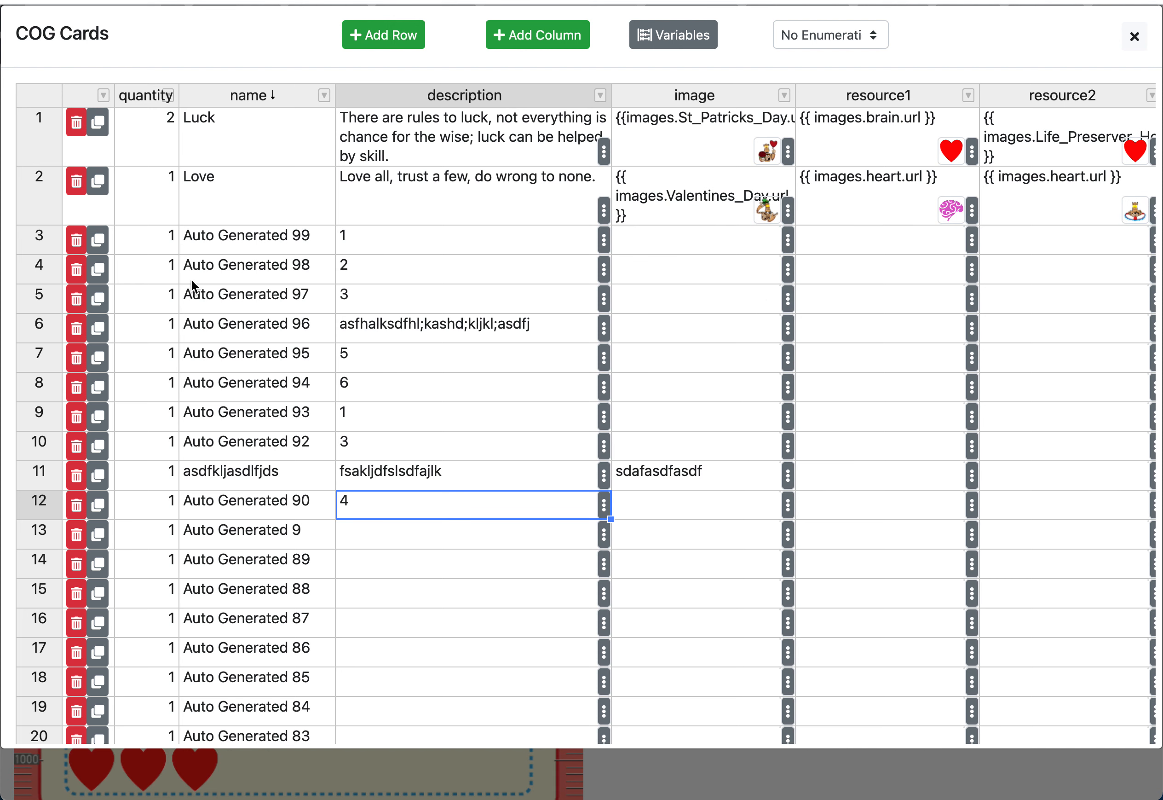
{"action": "left_click_drag", "start_coordinate": [649, 203], "coordinate": [1020, 208]}
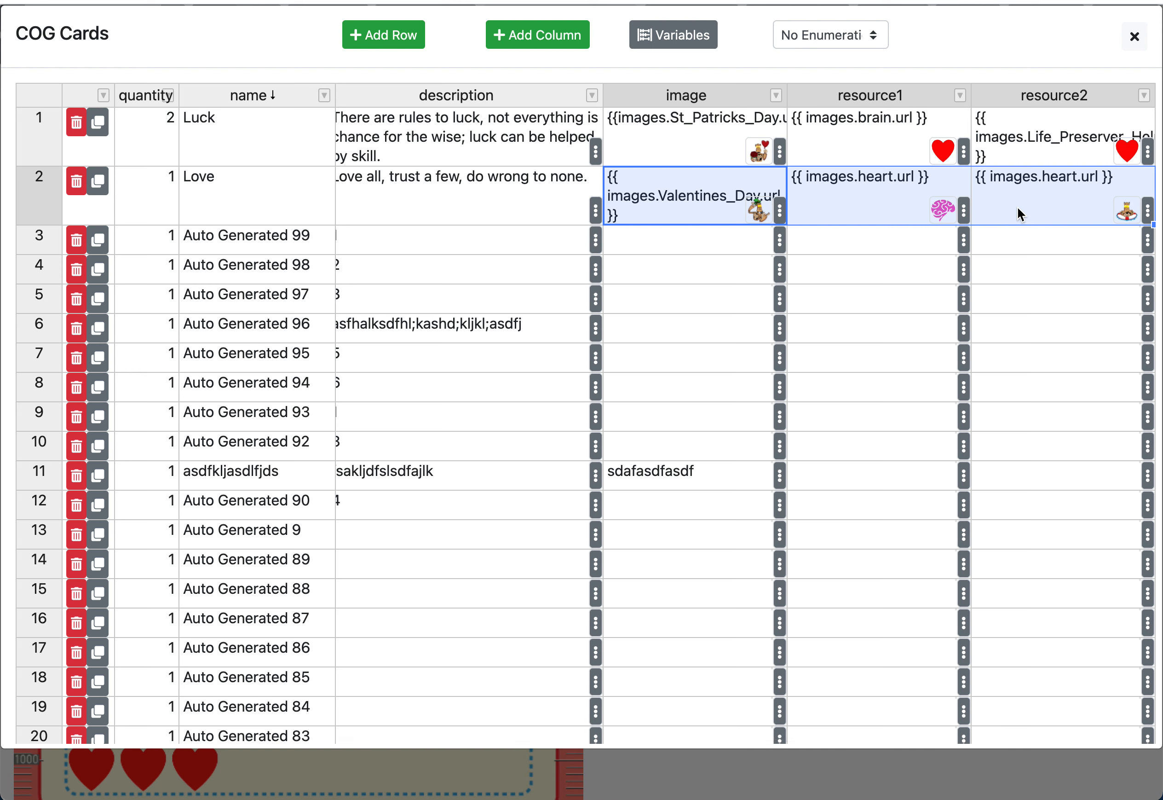
{"action": "left_click", "coordinate": [675, 334]}
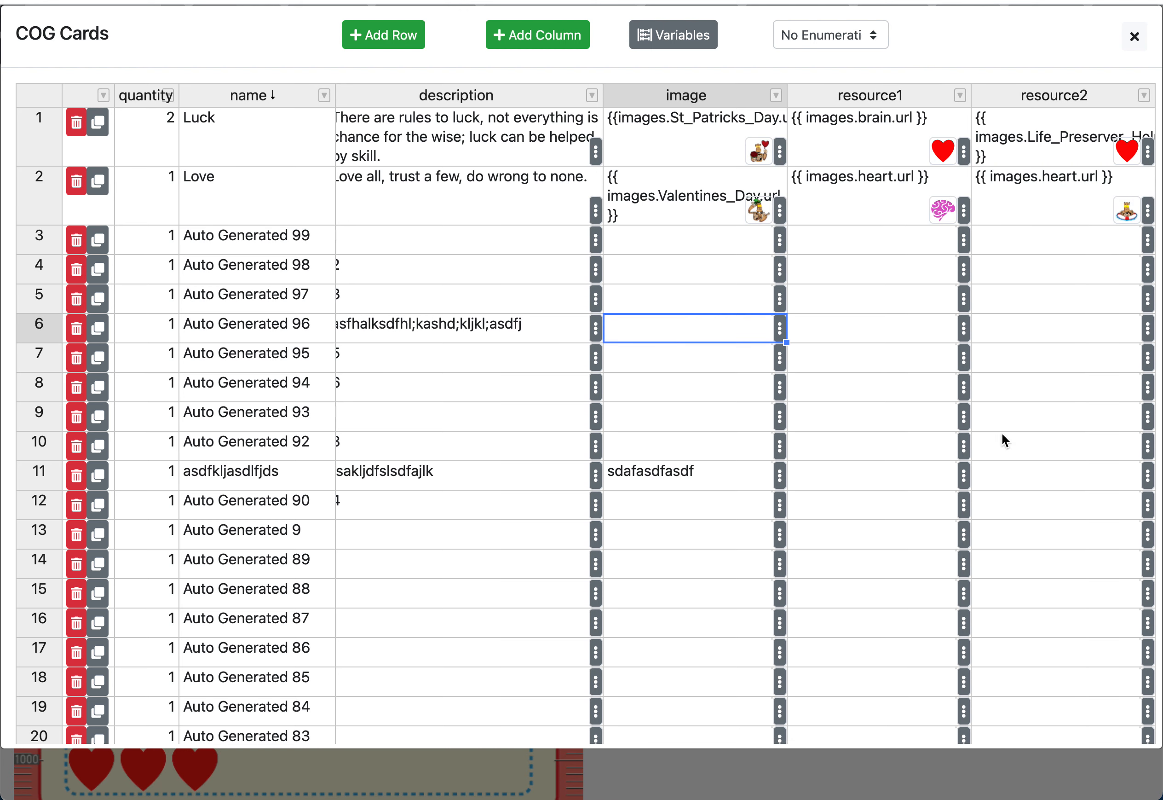
{"action": "left_click", "coordinate": [1044, 417], "text": "shift"}
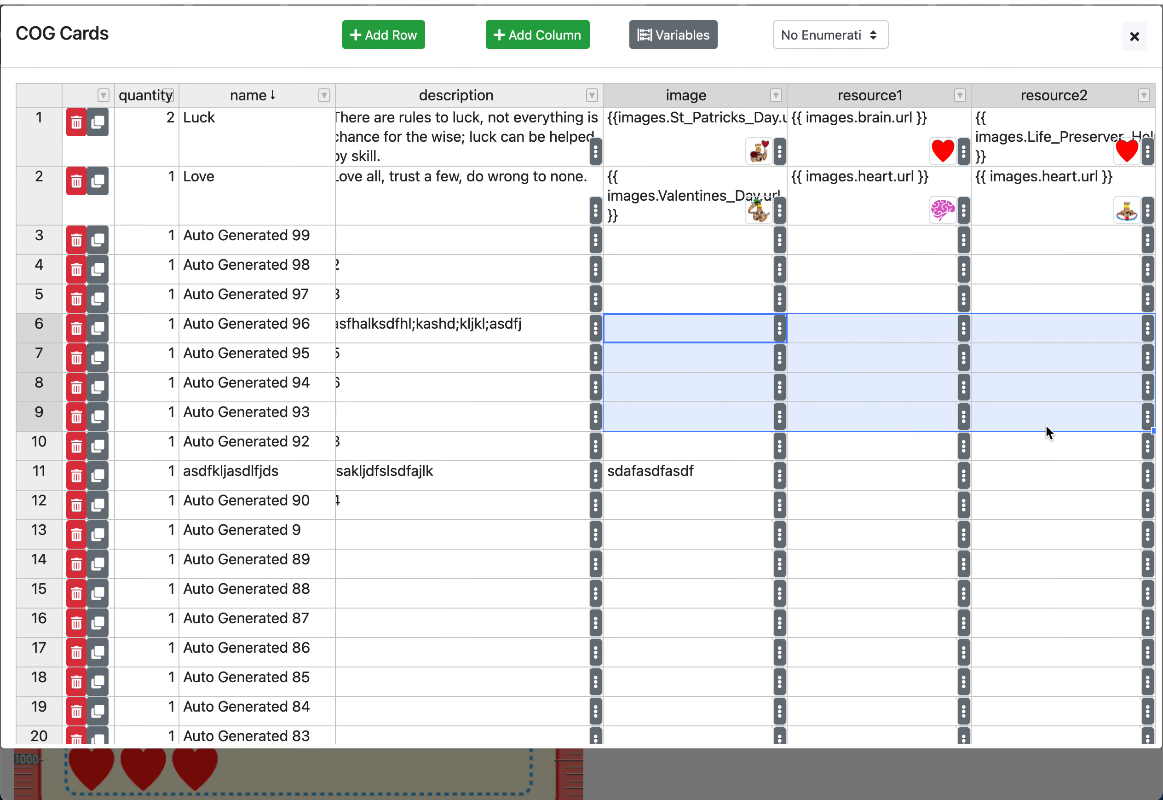
{"action": "type", "text": "{{ images.Valentines_Day.url }}\t{{ images.heart.url }}\t{{ images.heart.url }} {{ images.Valentines_Day.url }}\t{{ images.heart.url }}\t{{ images.heart.url }} {{ images.Valentines_Day.url }}\t{{ images.heart.url }}\t{{ images.heart.url }} {{ images.Valentines_Day.url }}\t{{ images.heart.url }}\t{{ images.heart.url }}"}
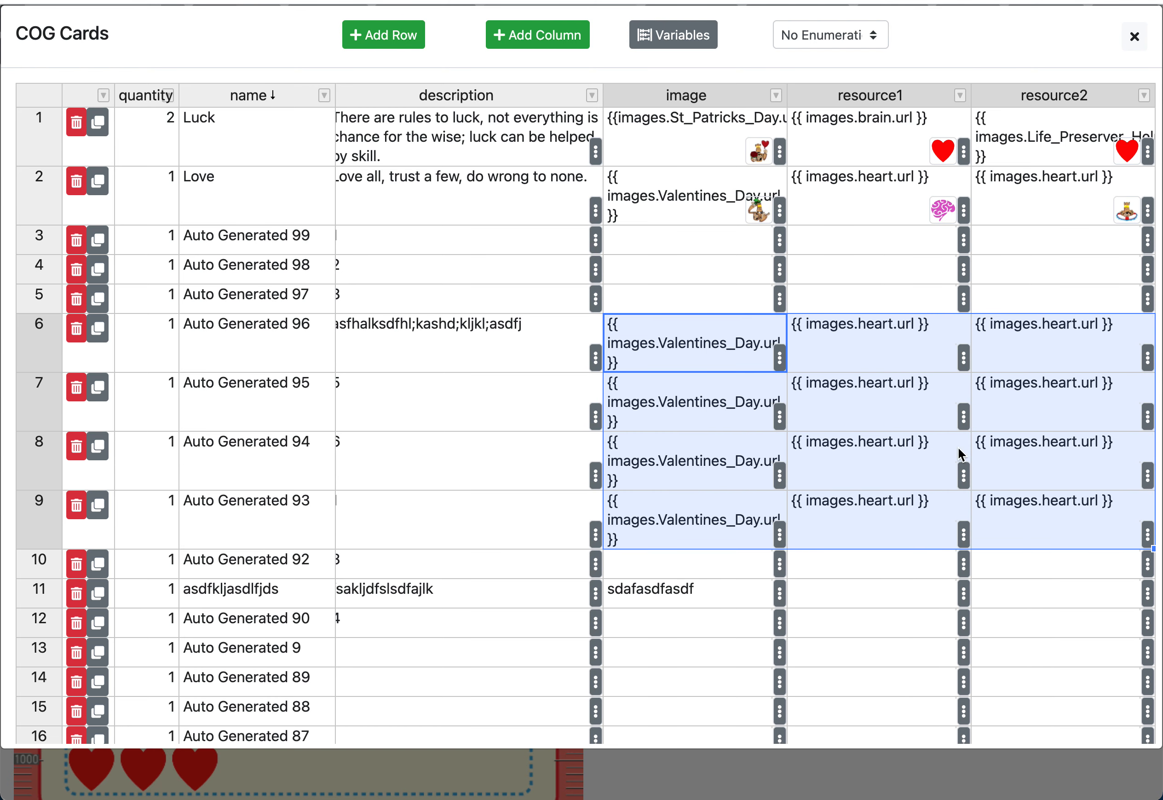
{"action": "left_click", "coordinate": [882, 571]}
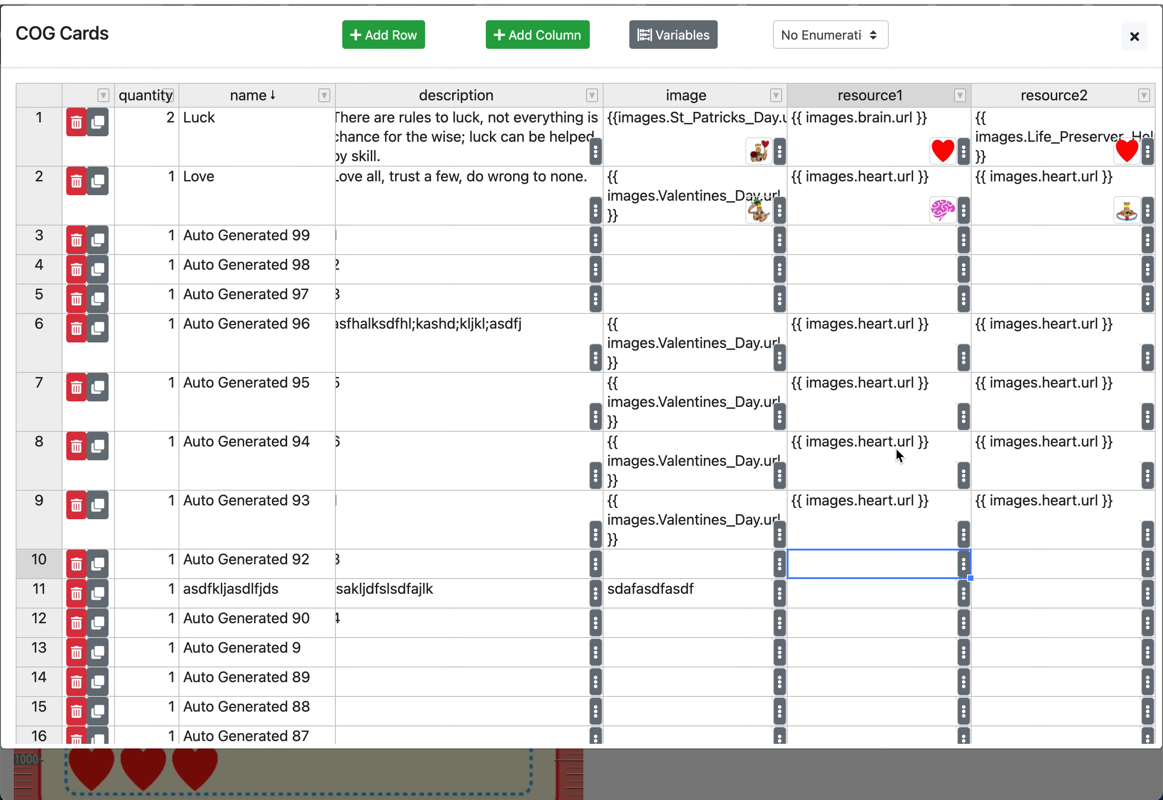
- Open the resource1 cell details for Love and for Auto Generated 96 to examine their previews and values, closing each
{"action": "scroll", "coordinate": [873, 493], "scroll_direction": "down", "scroll_amount": 4}
{"action": "scroll", "coordinate": [873, 494], "scroll_direction": "up", "scroll_amount": 4}
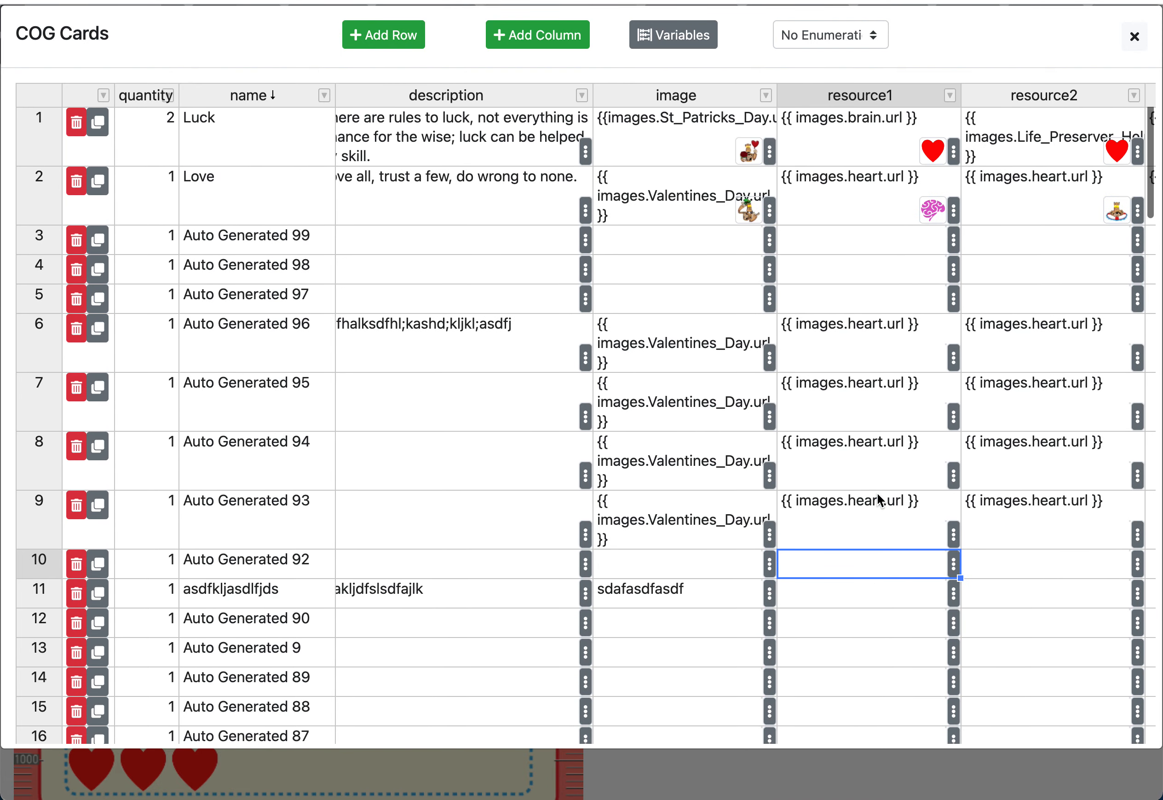
{"action": "left_click", "coordinate": [935, 208]}
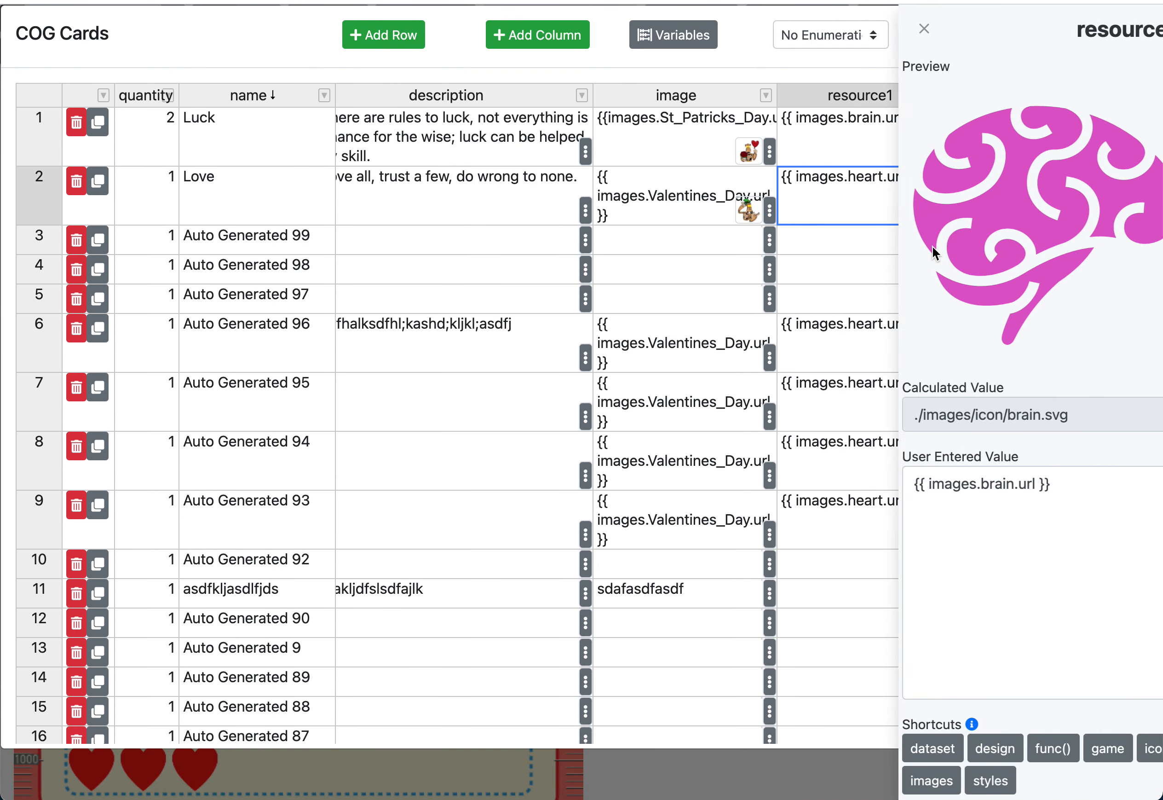
{"action": "left_click", "coordinate": [818, 407]}
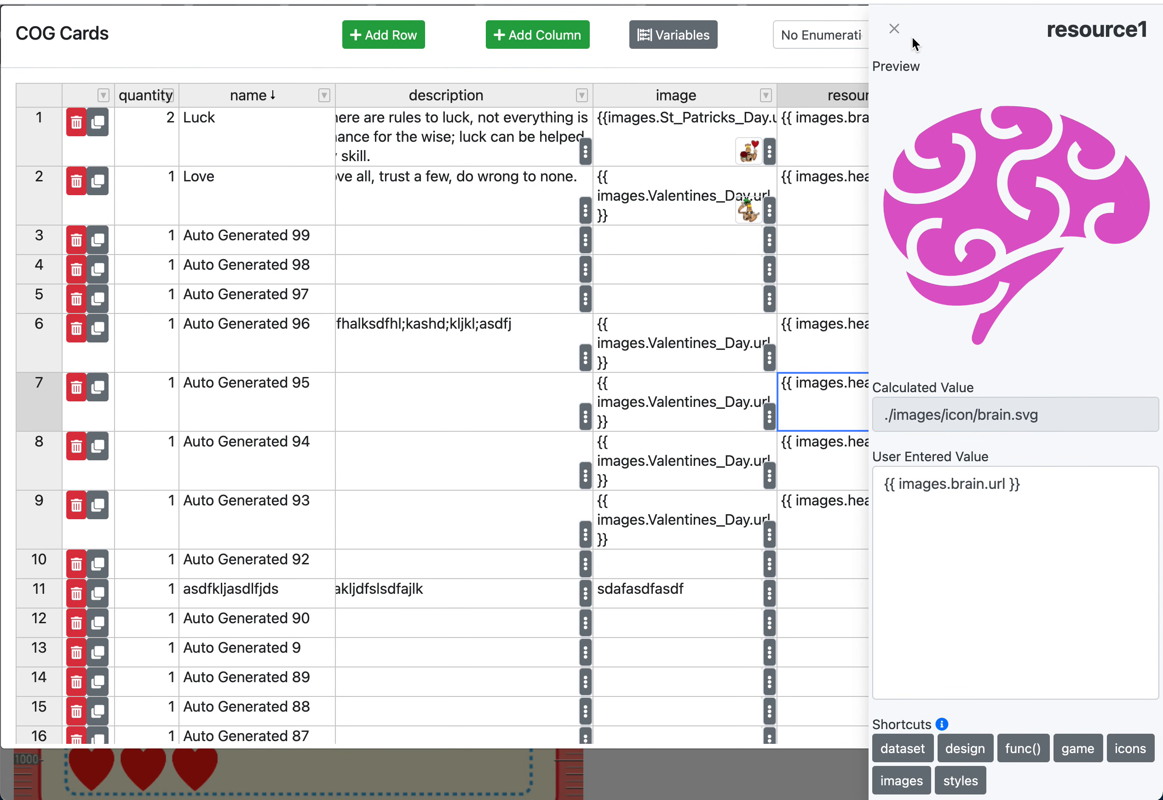
{"action": "left_click", "coordinate": [895, 29]}
{"action": "left_click", "coordinate": [954, 363]}
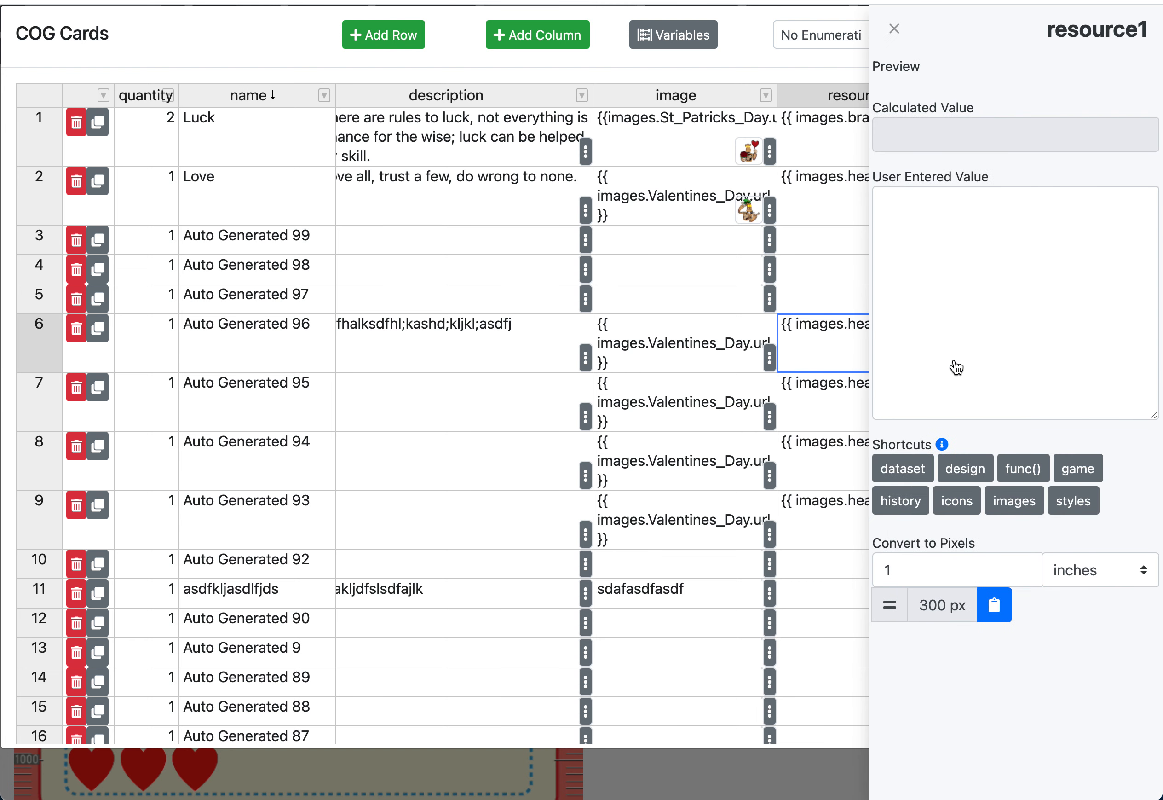
{"action": "left_click", "coordinate": [894, 29]}
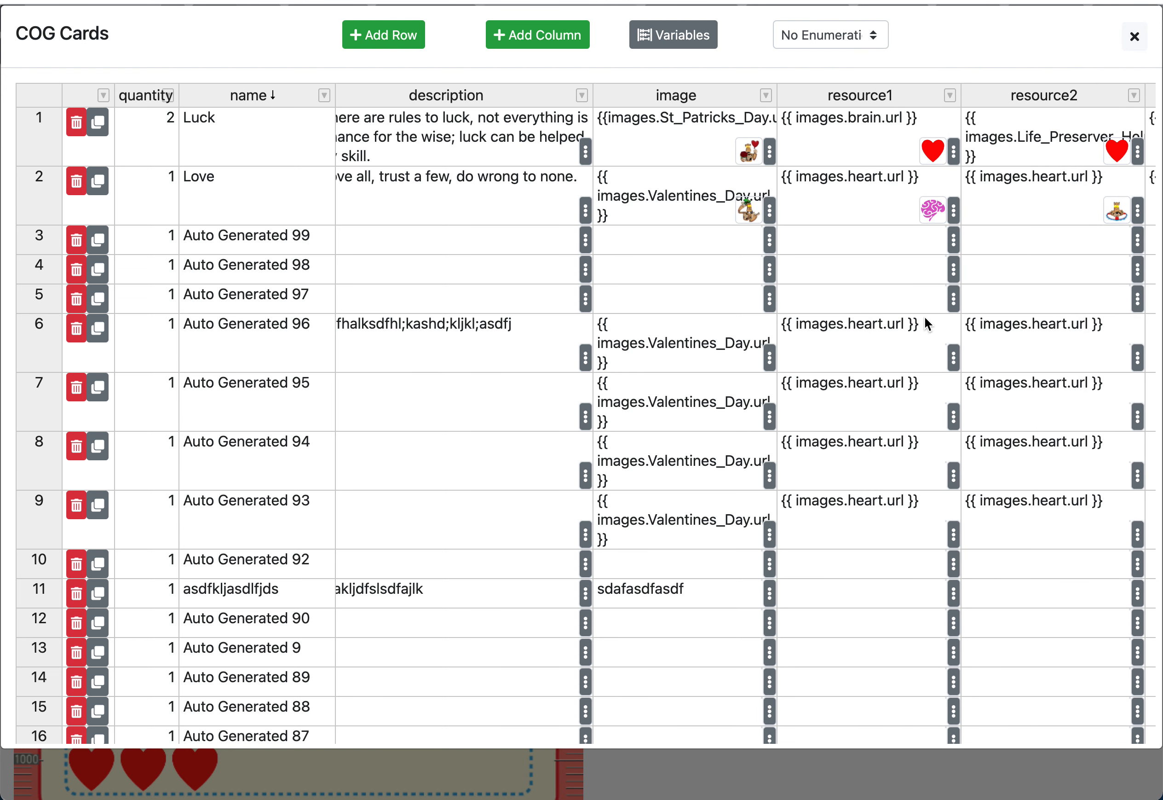
- Reload the editor and, in the reopened dataset, copy Luck's image, resource1 and resource2 cells to Auto Generated 4
{"action": "key", "text": "super+r"}
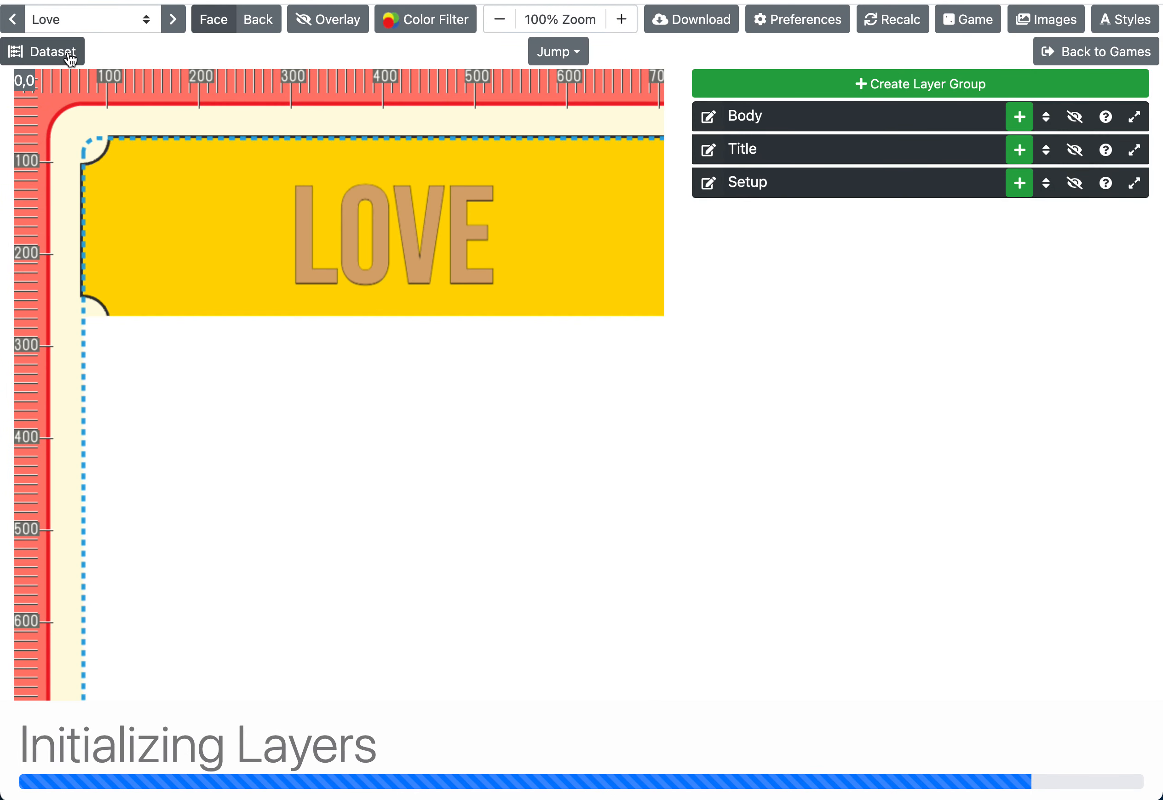
{"action": "left_click", "coordinate": [70, 52]}
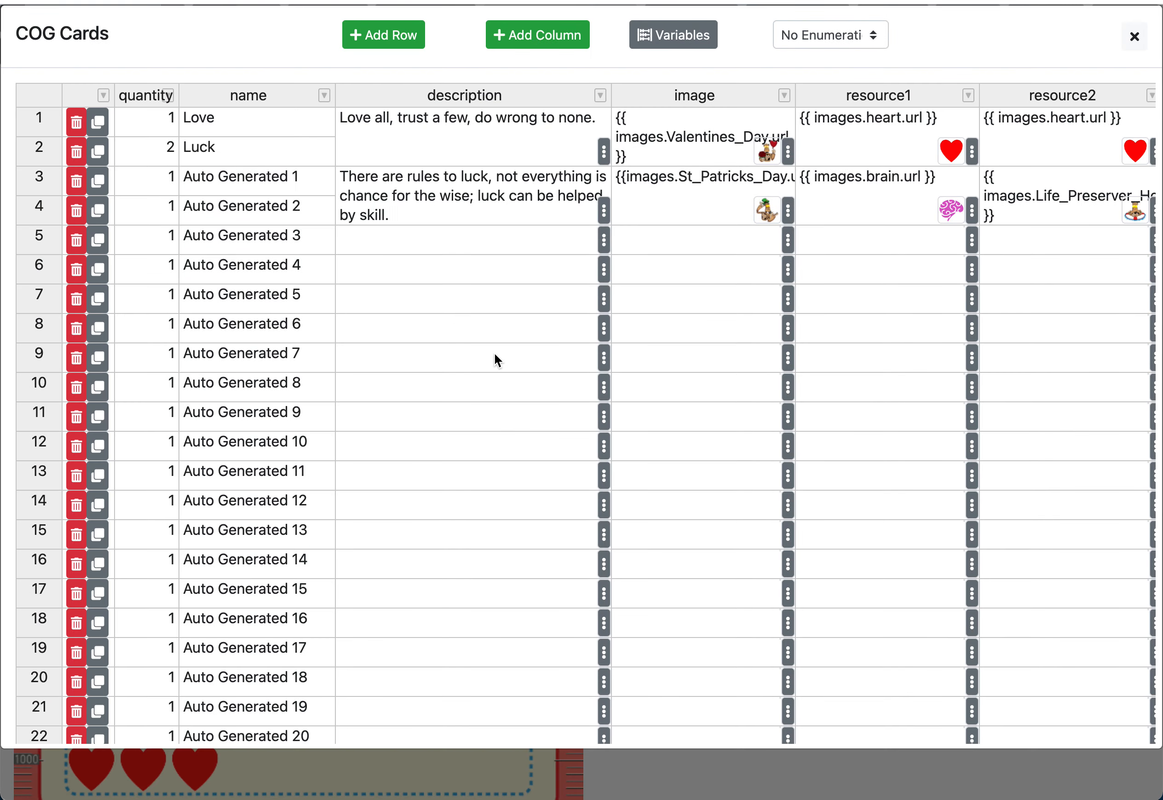
{"action": "left_click_drag", "start_coordinate": [688, 213], "coordinate": [999, 200]}
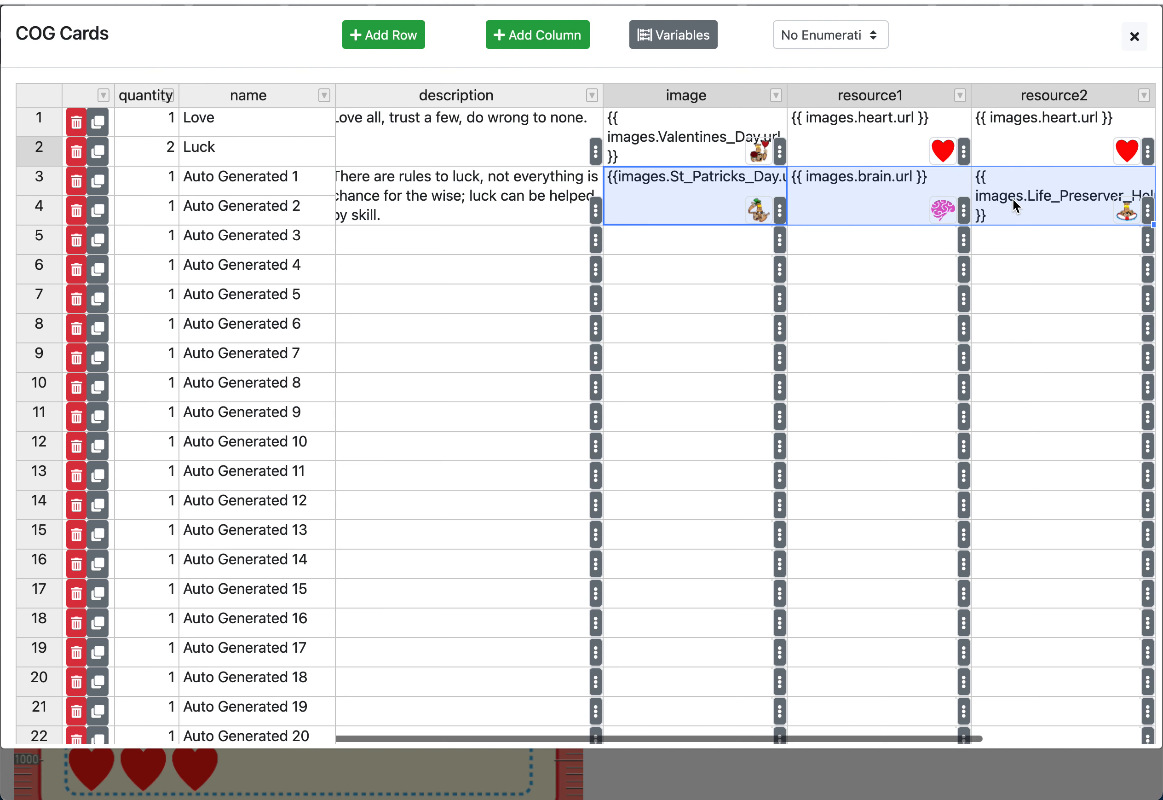
{"action": "left_click", "coordinate": [678, 330]}
{"action": "key", "text": "ctrl+v"}
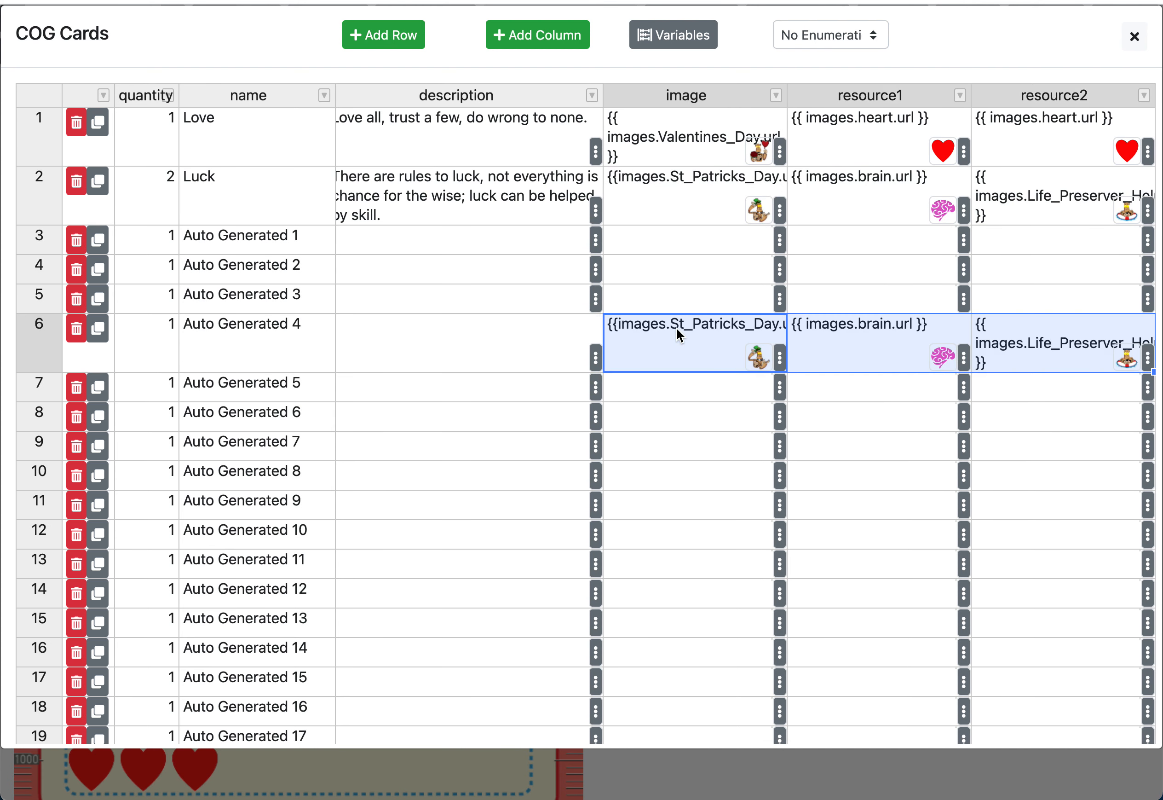
- Paste the copied image, resource1 and resource2 values into Auto Generated 6 through Auto Generated 12, and select Auto Generated 5's image cell
{"action": "left_click", "coordinate": [713, 423]}
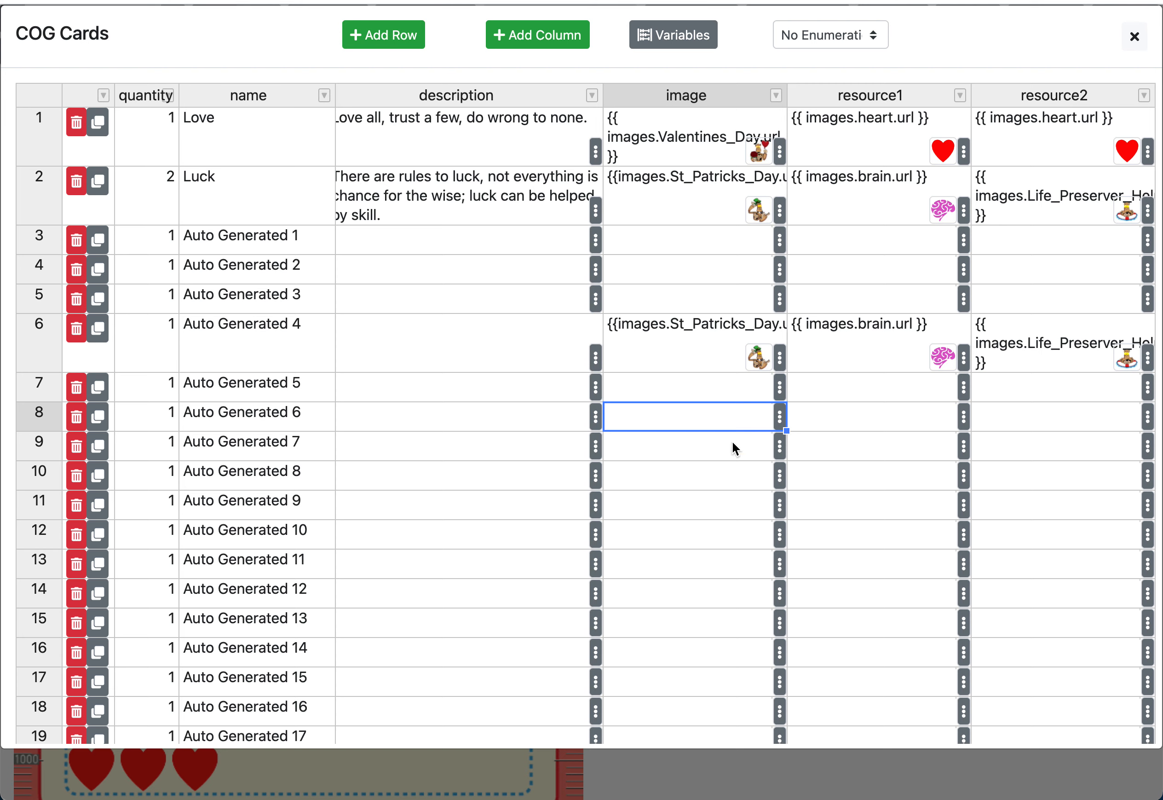
{"action": "left_click_drag", "start_coordinate": [700, 417], "coordinate": [1011, 601]}
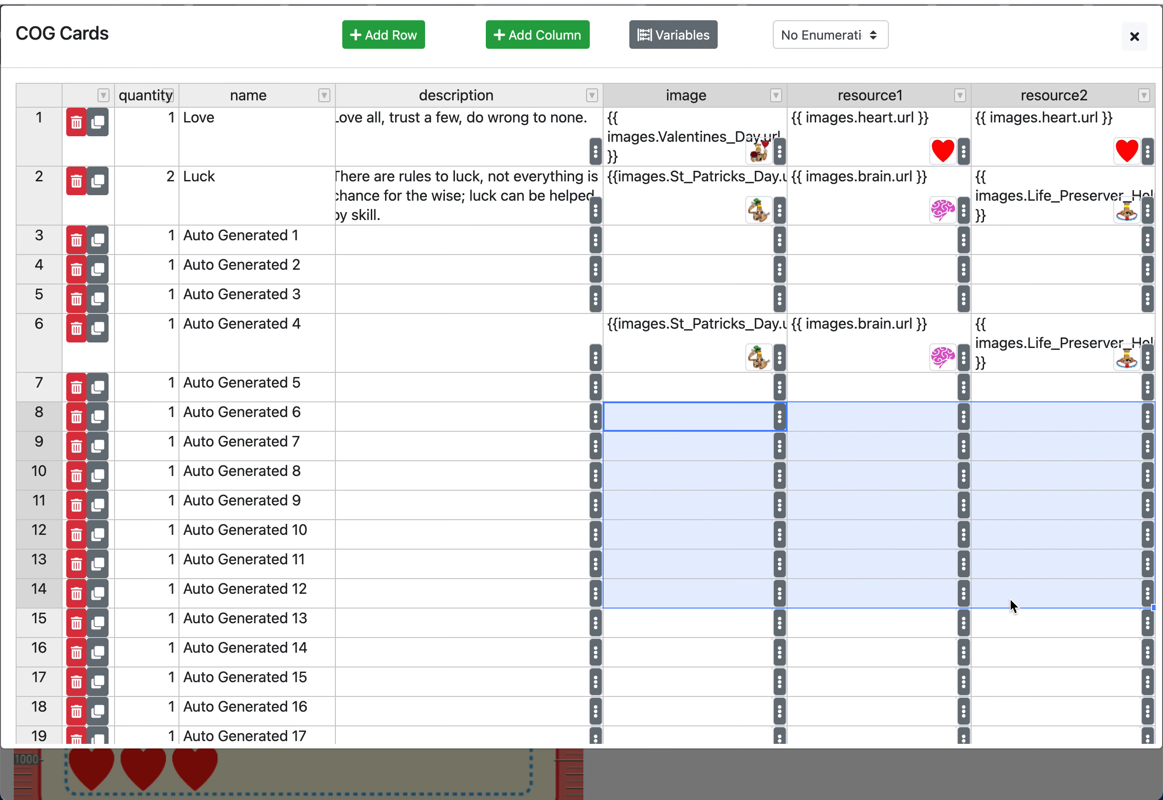
{"action": "key", "text": "ctrl+v"}
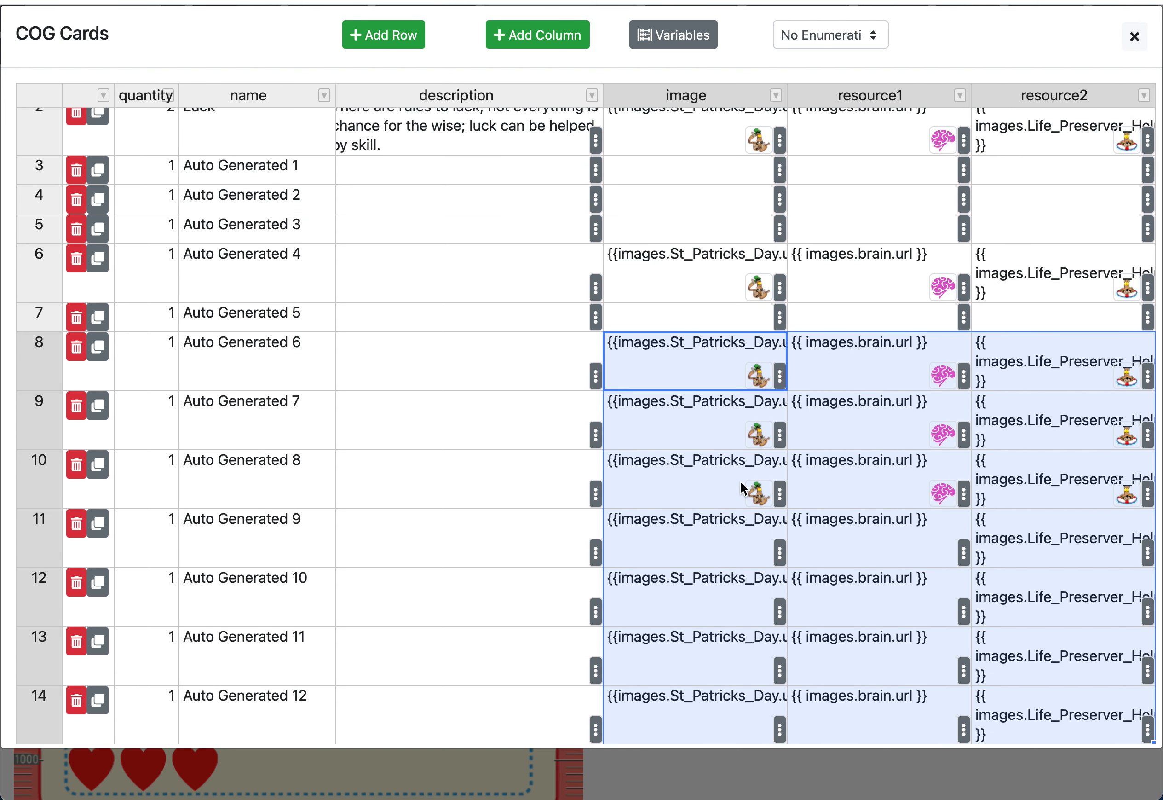
{"action": "scroll", "coordinate": [758, 562], "scroll_direction": "down", "scroll_amount": 3}
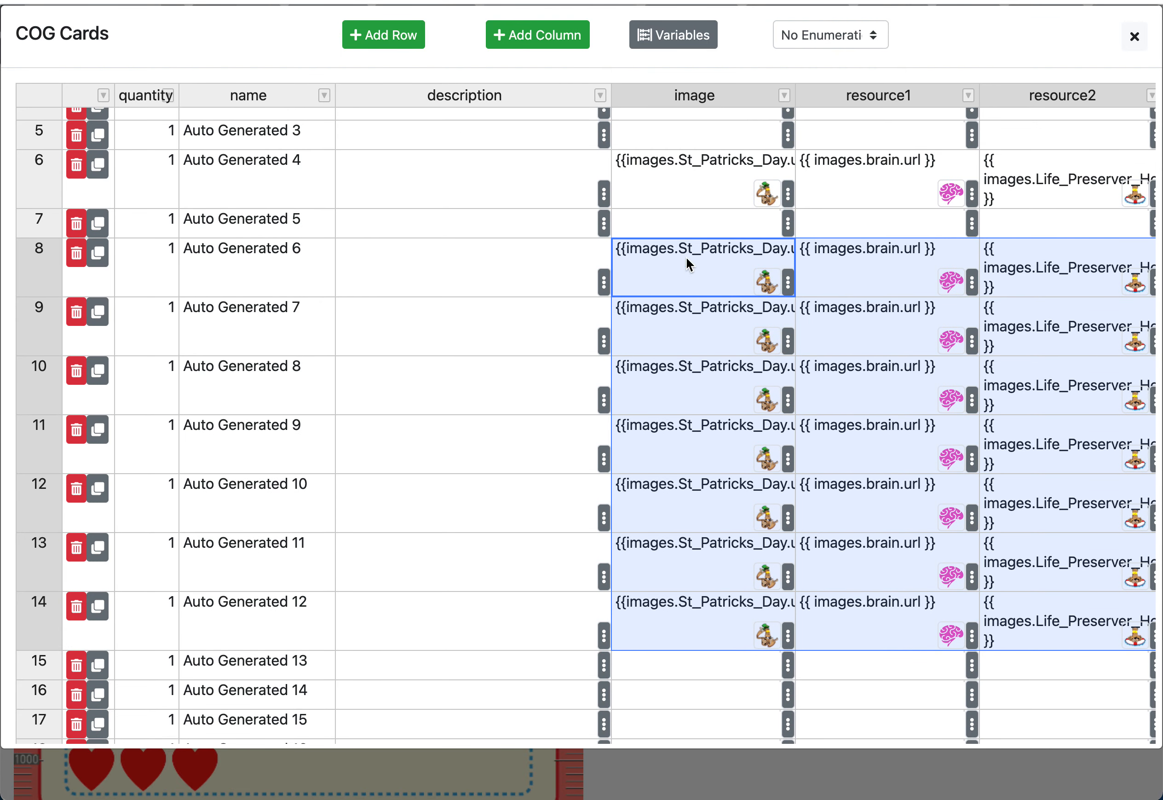
{"action": "left_click", "coordinate": [688, 225]}
{"action": "scroll", "coordinate": [705, 367], "scroll_direction": "up", "scroll_amount": 5}
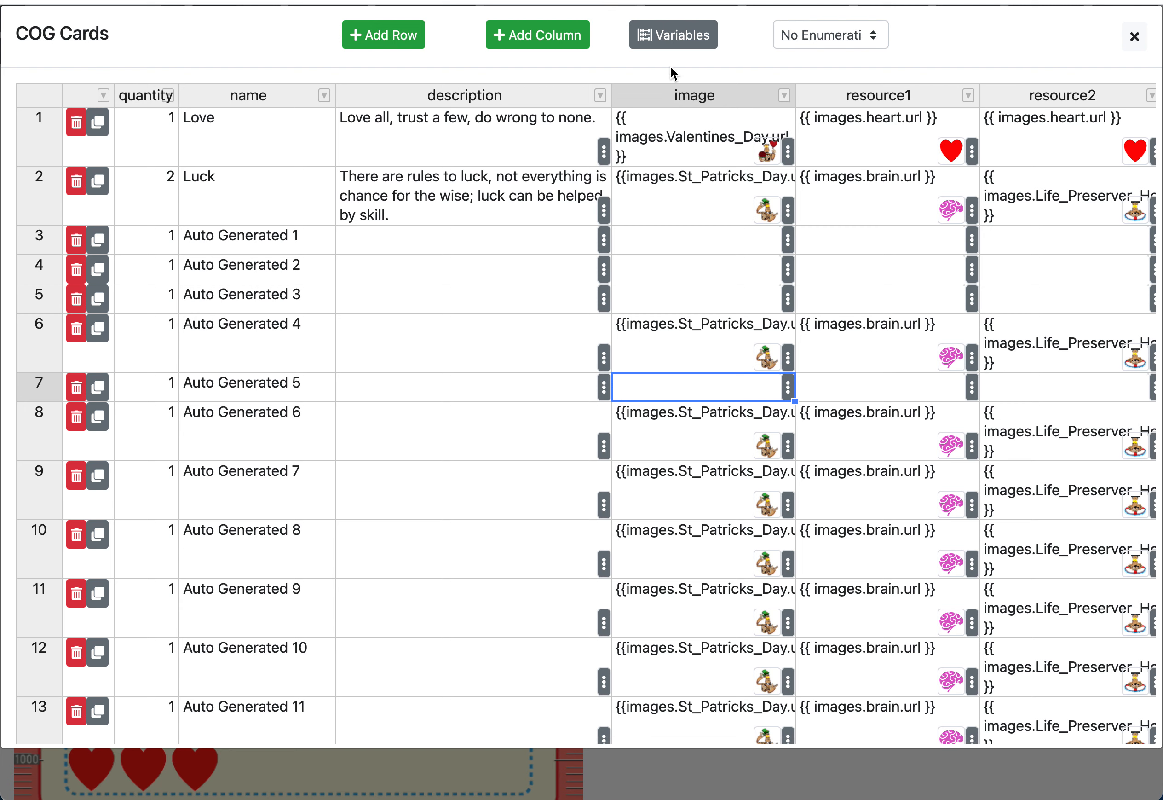
- Move the image column so it sits between name and description, and select Auto Generated 4's description cell
{"action": "left_click", "coordinate": [737, 95]}
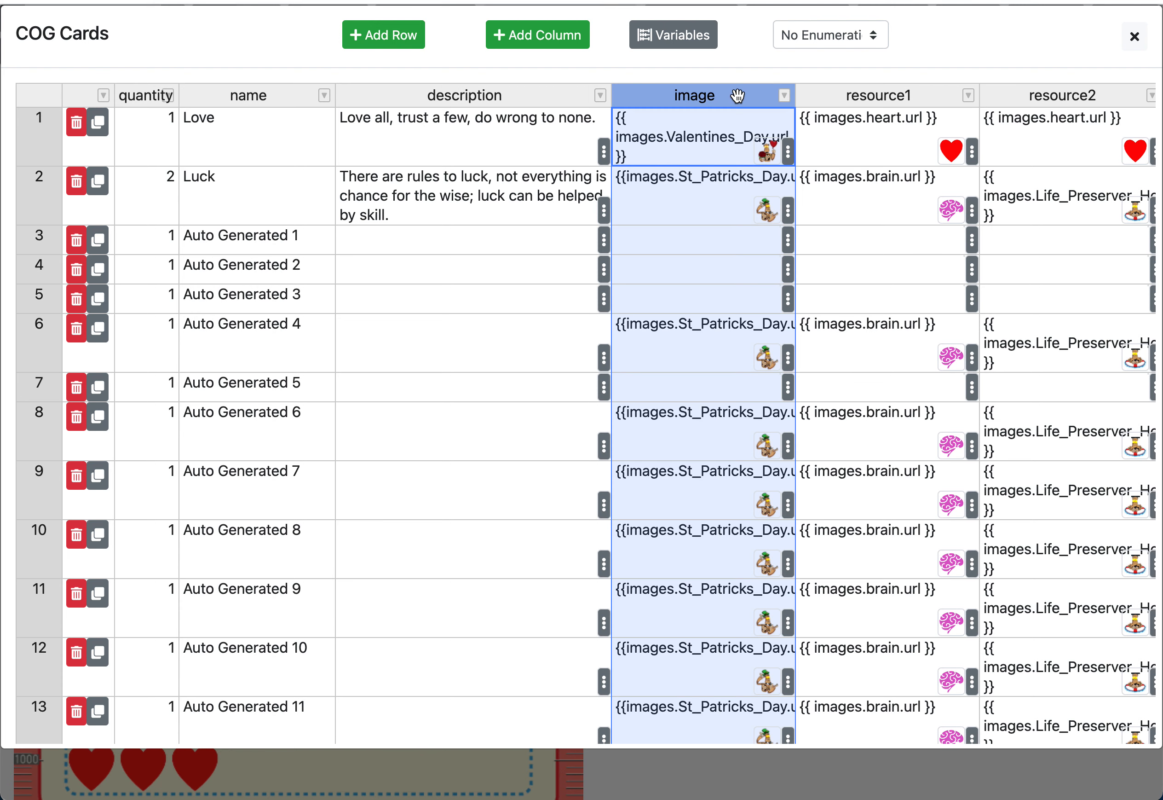
{"action": "left_click", "coordinate": [738, 96]}
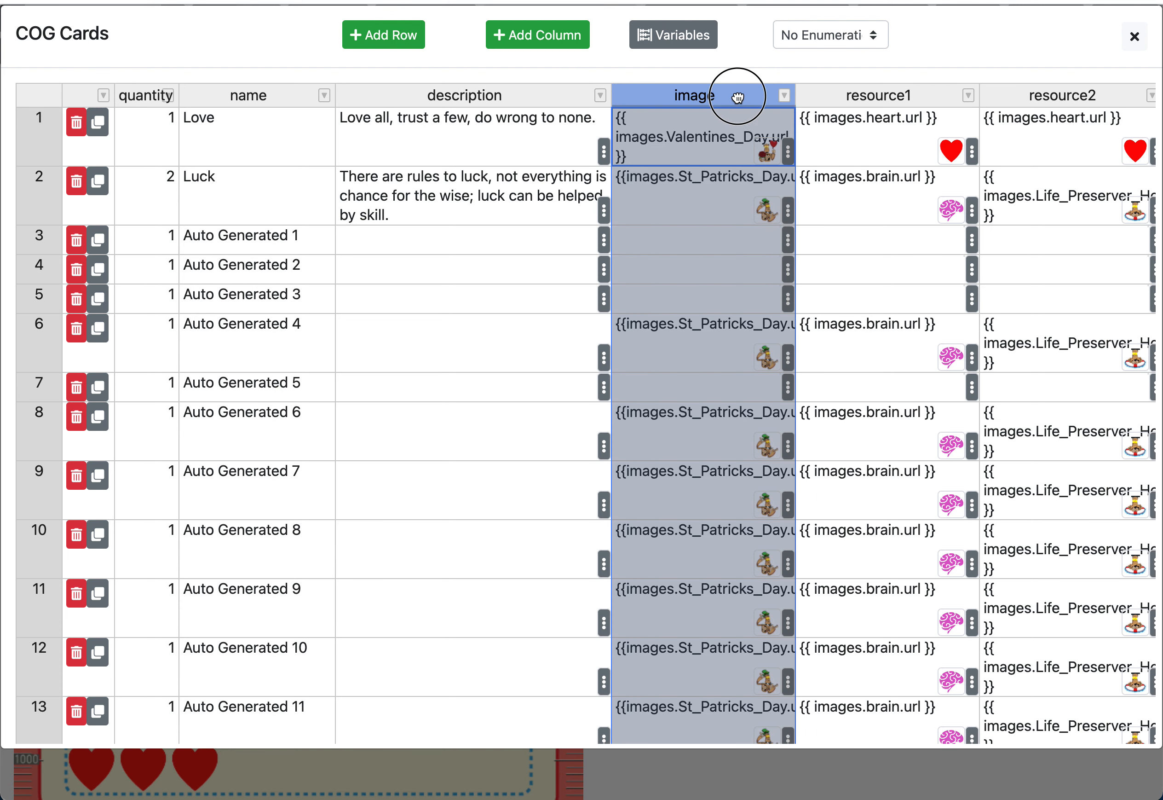
{"action": "left_click", "coordinate": [738, 97]}
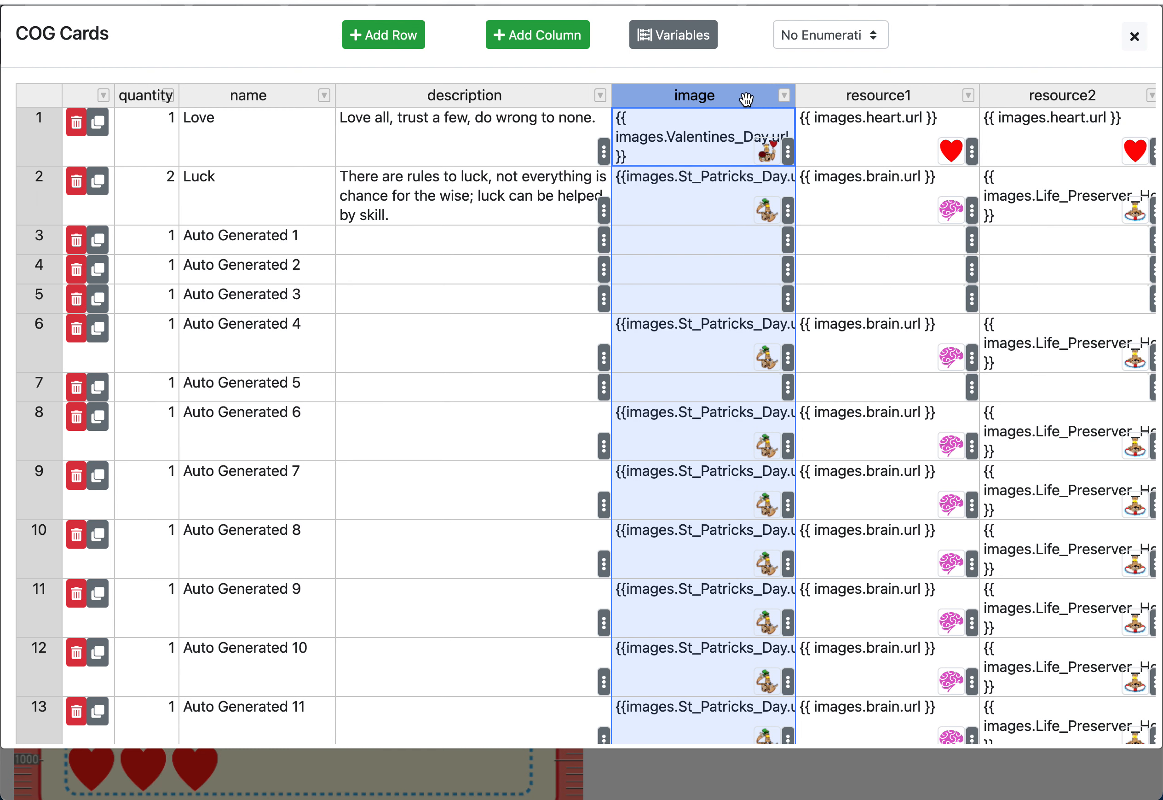
{"action": "left_click", "coordinate": [747, 98]}
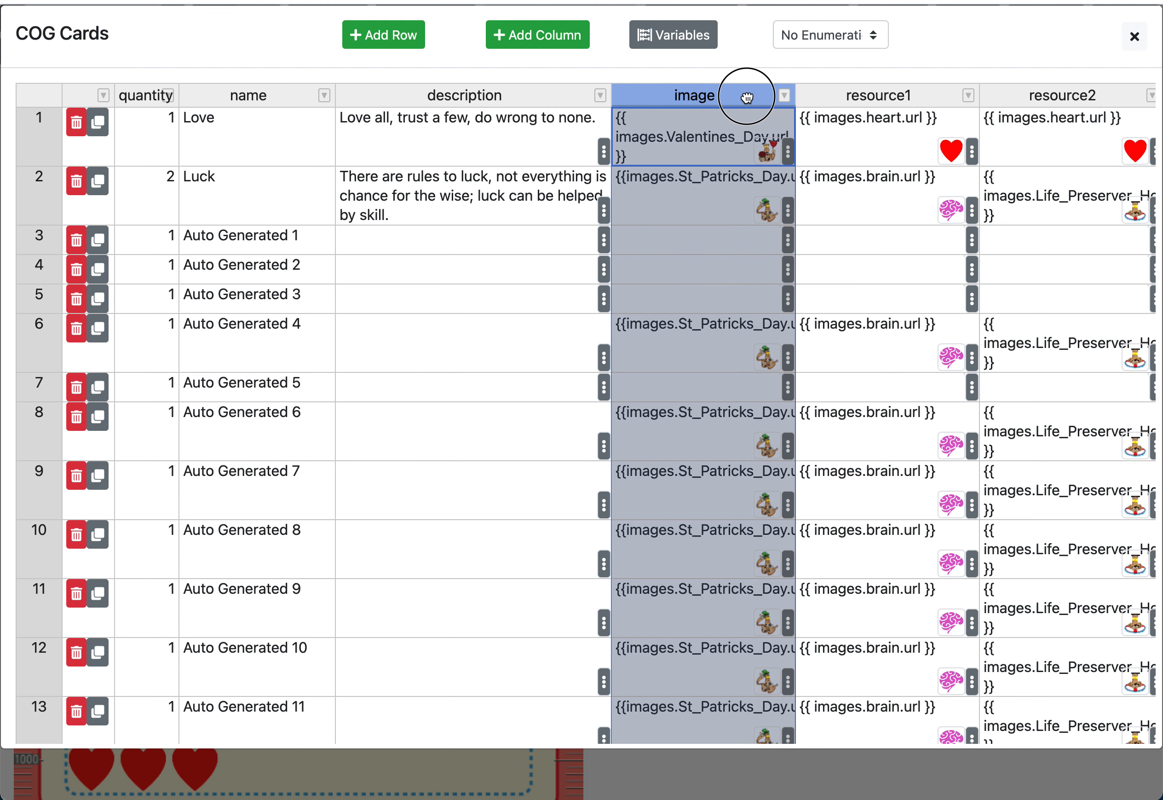
{"action": "left_click_drag", "start_coordinate": [747, 97], "coordinate": [333, 95]}
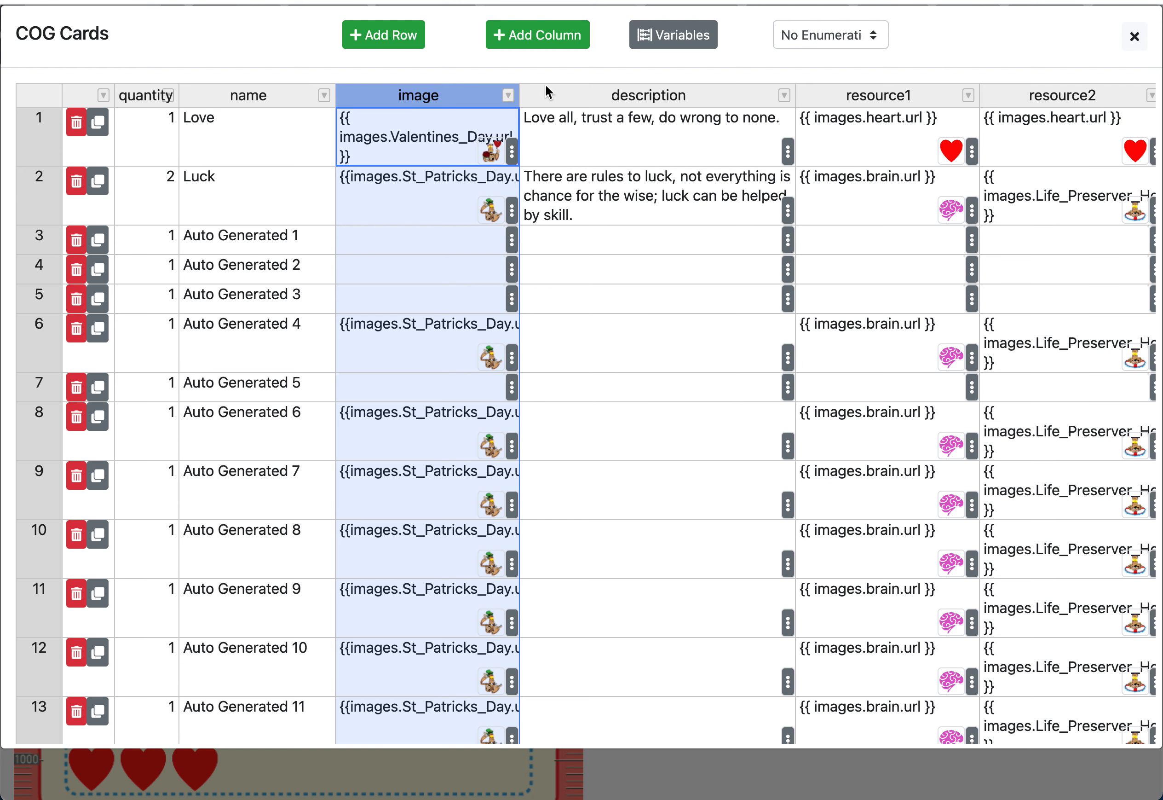
{"action": "left_click", "coordinate": [627, 335]}
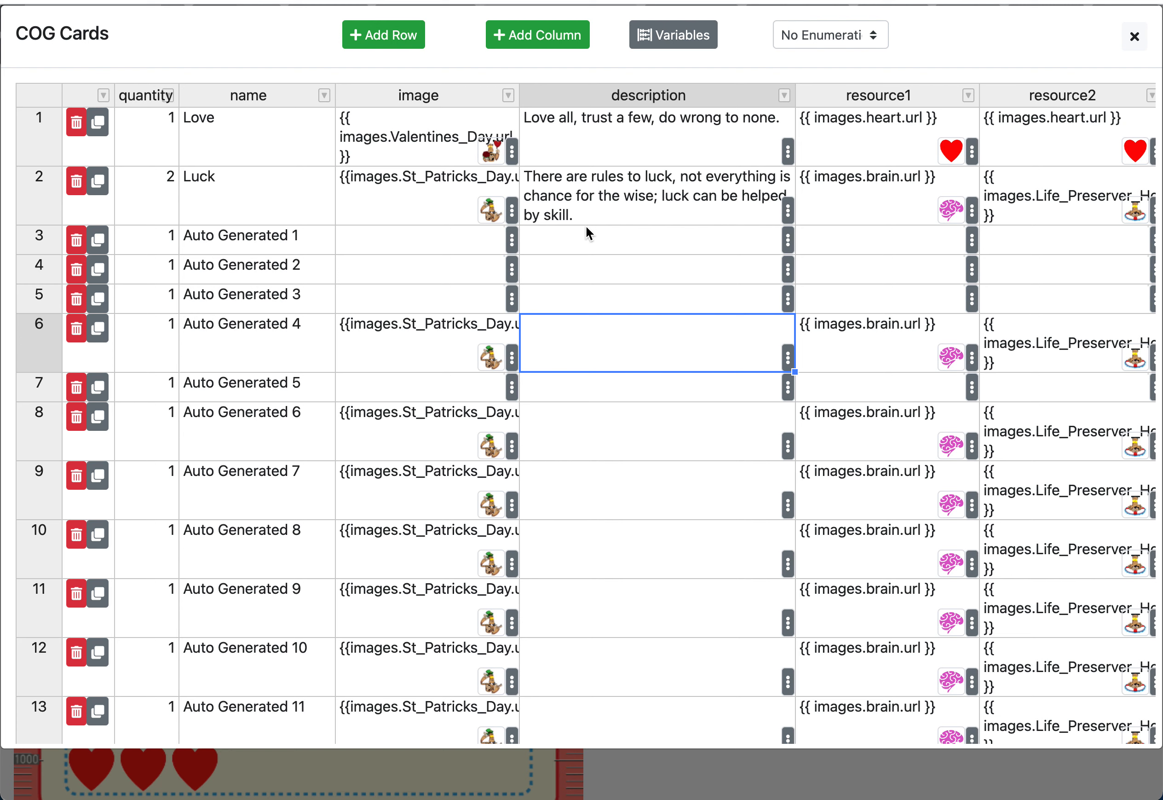
- Move the image column one place to the right, after description, and widen it so its URLs fit on one line
{"action": "left_click", "coordinate": [508, 97]}
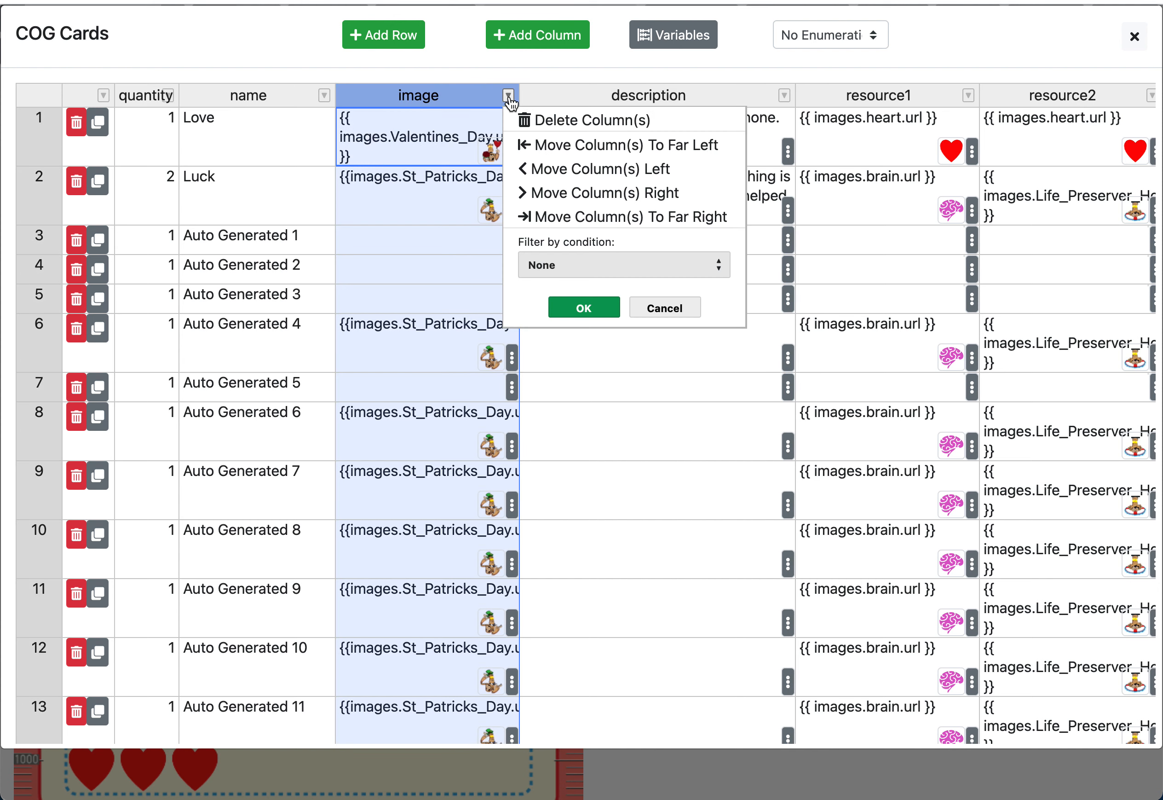
{"action": "left_click", "coordinate": [597, 198]}
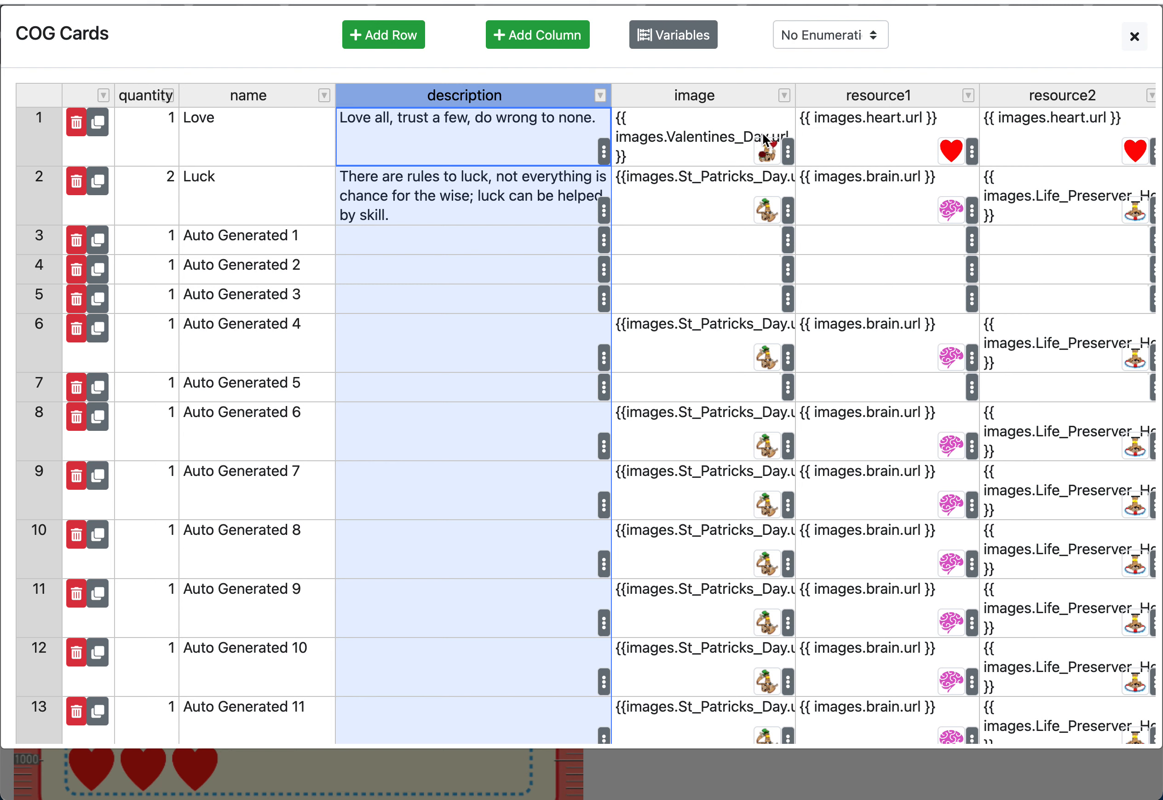
{"action": "left_click_drag", "start_coordinate": [794, 92], "coordinate": [911, 107]}
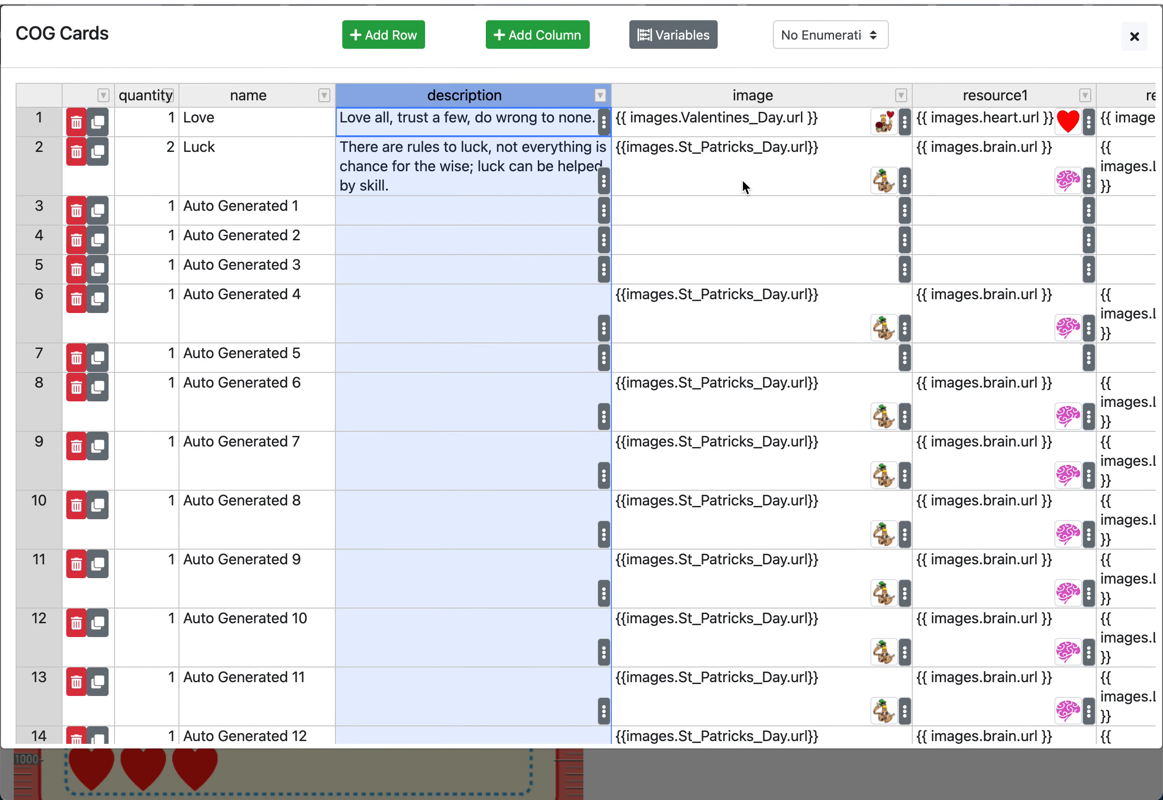
- Widen the resource1 and resource2 columns to give their image URLs more room
{"action": "scroll", "coordinate": [857, 174], "scroll_direction": "right", "scroll_amount": 5}
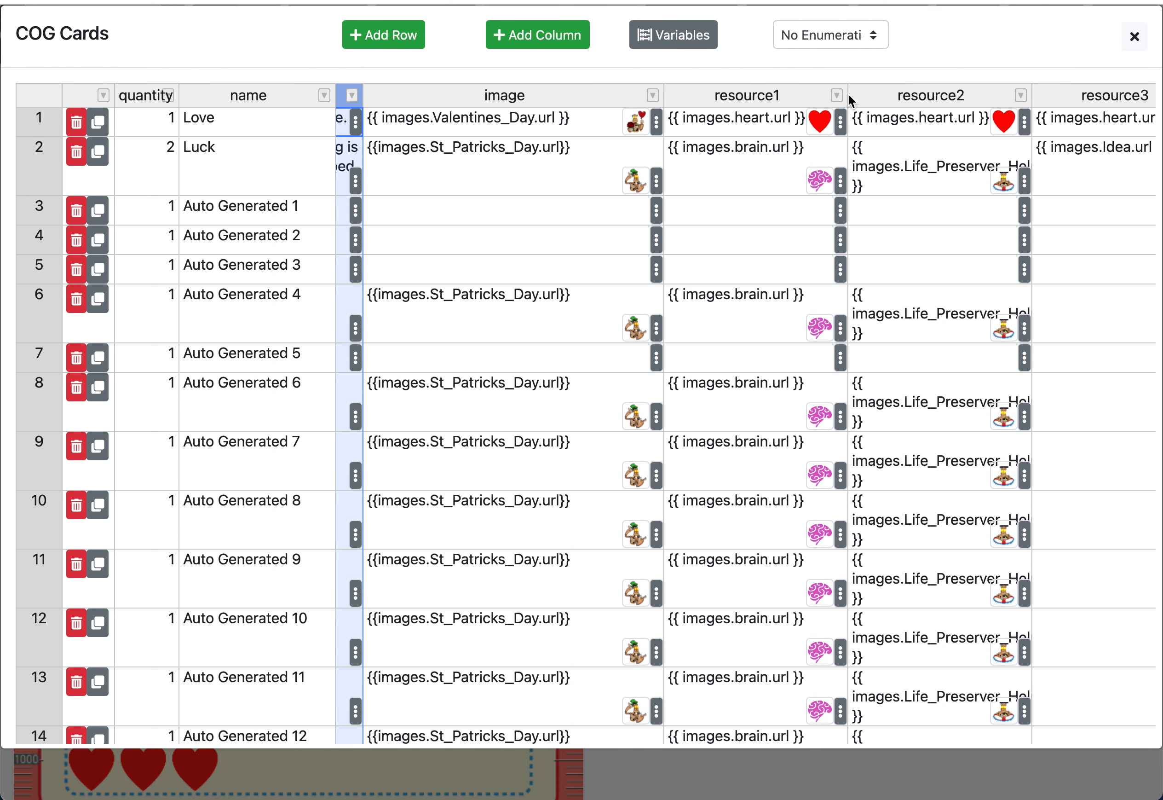
{"action": "left_click_drag", "start_coordinate": [846, 95], "coordinate": [968, 96]}
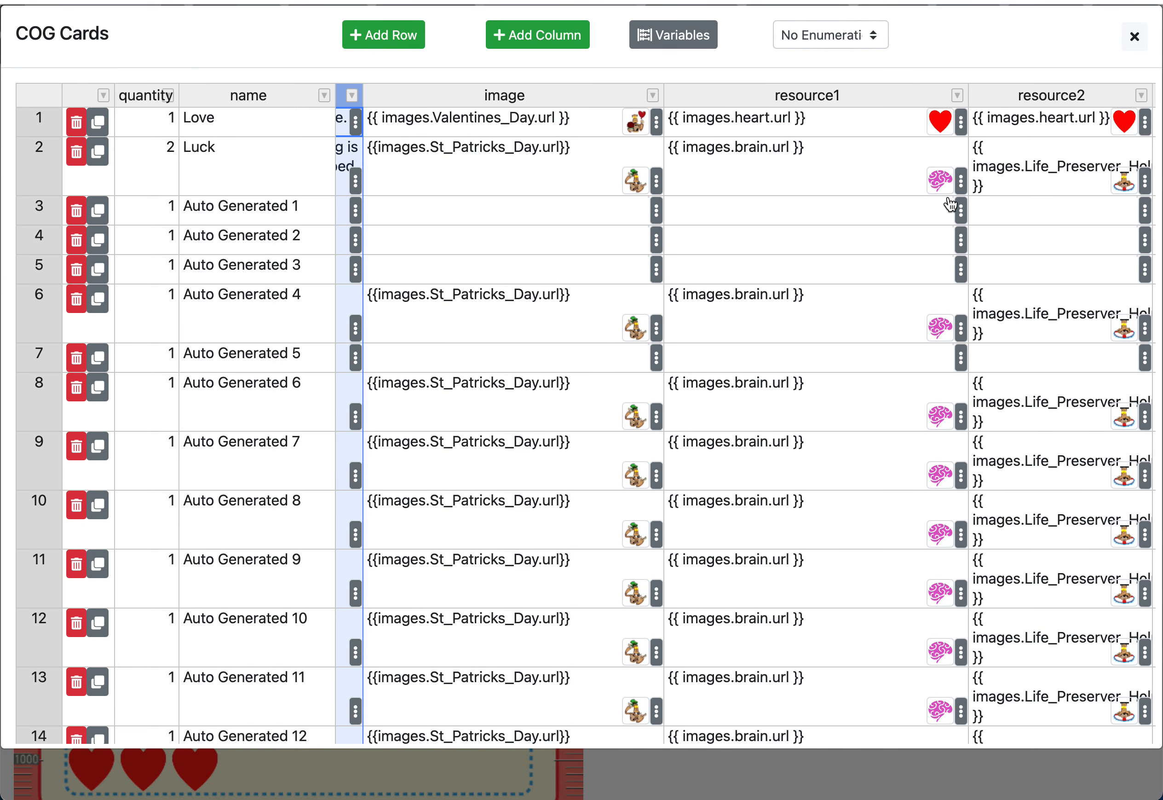
{"action": "scroll", "coordinate": [944, 220], "scroll_direction": "right", "scroll_amount": 4}
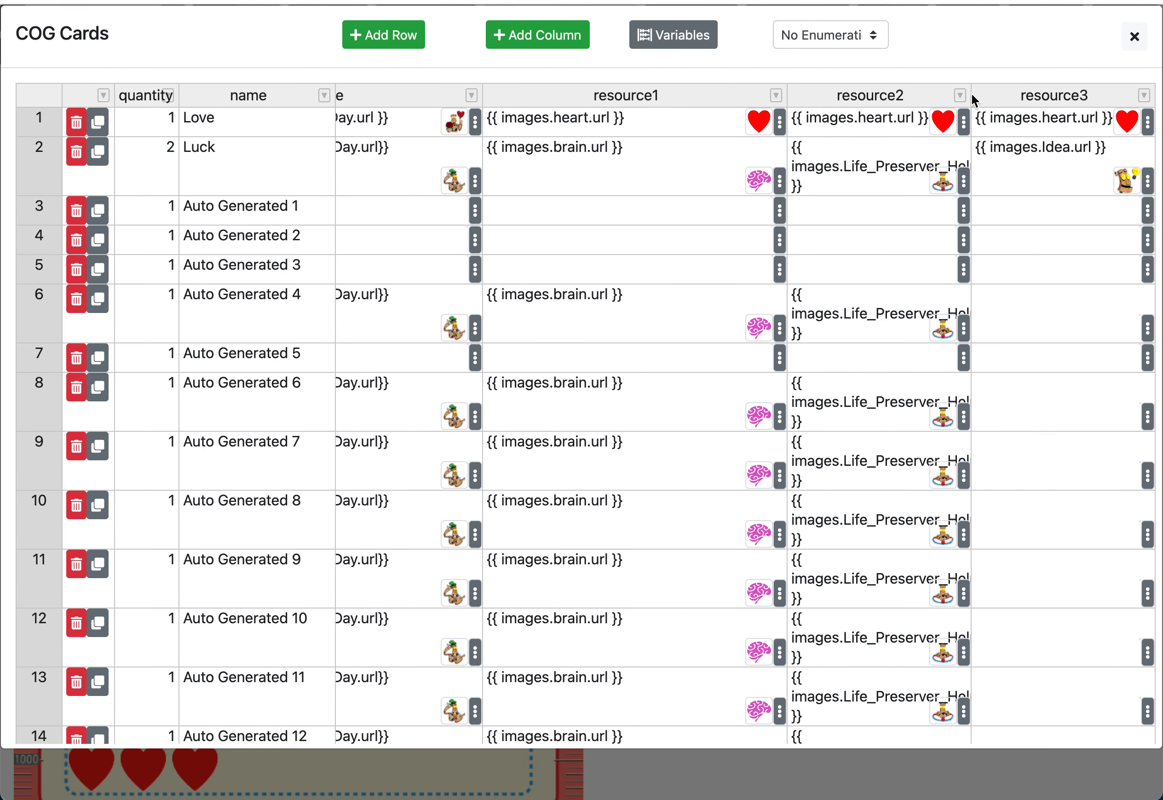
{"action": "left_click_drag", "start_coordinate": [968, 91], "coordinate": [1020, 92]}
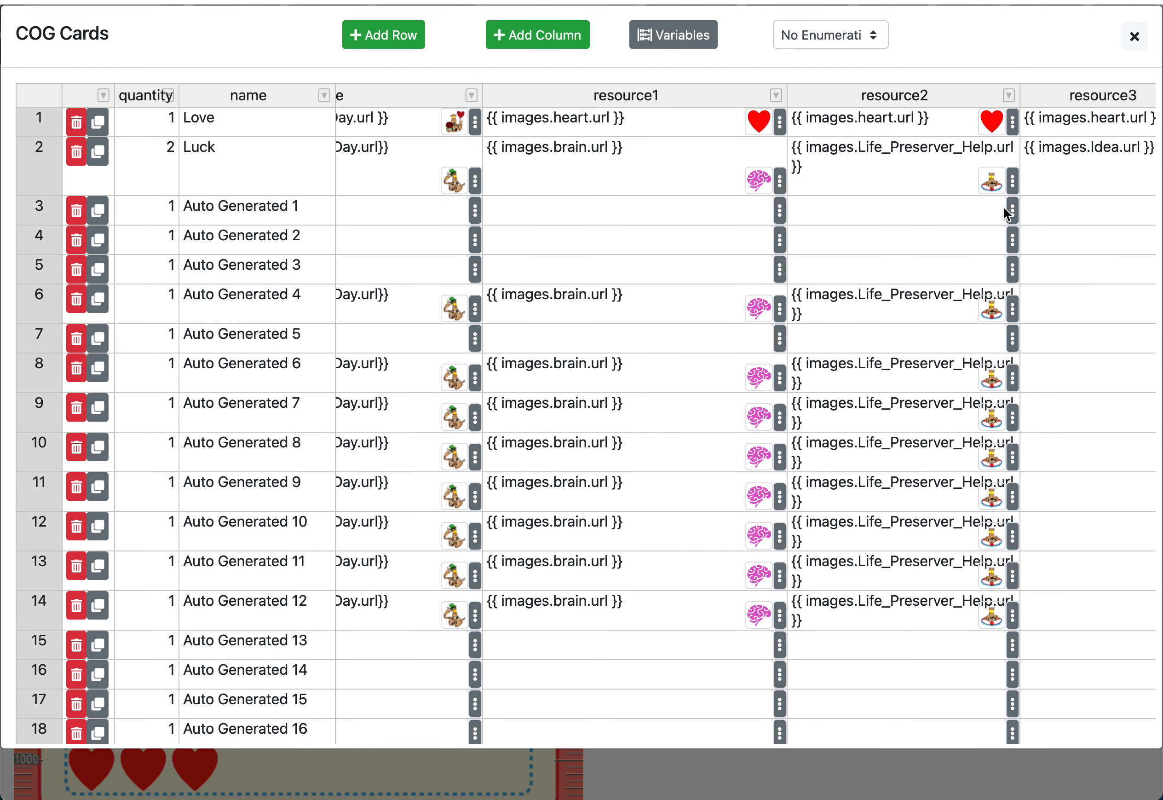
- Look through the dataset's columns and its auto-generated rows, returning to the first row
{"action": "scroll", "coordinate": [837, 315], "scroll_direction": "left", "scroll_amount": 7}
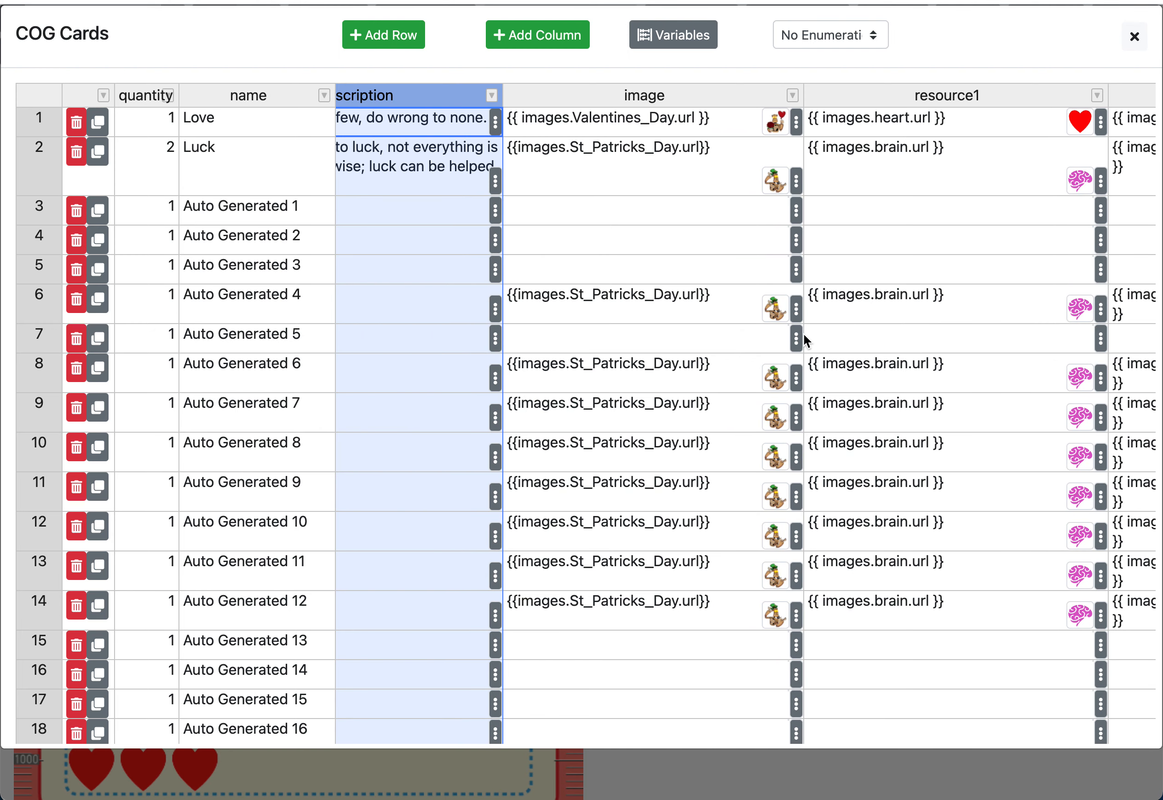
{"action": "scroll", "coordinate": [584, 336], "scroll_direction": "left", "scroll_amount": 2}
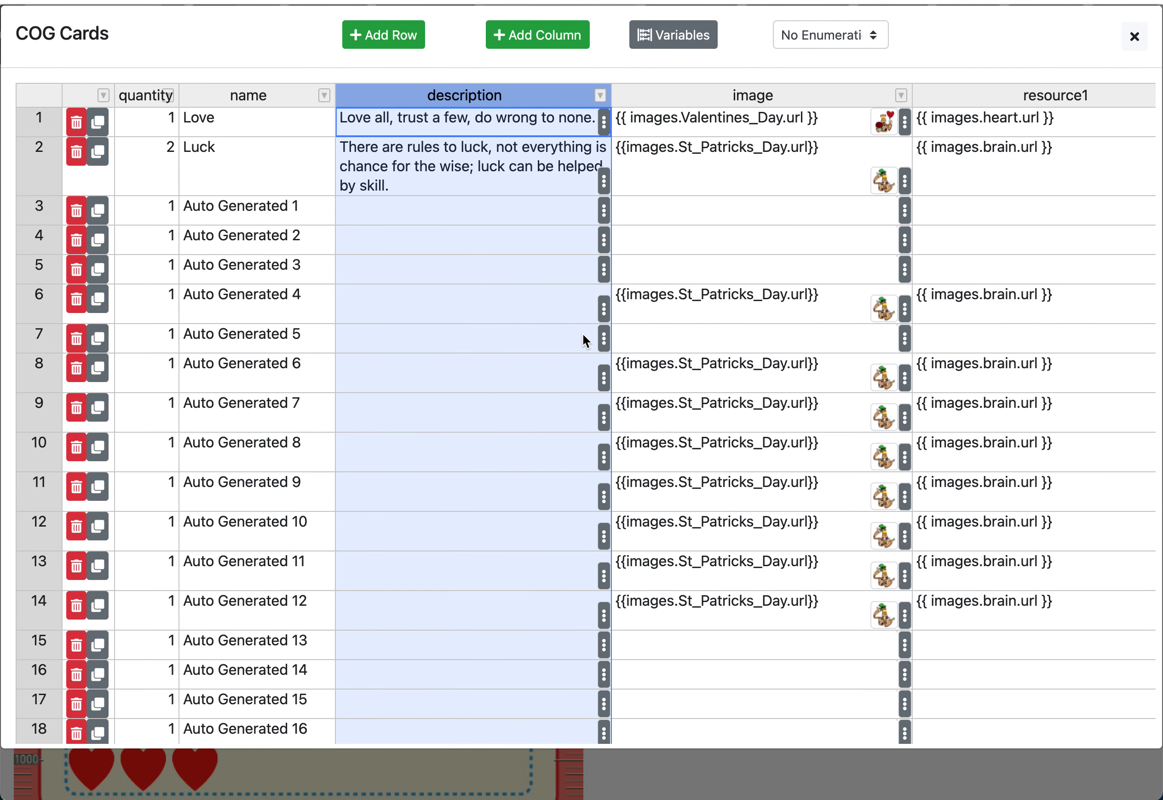
{"action": "scroll", "coordinate": [652, 403], "scroll_direction": "right", "scroll_amount": 1}
{"action": "scroll", "coordinate": [704, 411], "scroll_direction": "left", "scroll_amount": 1}
{"action": "scroll", "coordinate": [390, 480], "scroll_direction": "down", "scroll_amount": 20}
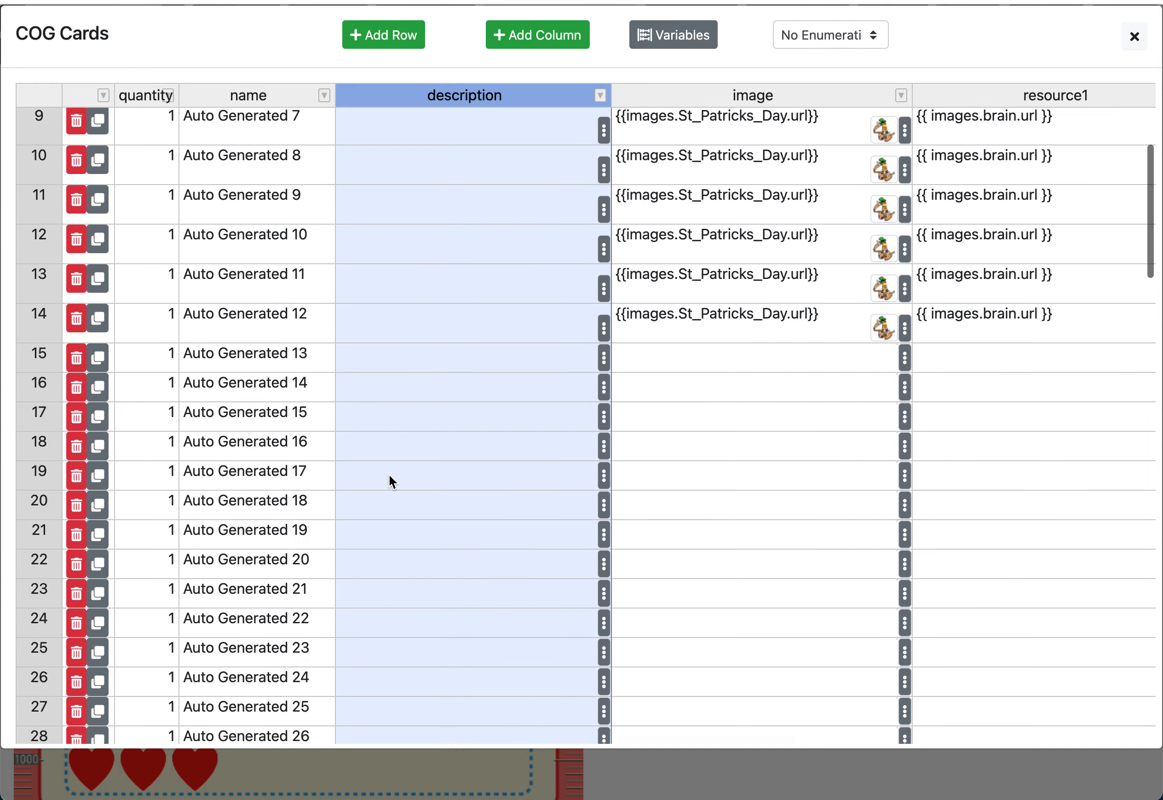
{"action": "scroll", "coordinate": [389, 476], "scroll_direction": "up", "scroll_amount": 20}
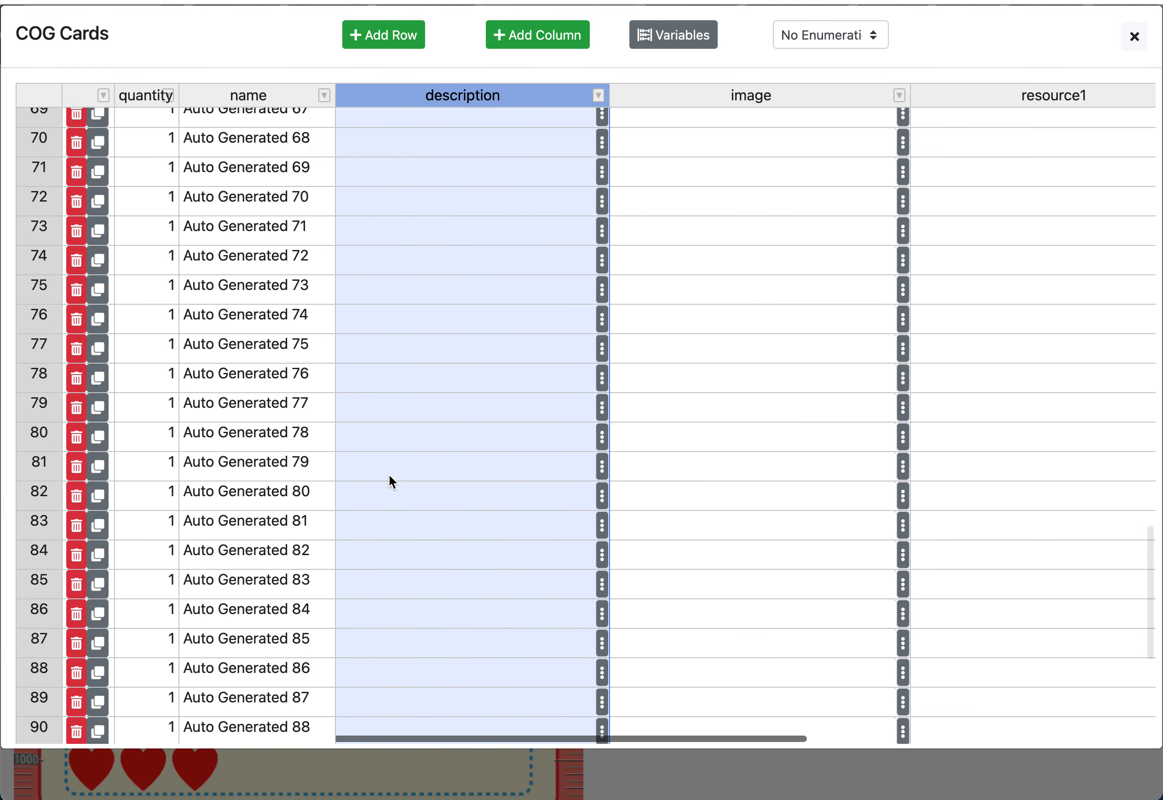
{"action": "scroll", "coordinate": [389, 475], "scroll_direction": "up", "scroll_amount": 5}
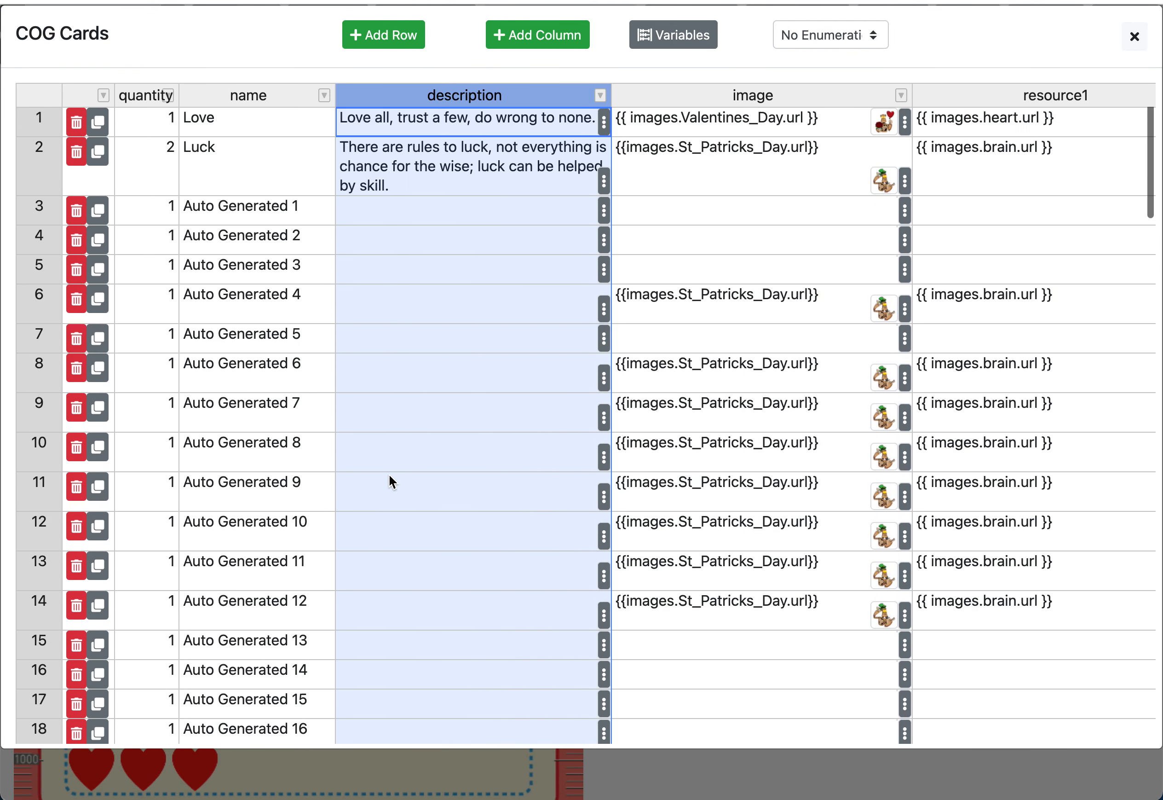
- Enter "Love actually" as the description of the Auto Generated 1 row
{"action": "left_click", "coordinate": [257, 223]}
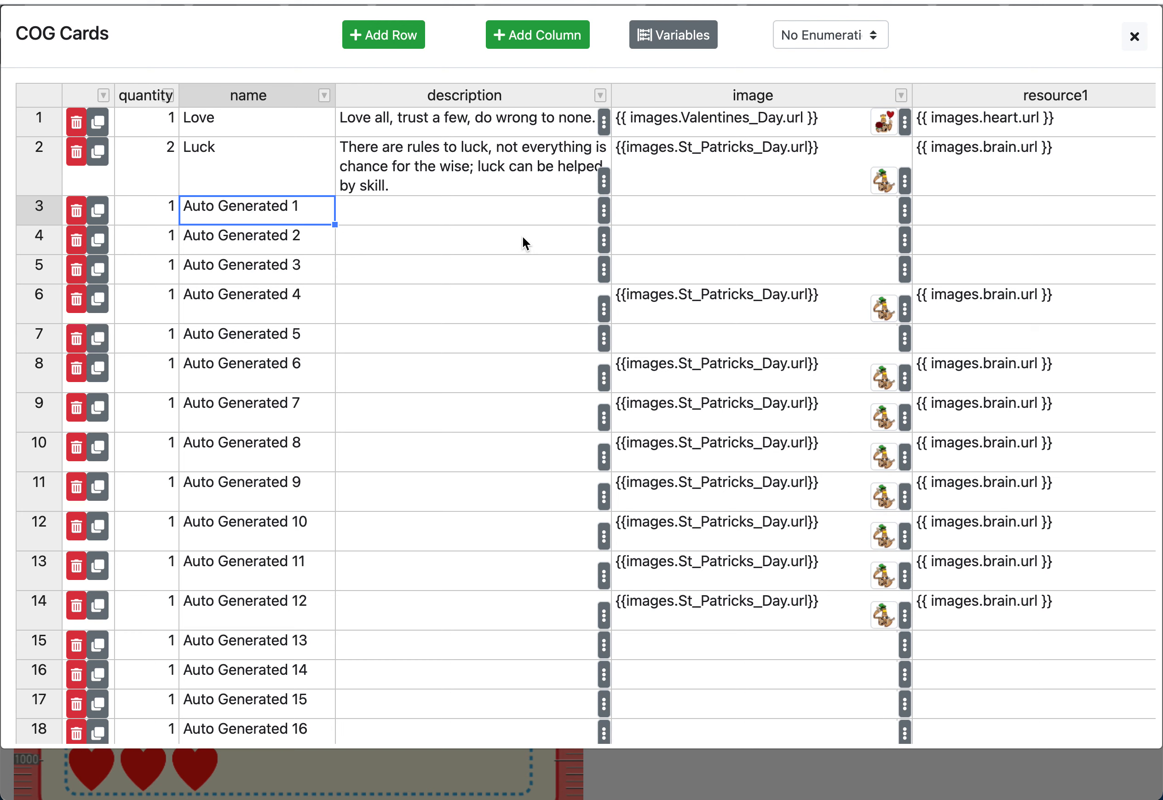
{"action": "left_click", "coordinate": [498, 220]}
{"action": "type", "text": "L"}
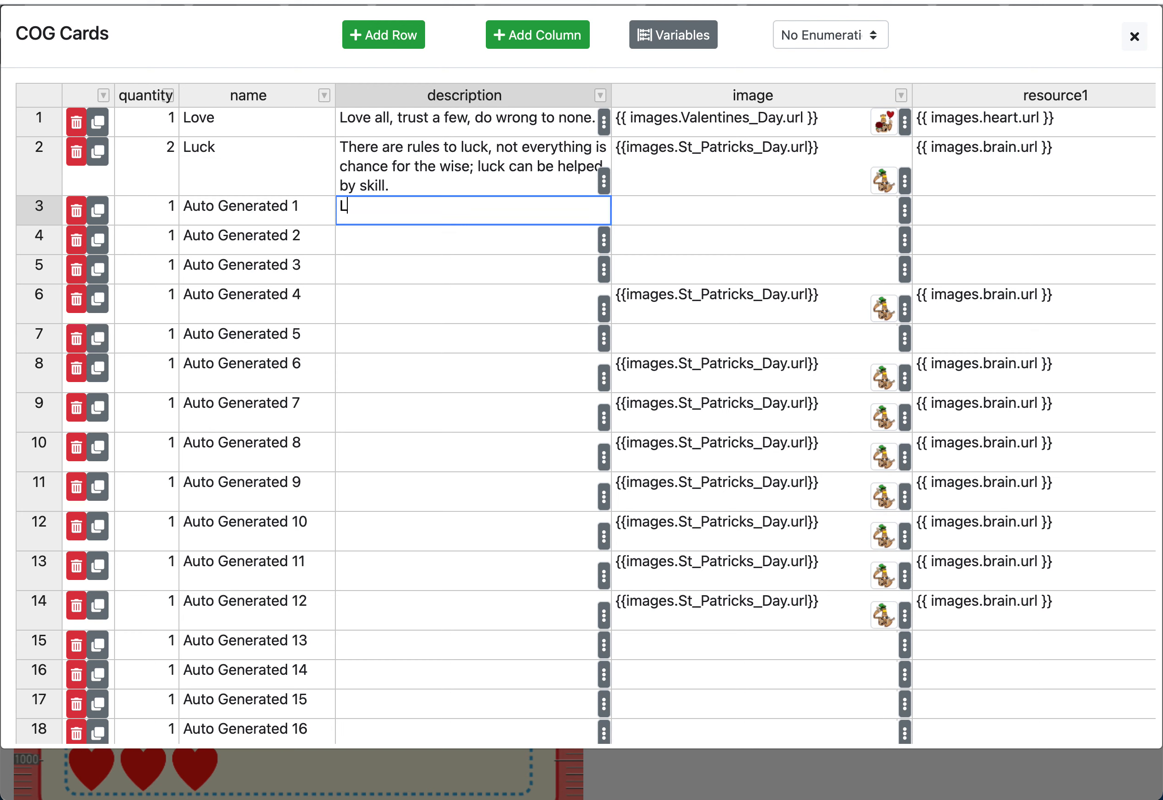
{"action": "type", "text": "ove actually"}
{"action": "key", "text": "Return"}
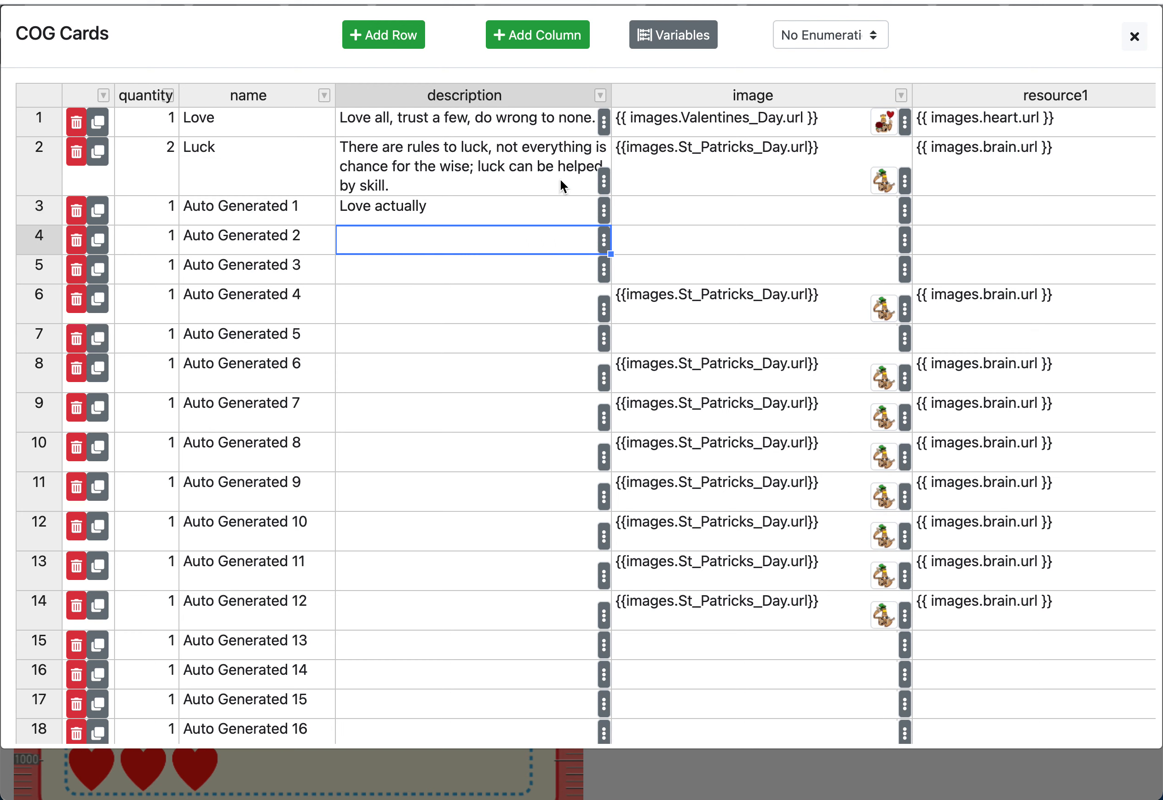
- Try a "Begins with" filter on the description column without giving a value
{"action": "left_click", "coordinate": [601, 97]}
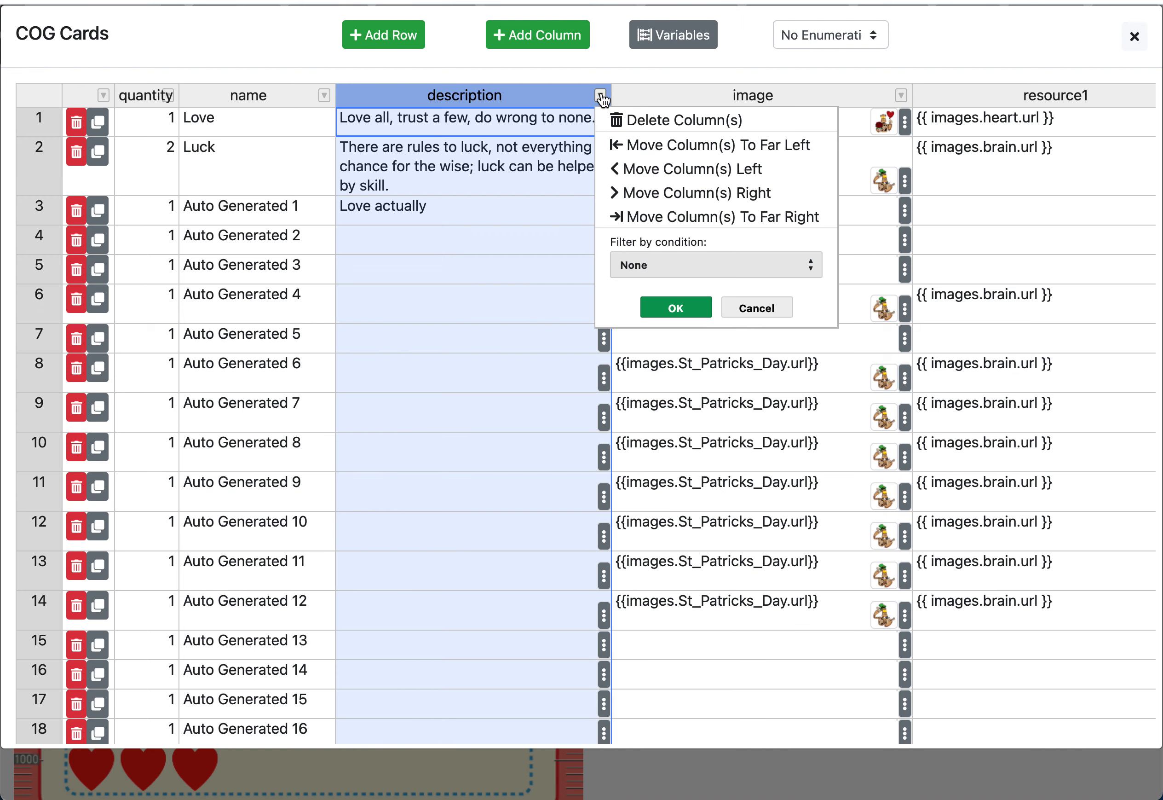
{"action": "left_click", "coordinate": [708, 273]}
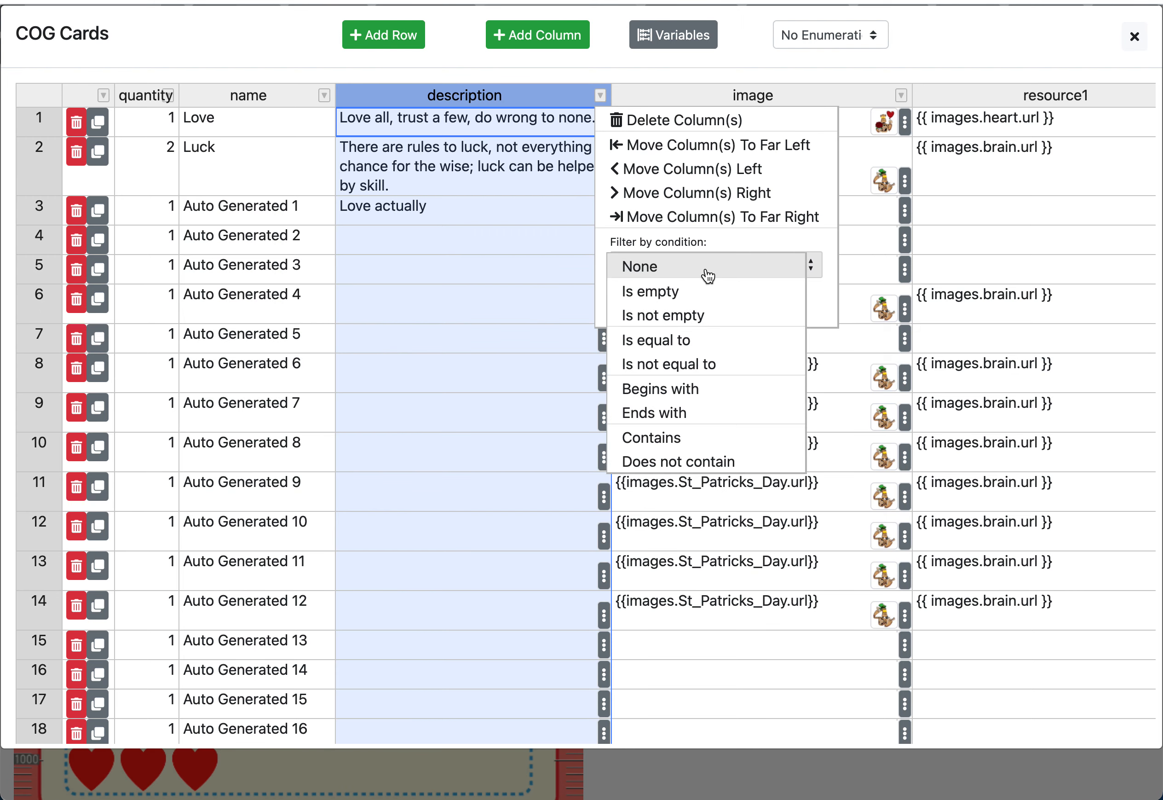
{"action": "left_click", "coordinate": [717, 390]}
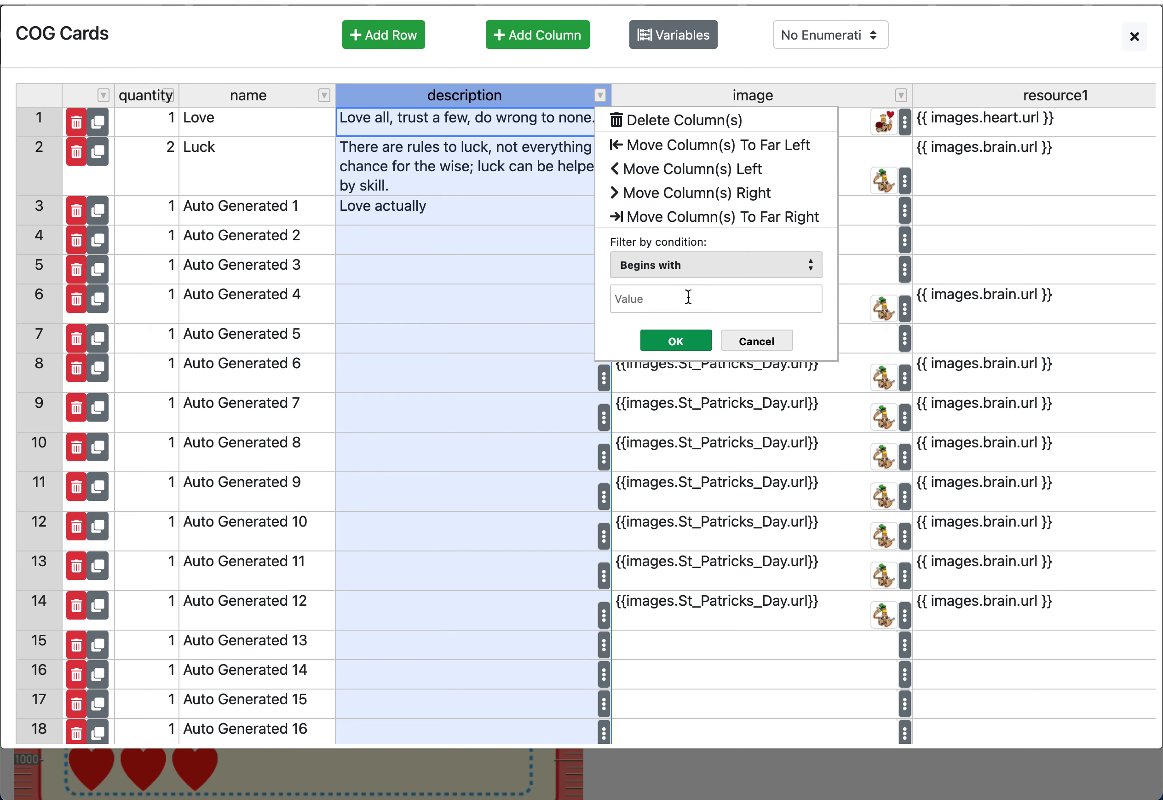
{"action": "left_click", "coordinate": [702, 341]}
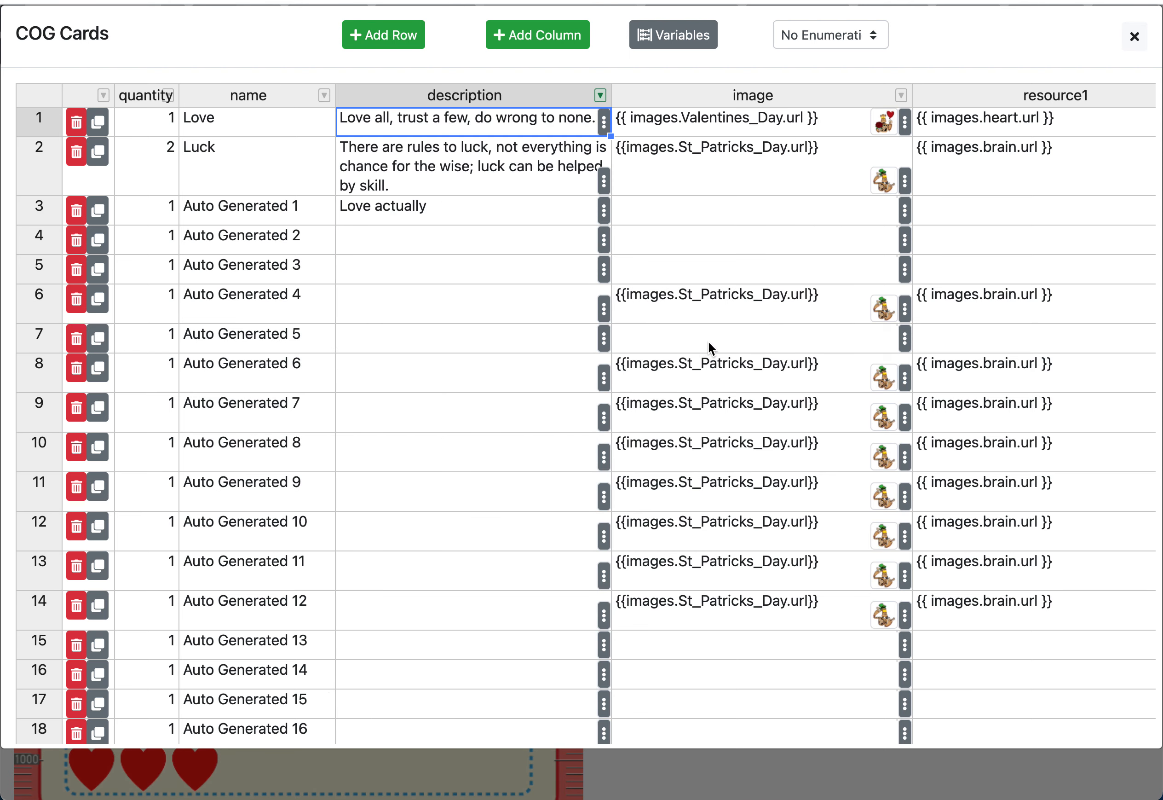
- Filter the dataset to rows whose description meets the "Is not empty" condition
{"action": "left_click", "coordinate": [513, 96]}
{"action": "left_click", "coordinate": [542, 101]}
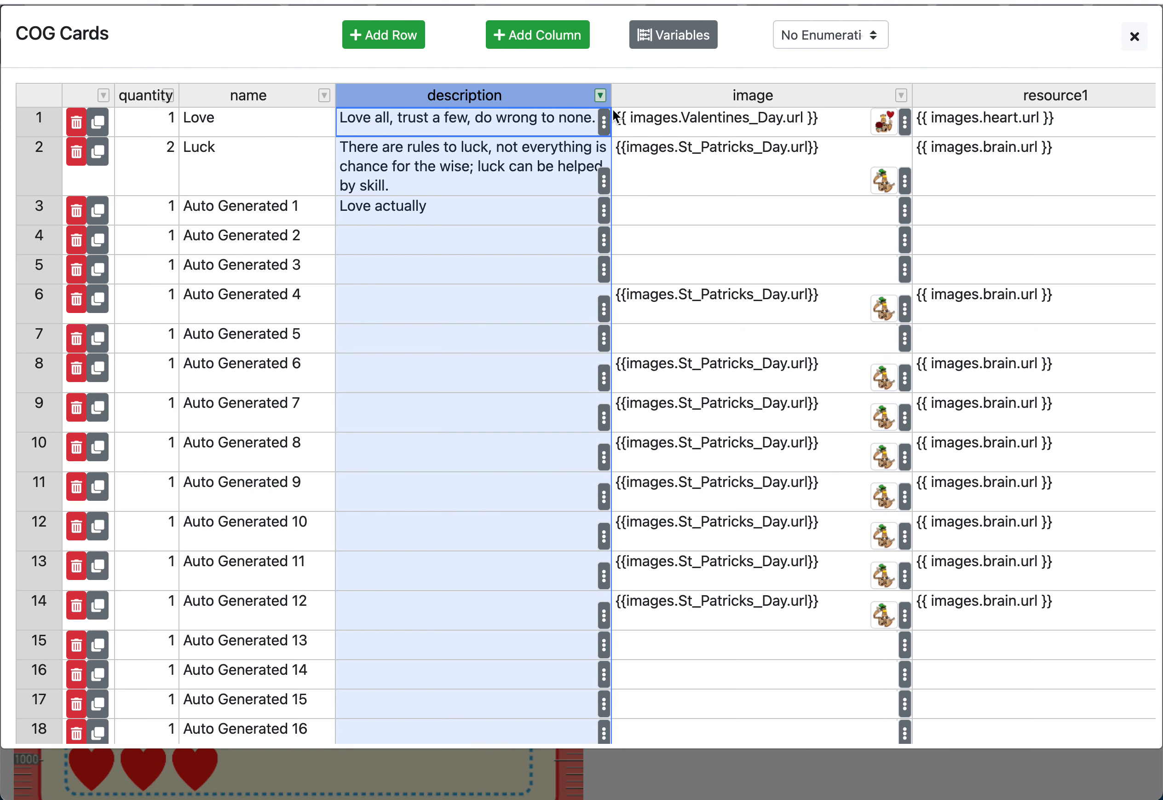
{"action": "left_click_drag", "start_coordinate": [607, 100], "coordinate": [606, 100]}
{"action": "left_click", "coordinate": [601, 100]}
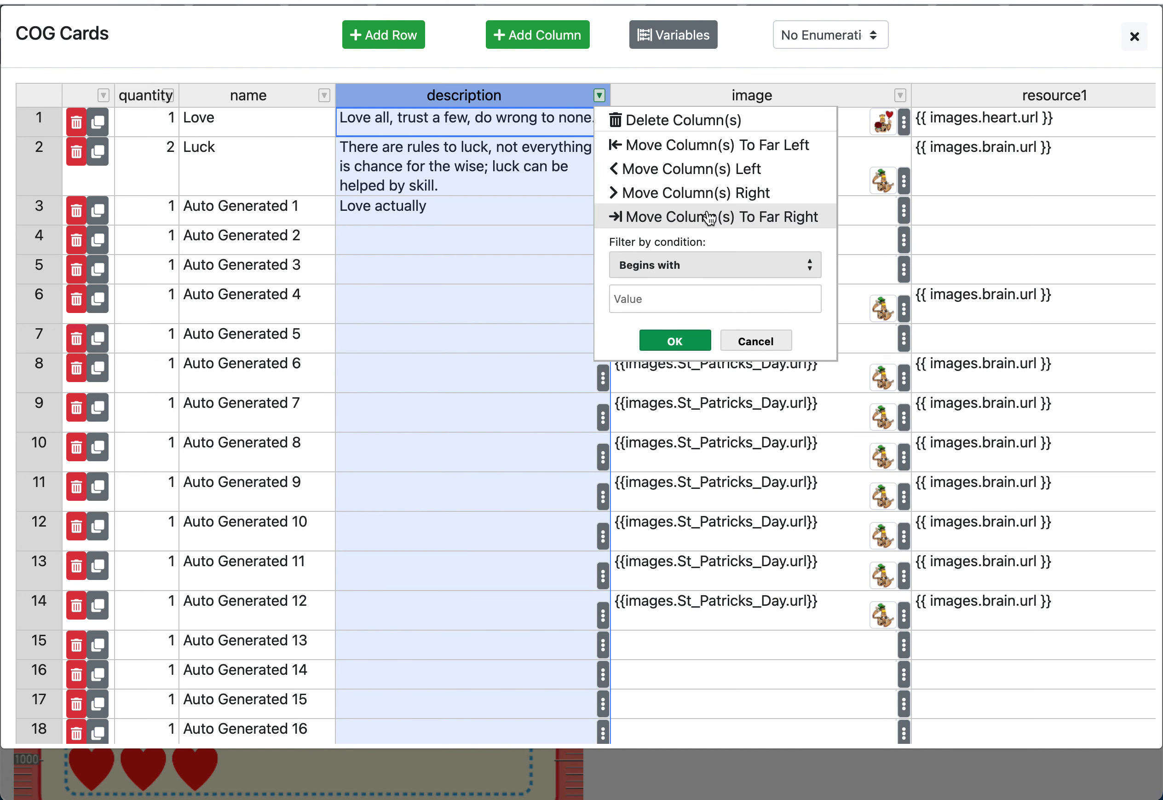
{"action": "left_click", "coordinate": [708, 274]}
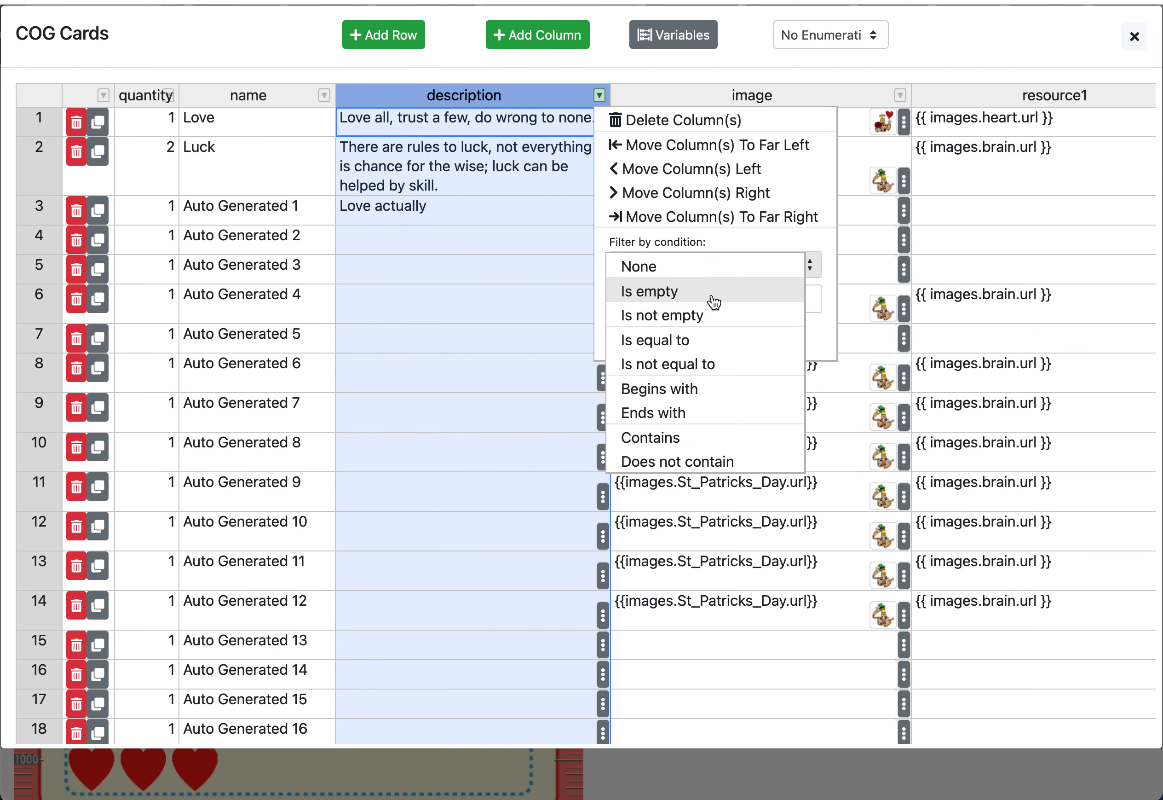
{"action": "left_click", "coordinate": [713, 315]}
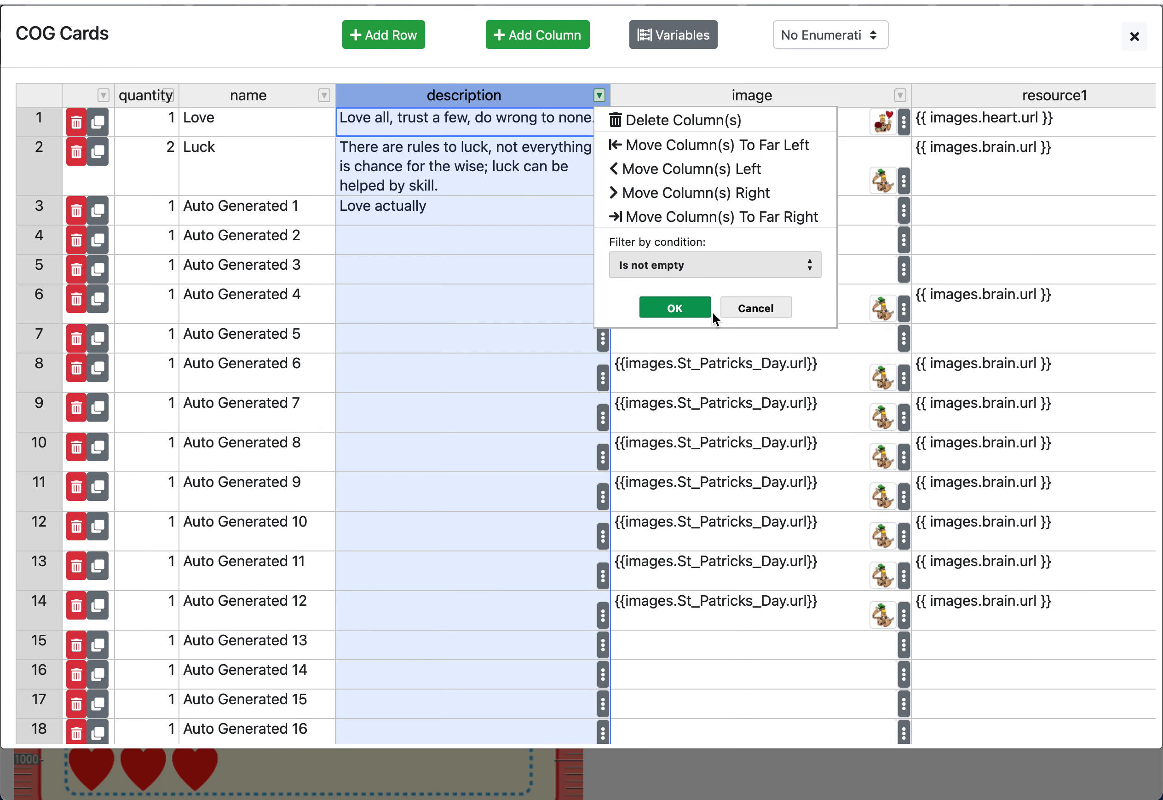
{"action": "left_click", "coordinate": [689, 319]}
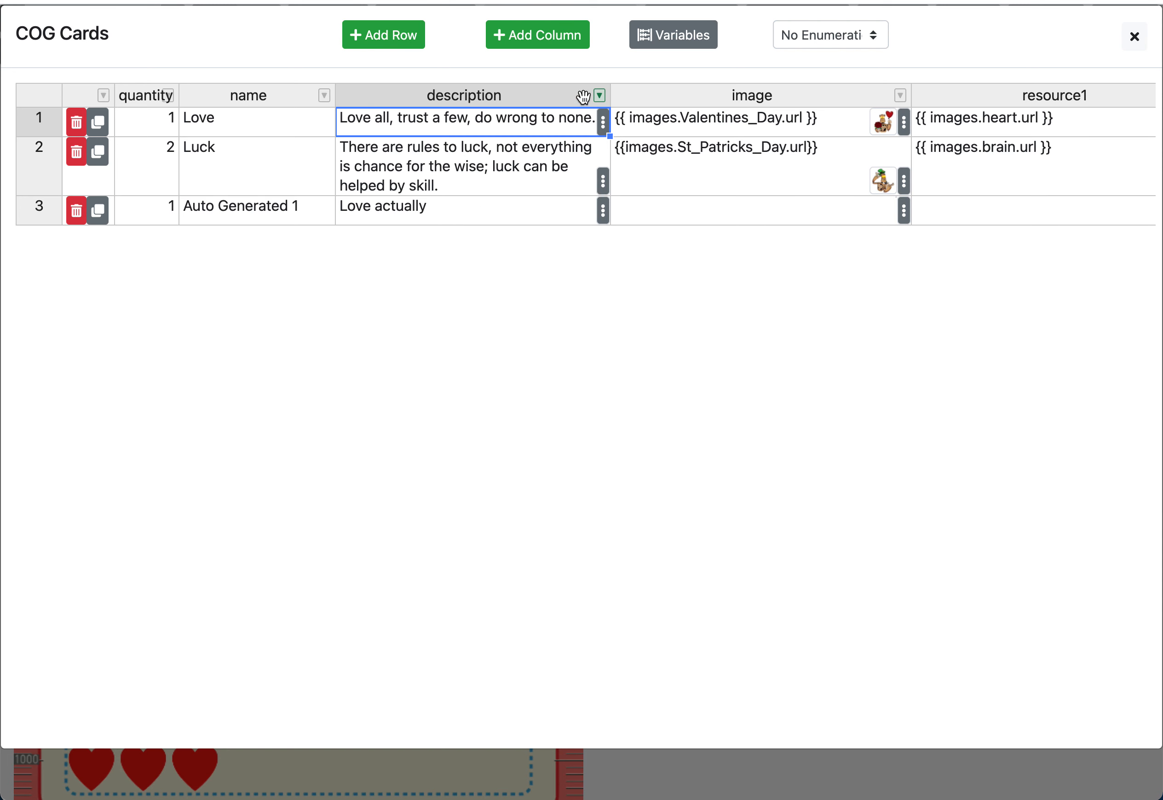
- Clear the description column's filter by setting its condition to None
{"action": "left_click", "coordinate": [598, 95]}
{"action": "left_click", "coordinate": [688, 265]}
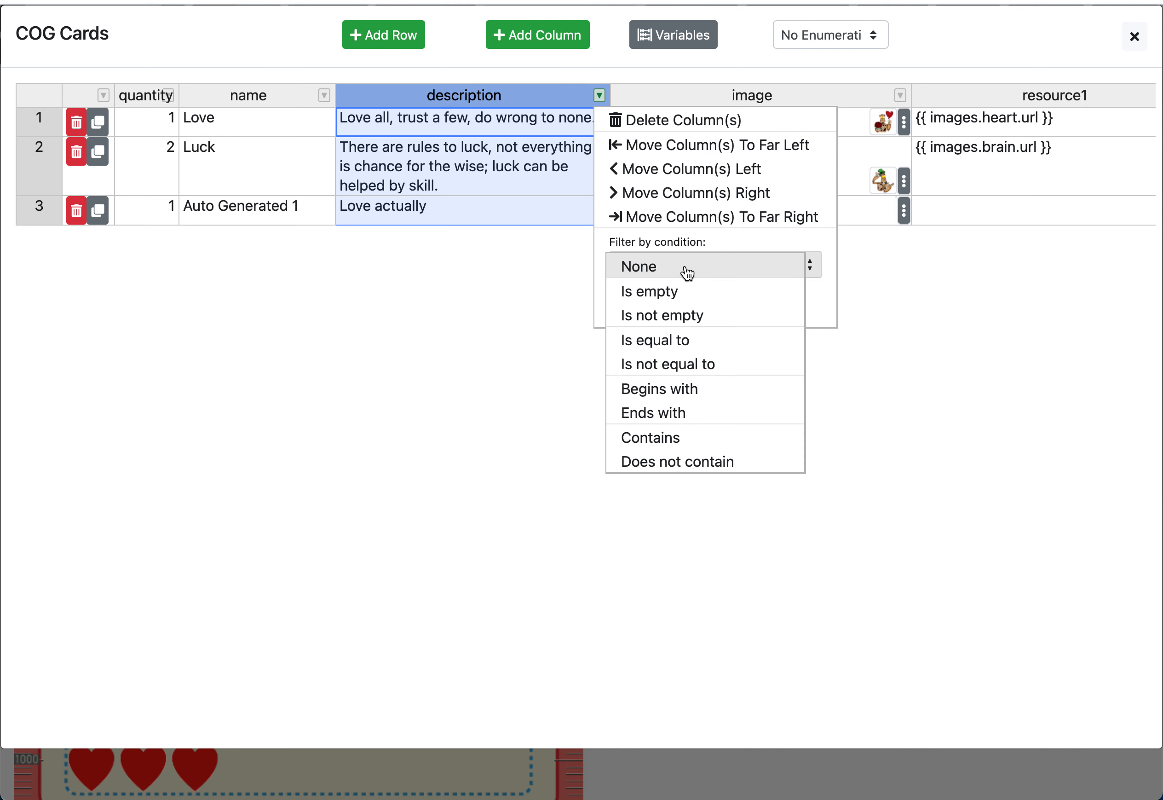
{"action": "left_click", "coordinate": [688, 269]}
{"action": "left_click", "coordinate": [691, 304]}
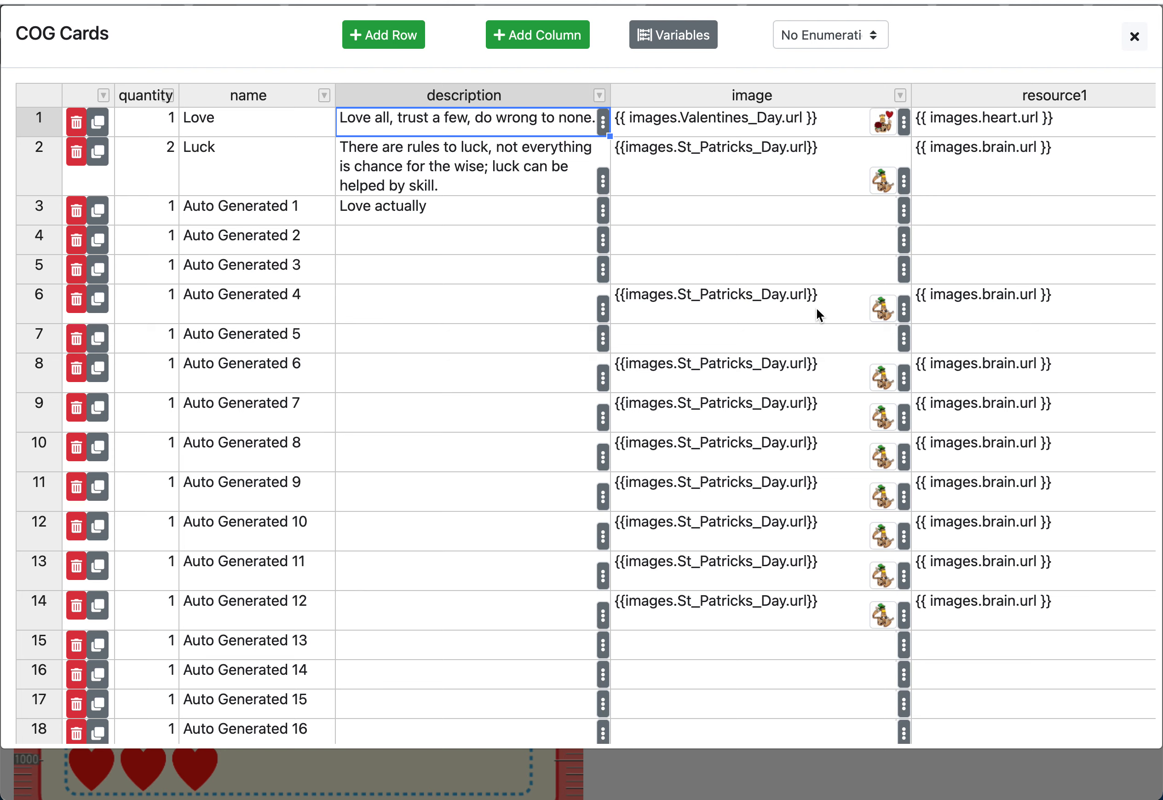
- Examine the columns from description through resource3 and how the row actions, quantity and name columns behave during sideways viewing
{"action": "scroll", "coordinate": [920, 273], "scroll_direction": "right", "scroll_amount": 10}
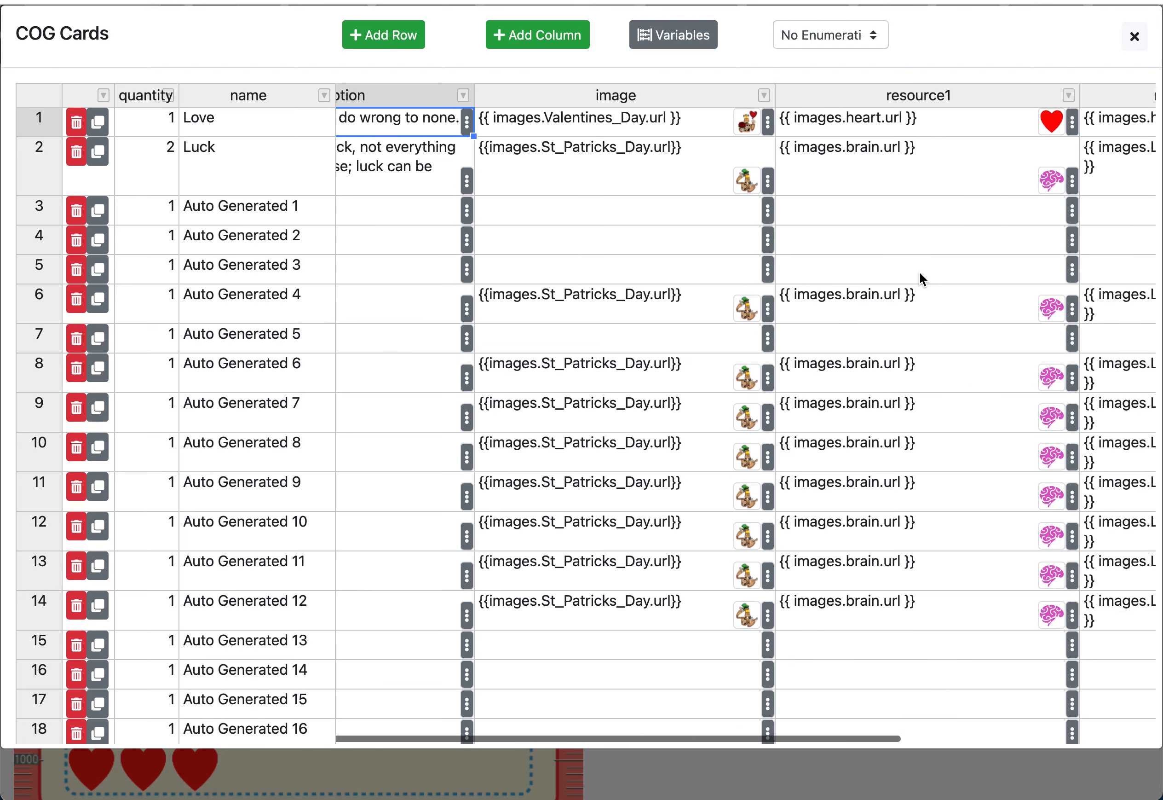
{"action": "scroll", "coordinate": [920, 273], "scroll_direction": "left", "scroll_amount": 8}
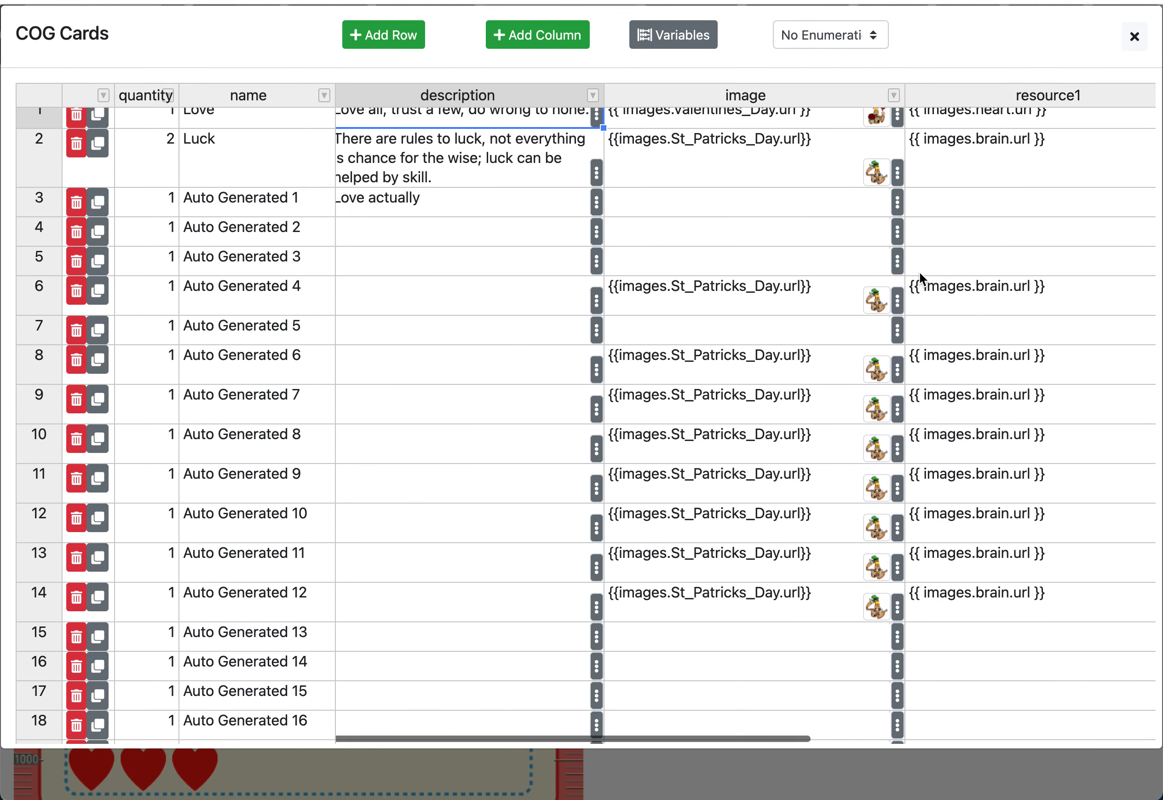
{"action": "scroll", "coordinate": [920, 273], "scroll_direction": "right", "scroll_amount": 12}
{"action": "scroll", "coordinate": [919, 273], "scroll_direction": "left", "scroll_amount": 10}
{"action": "scroll", "coordinate": [920, 273], "scroll_direction": "right", "scroll_amount": 10}
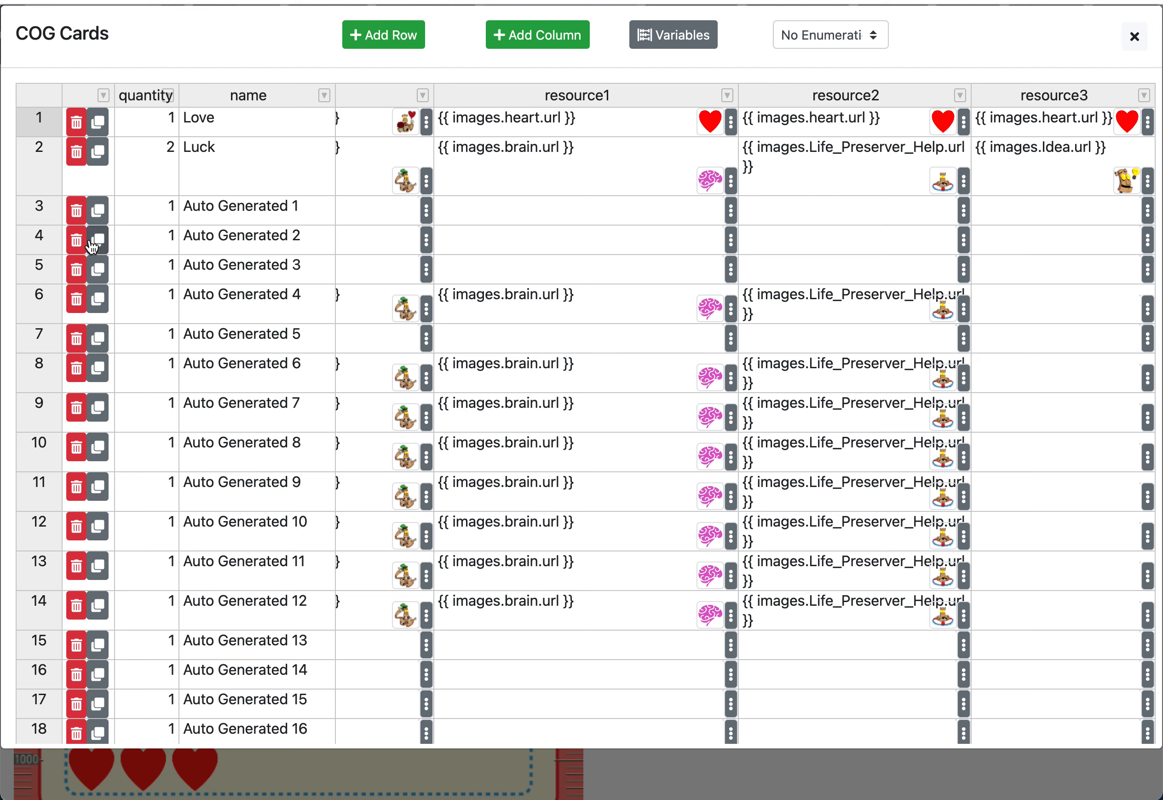
{"action": "scroll", "coordinate": [637, 301], "scroll_direction": "left", "scroll_amount": 8}
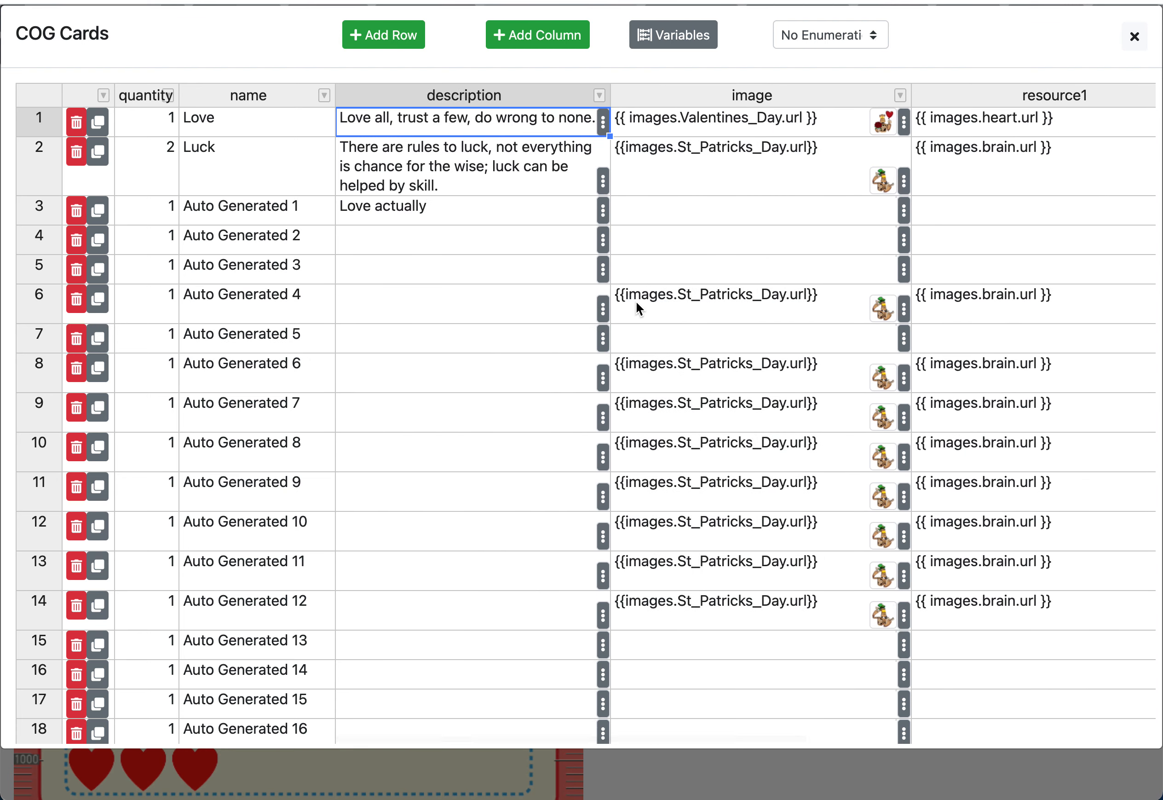
{"action": "scroll", "coordinate": [637, 302], "scroll_direction": "right", "scroll_amount": 8}
{"action": "scroll", "coordinate": [636, 302], "scroll_direction": "left", "scroll_amount": 3}
{"action": "scroll", "coordinate": [637, 302], "scroll_direction": "left", "scroll_amount": 5}
{"action": "scroll", "coordinate": [636, 302], "scroll_direction": "right", "scroll_amount": 8}
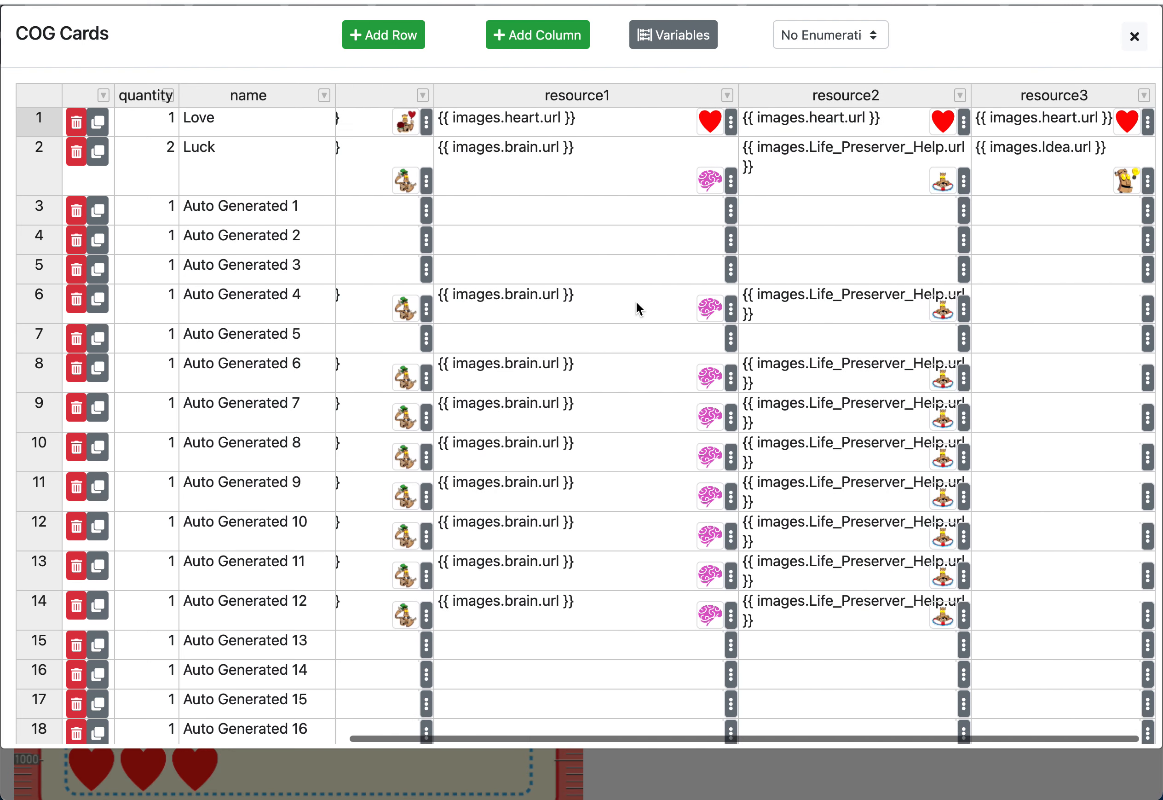
{"action": "scroll", "coordinate": [637, 302], "scroll_direction": "left", "scroll_amount": 8}
{"action": "scroll", "coordinate": [636, 301], "scroll_direction": "right", "scroll_amount": 6}
{"action": "scroll", "coordinate": [637, 303], "scroll_direction": "left", "scroll_amount": 8}
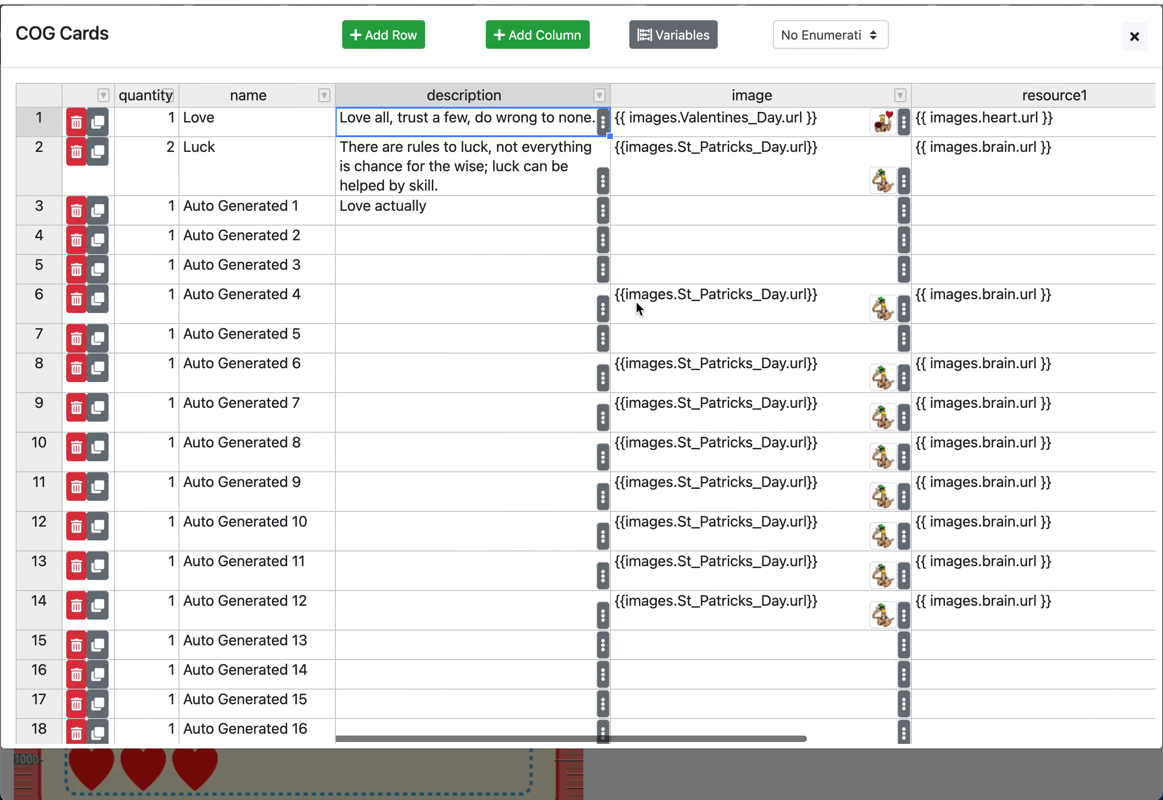
{"action": "scroll", "coordinate": [636, 303], "scroll_direction": "right", "scroll_amount": 8}
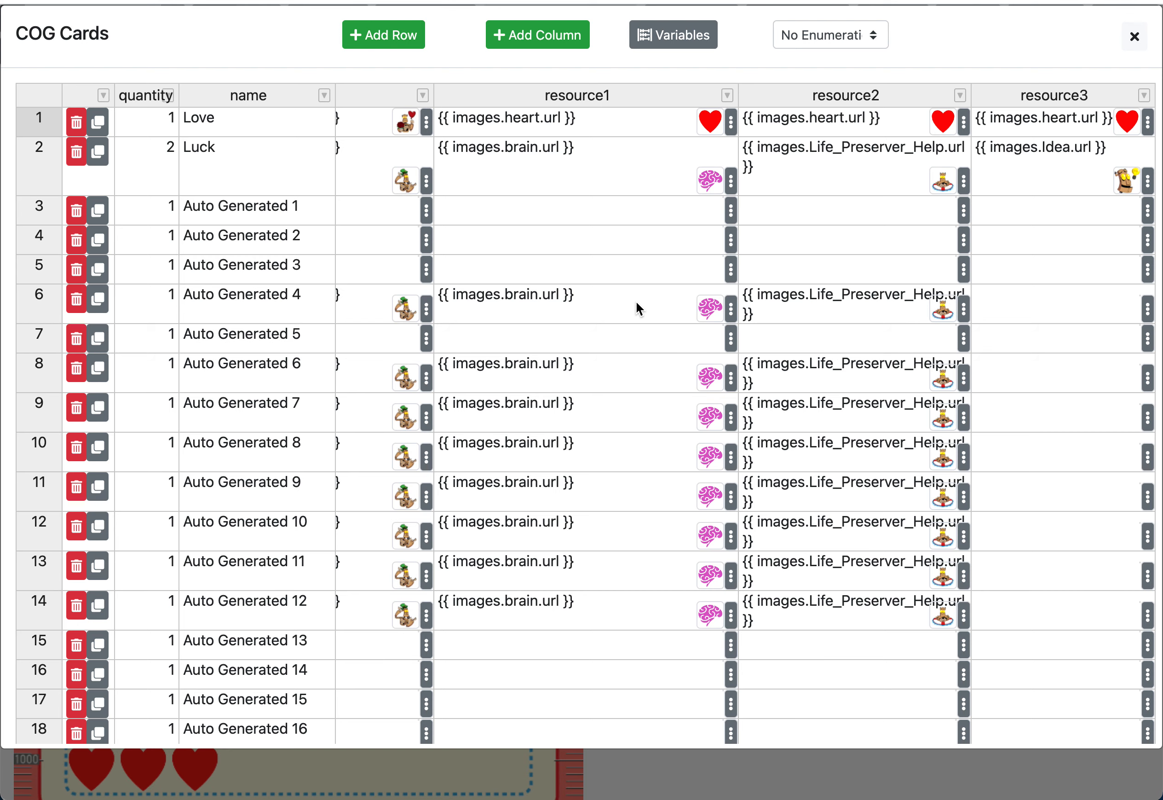
{"action": "scroll", "coordinate": [636, 302], "scroll_direction": "left", "scroll_amount": 8}
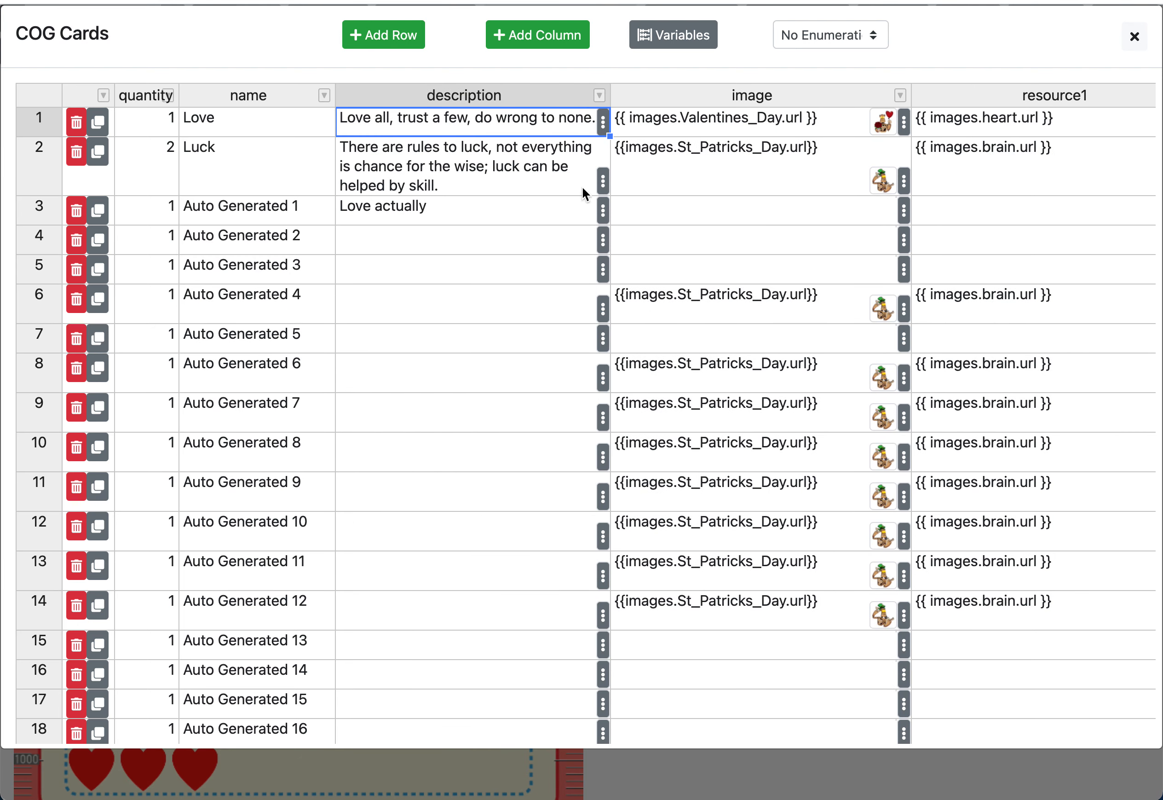
{"action": "scroll", "coordinate": [604, 220], "scroll_direction": "down", "scroll_amount": 1}
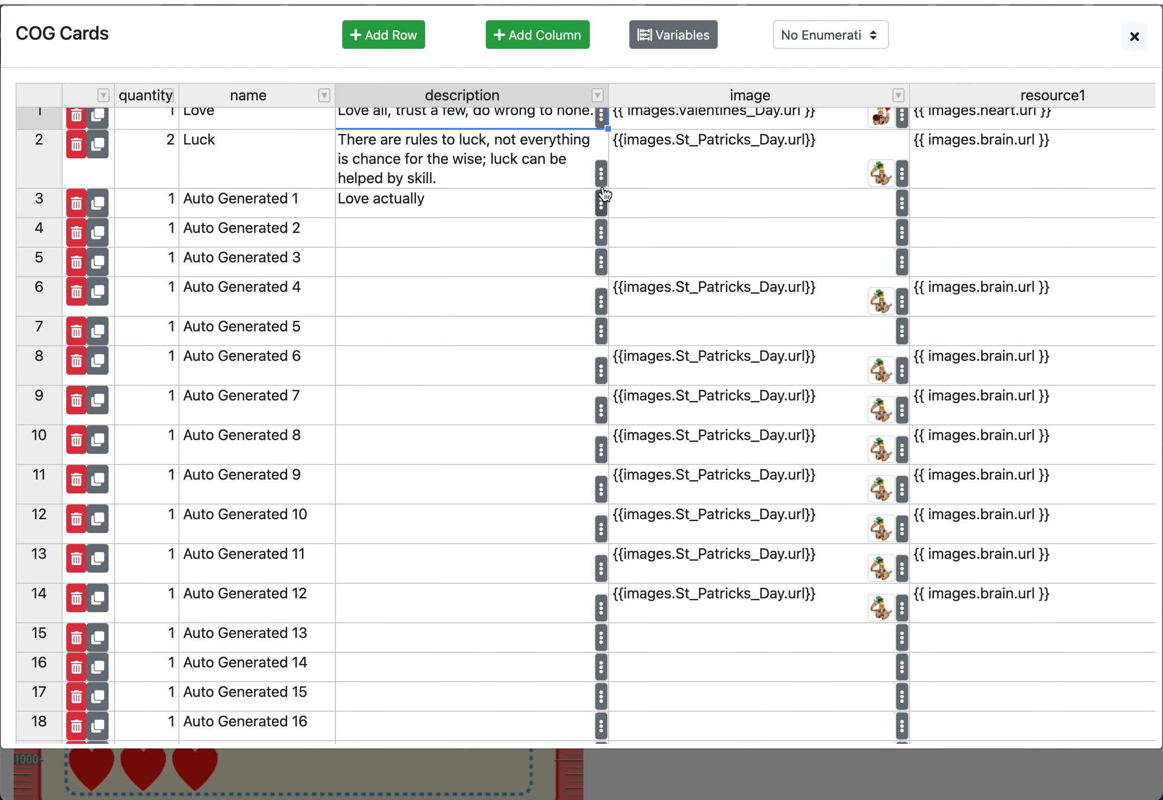
- Leave the dataset and inspect the value details of the Image field on the Body group's Art layer
{"action": "left_click", "coordinate": [1141, 36]}
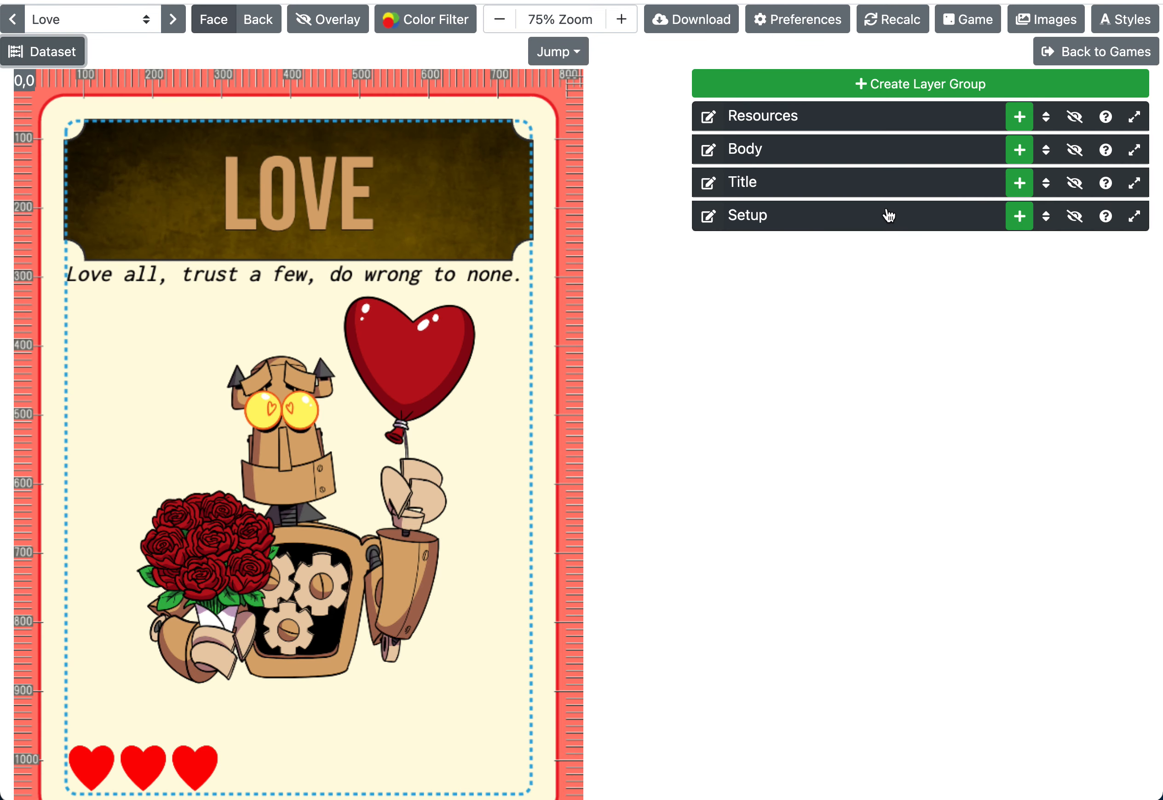
{"action": "left_click", "coordinate": [861, 155]}
{"action": "left_click", "coordinate": [886, 193]}
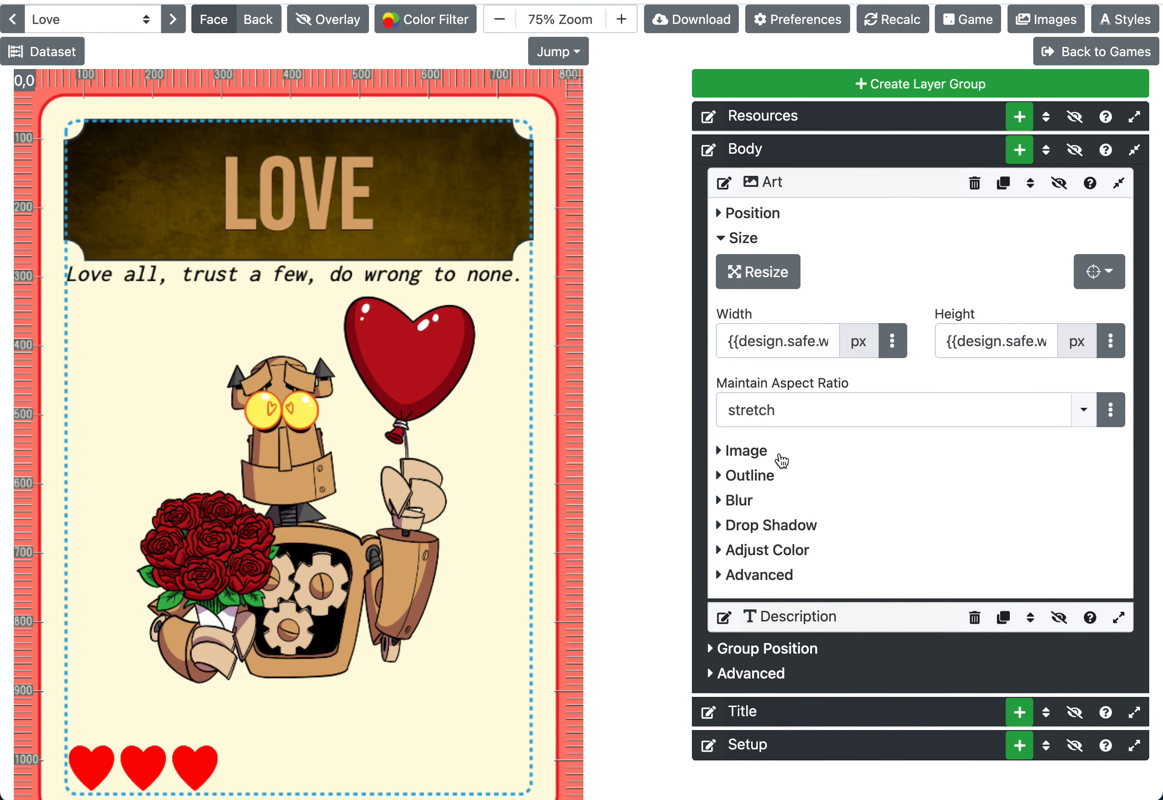
{"action": "left_click", "coordinate": [761, 451]}
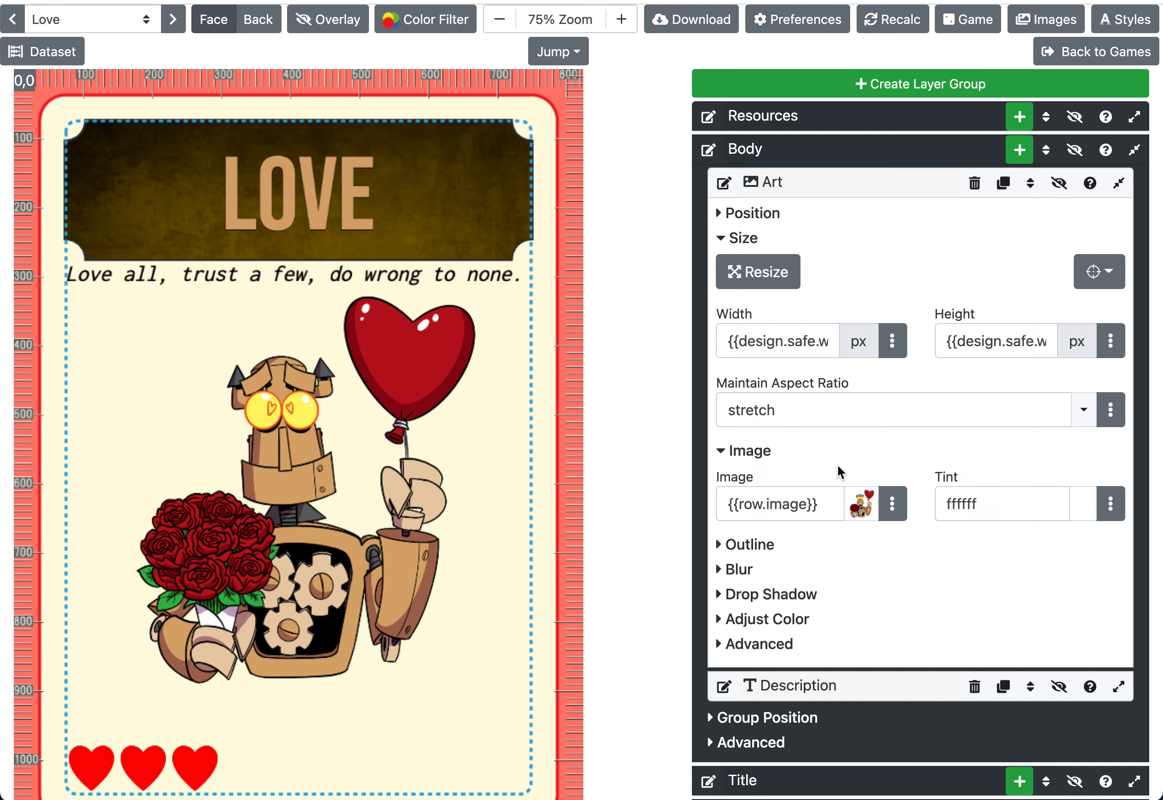
{"action": "left_click", "coordinate": [895, 510]}
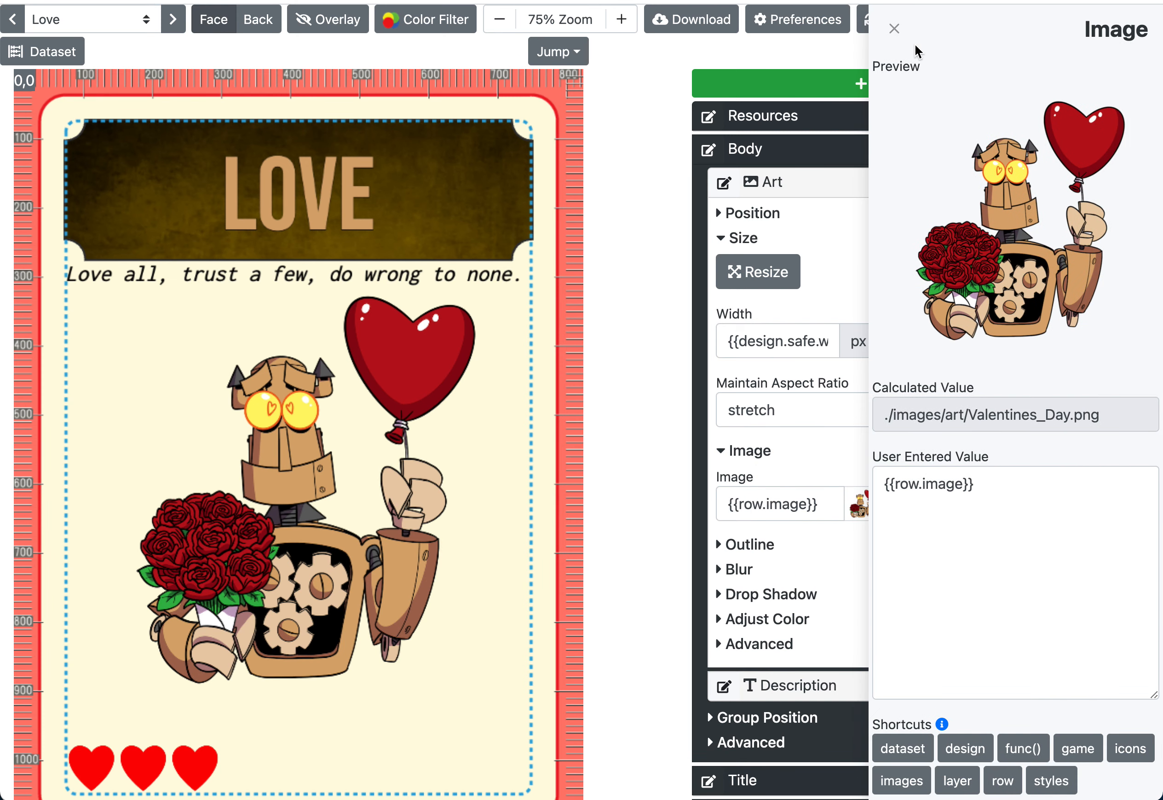
{"action": "left_click", "coordinate": [896, 29]}
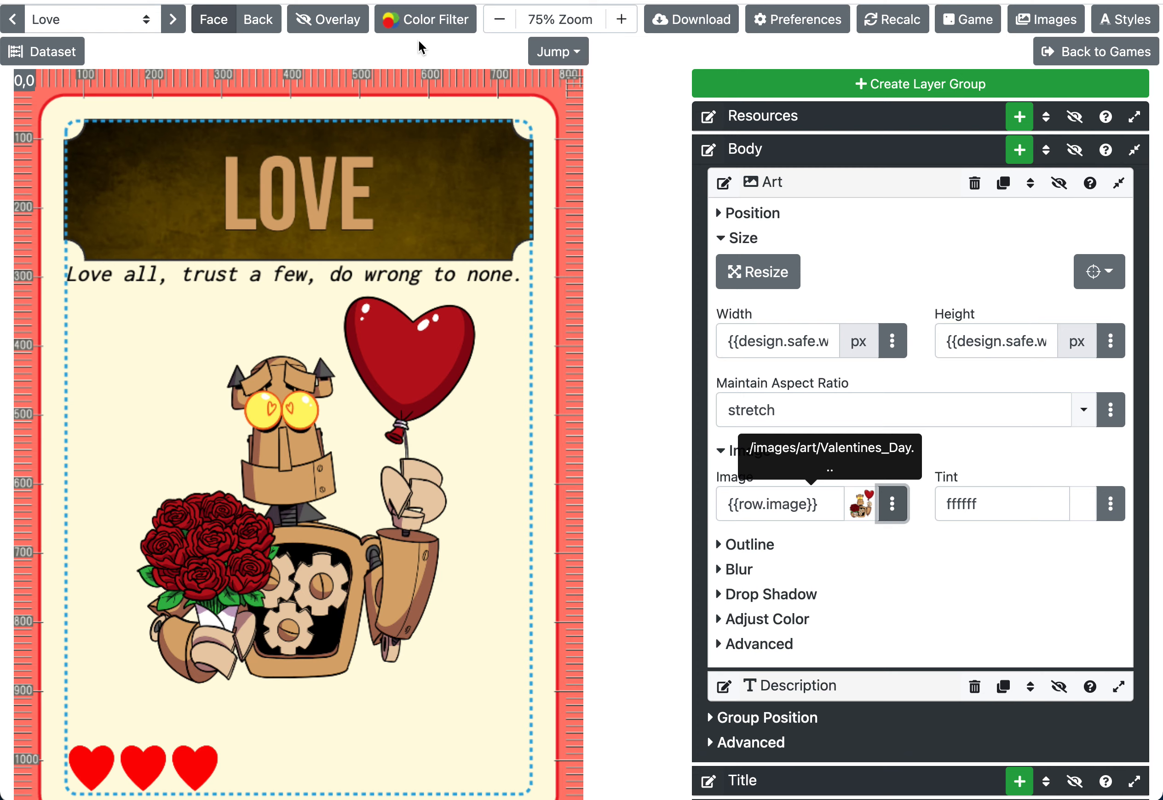
- Reopen the dataset and add a new column named color with the Color type
{"action": "left_click", "coordinate": [63, 53]}
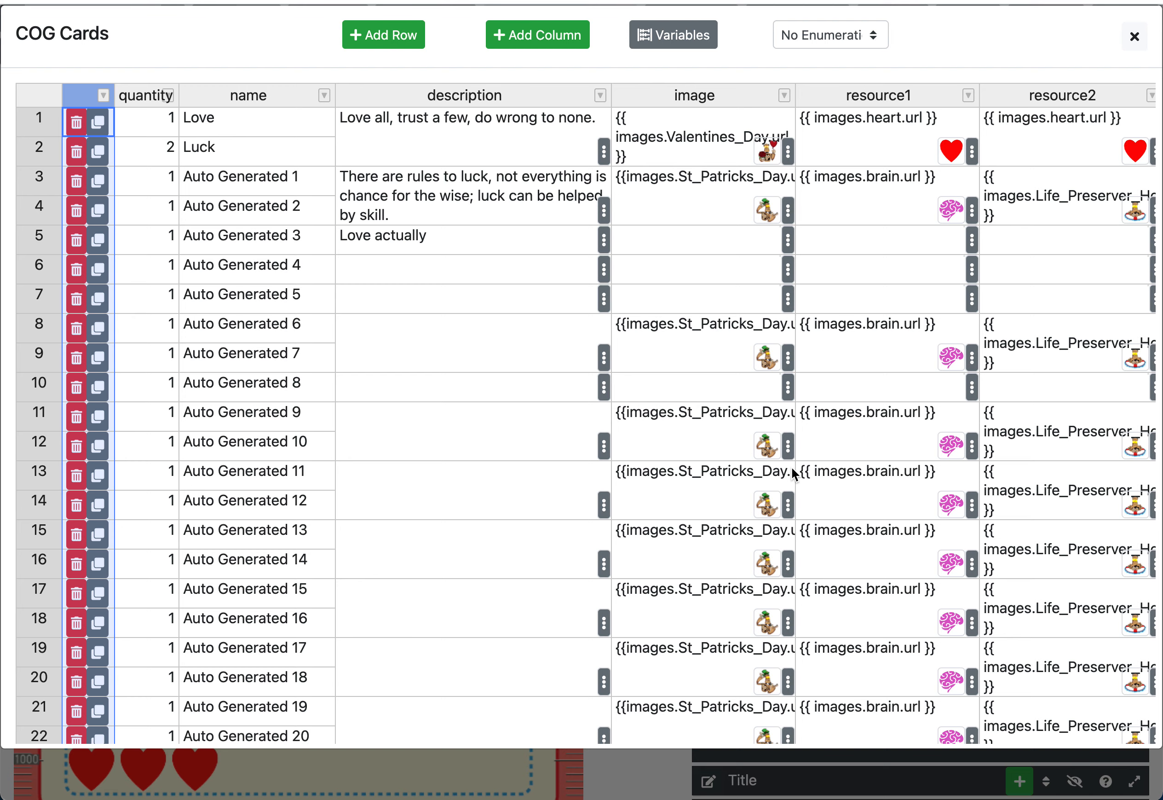
{"action": "left_click", "coordinate": [556, 47]}
{"action": "left_click", "coordinate": [532, 232]}
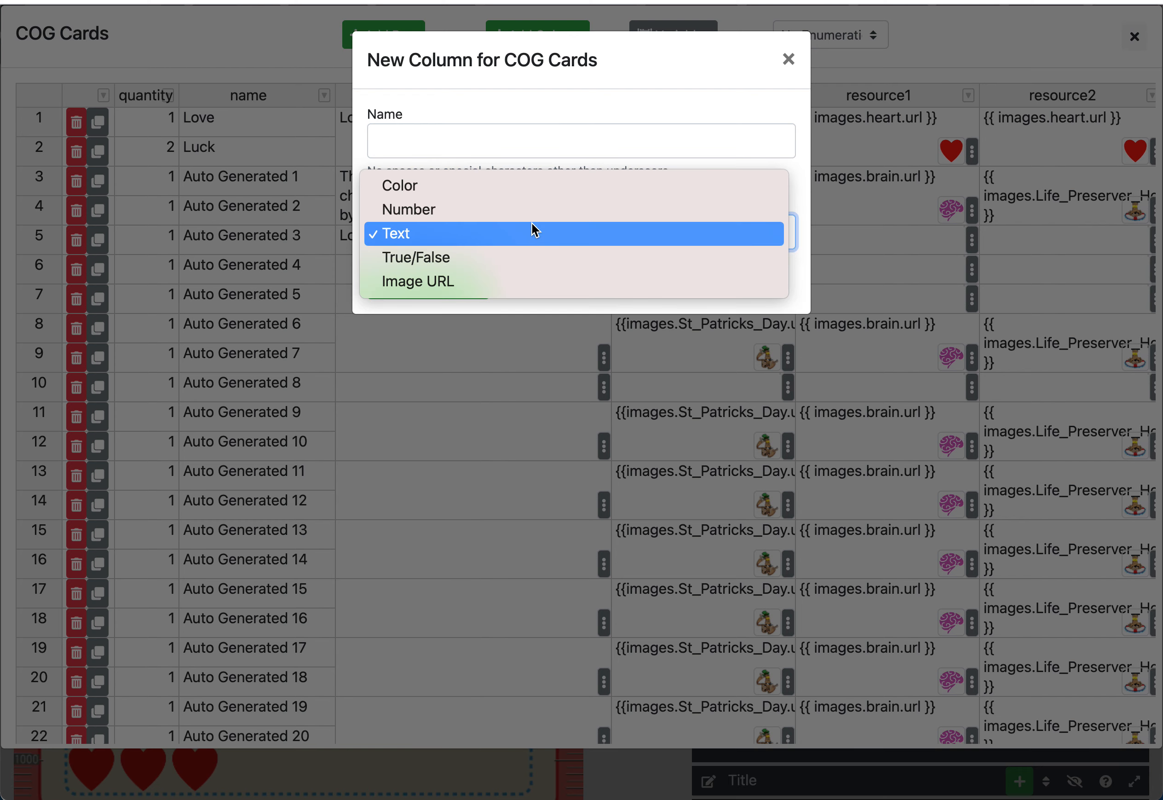
{"action": "left_click", "coordinate": [533, 190]}
{"action": "left_click", "coordinate": [523, 143]}
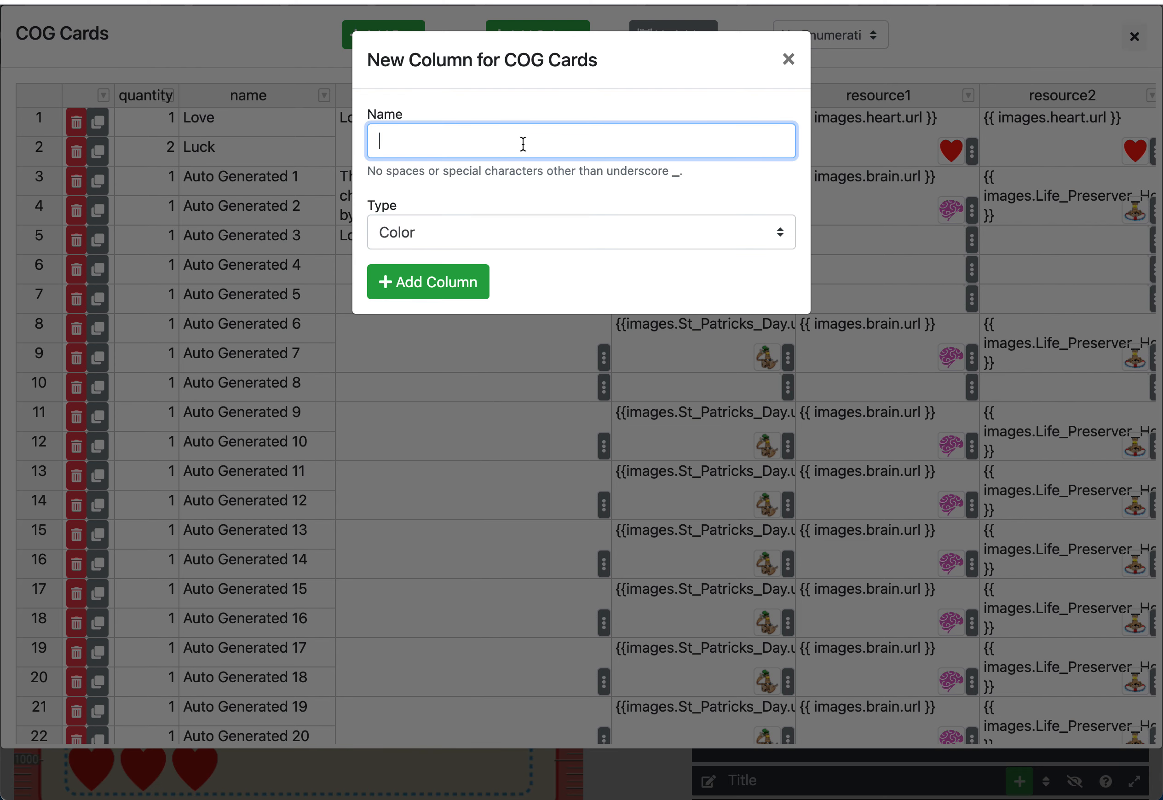
{"action": "type", "text": "color"}
{"action": "left_click", "coordinate": [456, 285]}
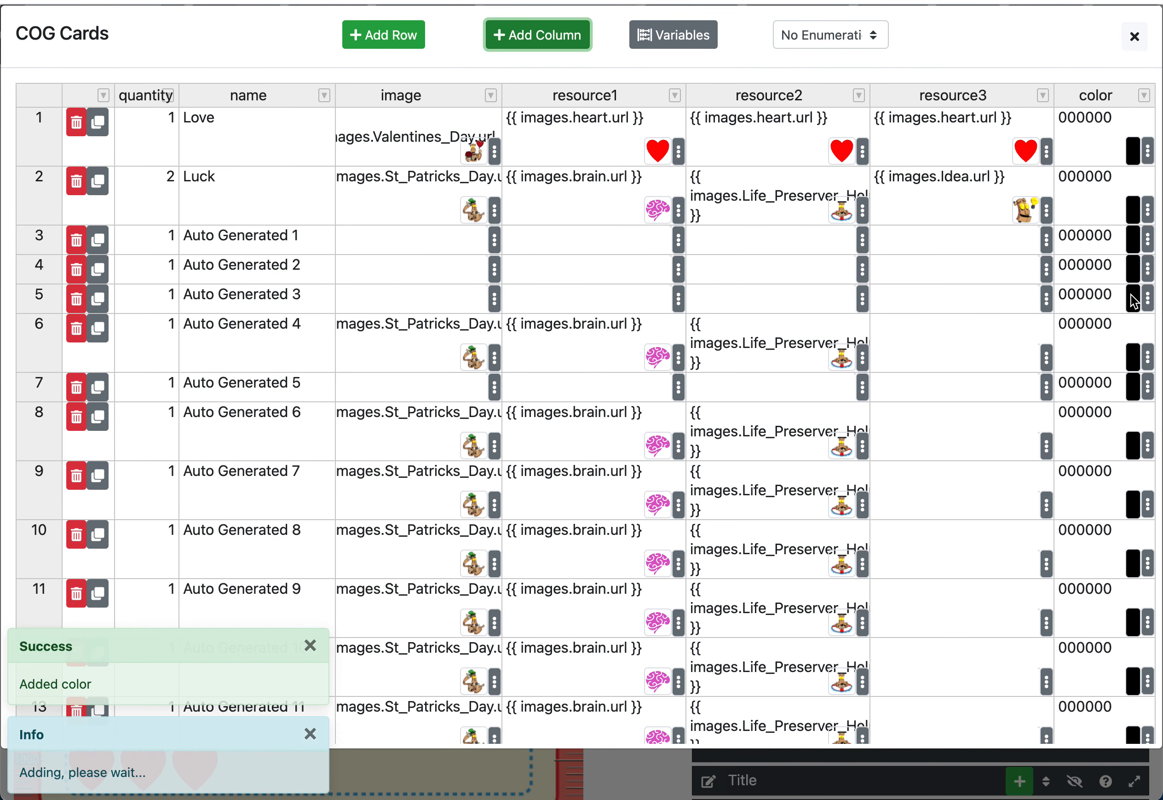
- Set the color value of the Auto Generated 2 row to #921212 with the color swatches
{"action": "left_click", "coordinate": [1149, 274]}
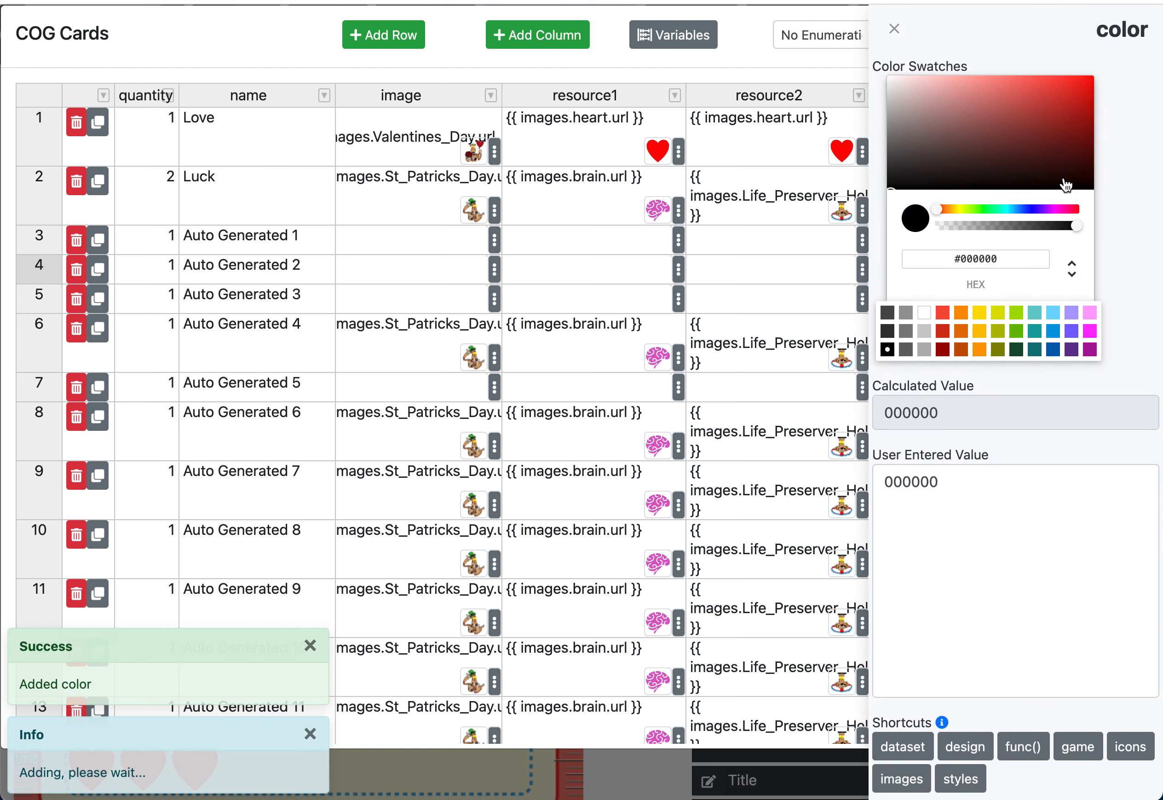
{"action": "left_click", "coordinate": [1072, 128]}
{"action": "left_click", "coordinate": [894, 29]}
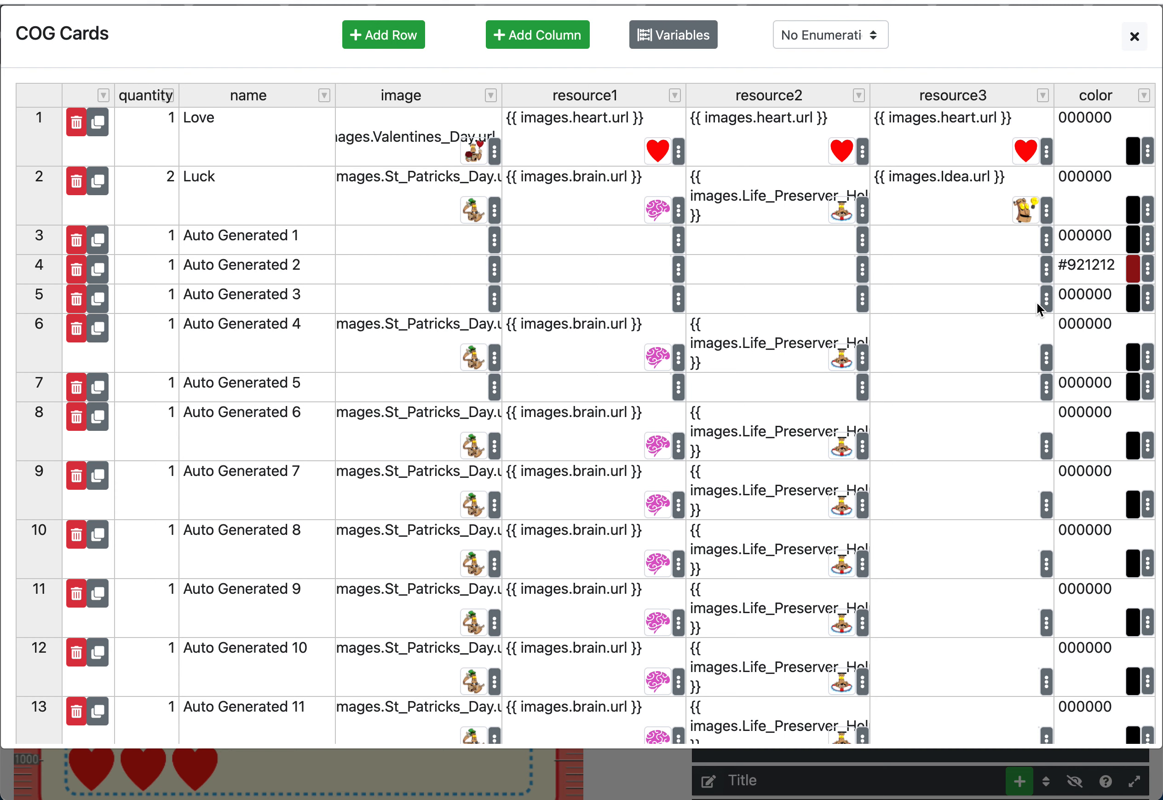
- Look through the dataset rows and inspect the value details of the Art layer's Height field
{"action": "scroll", "coordinate": [991, 422], "scroll_direction": "down", "scroll_amount": 15}
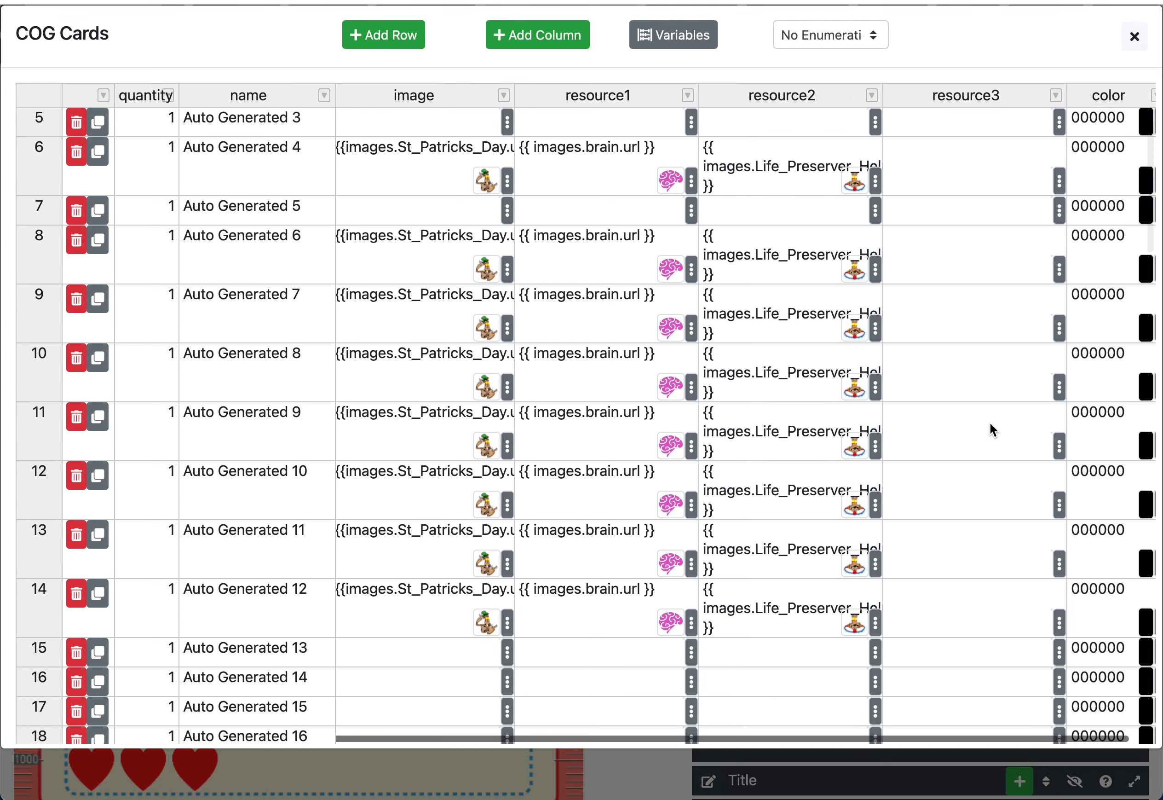
{"action": "scroll", "coordinate": [991, 423], "scroll_direction": "down", "scroll_amount": 20}
{"action": "scroll", "coordinate": [991, 423], "scroll_direction": "up", "scroll_amount": 20}
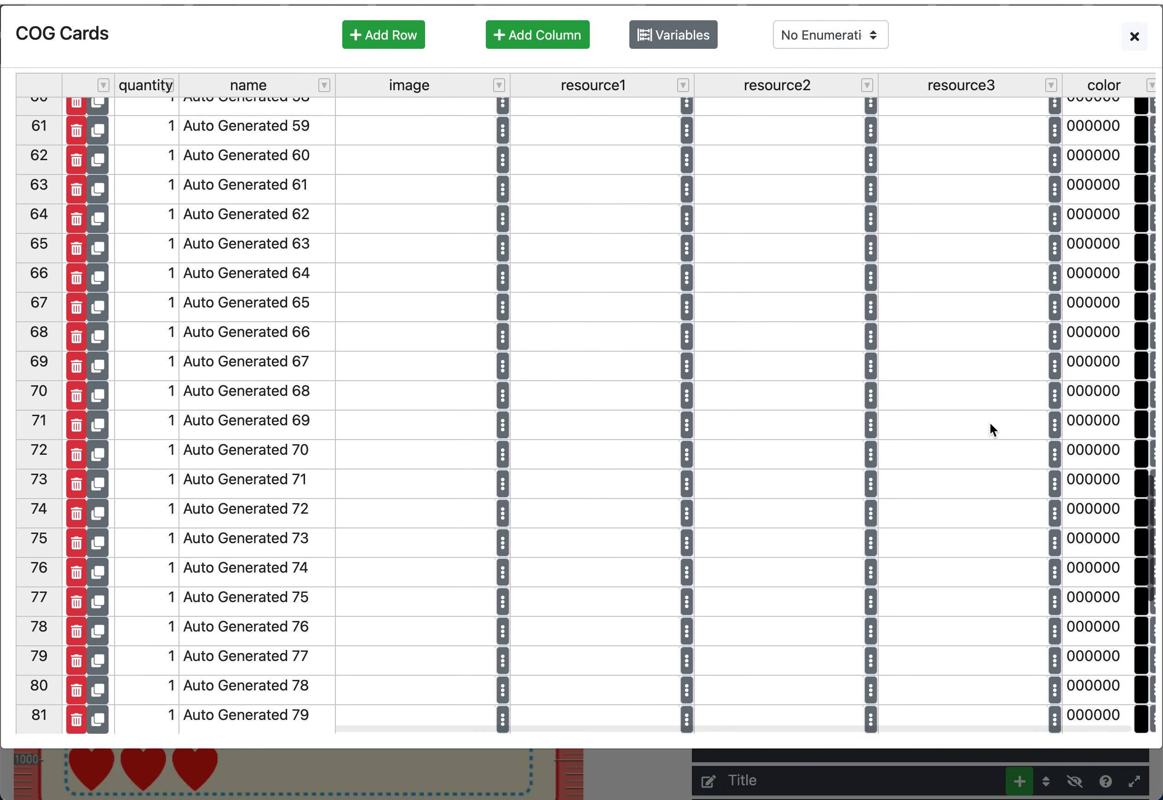
{"action": "scroll", "coordinate": [990, 424], "scroll_direction": "up", "scroll_amount": 15}
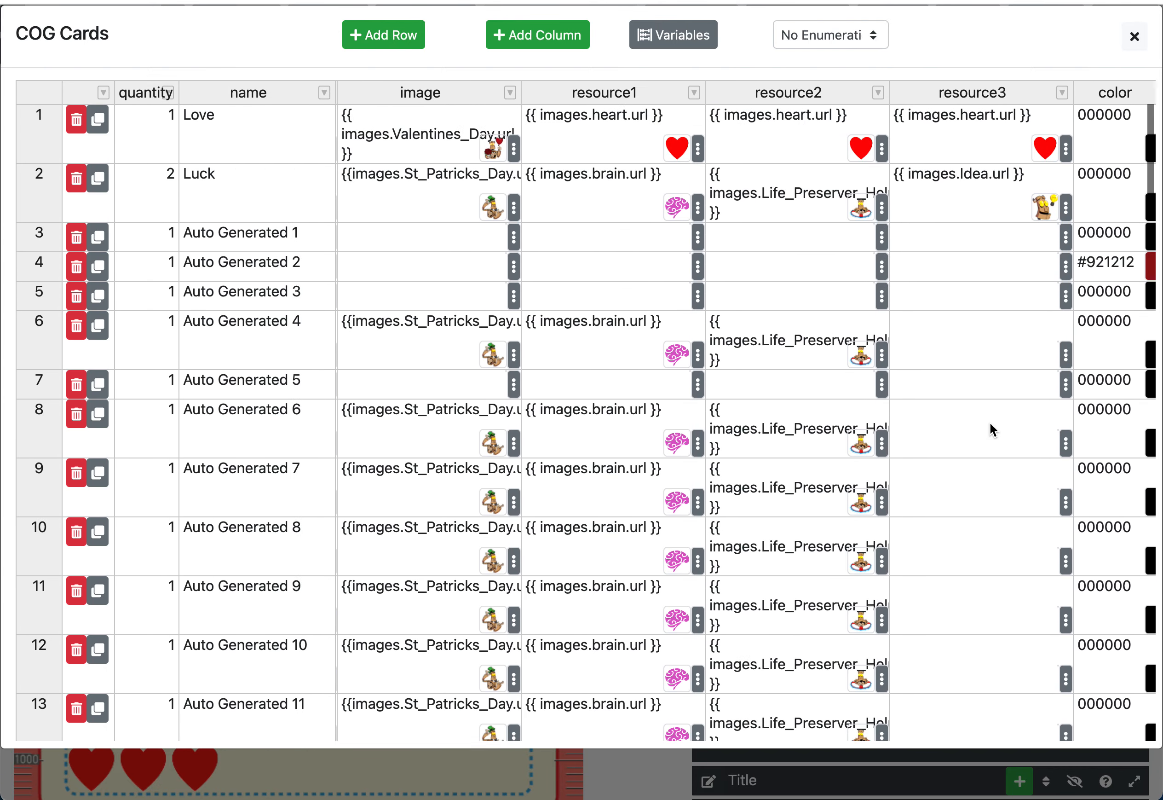
{"action": "scroll", "coordinate": [990, 423], "scroll_direction": "left", "scroll_amount": 5}
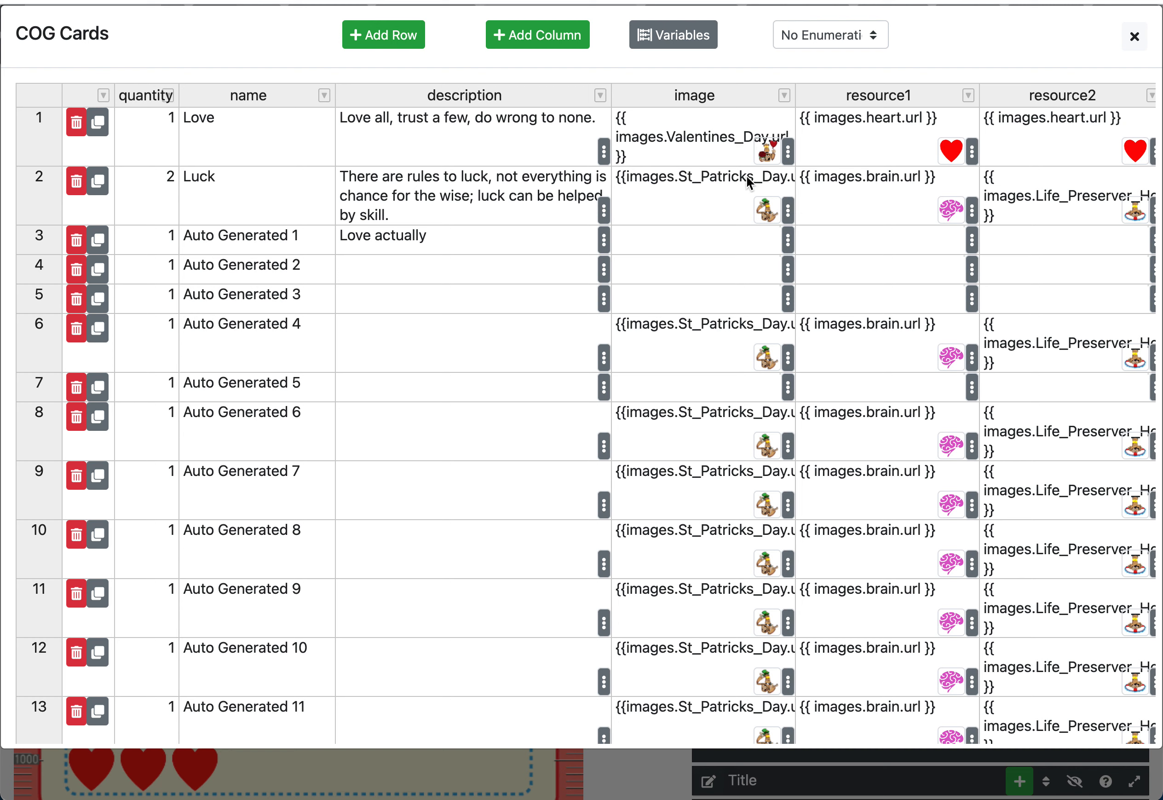
{"action": "left_click", "coordinate": [1134, 35]}
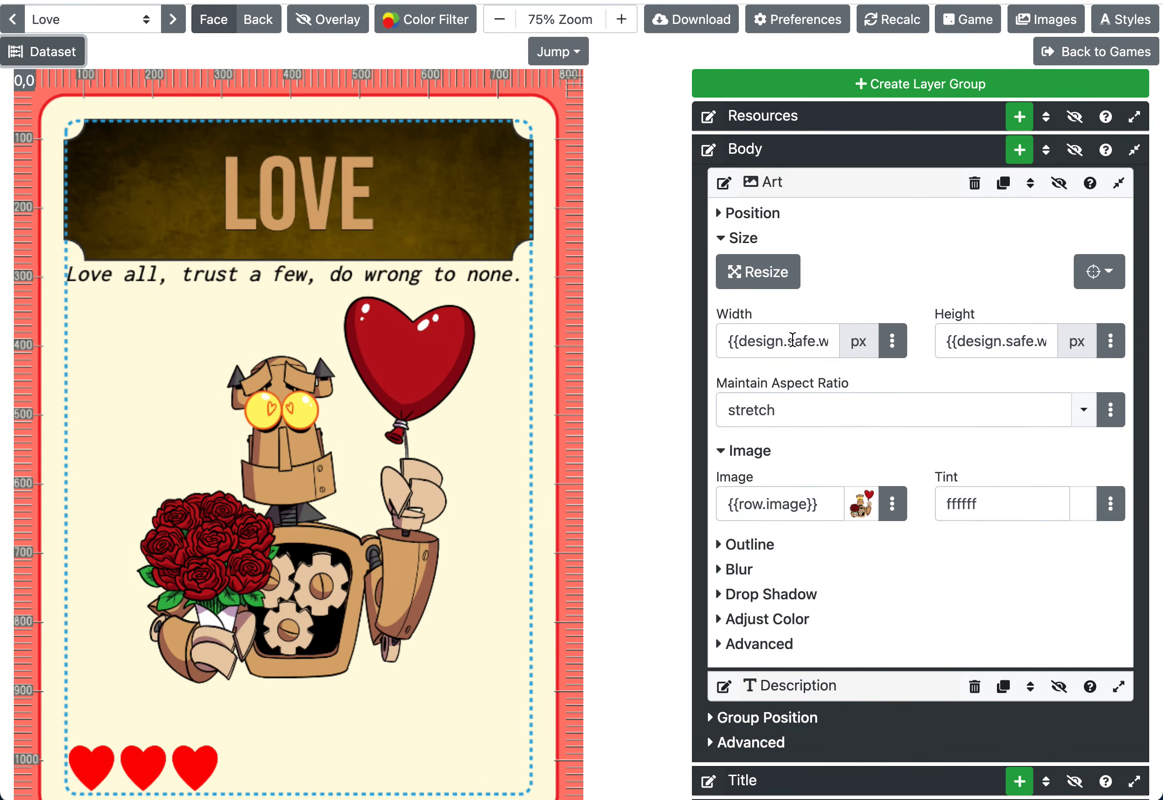
{"action": "mouse_move", "coordinate": [965, 343]}
{"action": "left_click", "coordinate": [1112, 345]}
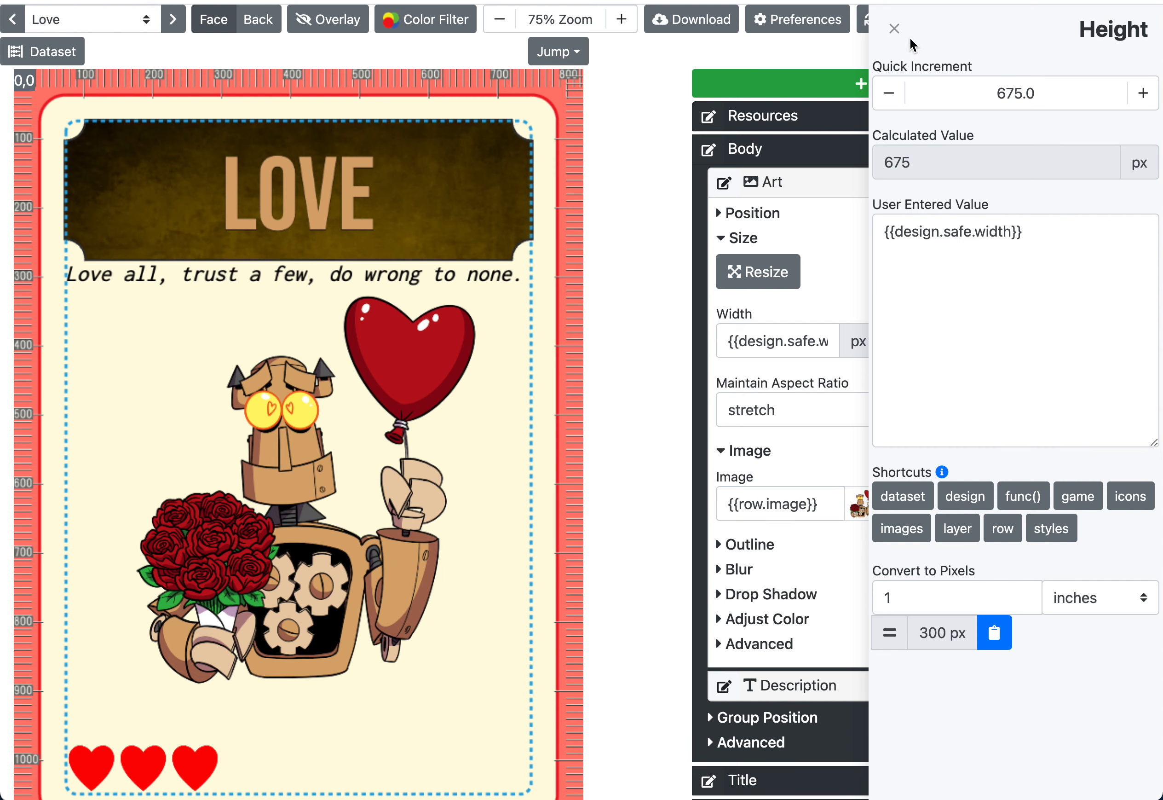
{"action": "left_click", "coordinate": [894, 29]}
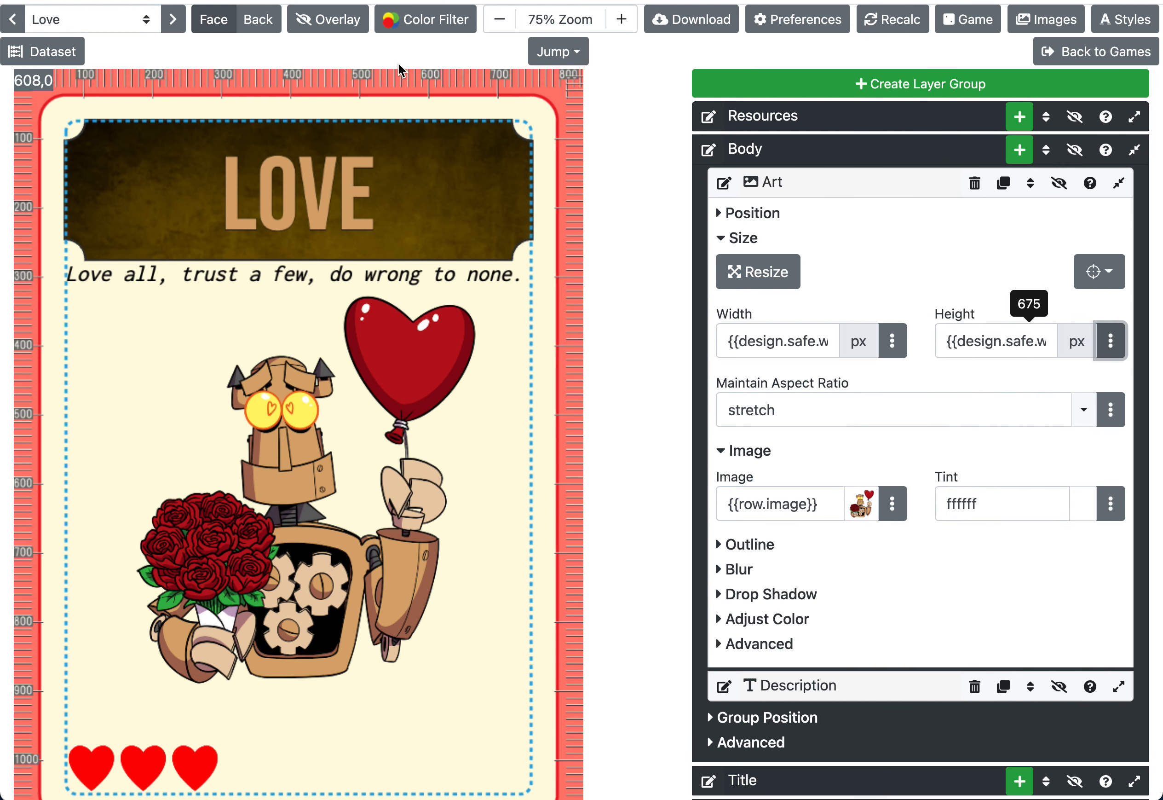
- Return to the dataset and inspect the value details of the Love row's image cell
{"action": "left_click", "coordinate": [74, 51]}
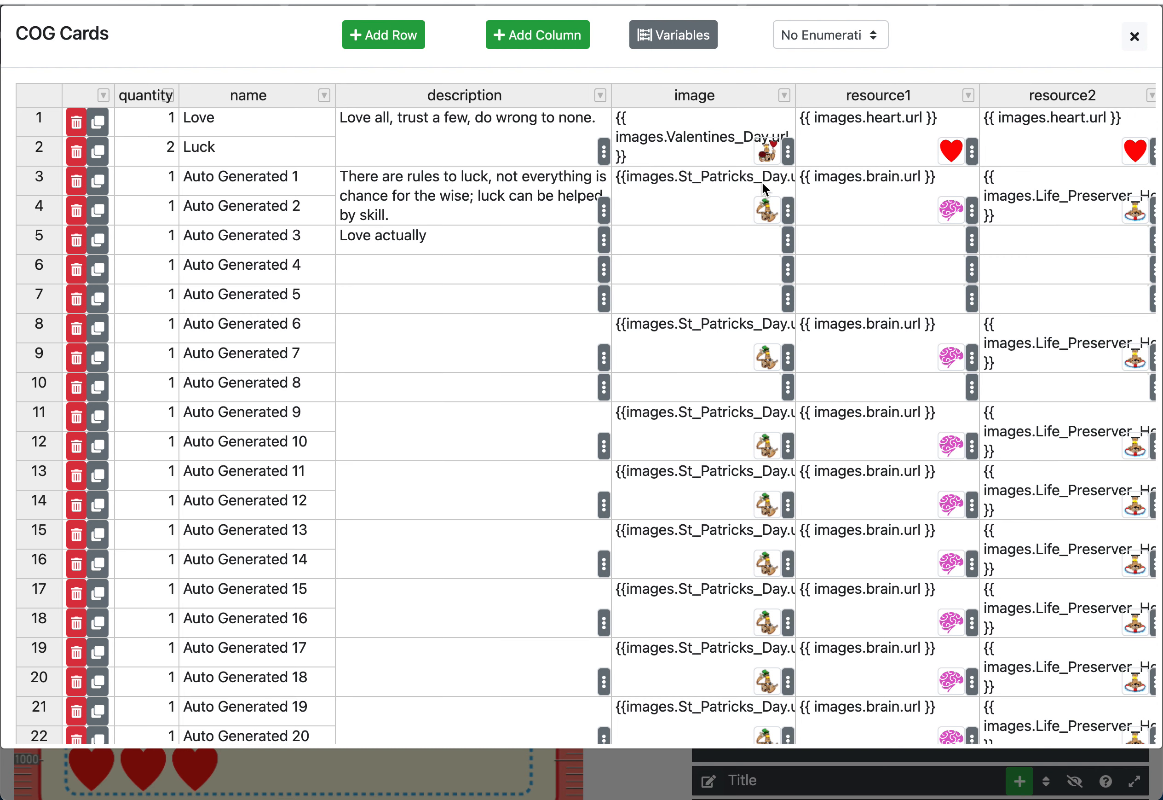
{"action": "left_click", "coordinate": [789, 152]}
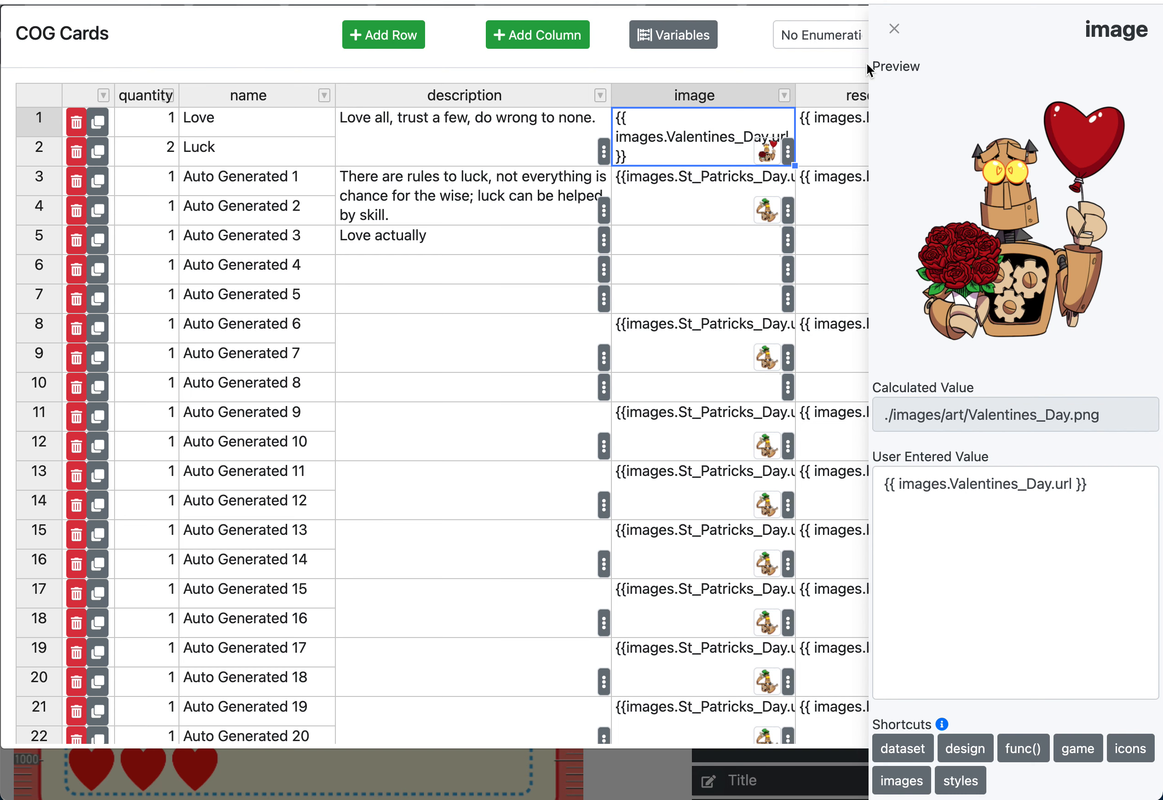
{"action": "left_click", "coordinate": [894, 29]}
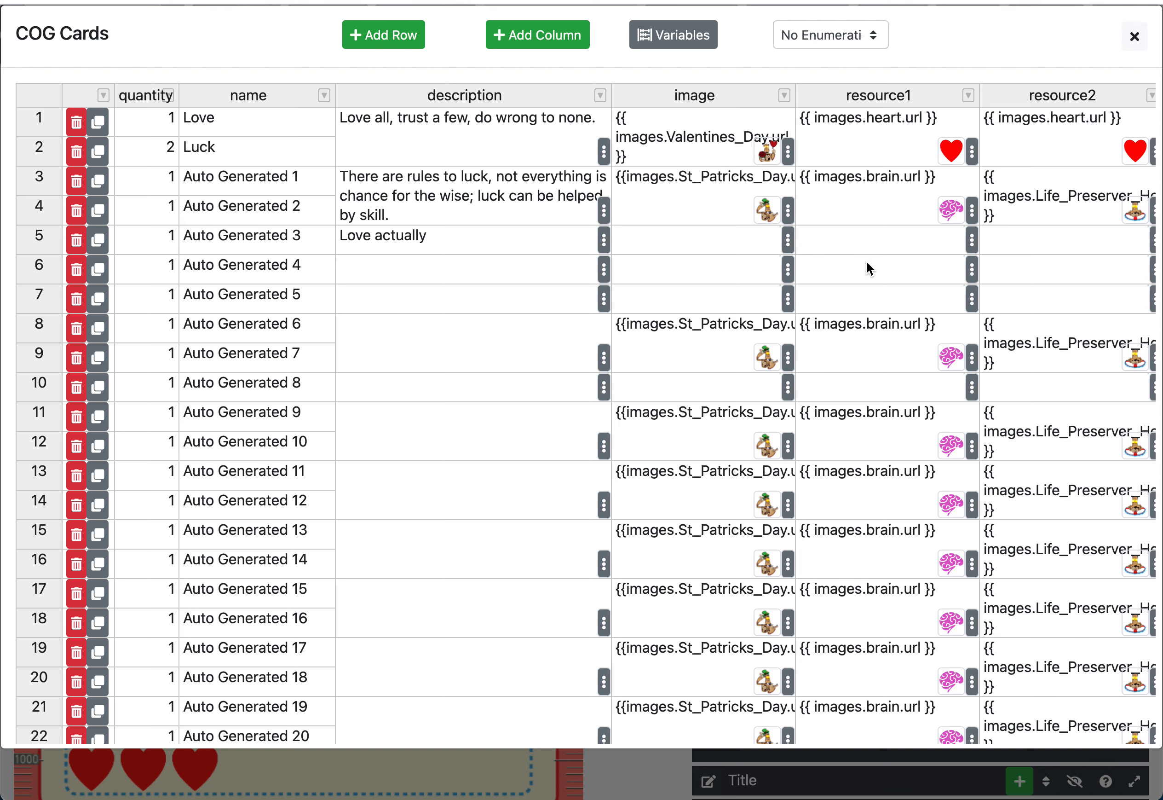
{"action": "scroll", "coordinate": [900, 504], "scroll_direction": "down", "scroll_amount": 8}
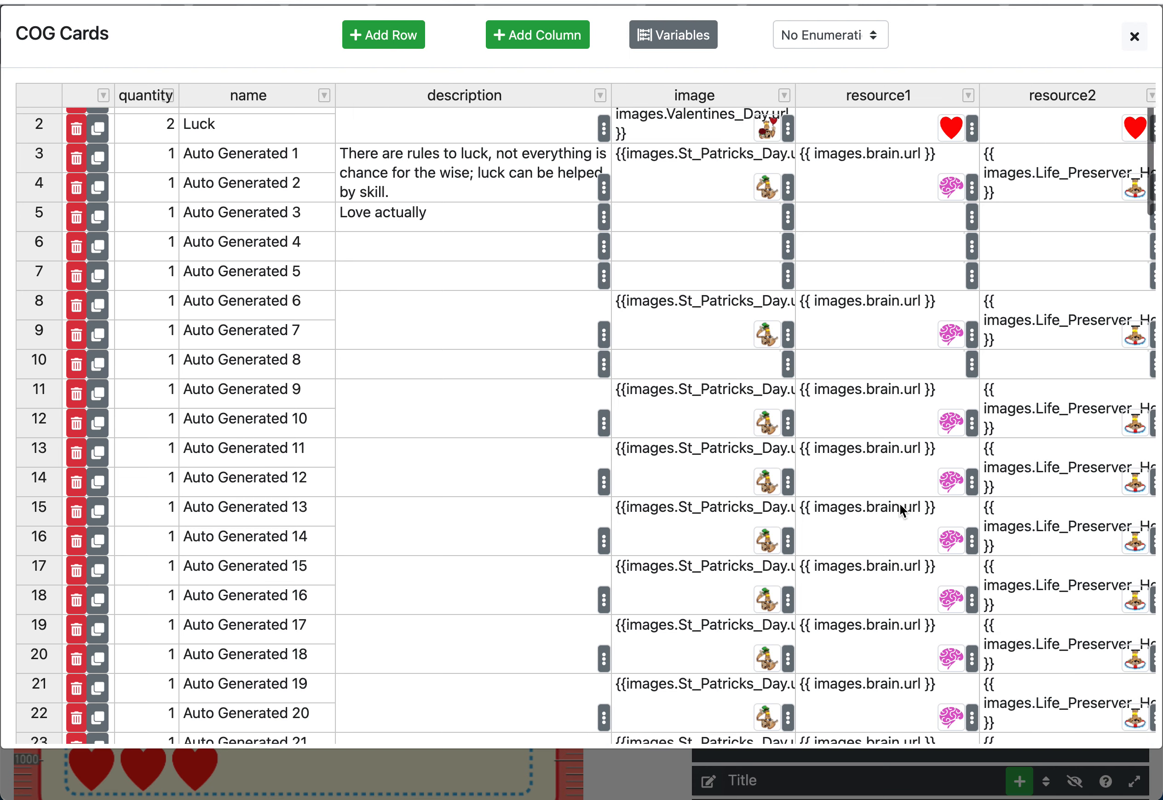
{"action": "scroll", "coordinate": [900, 503], "scroll_direction": "up", "scroll_amount": 8}
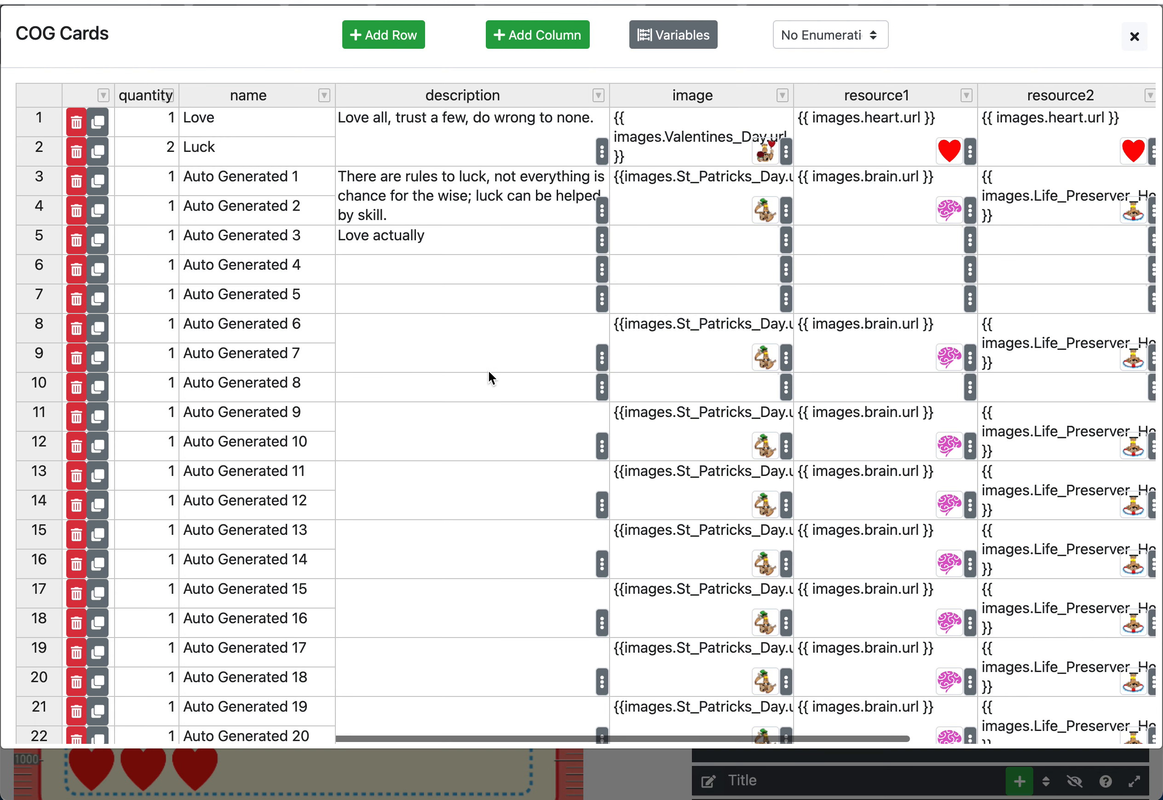
- Enter the placeholder text "jfsadlkjklfdsajkljsdafjlksadf" as the description of the Auto Generated 4 row
{"action": "left_click", "coordinate": [474, 365]}
{"action": "type", "text": "jfsadlkjklfdsajkljsdafjlksadf"}
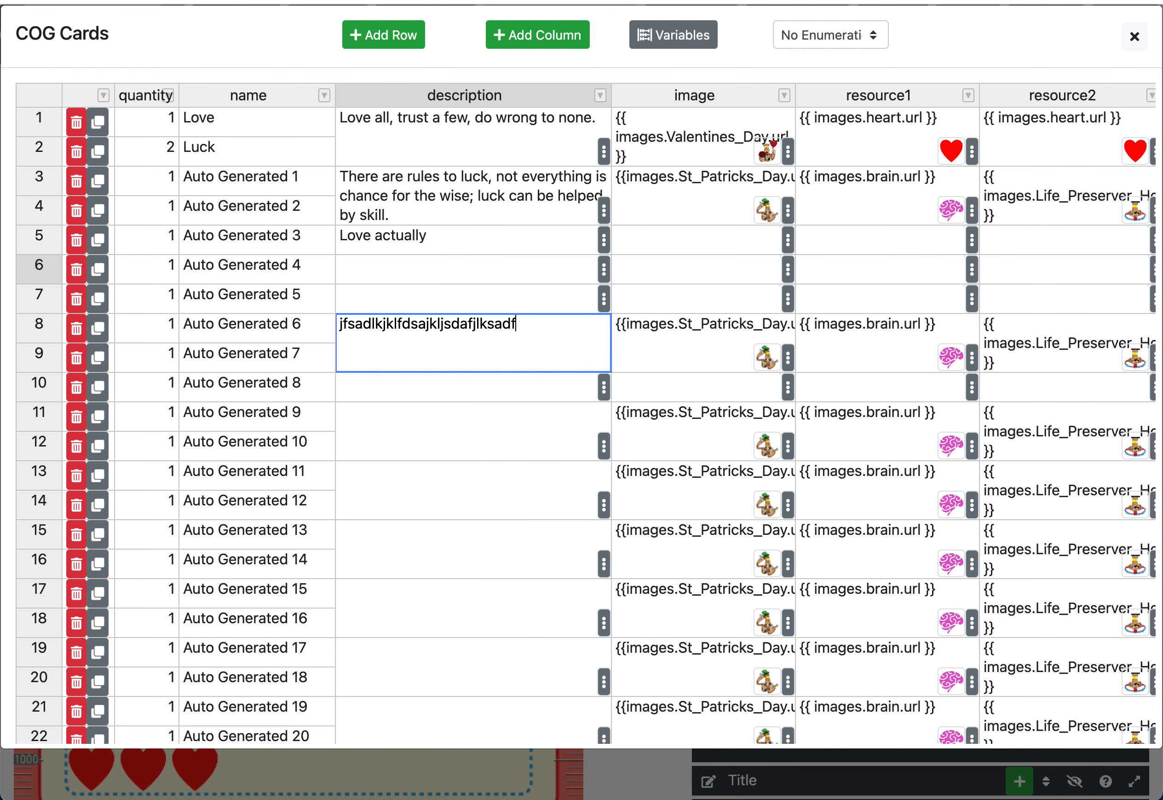
{"action": "key", "text": "Return"}
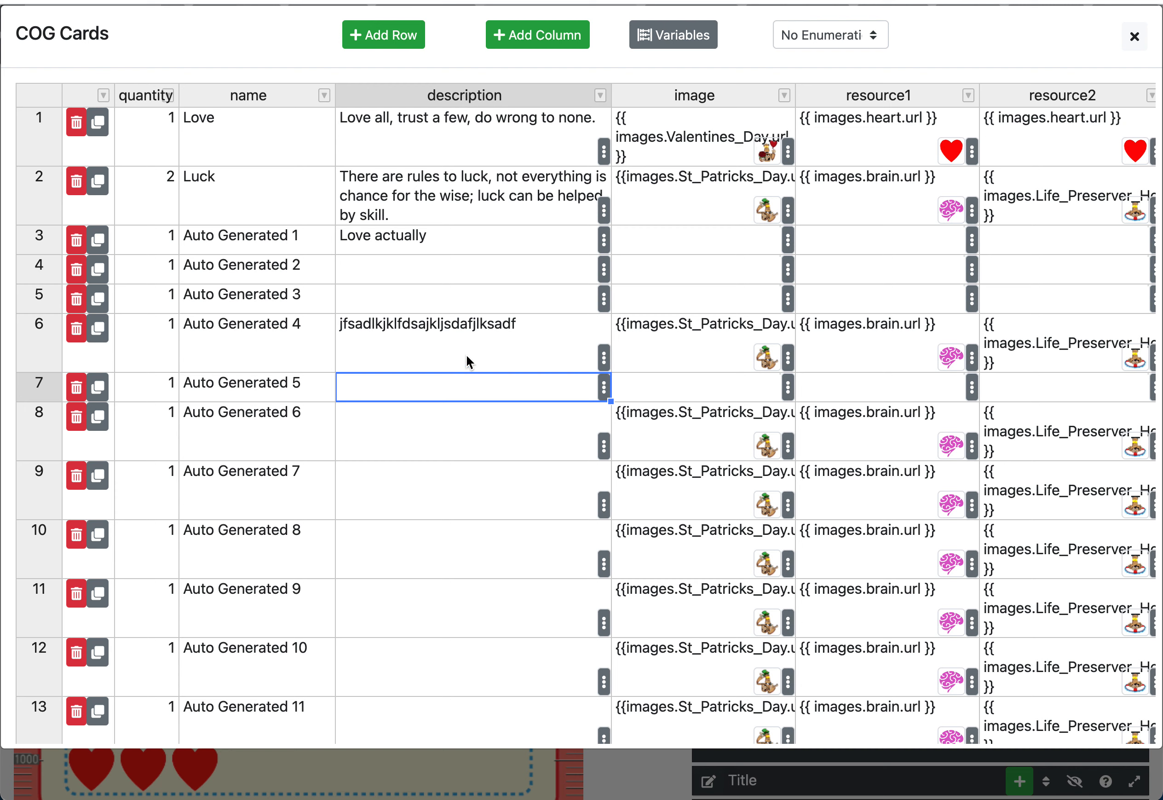
- Undo the description entry in the Auto Generated 4 row and redo it
{"action": "left_click", "coordinate": [465, 340]}
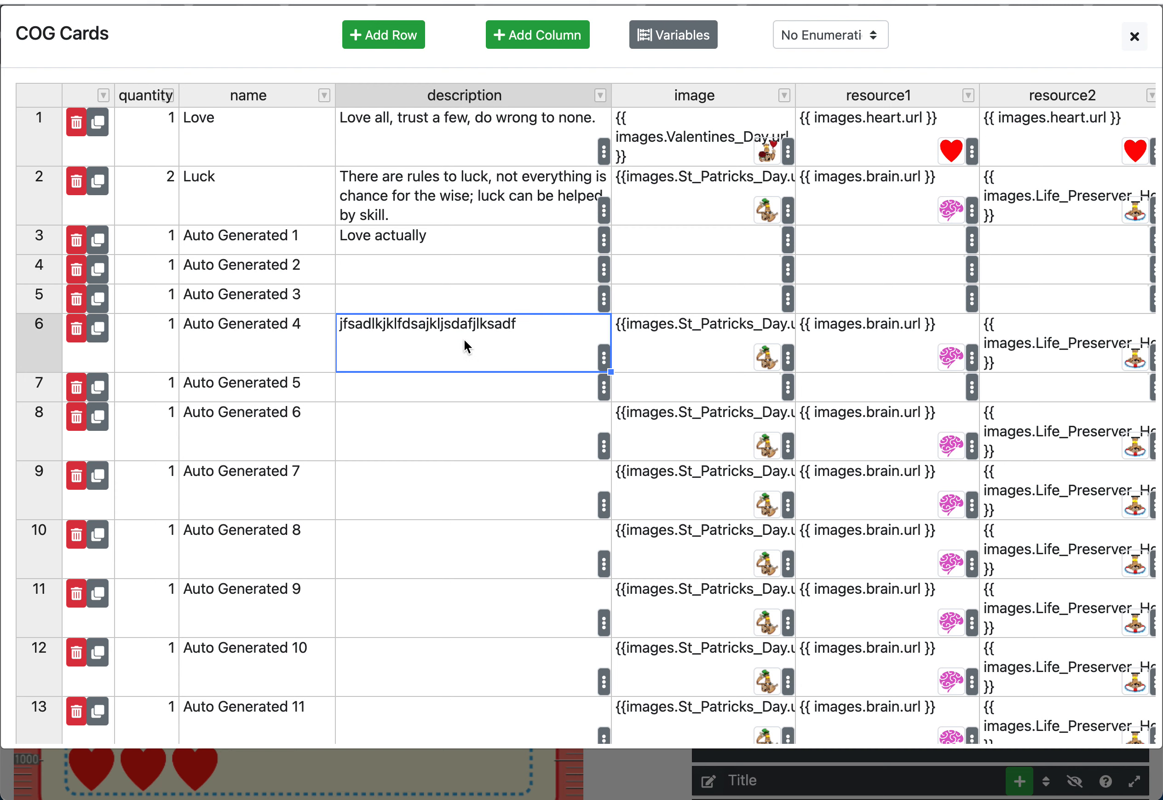
{"action": "right_click", "coordinate": [464, 340]}
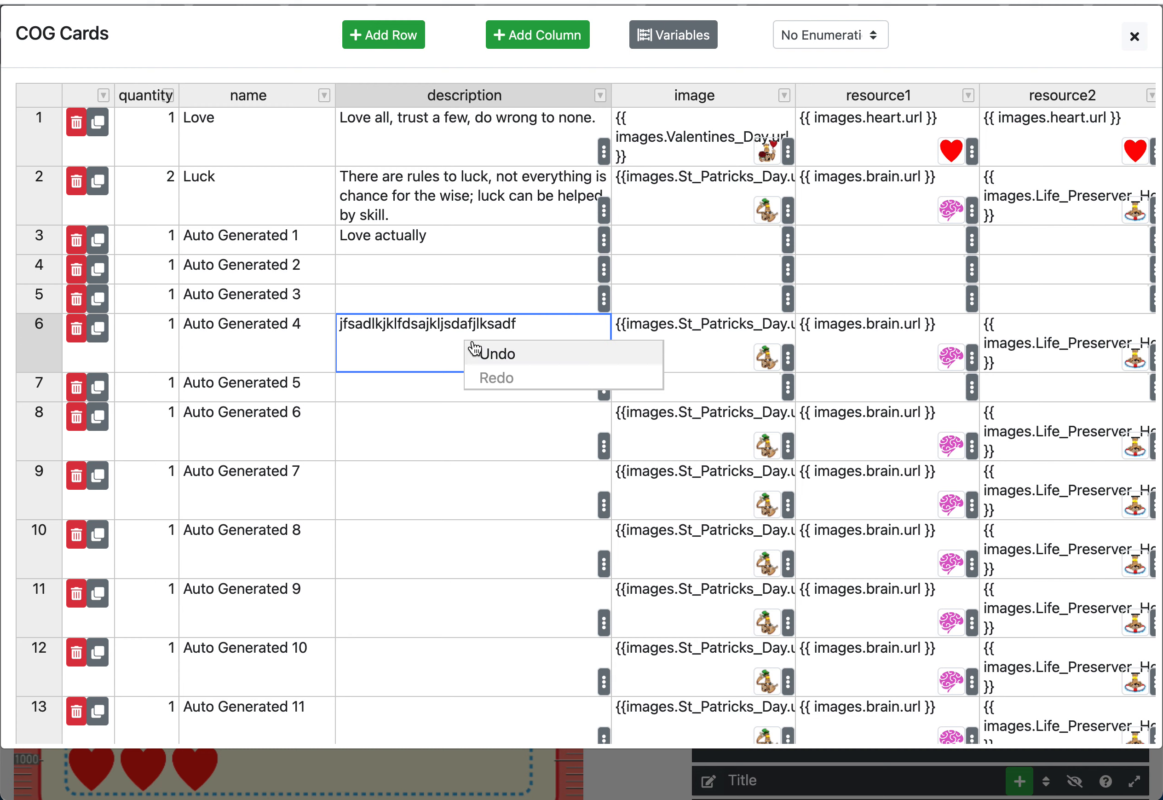
{"action": "left_click", "coordinate": [506, 355]}
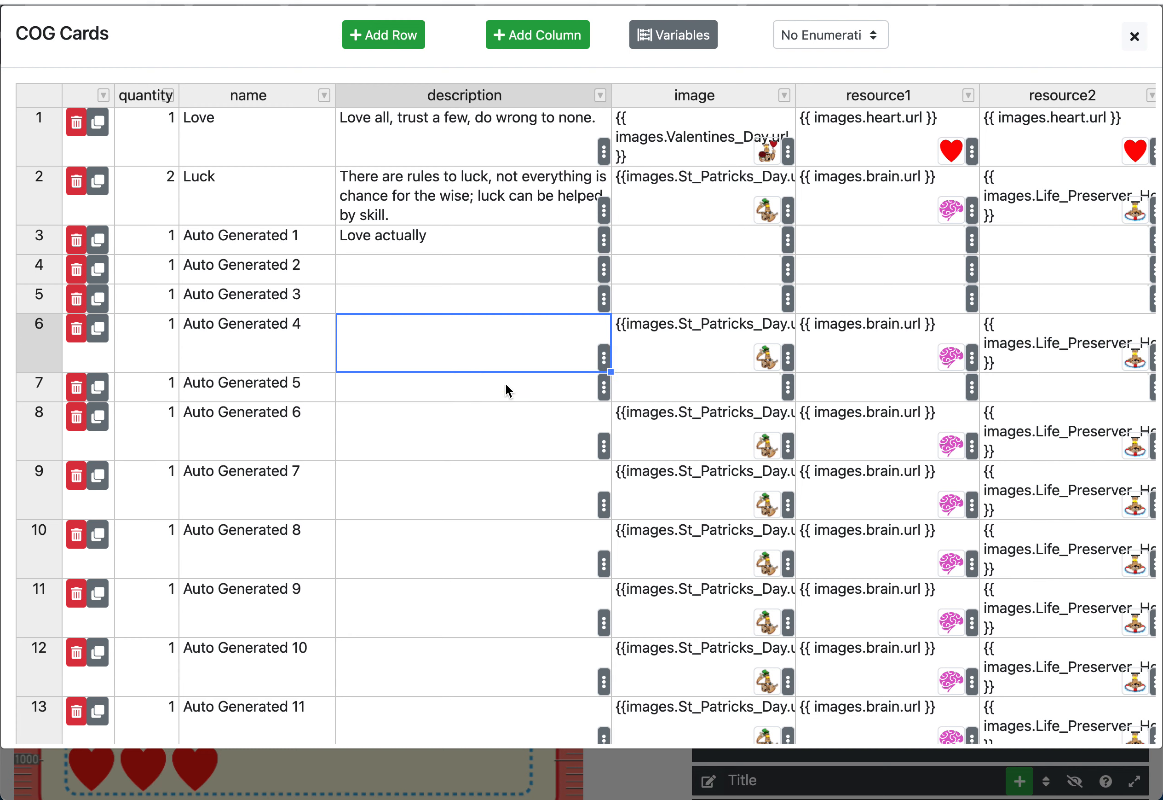
{"action": "right_click", "coordinate": [488, 346]}
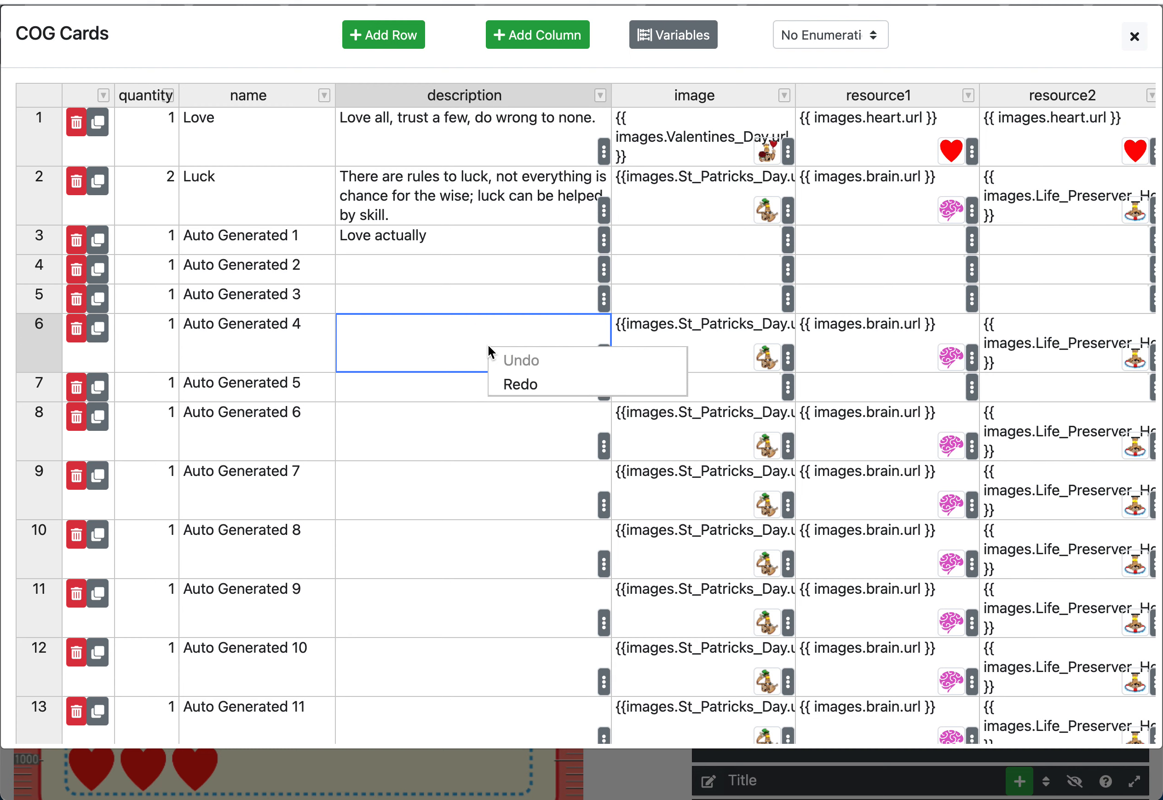
{"action": "left_click", "coordinate": [513, 385]}
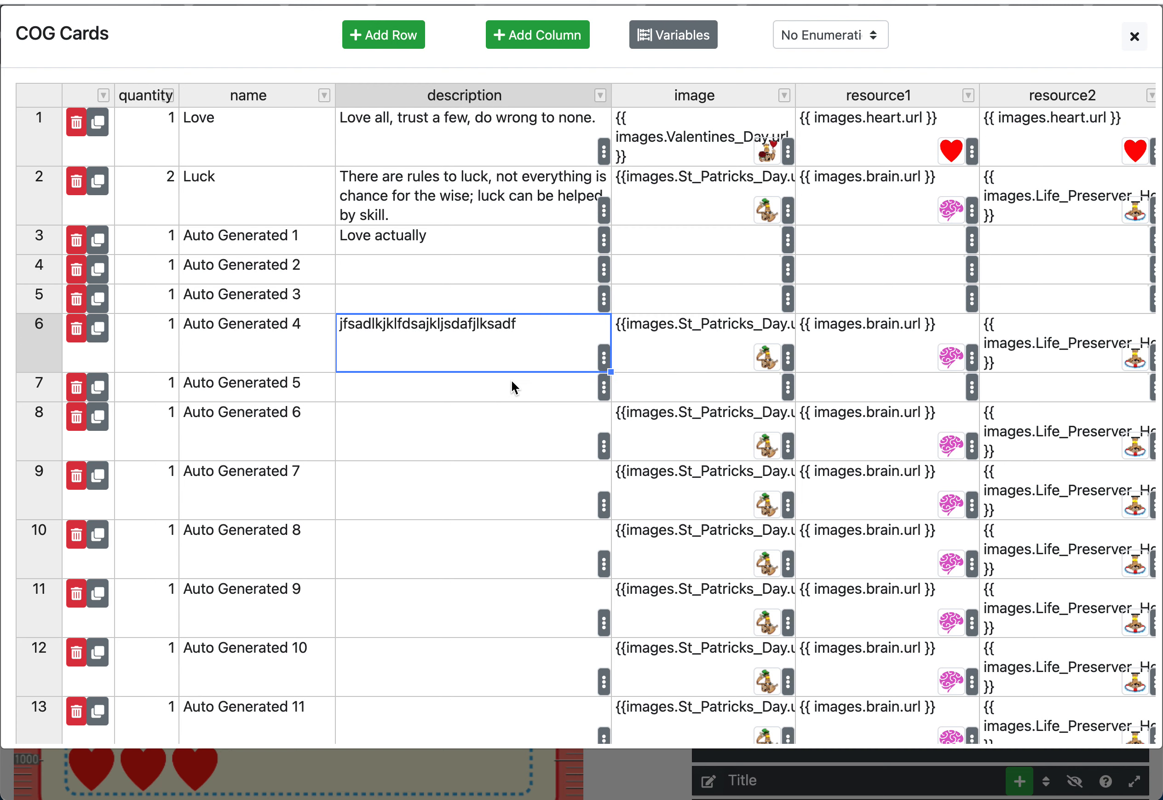
- Inspect the history of previous values for the Auto Generated 4 row's description cell and close its value details
{"action": "left_click", "coordinate": [518, 404]}
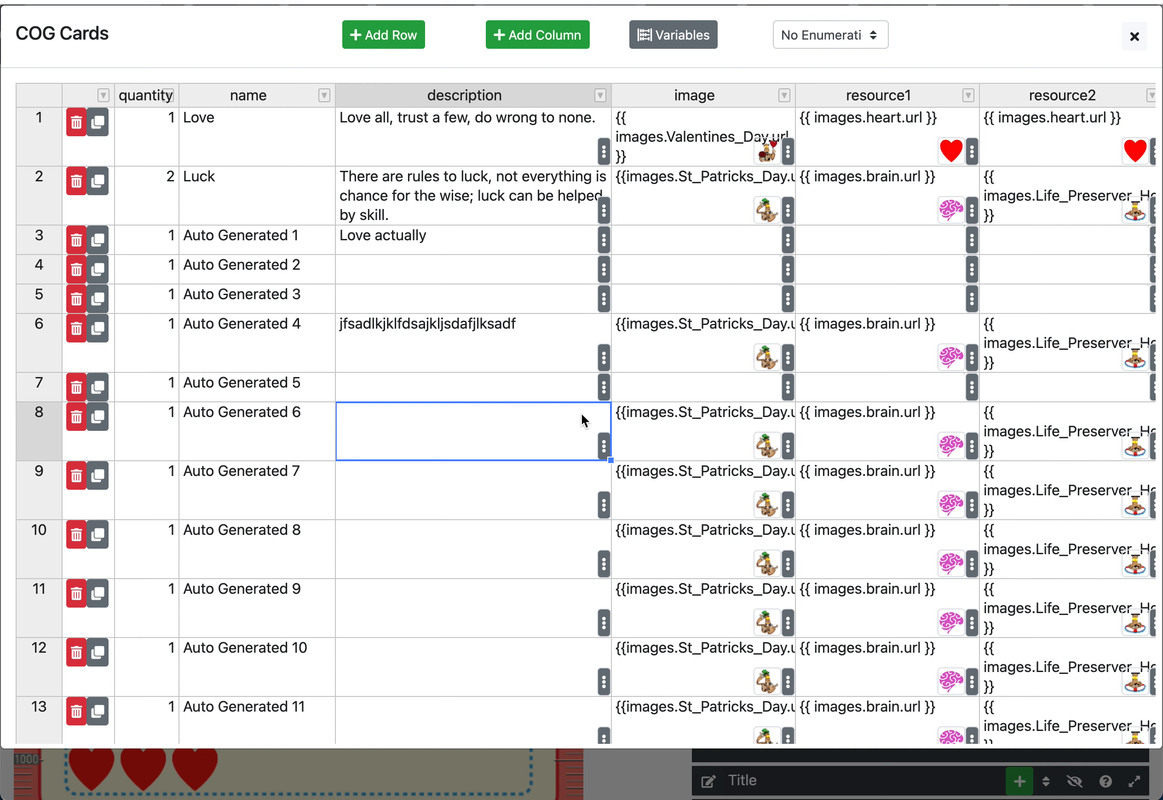
{"action": "left_click", "coordinate": [610, 365]}
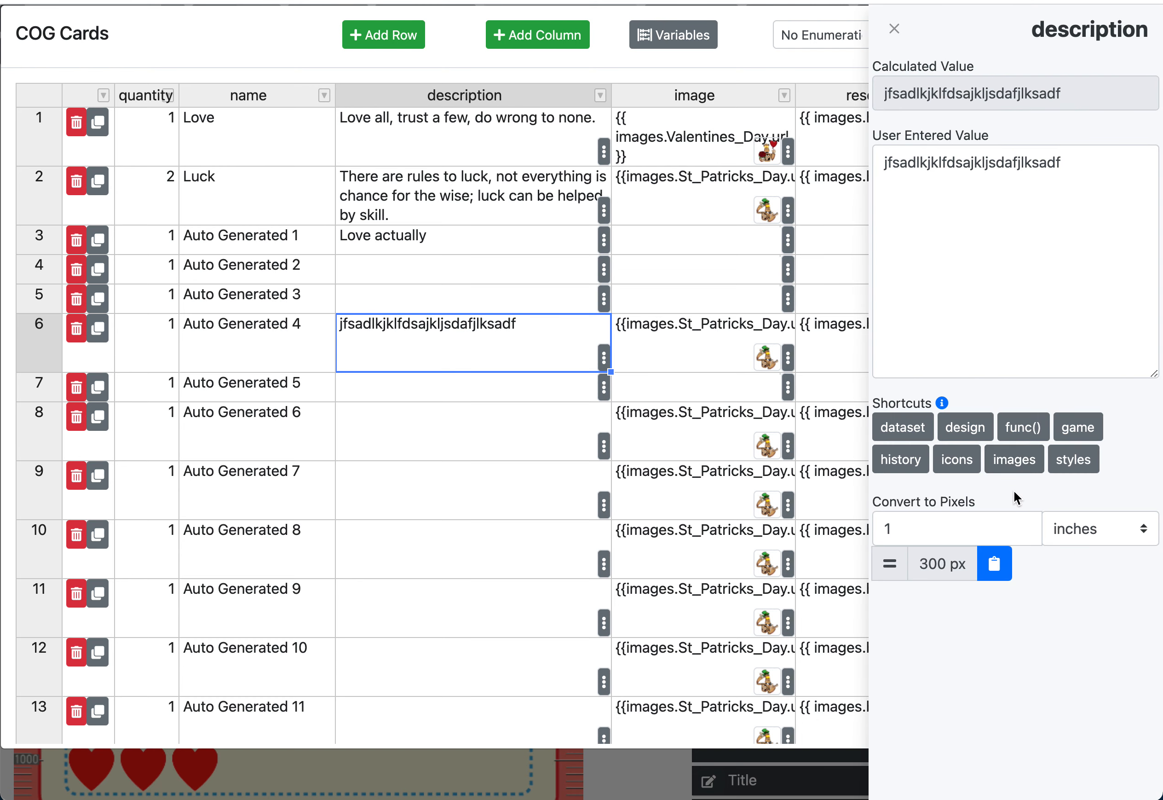
{"action": "left_click", "coordinate": [909, 462]}
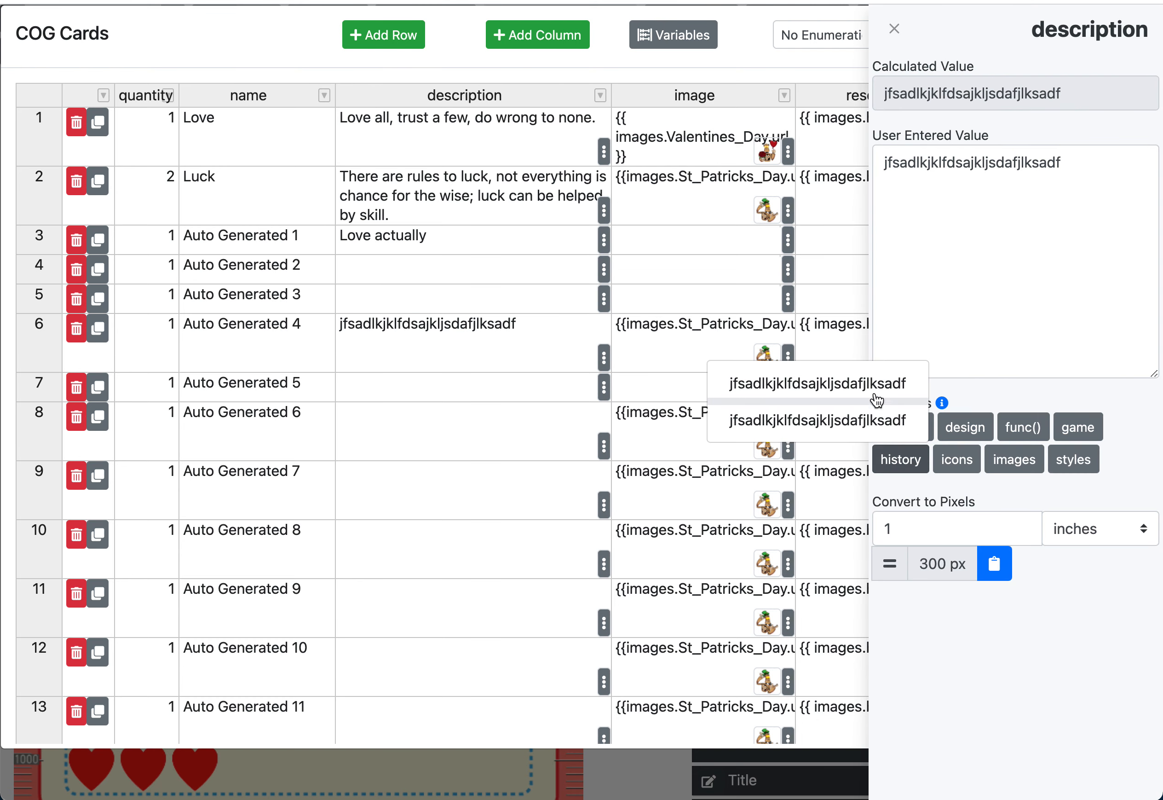
{"action": "left_click", "coordinate": [907, 468]}
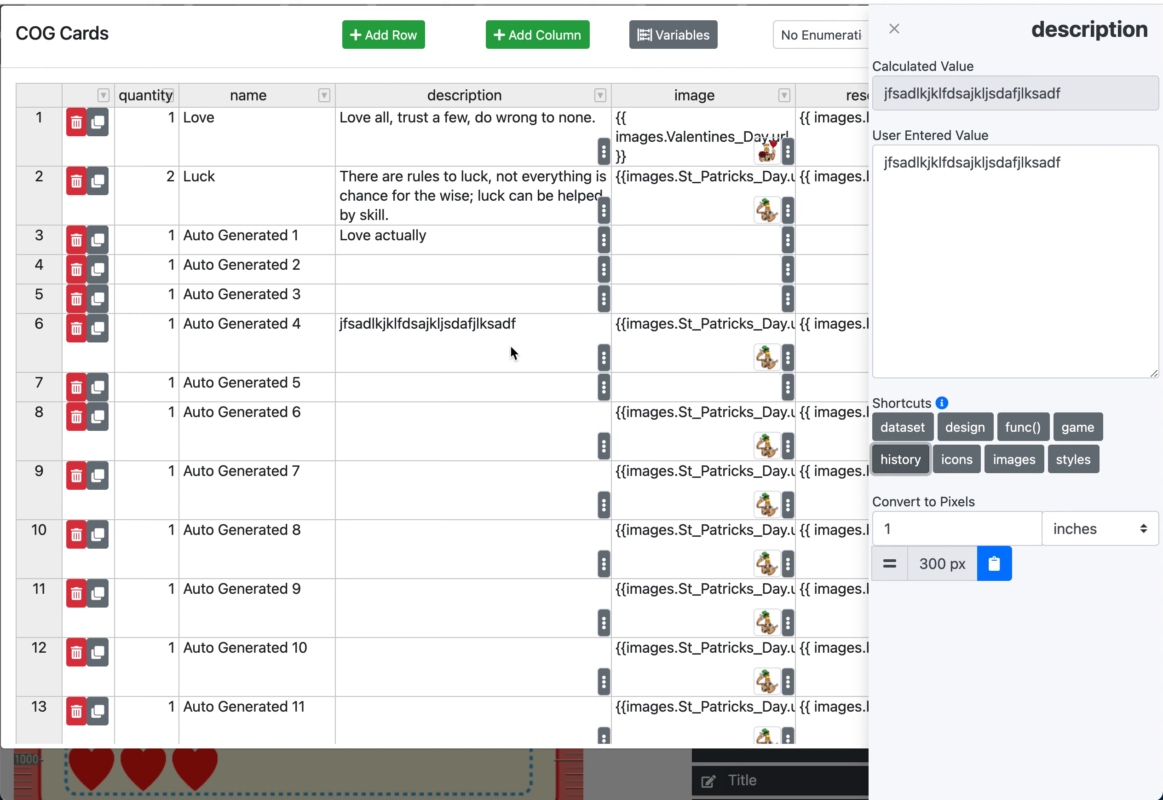
{"action": "left_click", "coordinate": [537, 424]}
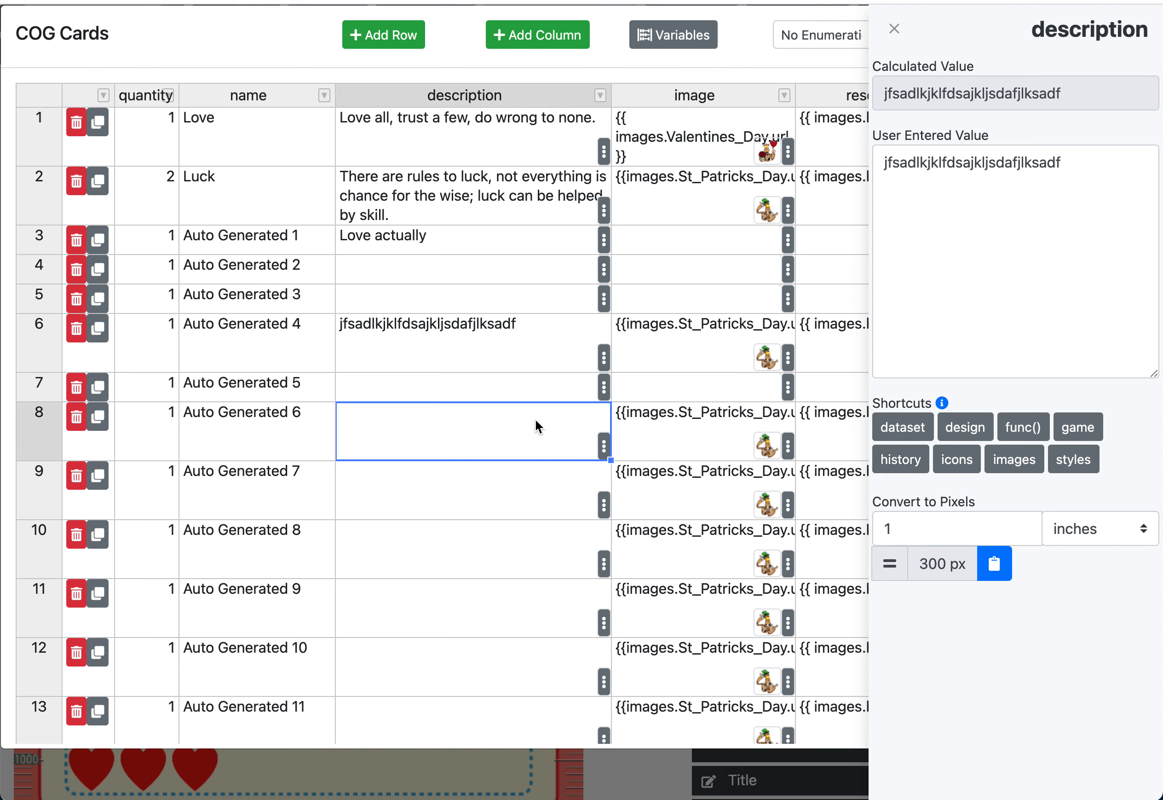
{"action": "right_click", "coordinate": [505, 394]}
{"action": "left_click", "coordinate": [494, 398]}
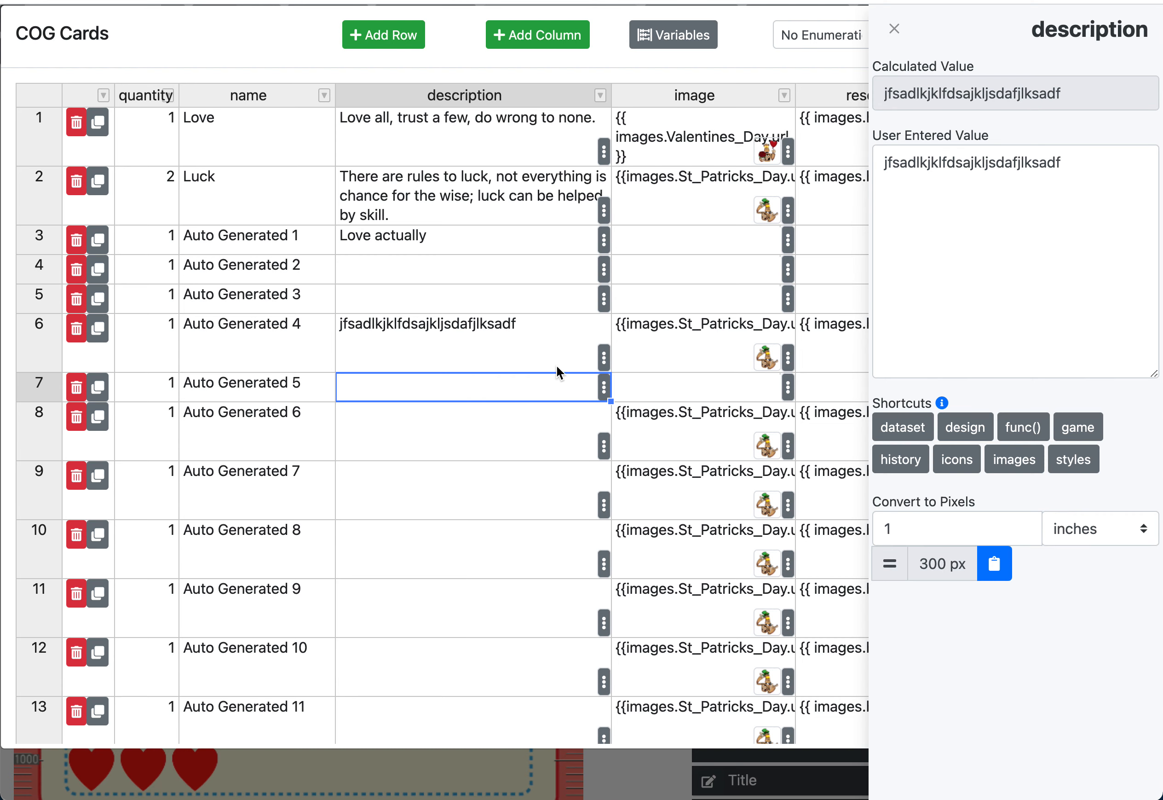
{"action": "left_click", "coordinate": [902, 32]}
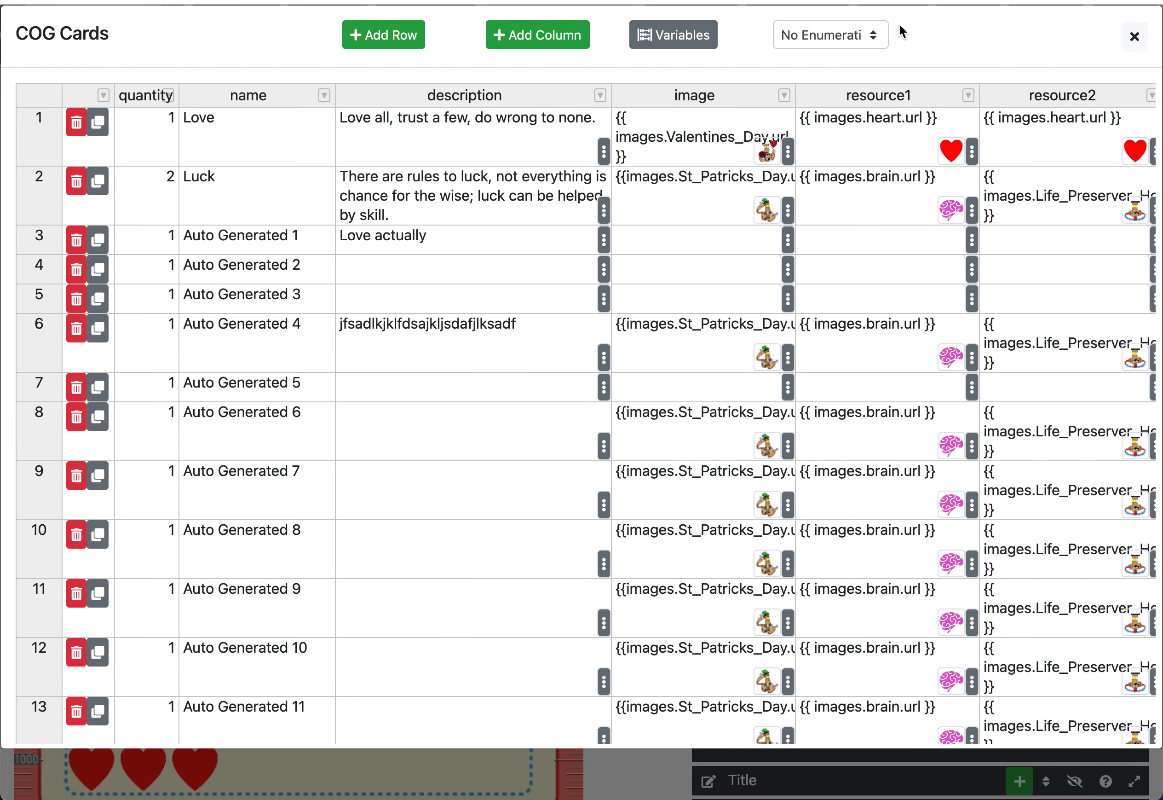